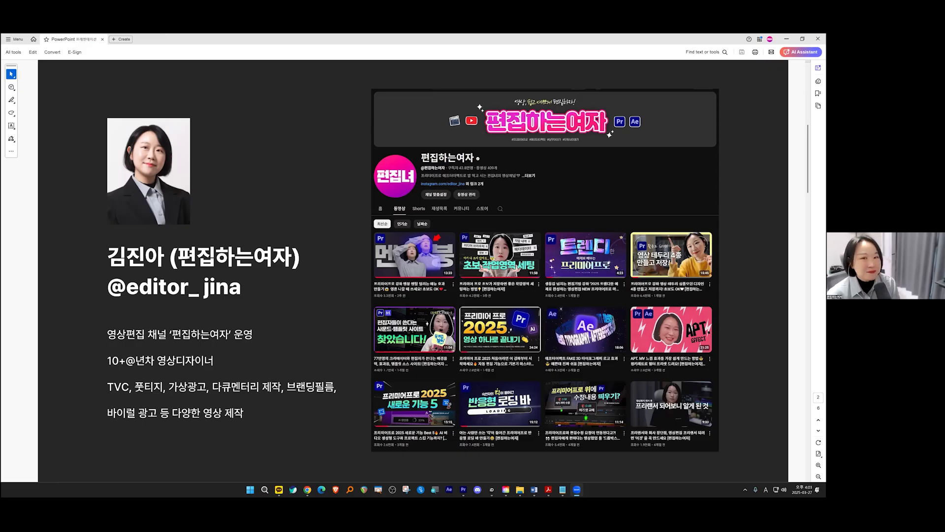
Step: Advance the presentation to the generative image and video slide, switch to Premiere Pro and play the finished sequence
key("Page_Down")
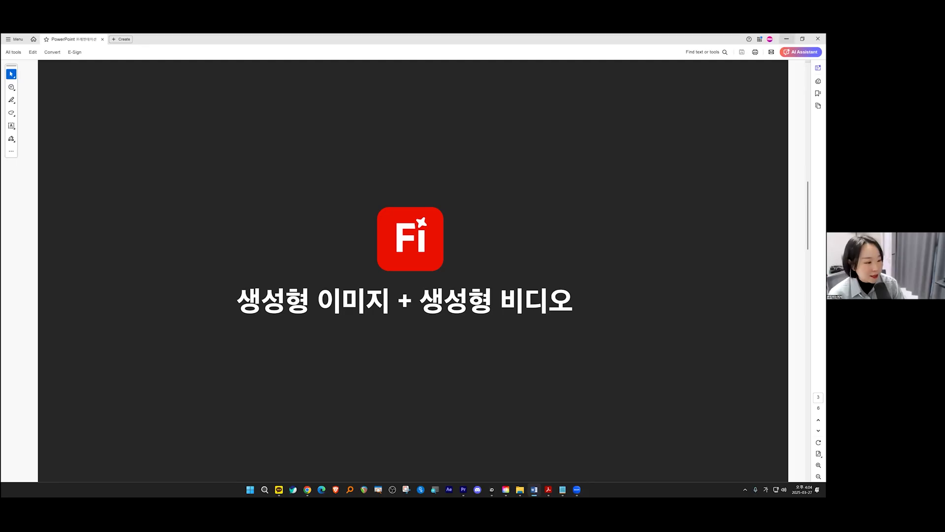
left_click(786, 39)
key("space")
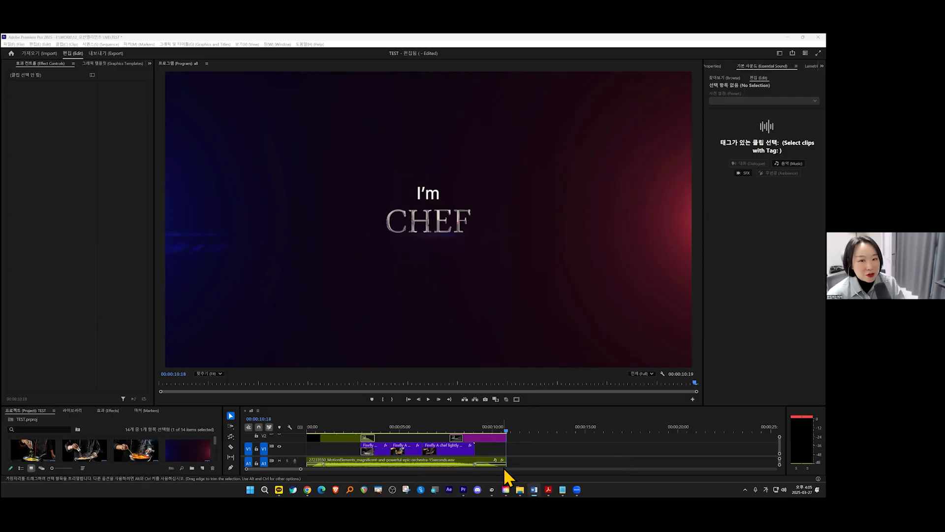
Step: Park the playhead on the closing "I'm CHEF" title and mark the "I'm" text with a red arrow on the magnified screen
left_click(486, 428)
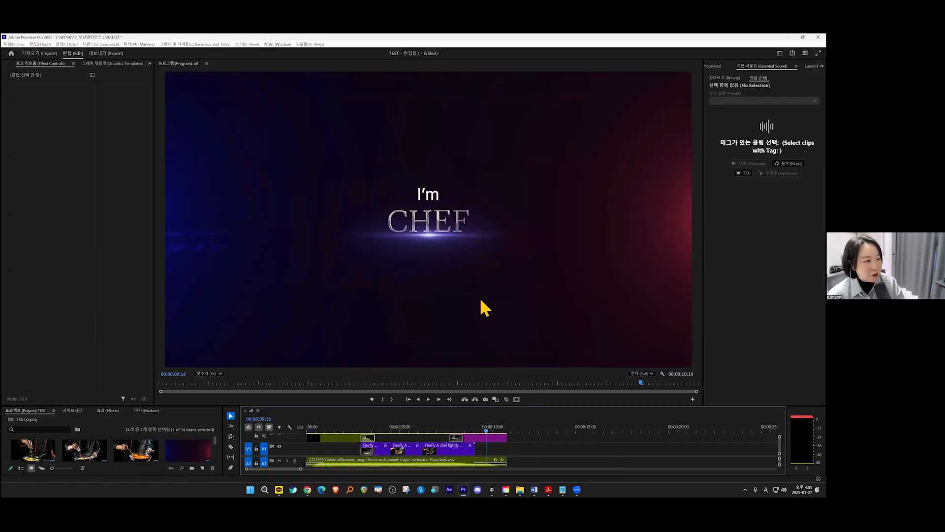
key("ctrl+1")
mouse_move(441, 172)
left_mouse_down()
mouse_move(428, 195)
mouse_move(421, 183)
mouse_move(427, 196)
mouse_move(460, 184)
left_mouse_up()
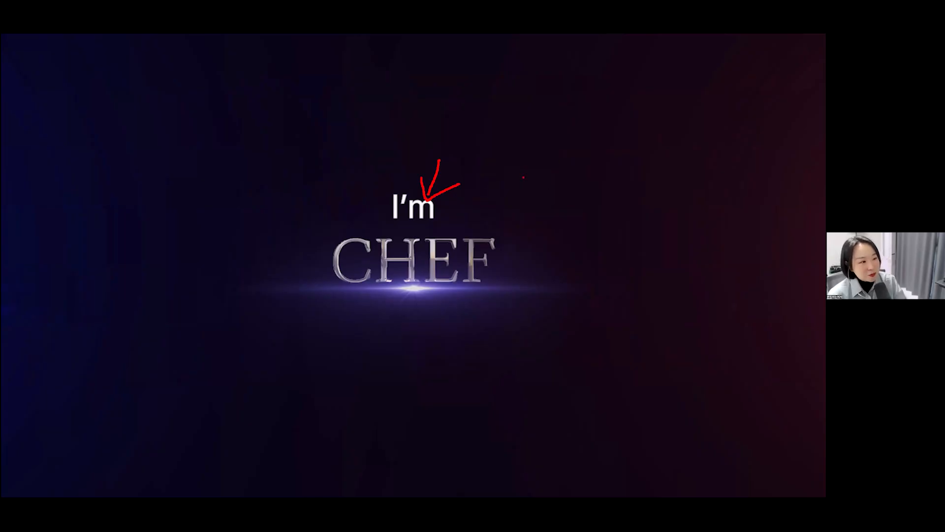
key("Escape")
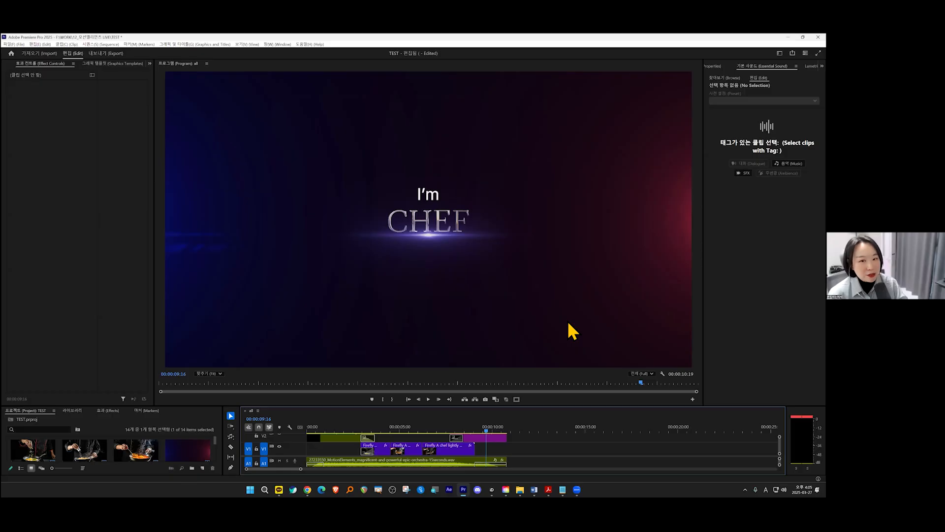
Step: Mute audio track A1 and play the sequence from the start through the "Sensory" and "creative" titles
left_click(309, 428)
mouse_move(311, 430)
left_mouse_down()
mouse_move(319, 430)
mouse_move(295, 425)
left_mouse_up()
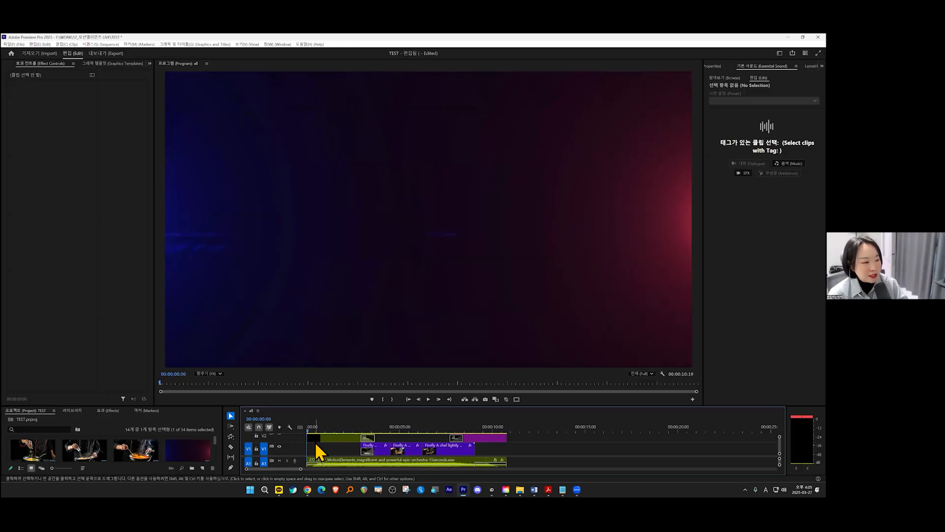
left_click(280, 460)
key("space")
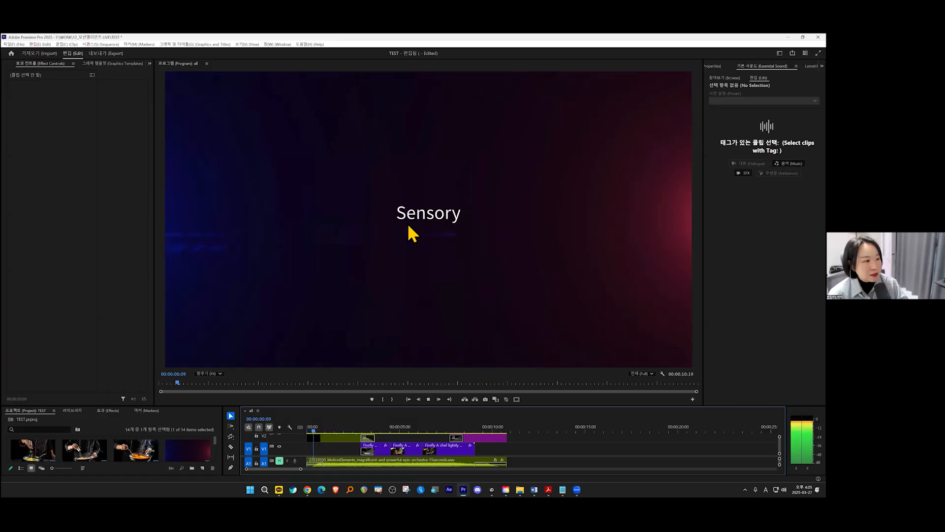
key("space")
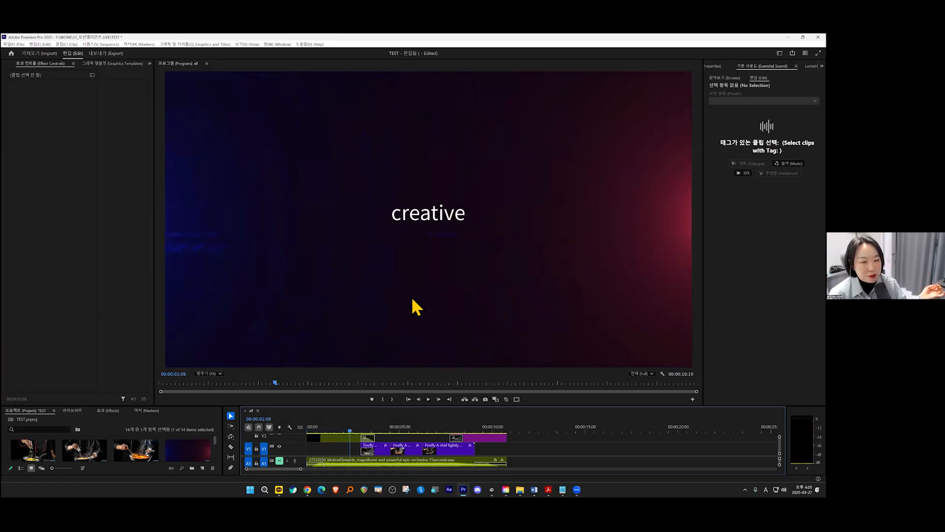
Step: Play the chef cooking clips and the animated "I'm CHEF" title to examine the footage and lettering
left_click(376, 424)
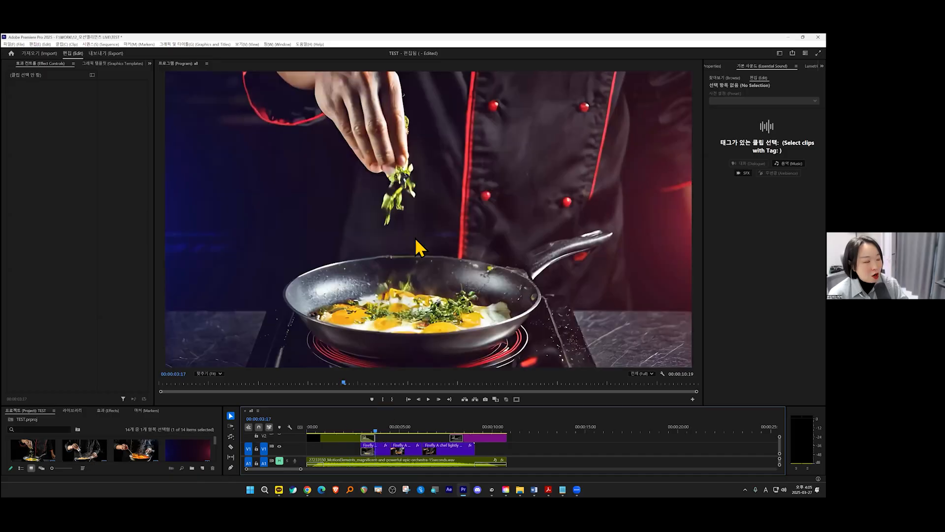
key("space")
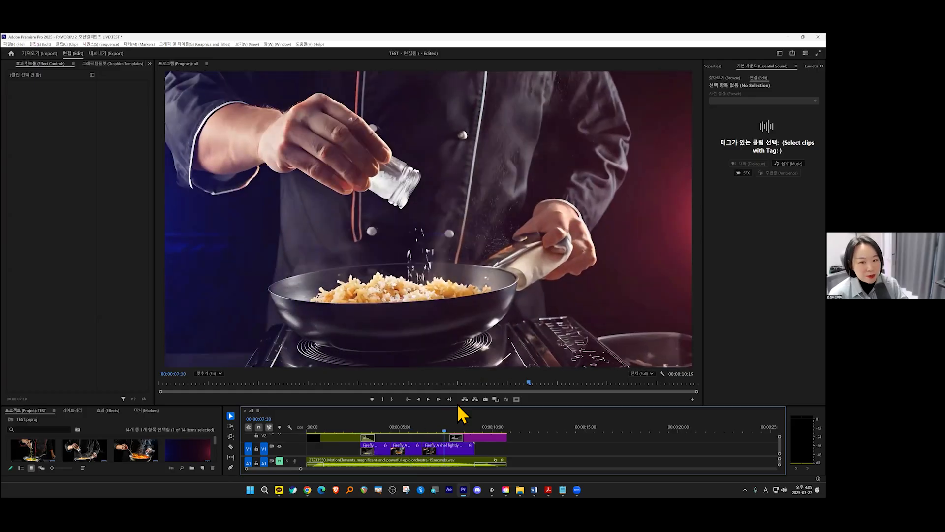
left_click(469, 428)
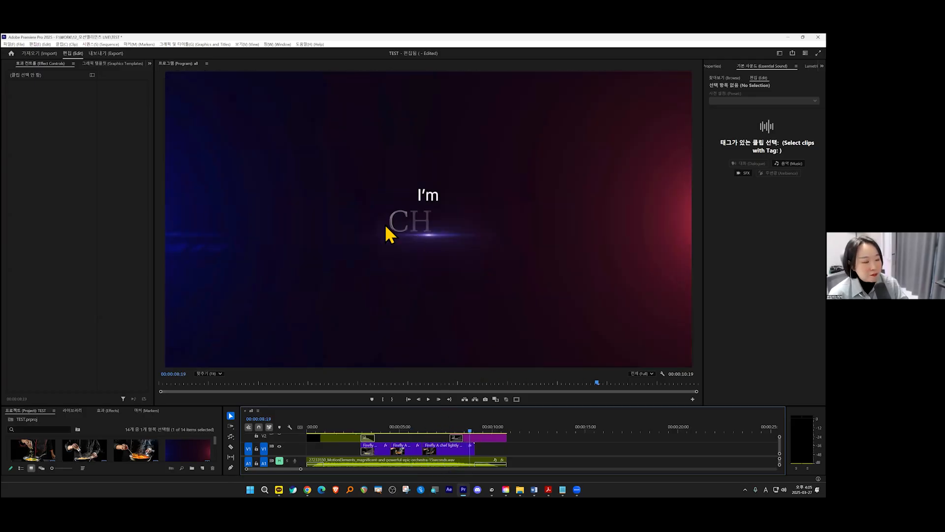
key("space")
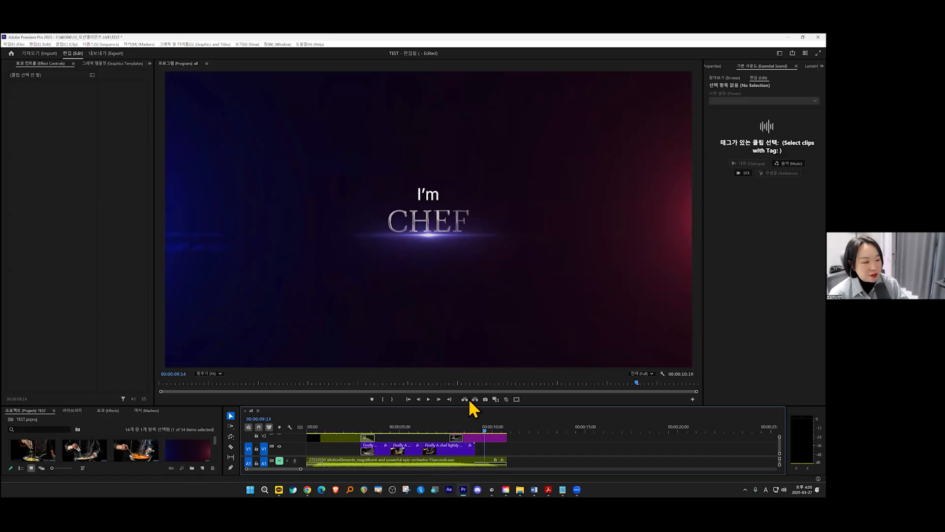
left_click(464, 429)
key("space")
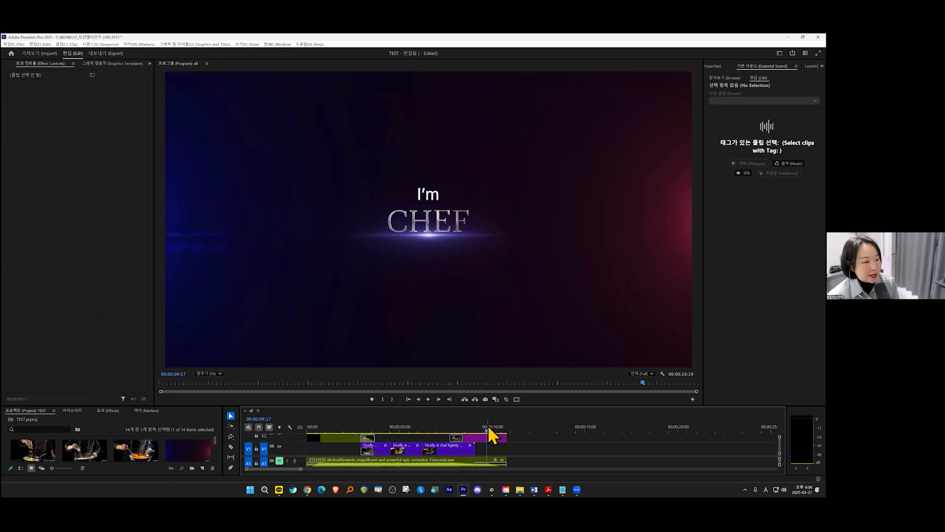
Step: Magnify the "I'm CHEF" title once more, draw a small red arrow above "I'm" and return to the normal view
key("ctrl+grave")
mouse_move(443, 175)
left_mouse_down()
mouse_move(433, 203)
mouse_move(455, 185)
left_mouse_up()
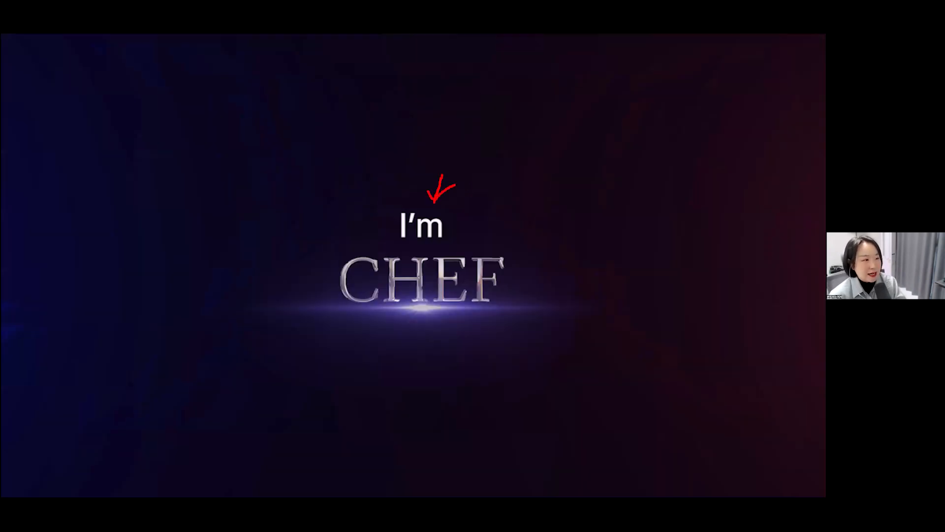
key("ctrl+grave")
key("Escape")
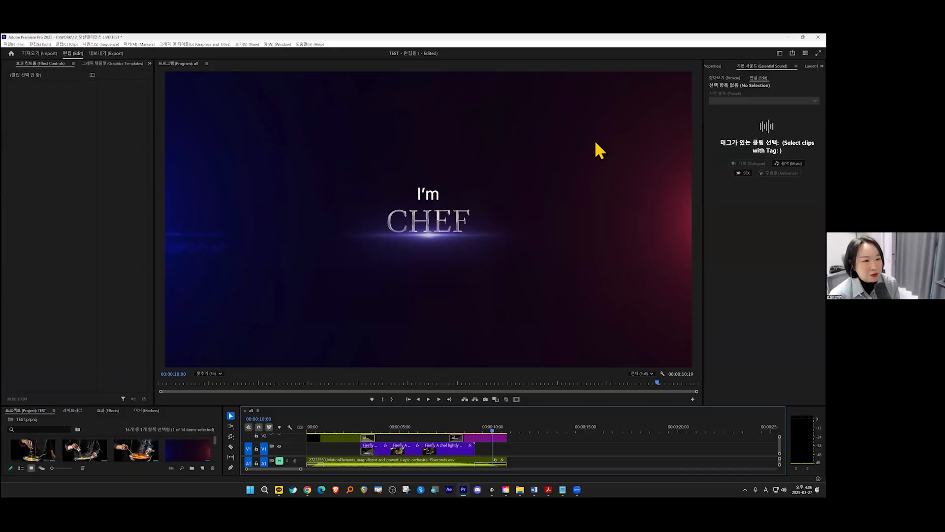
Step: Skim the sequence from the cooking clips to the end of the closing title
left_click(442, 430)
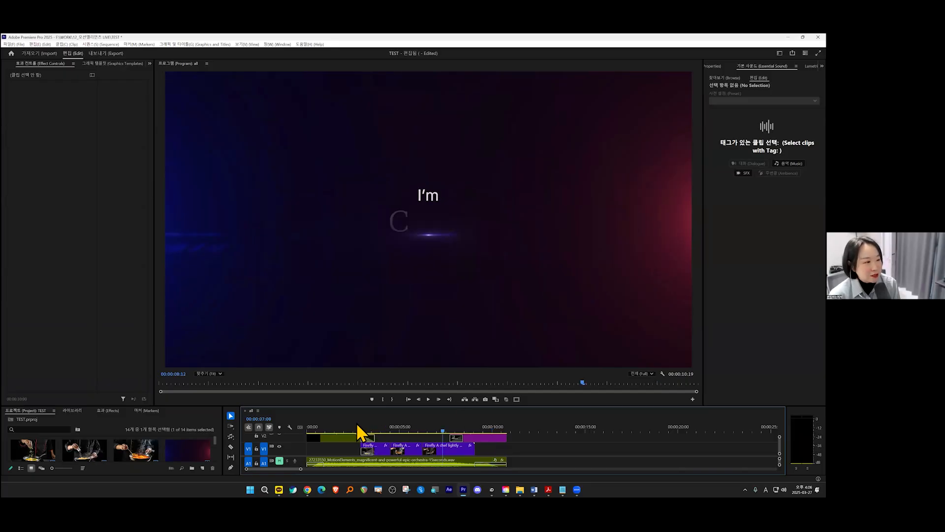
left_click(404, 427)
left_click(503, 426)
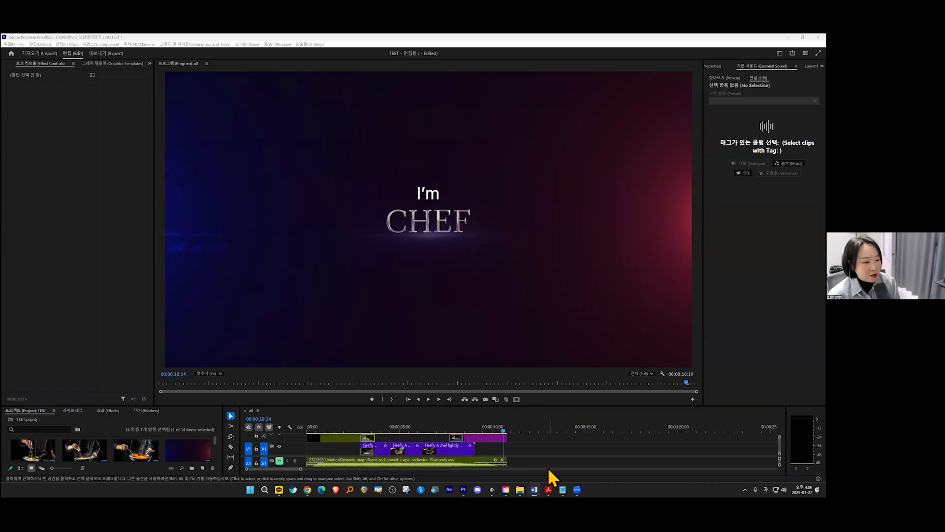
Step: Switch to the presentation's 영상 워크플로우 slide and annotate 편집 with a circled check mark and arrows back to 촬영 and 기획
left_click(549, 489)
scroll(369, 288, "down", 2)
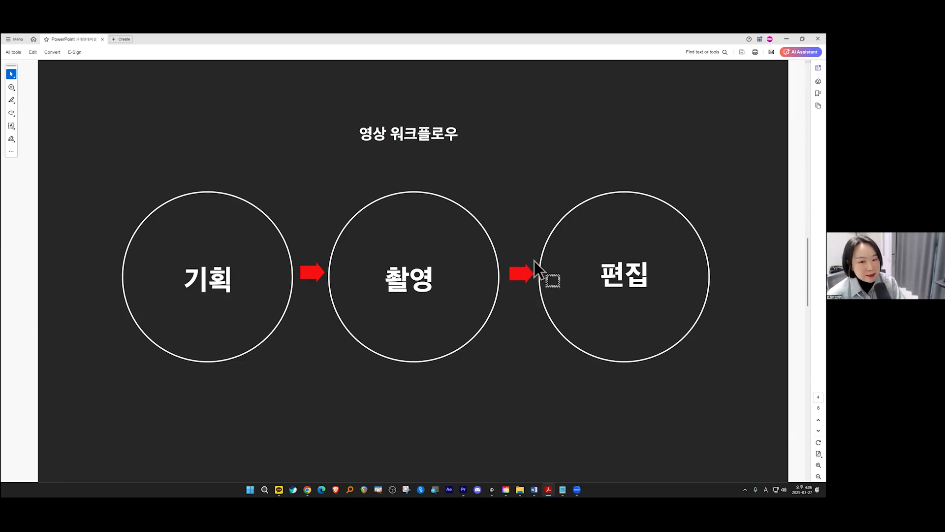
mouse_move(636, 226)
left_mouse_down()
mouse_move(646, 244)
mouse_move(664, 198)
left_mouse_up()
mouse_move(682, 249)
left_mouse_down()
mouse_move(647, 252)
mouse_move(638, 173)
mouse_move(695, 210)
mouse_move(672, 257)
left_mouse_up()
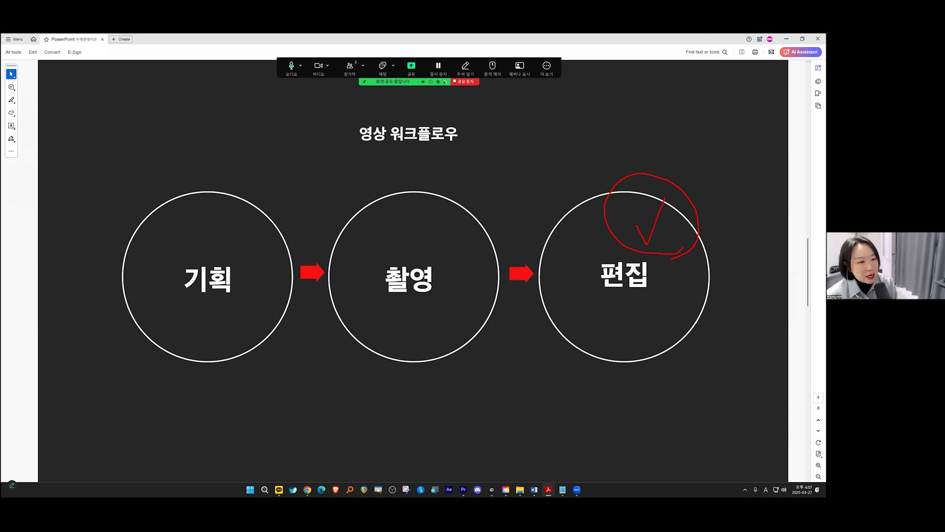
mouse_move(629, 321)
left_mouse_down()
mouse_move(619, 369)
mouse_move(502, 394)
mouse_move(454, 361)
mouse_move(438, 386)
left_mouse_up()
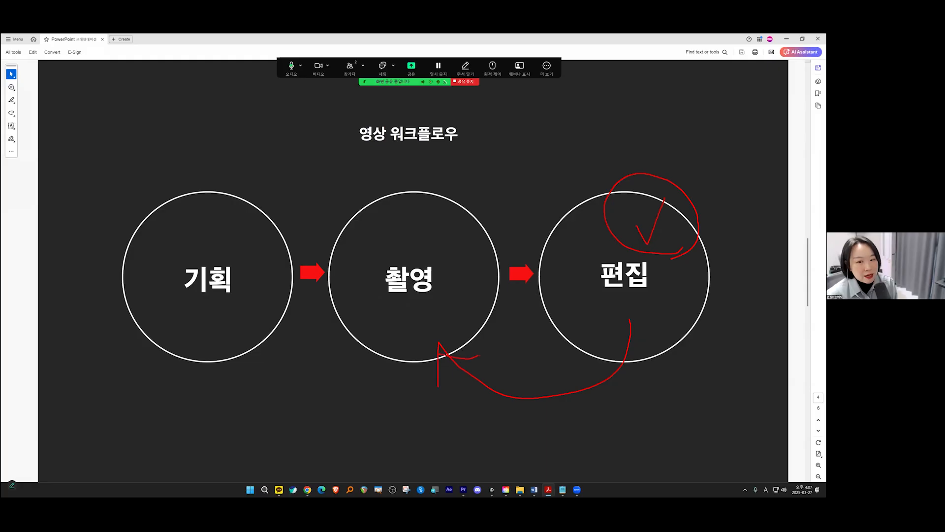
mouse_move(645, 334)
left_mouse_down()
mouse_move(624, 400)
mouse_move(462, 438)
mouse_move(305, 404)
mouse_move(230, 329)
mouse_move(220, 373)
left_mouse_up()
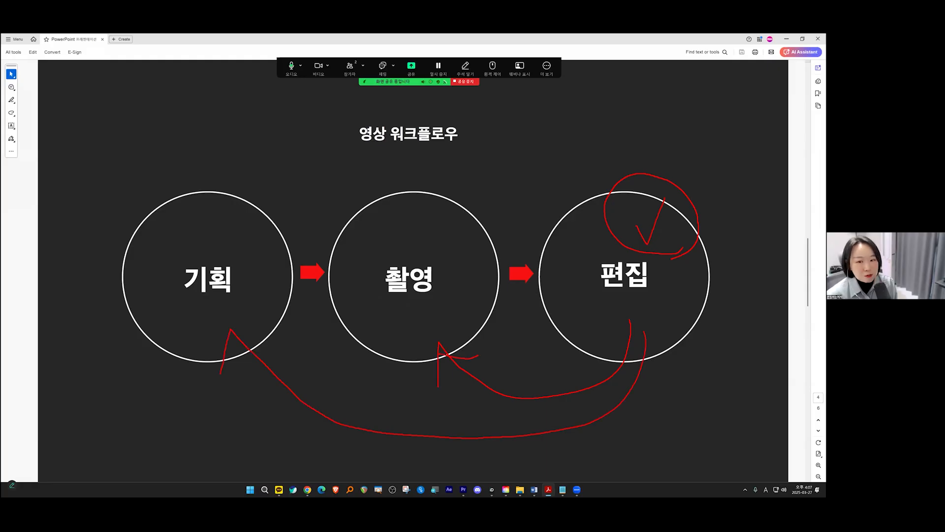
left_click_drag(266, 344, 285, 347)
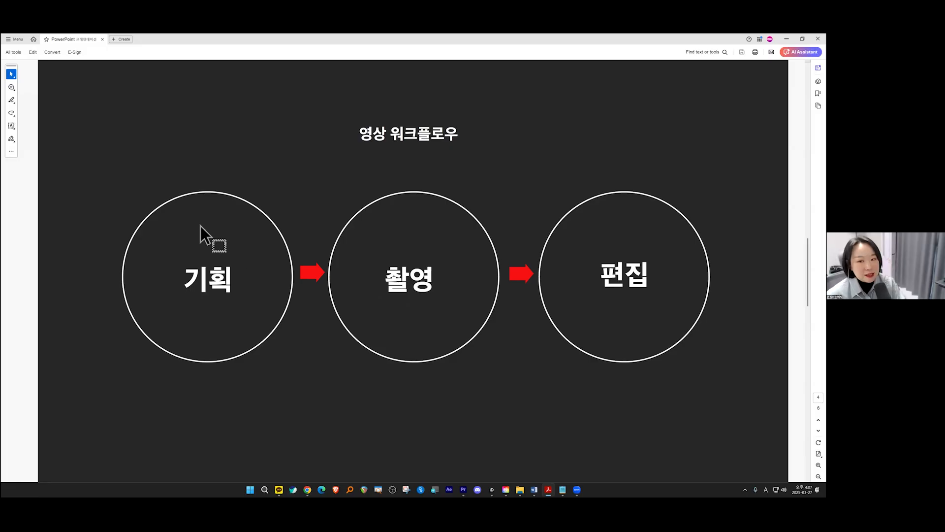
Step: Draw red check marks above the 기획 and 촬영 circles on the workflow slide
left_click_drag(169, 183, 248, 146)
left_click_drag(355, 185, 408, 176)
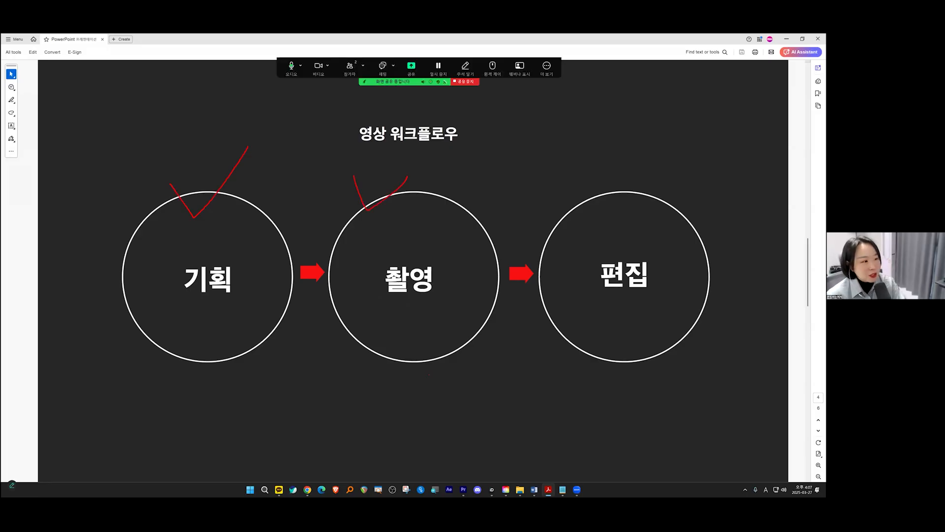
mouse_move(445, 410)
left_mouse_down()
mouse_move(410, 429)
mouse_move(283, 441)
mouse_move(162, 421)
mouse_move(62, 310)
mouse_move(63, 178)
mouse_move(182, 112)
mouse_move(375, 115)
mouse_move(509, 231)
mouse_move(475, 422)
mouse_move(387, 439)
left_mouse_up()
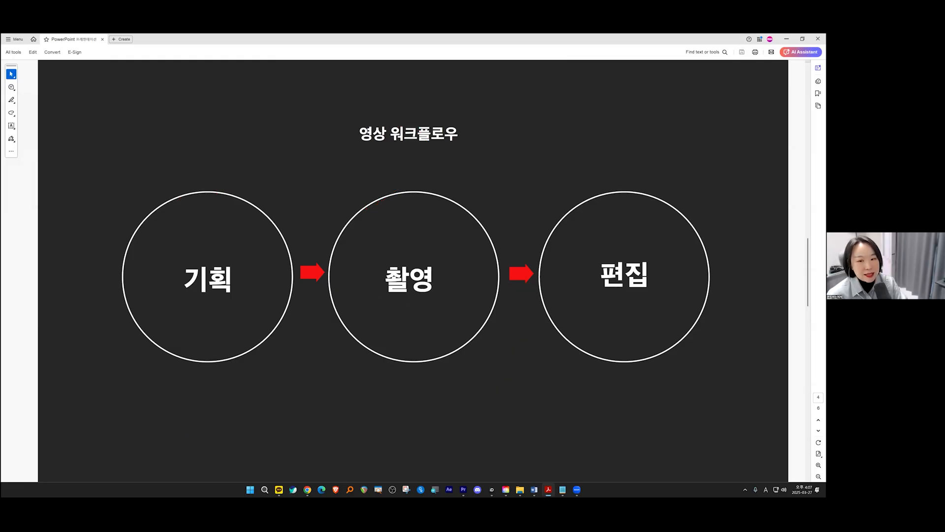
Step: Preview the 현재의 영상러 slide, return to the workflow slide and draw curves linking 편집 to 촬영 and 기획
scroll(522, 337, "down", 1)
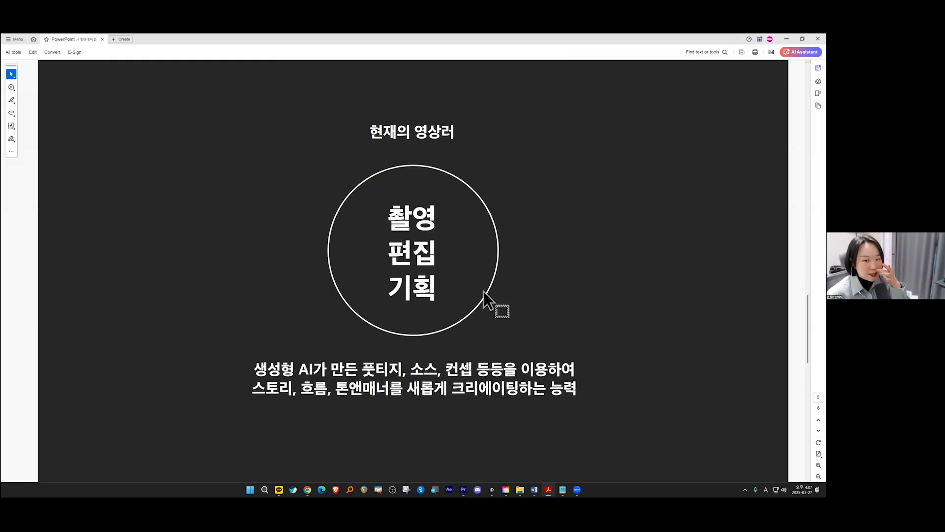
scroll(521, 231, "up", 1)
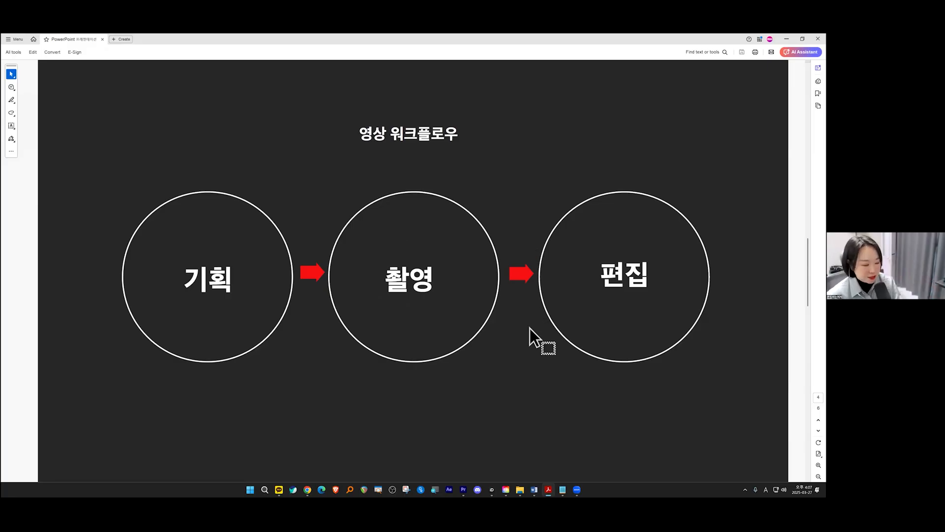
mouse_move(585, 317)
left_mouse_down()
mouse_move(443, 361)
mouse_move(365, 443)
mouse_move(211, 376)
left_mouse_up()
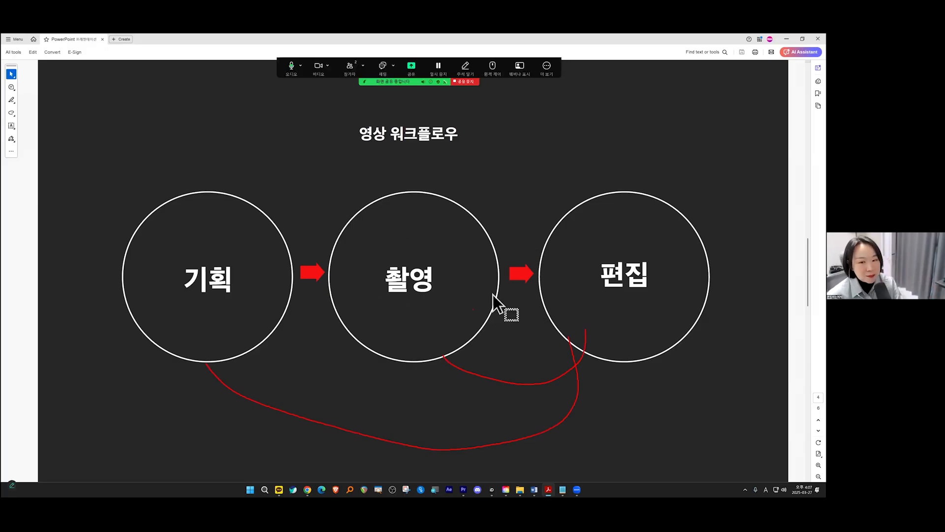
Step: Show the 현재의 영상러 slide and temporarily select the phrase 새롭게 크리에이팅하는 능력 to emphasize it
scroll(555, 274, "down", 1)
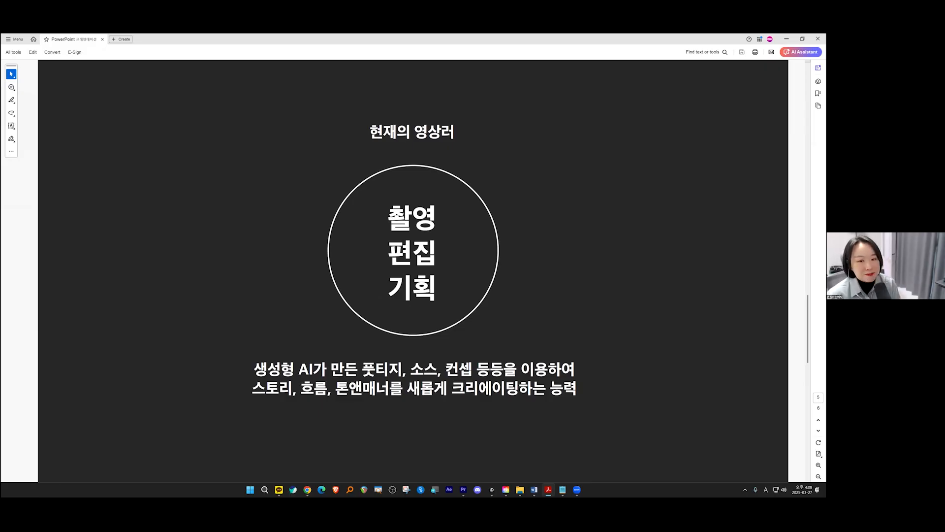
scroll(544, 270, "down", 2)
scroll(567, 278, "up", 2)
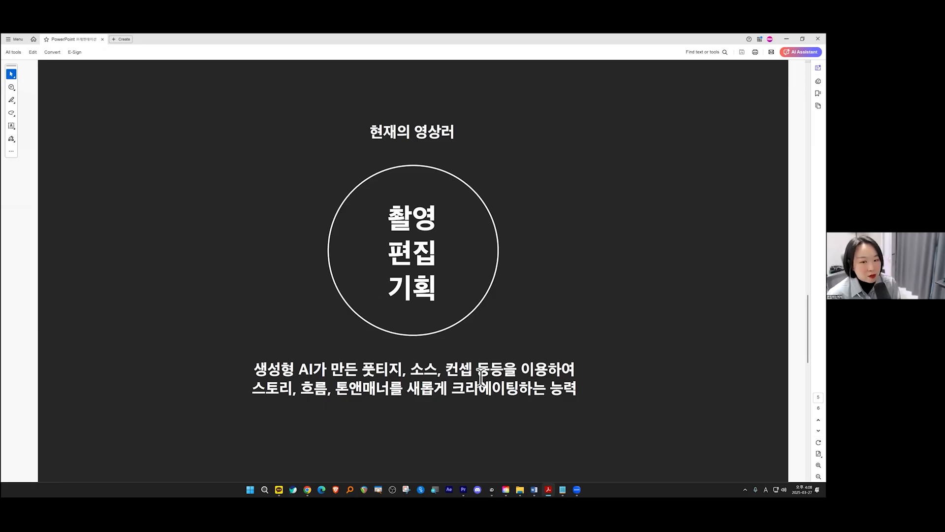
left_click_drag(407, 389, 633, 399)
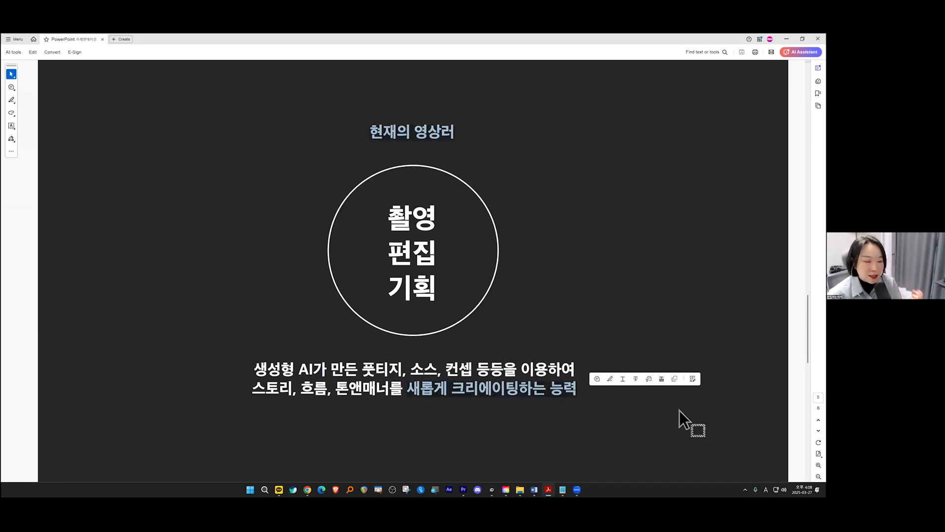
left_click(601, 397)
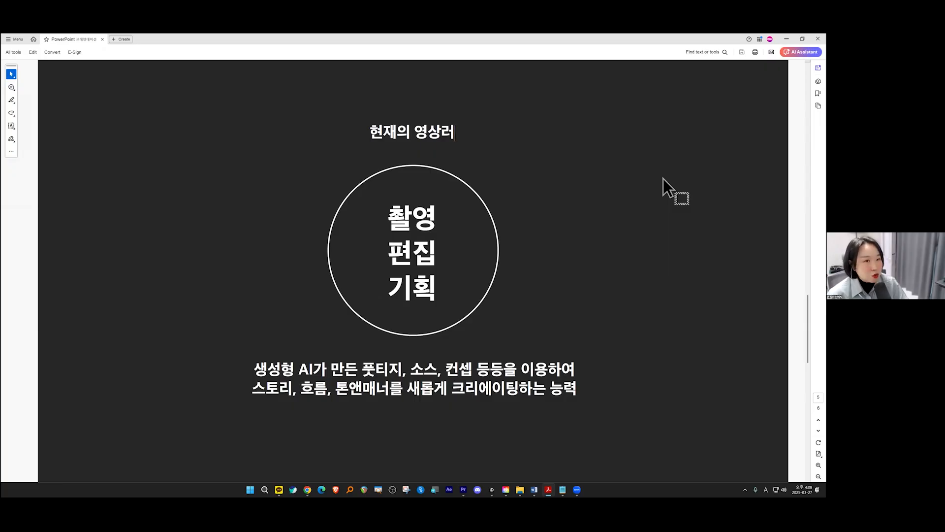
Step: Show the Adobe Firefly pricing slide magnified and check-mark the Standard and Pro plan prices
scroll(664, 177, "down", 1)
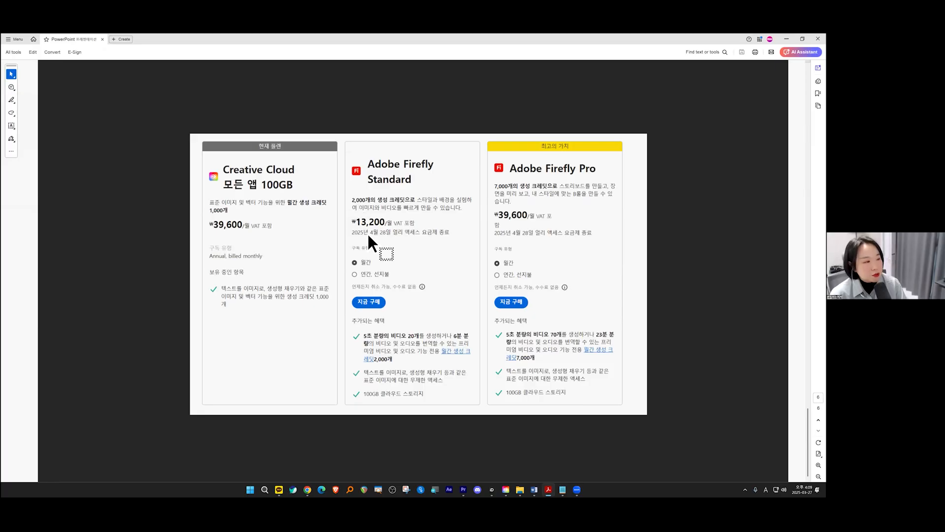
key("ctrl+l")
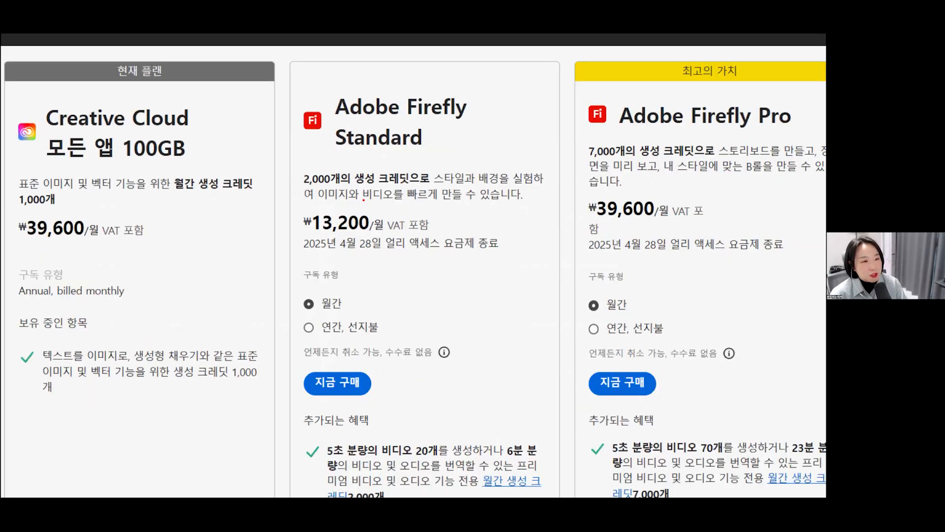
left_click_drag(363, 200, 383, 196)
left_click_drag(648, 178, 689, 154)
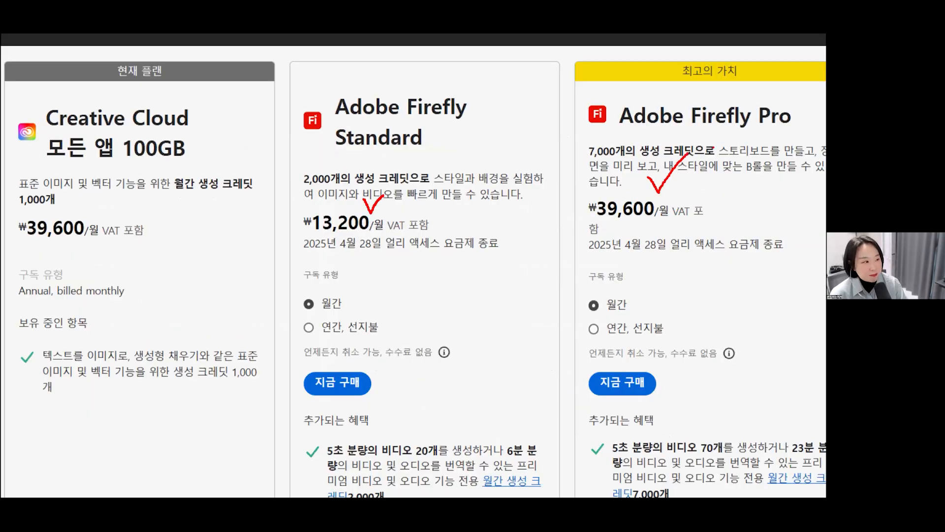
key("Escape")
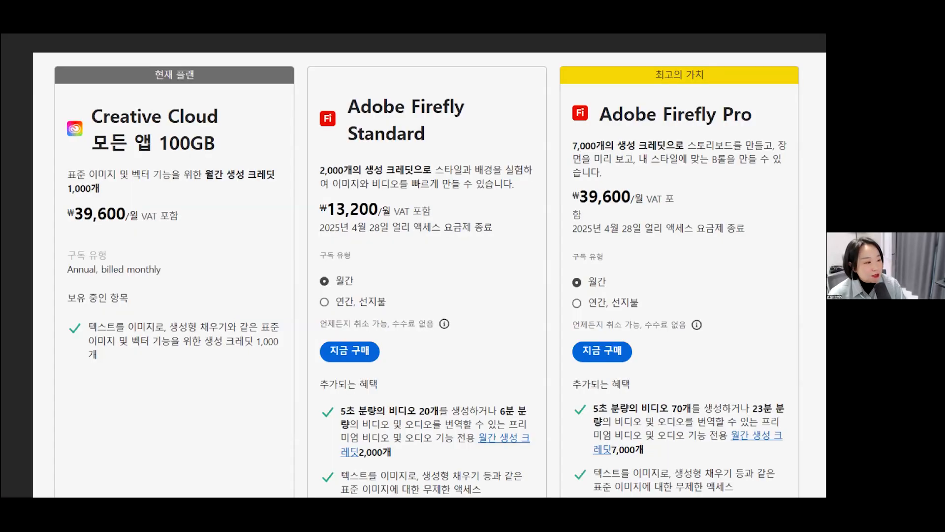
Step: Point out the price and video-generation benefit of the Adobe Firefly Standard and Pro plans with temporary pen marks on the pricing slide
mouse_move(384, 228)
left_mouse_down()
mouse_move(377, 207)
mouse_move(381, 247)
left_mouse_up()
mouse_move(465, 429)
left_mouse_down()
mouse_move(403, 393)
mouse_move(461, 434)
left_mouse_up()
key("Escape")
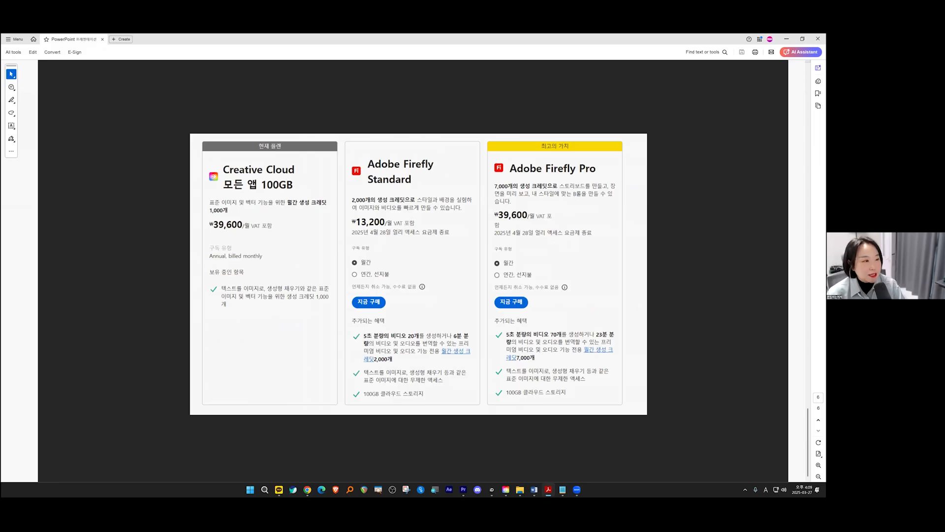
mouse_move(531, 224)
left_mouse_down()
mouse_move(425, 207)
mouse_move(506, 262)
left_mouse_up()
left_click_drag(561, 386, 568, 416)
key("Escape")
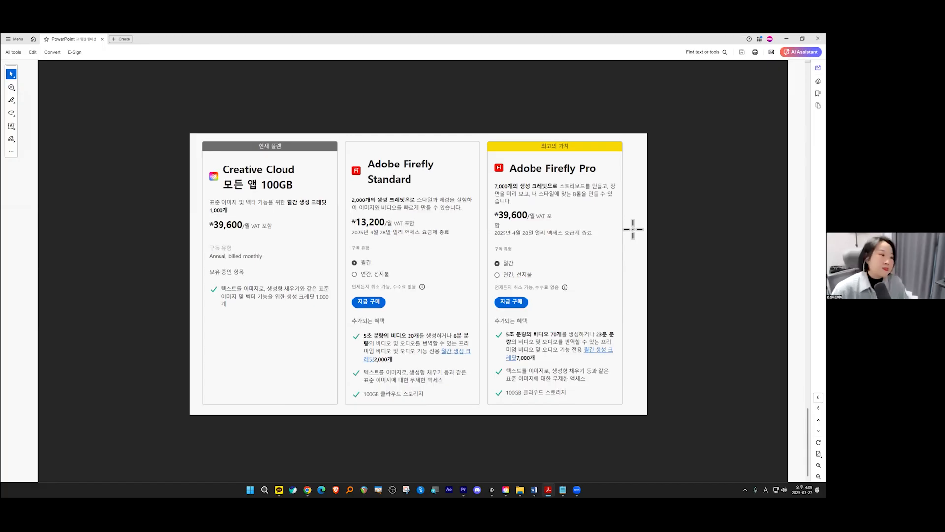
Step: Switch to Premiere Pro and preview the chef sequence's first cooking shot around 00:00:03:22
key("alt+Tab")
scroll(422, 405, "up", 5)
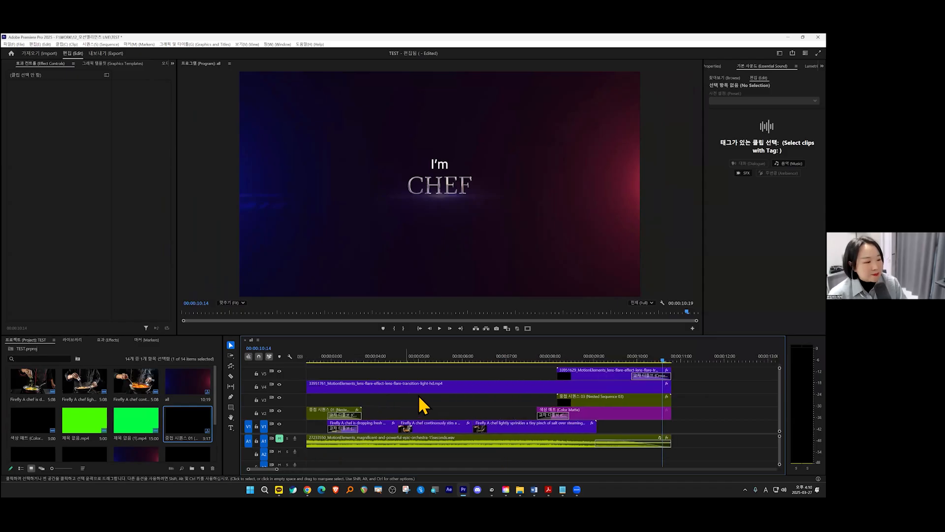
left_click(389, 362)
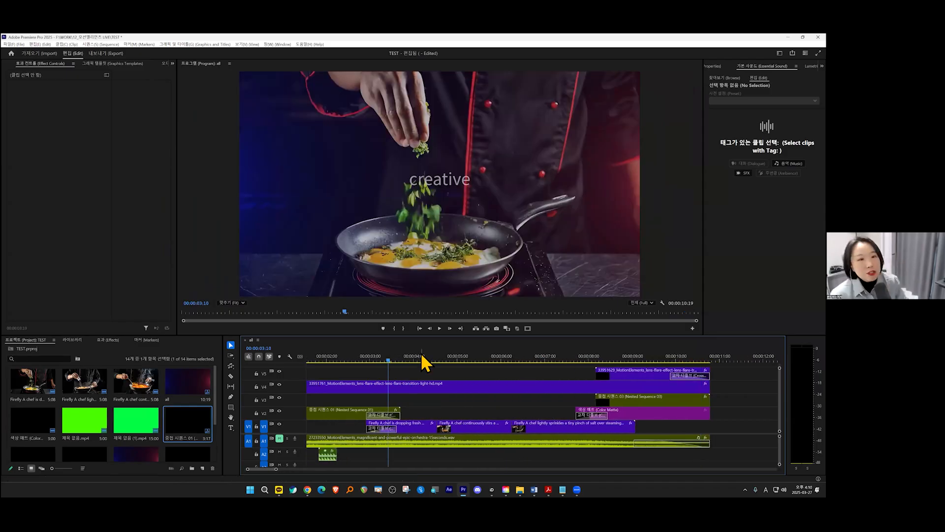
left_click_drag(391, 359, 410, 359)
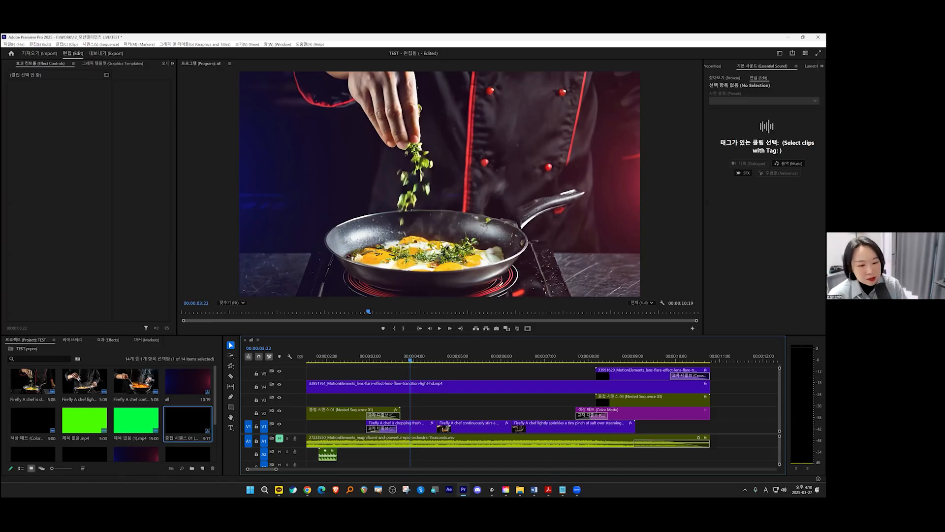
Step: Open Creative Cloud Desktop, search for firefly and launch Adobe Firefly in the browser
left_click(745, 489)
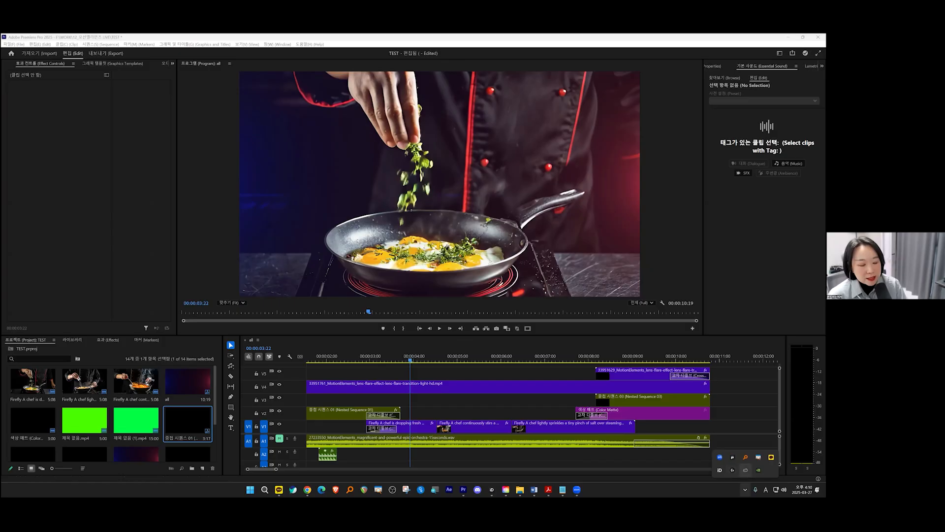
left_click(745, 470)
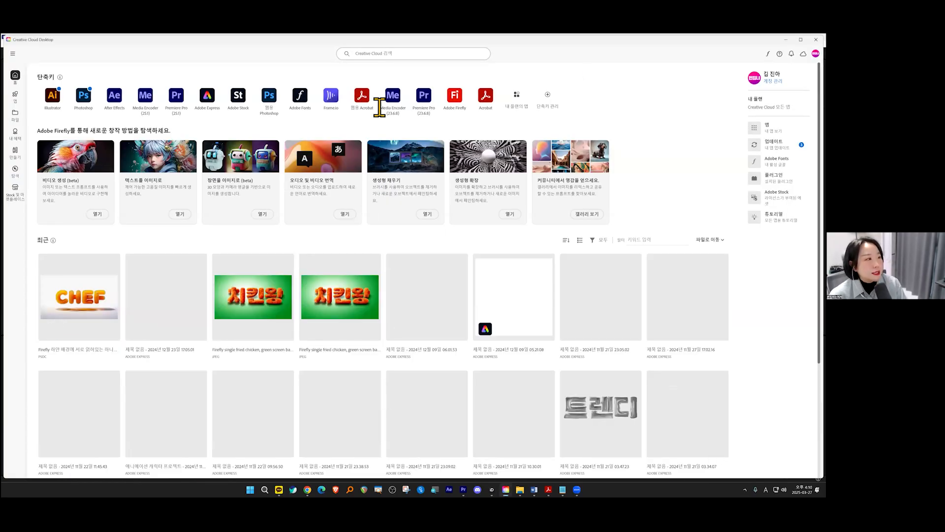
left_click(374, 123)
type("f")
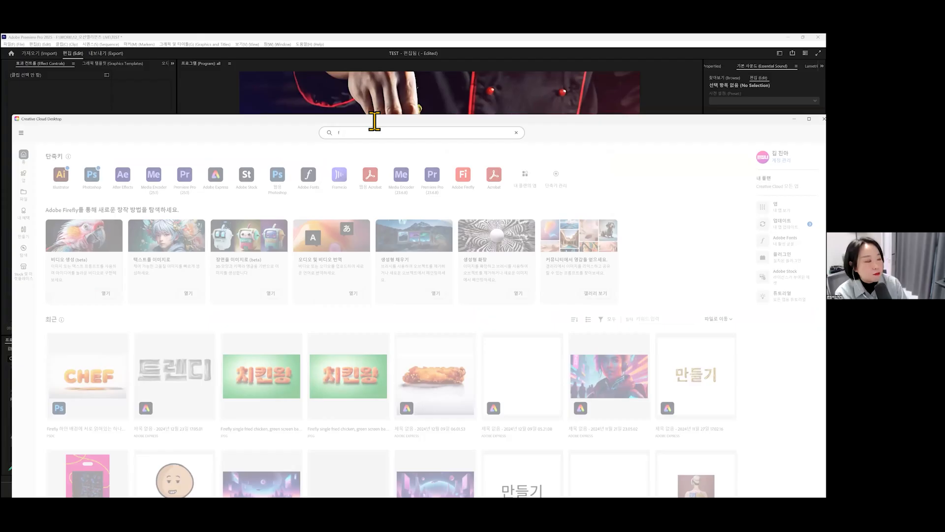
type("irefly")
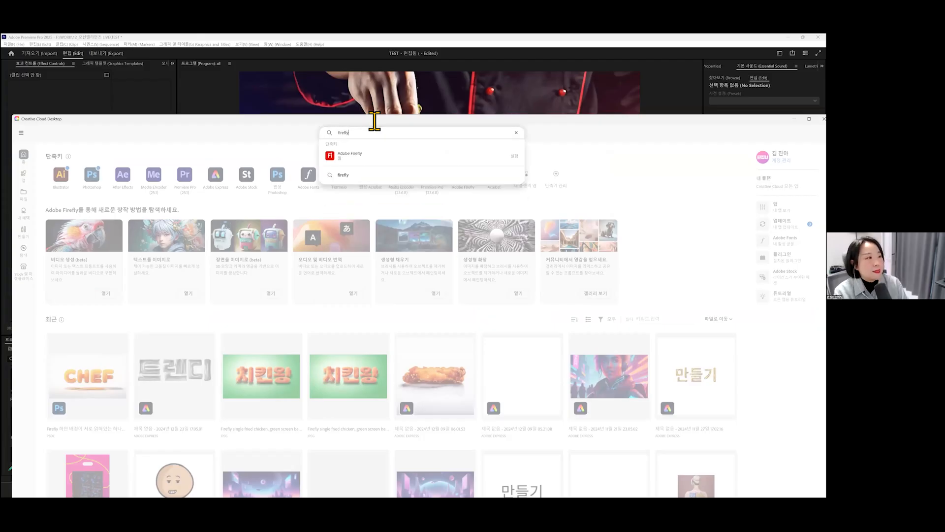
key("Return")
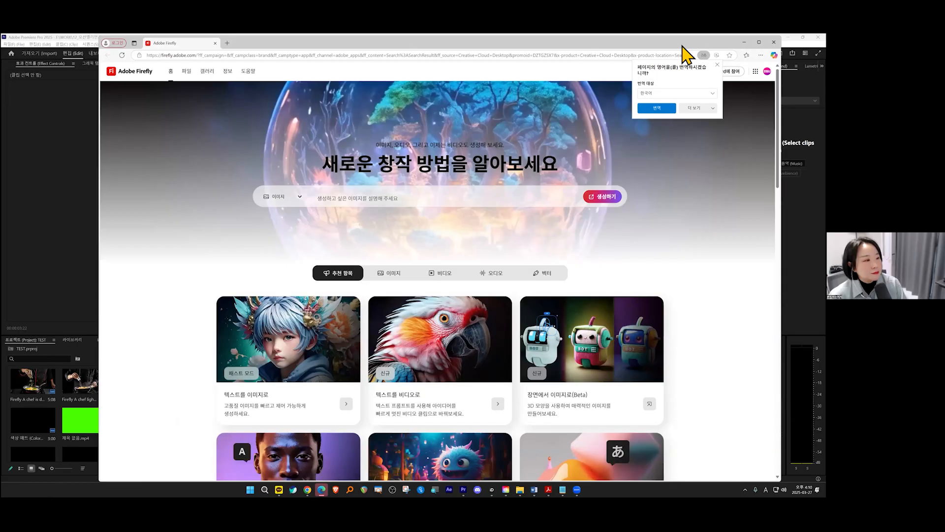
Step: Maximize the Firefly browser window and open the 텍스트를 이미지로 image generator
double_click(685, 42)
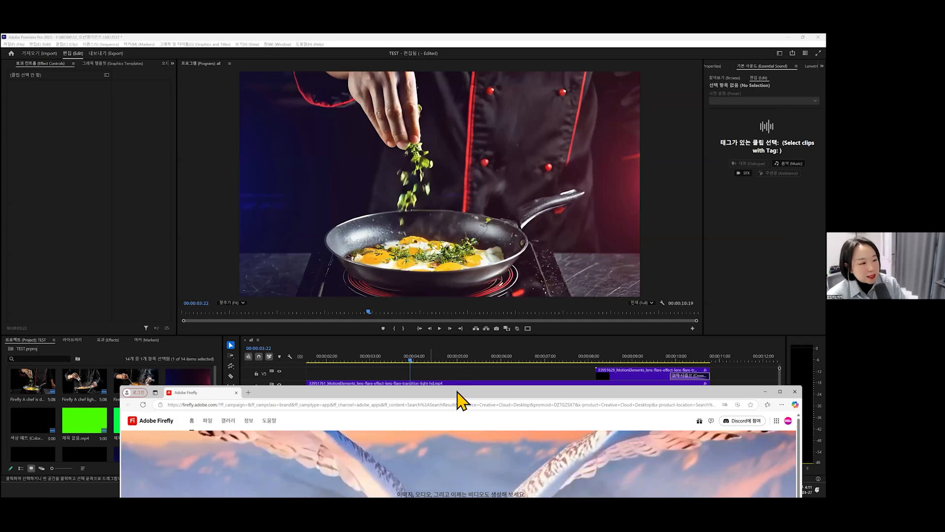
left_click_drag(455, 392, 436, 155)
key("super+Up")
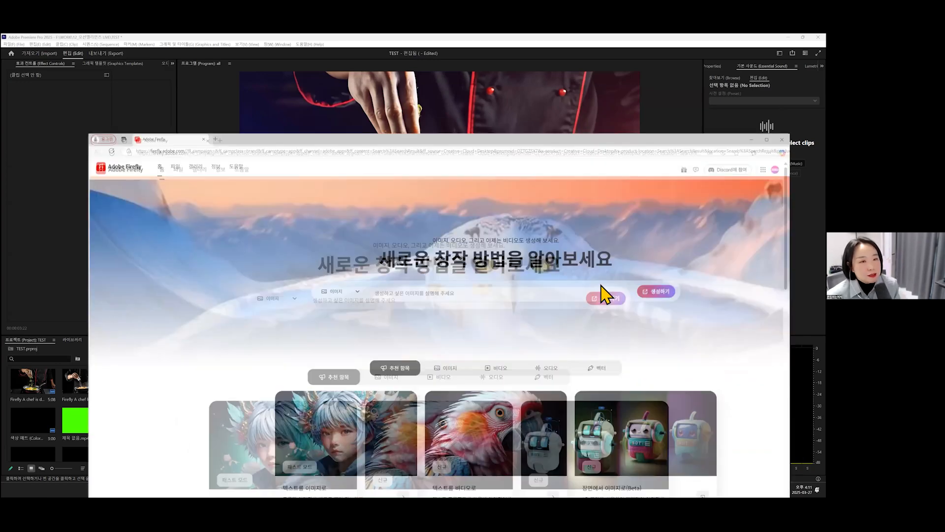
scroll(481, 289, "down", 2)
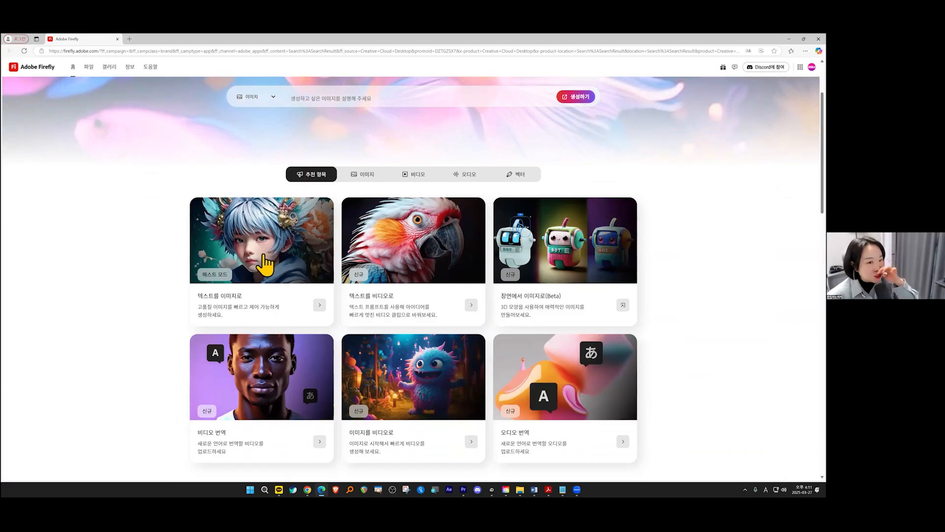
left_click(265, 264)
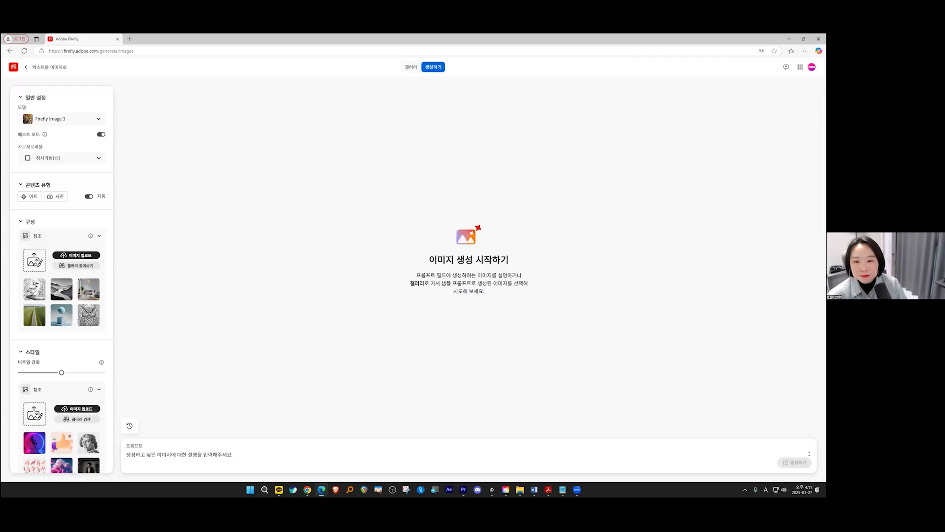
Step: Bring up the Korean chef prompt in Notepad and break it into three lines, before 그는 and before 조명이
key("alt+Tab")
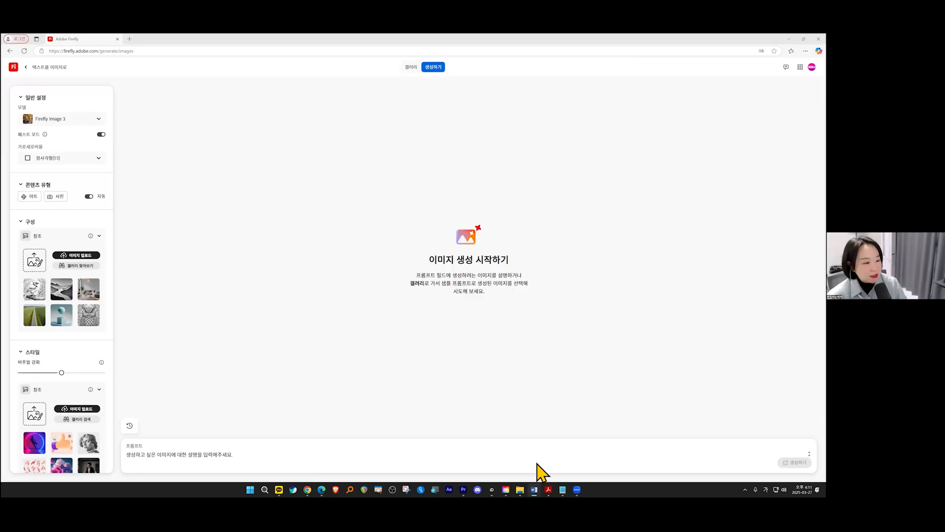
left_click(562, 489)
type("검은색 요리사 유니폼(빨간색 디테일 포함)을 입은 전문 셰프가 어두운 조명 속 주방에서 요리하고 있다. 그는 신선한 초록색 허브를 뜨거운 팬 위에 우아하게 뿌리고 있으며, 팬에서는 계란이 조리되며 김이 올라온다. 조명이 극적인 분위기를 연출하며, 셰프의 손과 허브가 강조된다. 배경은 어둡고 흐릿하여 시네마틱하고 세련된 분위기를 만든다.")
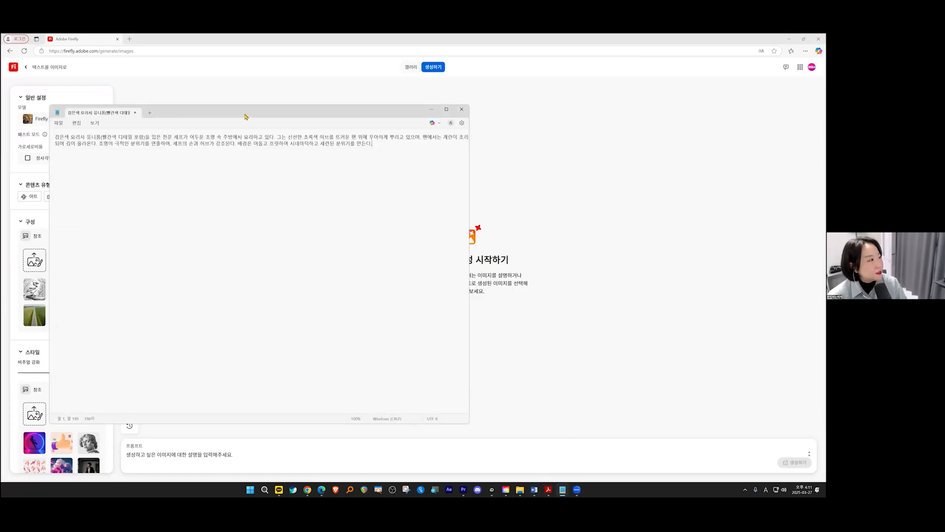
left_click_drag(247, 115, 439, 130)
left_click(471, 156)
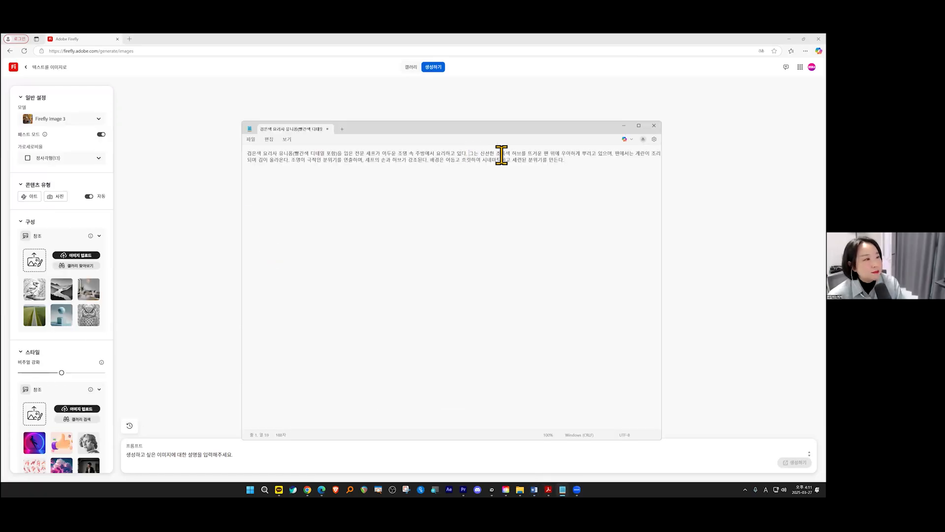
key("Return")
left_click(482, 160)
key("Return")
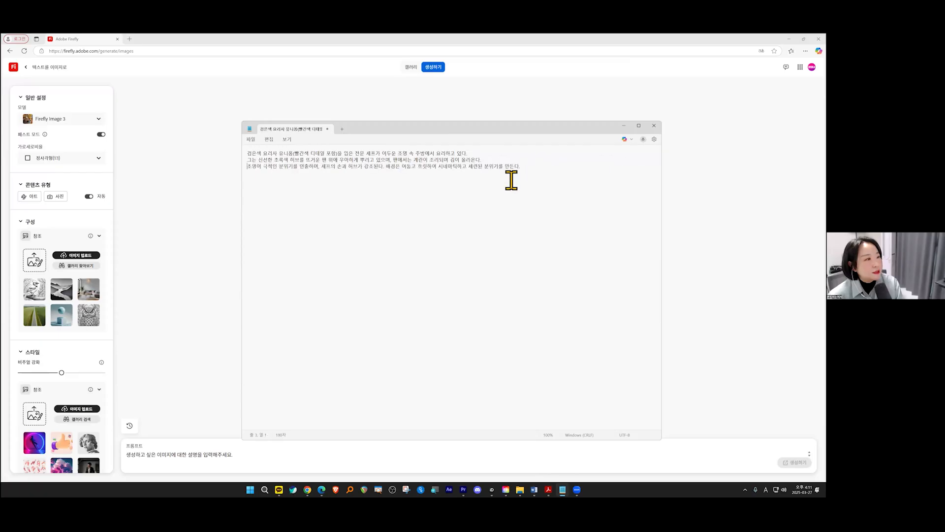
Step: Enlarge the Notepad text to 150% and widen the window around the prompt
scroll(345, 162, "up", 4)
scroll(354, 166, "up", 1)
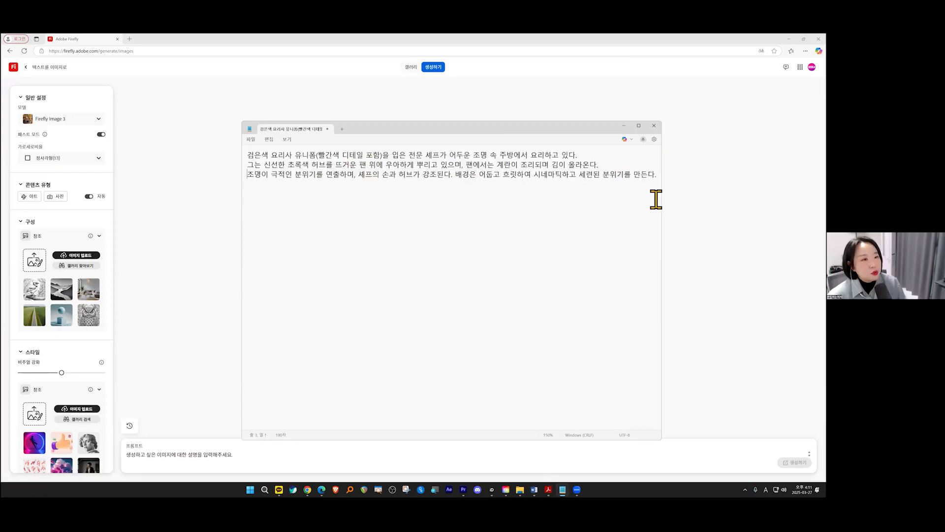
left_click_drag(662, 200, 692, 197)
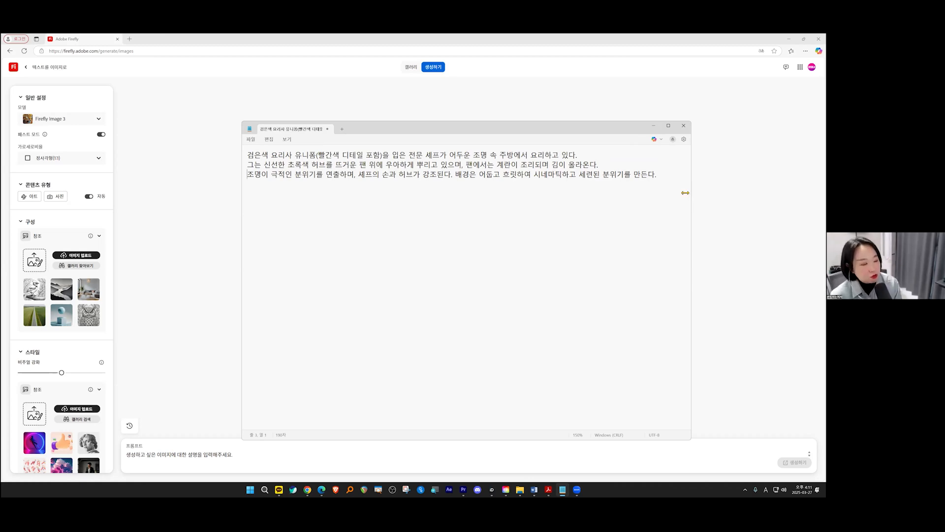
Step: Copy the whole chef prompt into Firefly's prompt field and generate the images
left_click_drag(662, 177, 228, 148)
left_click_drag(656, 187, 153, 155)
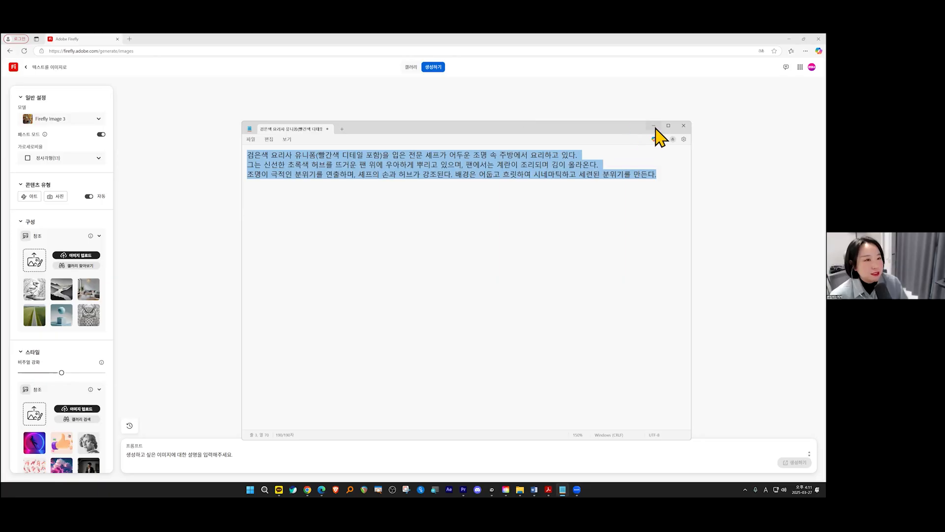
left_click(187, 455)
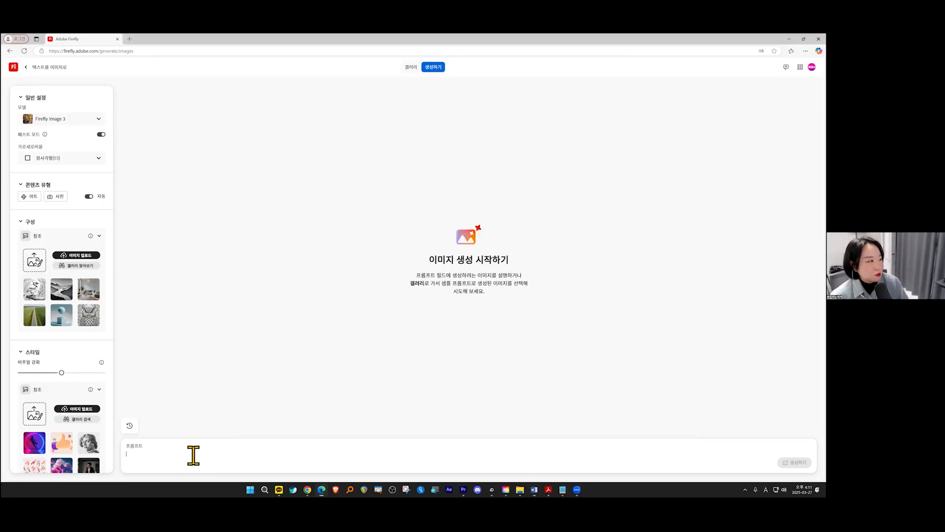
key("ctrl+v")
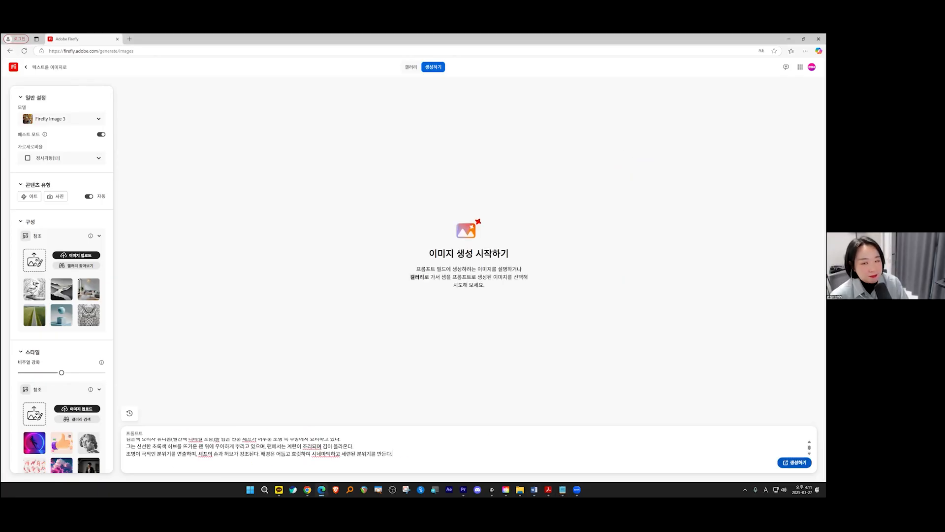
key("Return")
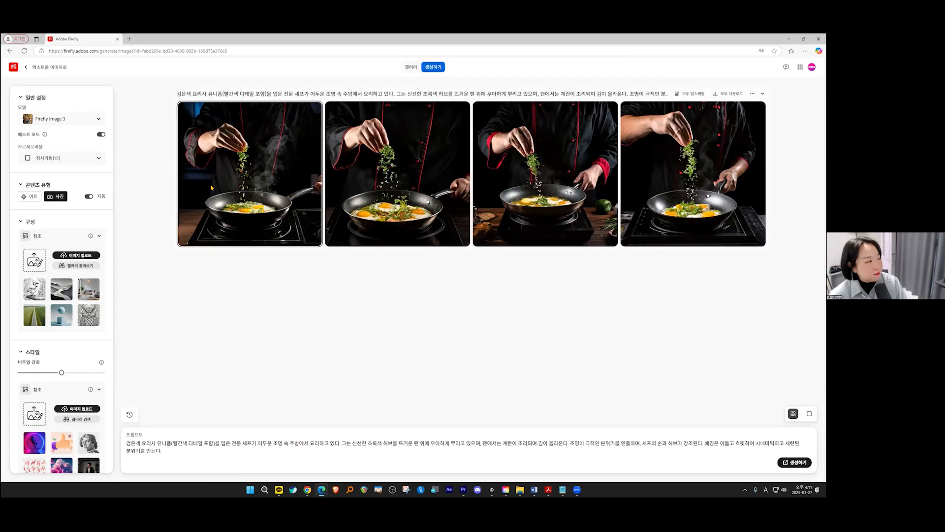
Step: Set the aspect ratio to 와이드스크린(16:9) and generate a widescreen set of the chef images
left_click(62, 158)
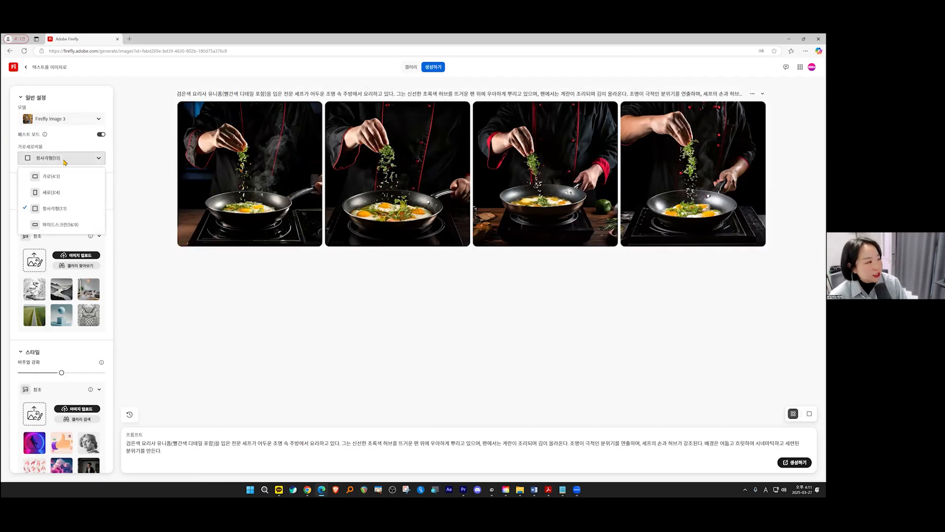
left_click(66, 227)
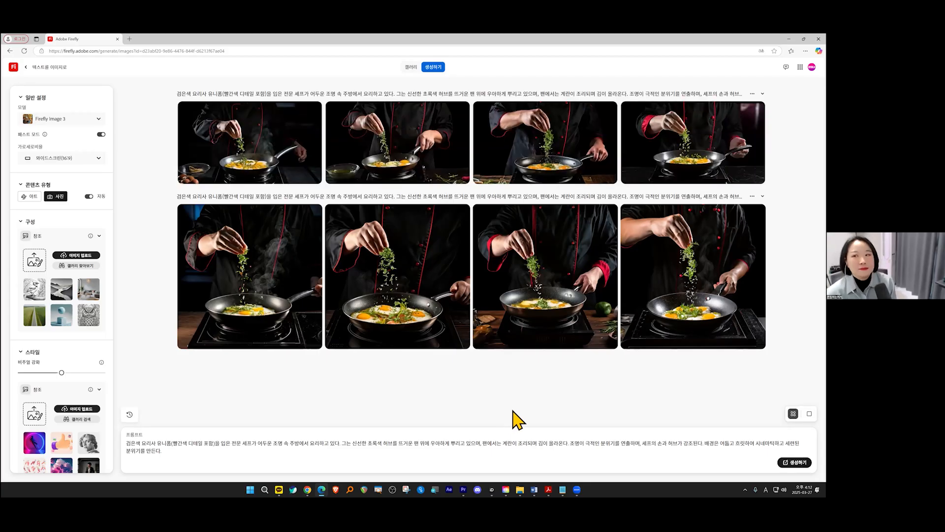
mouse_move(563, 323)
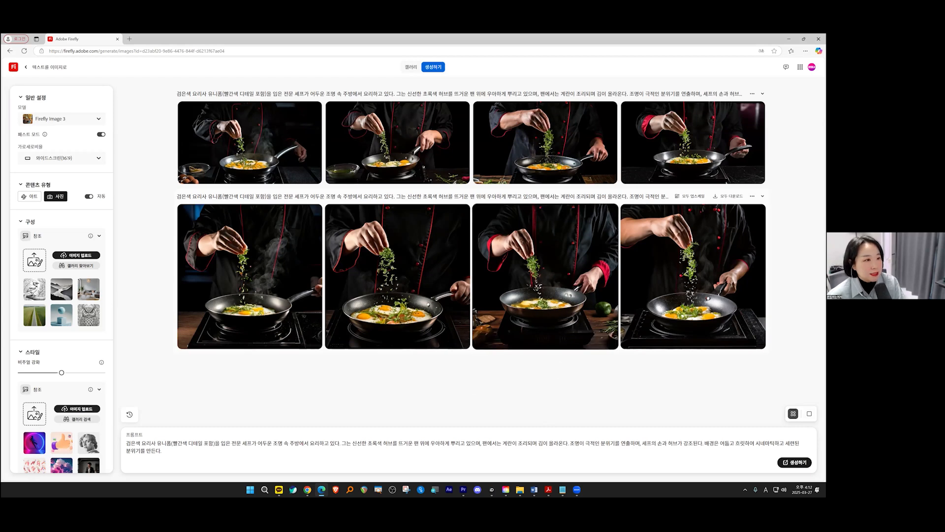
Step: Enlarge the third widescreen chef image and send it to 비디오 생성 as the video's first frame
mouse_move(585, 131)
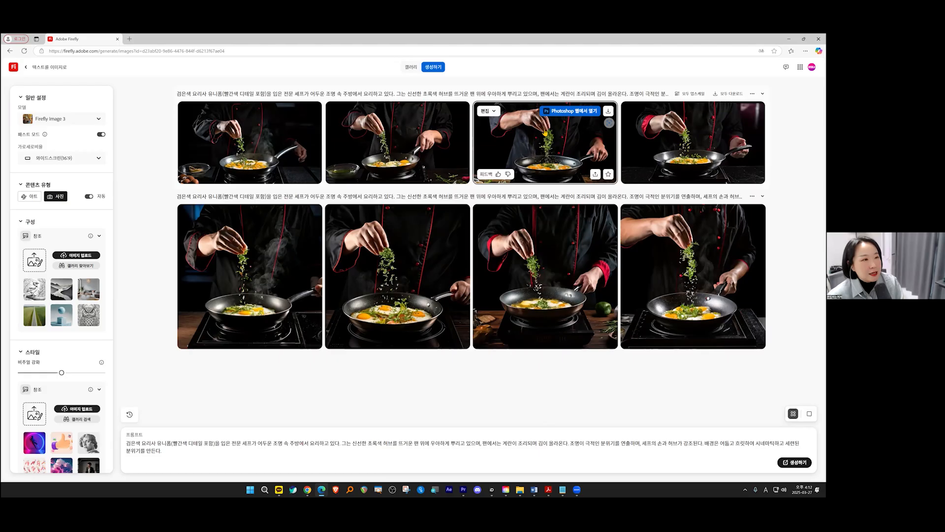
left_click(550, 150)
mouse_move(412, 230)
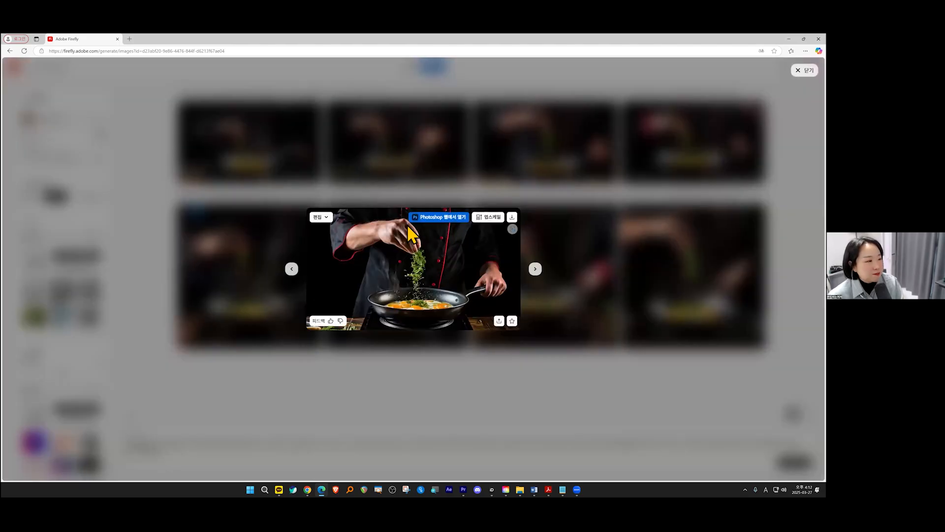
left_click(327, 217)
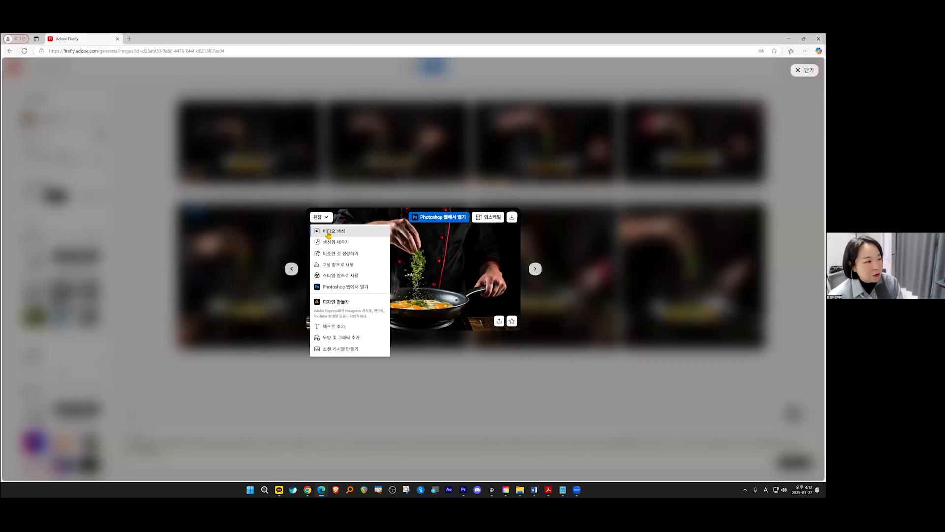
key("Escape")
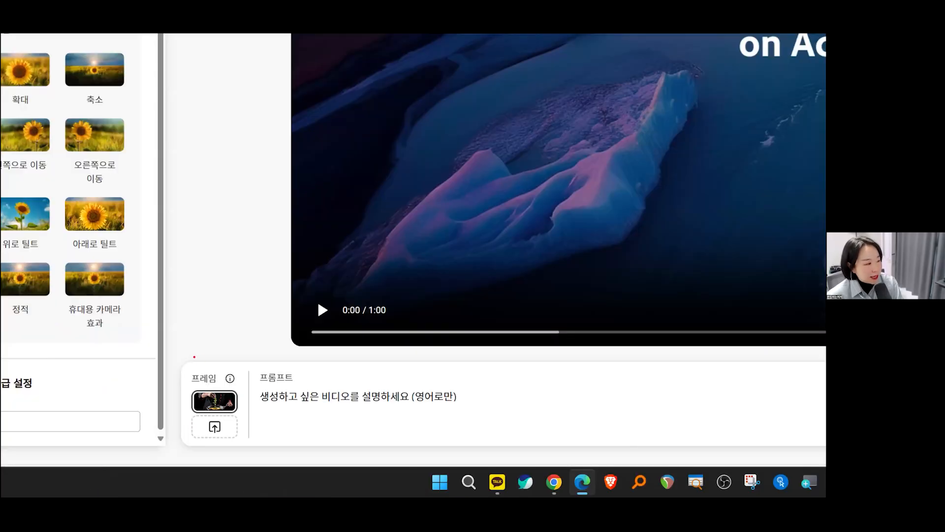
Step: Point out the starting frame thumbnail and the English-only prompt field with temporary red arrows and a circle
mouse_move(194, 356)
left_mouse_down()
mouse_move(214, 388)
mouse_move(207, 381)
mouse_move(214, 388)
mouse_move(235, 355)
left_mouse_up()
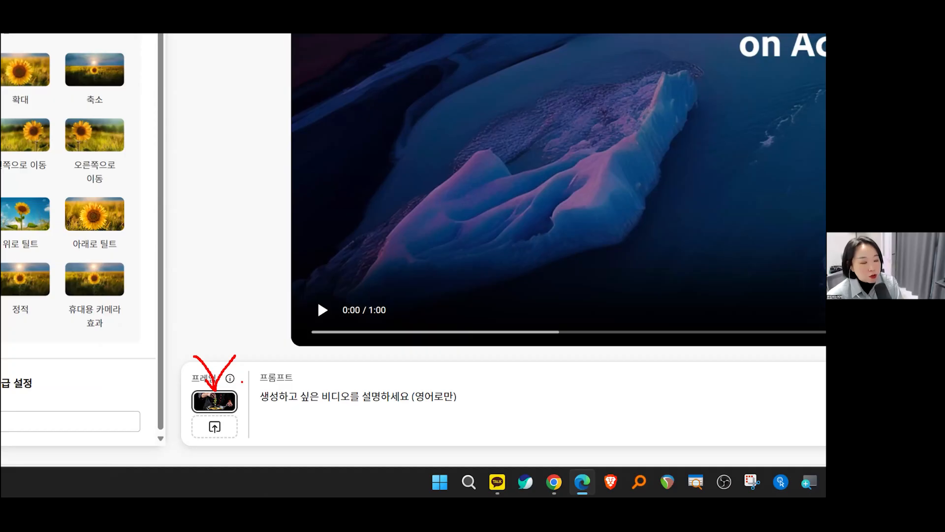
mouse_move(444, 416)
left_mouse_down()
mouse_move(412, 437)
mouse_move(233, 431)
mouse_move(450, 383)
mouse_move(451, 438)
left_mouse_up()
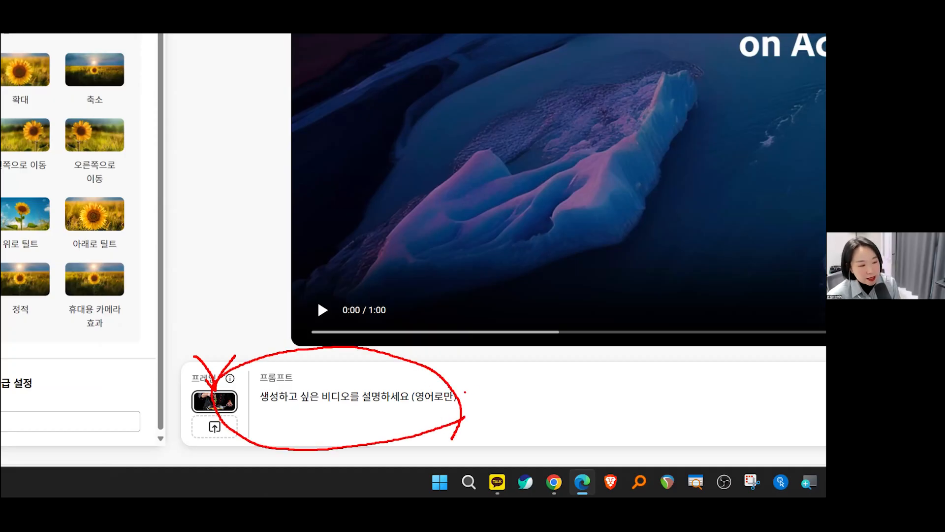
mouse_move(471, 347)
left_mouse_down()
mouse_move(463, 379)
mouse_move(491, 365)
left_mouse_up()
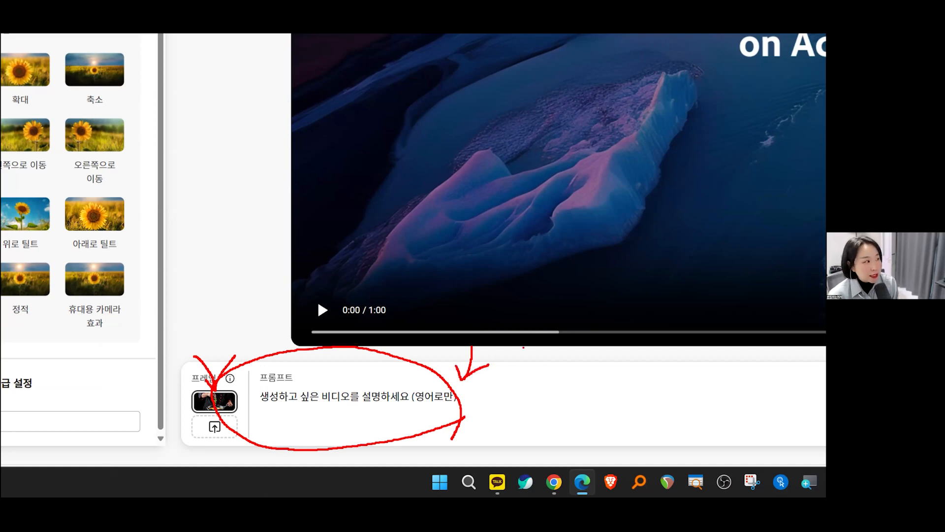
key("Escape")
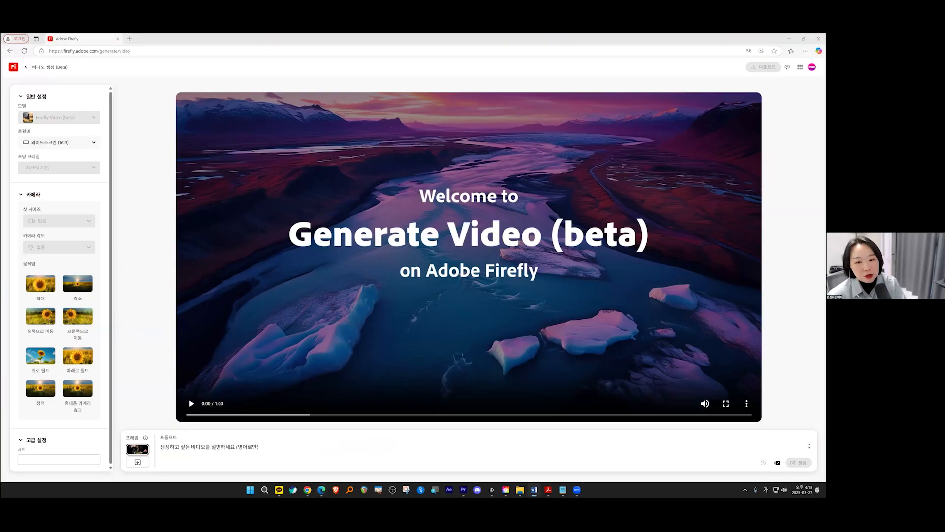
Step: Generate video from "A chef is dropping fresh herbs onto a sizzling fried egg in a pan. Steam rises from the pan as the egg bubbles and cooks."
left_click(278, 447)
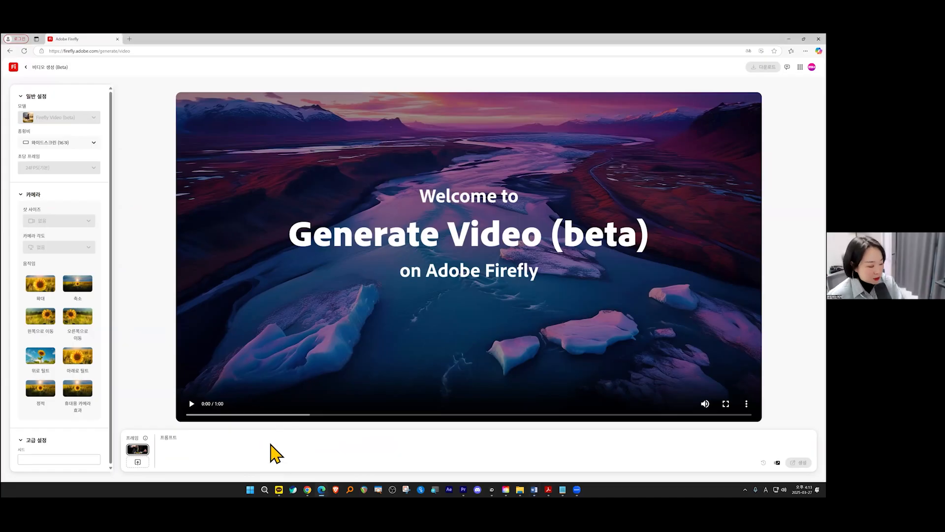
type("A chef is dropping fresh herbs onto a sizzling fried egg in a pan. Steam rises from the pan as the egg bubbles and cooks.")
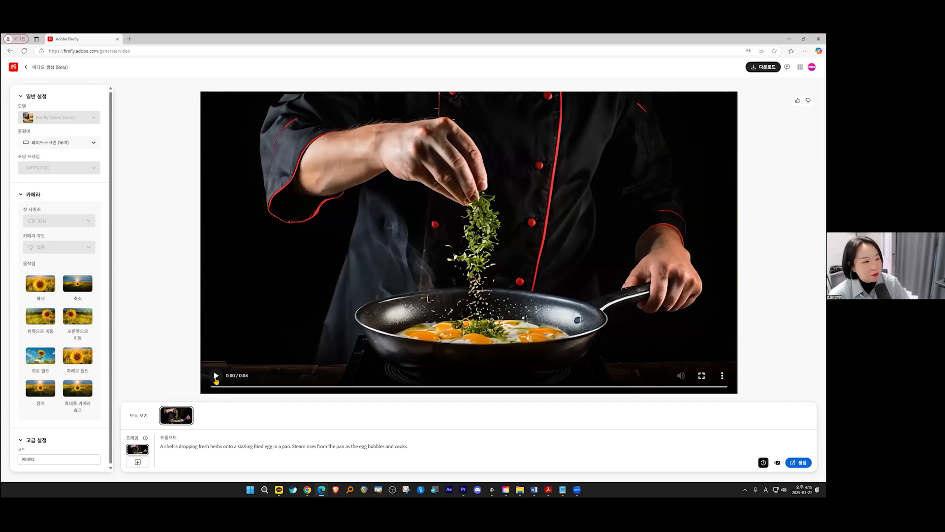
left_click(215, 376)
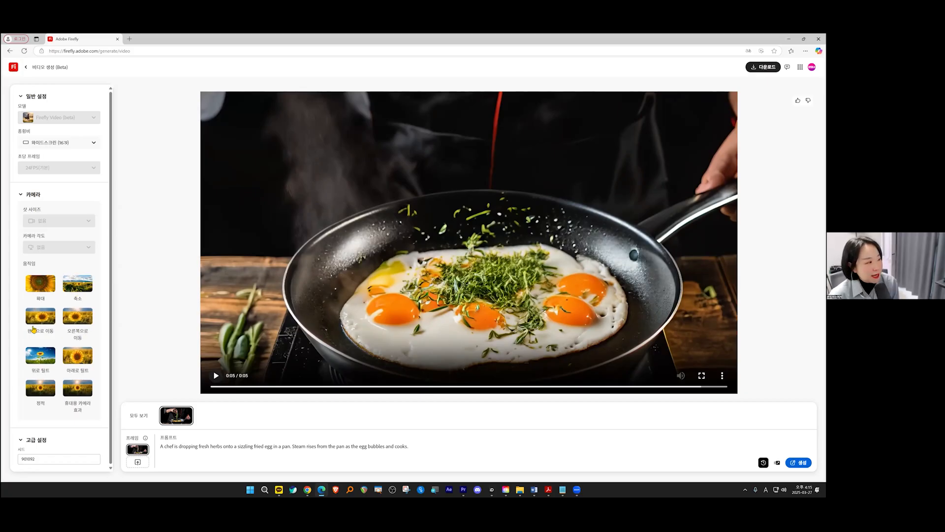
Step: Regenerate the chef video with the 축소 camera movement, and play back the new version
left_click(80, 291)
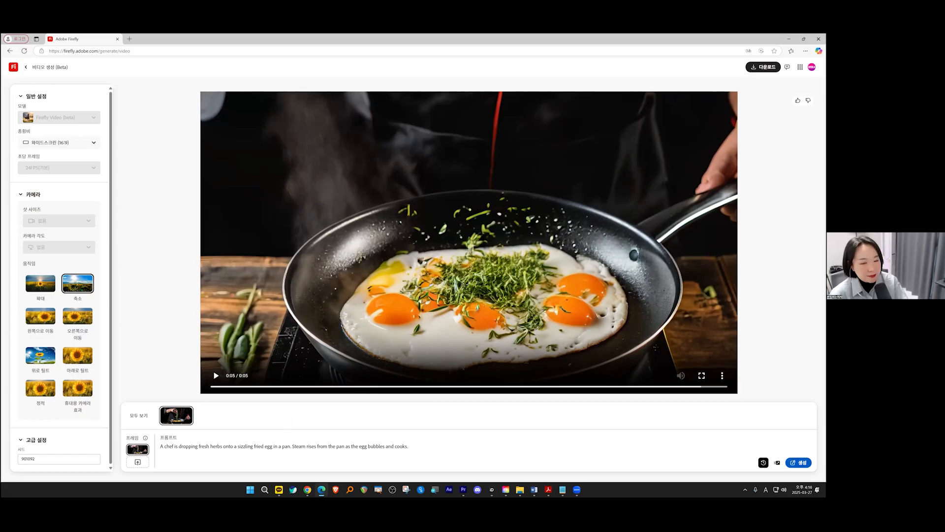
key("Return")
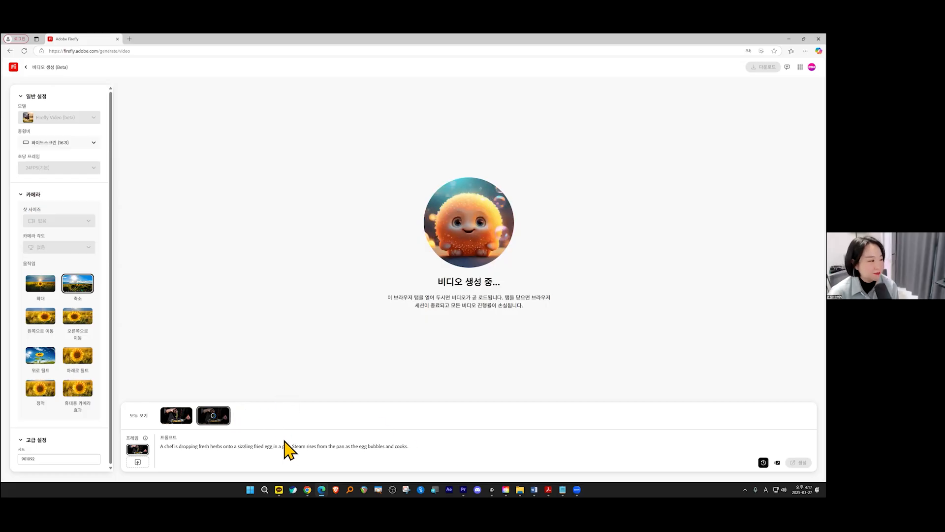
mouse_move(225, 426)
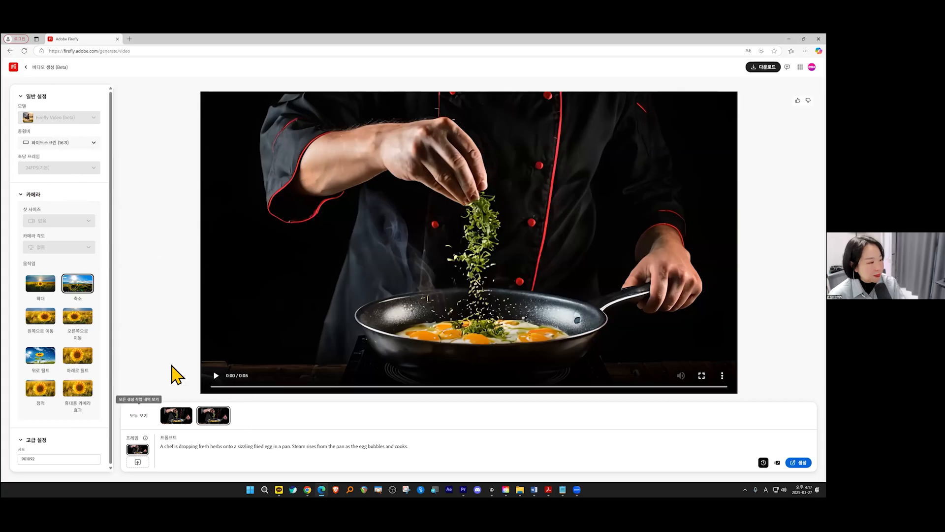
left_click(217, 376)
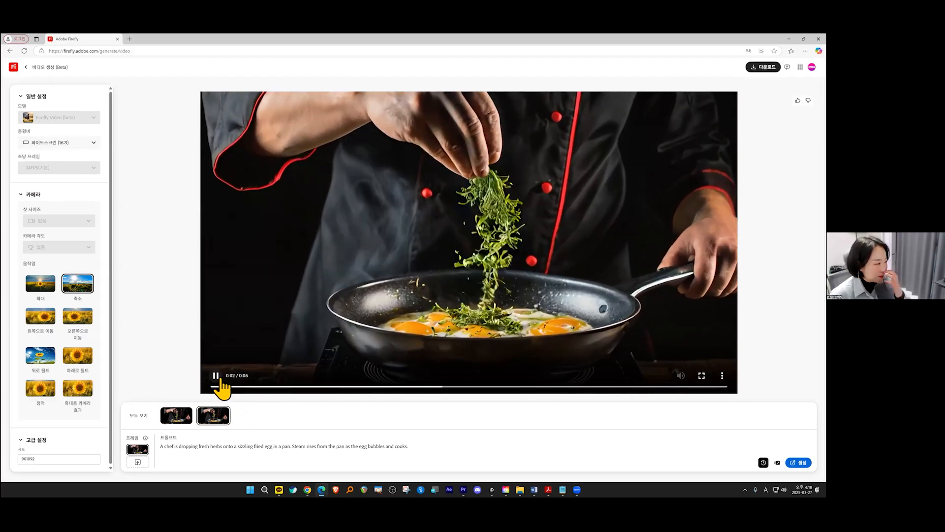
left_click(219, 379)
left_click_drag(239, 391, 507, 399)
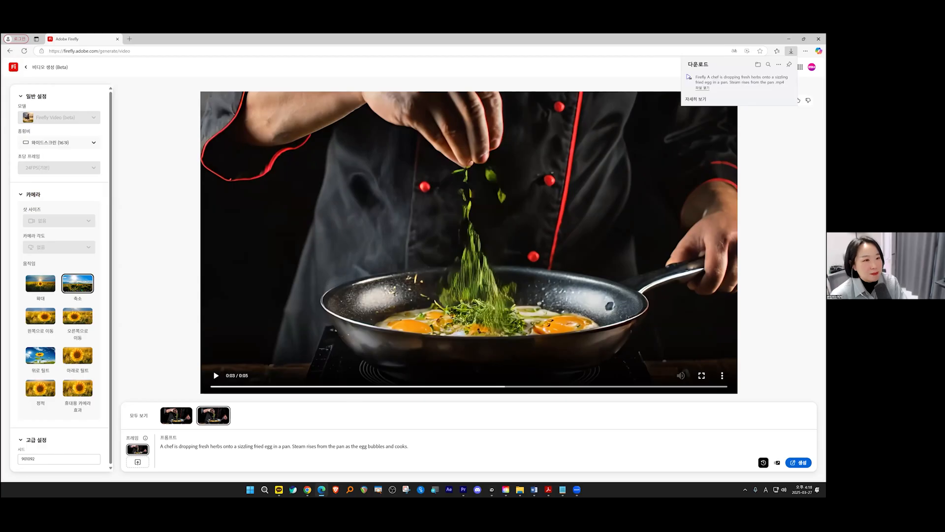
Step: Download the regenerated chef video and show the file in the downloads folder
left_click(778, 77)
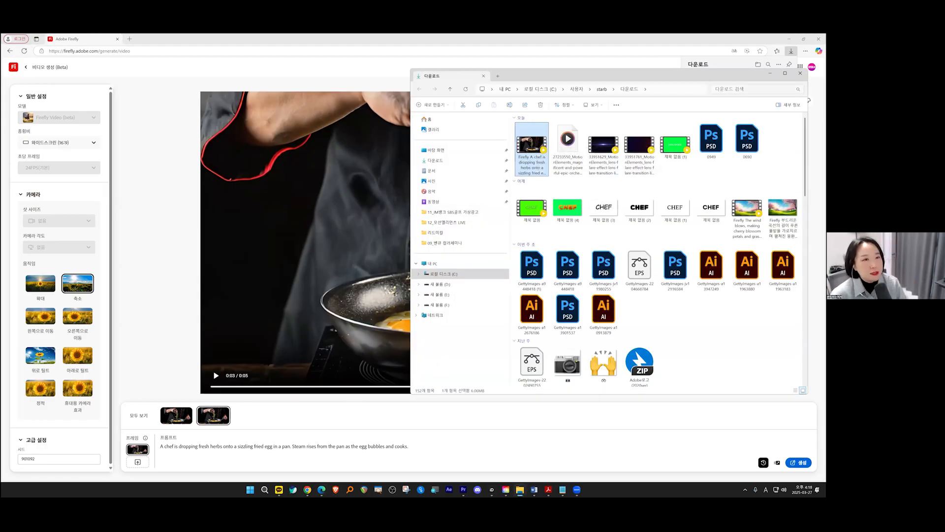
left_click(520, 489)
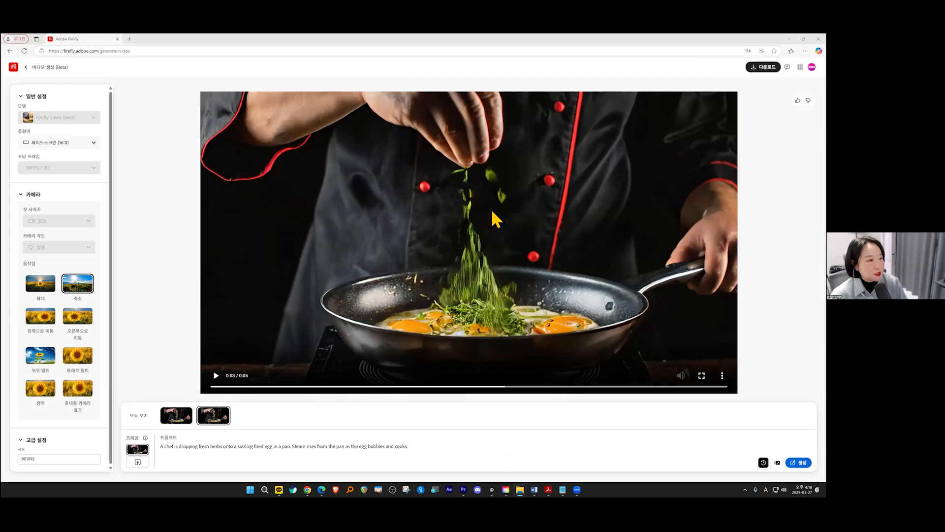
Step: Preview the prepared Firefly chef clips of the bubbling stew and the salted fried rice from the project folder
key("alt+Tab")
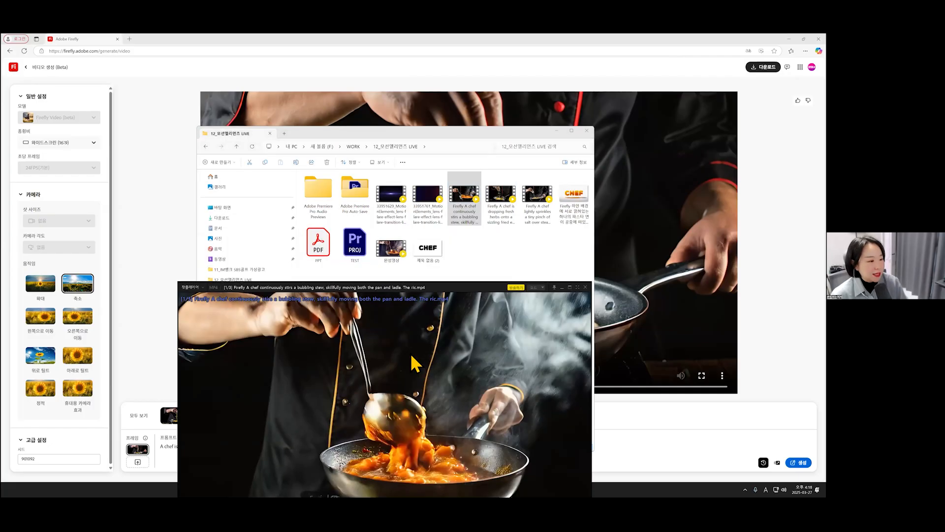
double_click(504, 201)
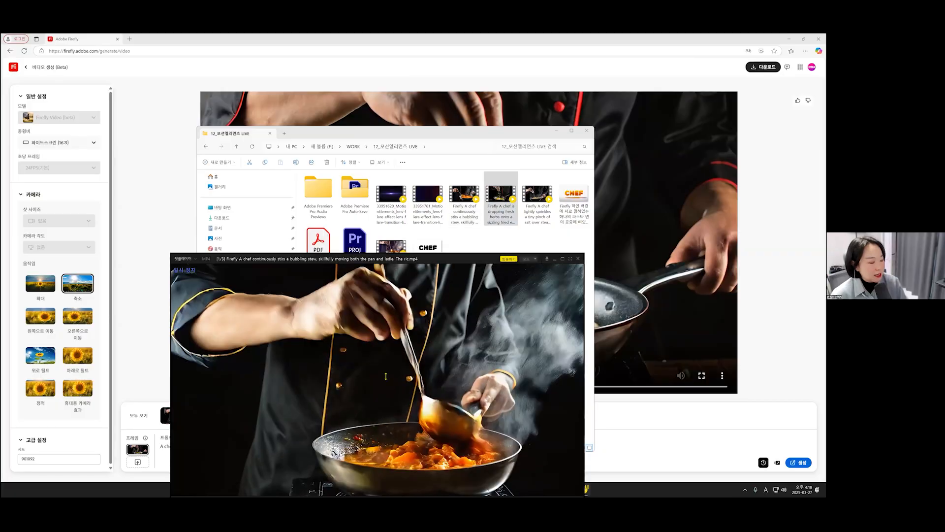
double_click(534, 219)
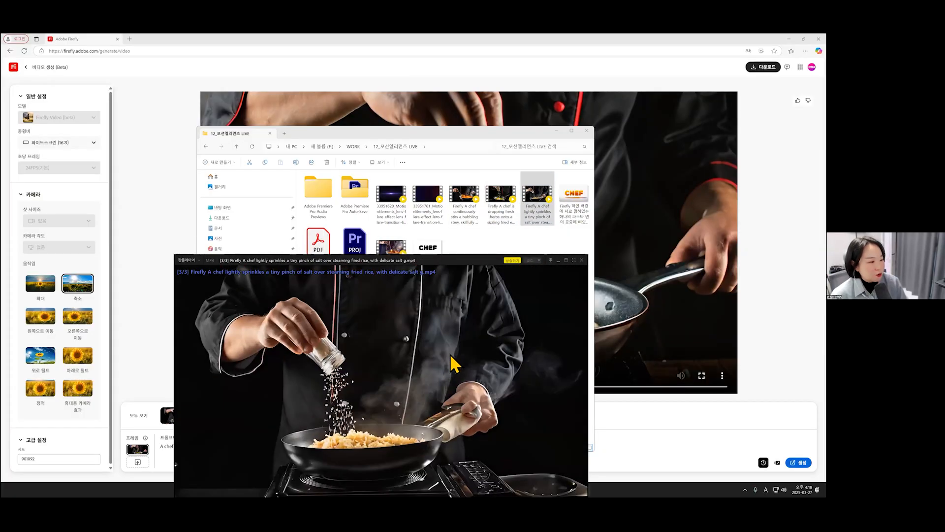
left_click(381, 361)
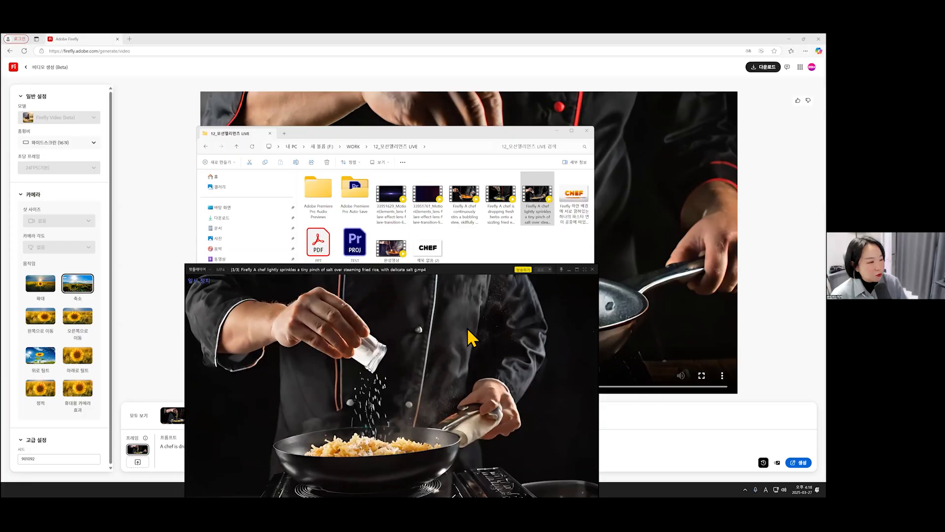
left_click(593, 269)
left_click(505, 291)
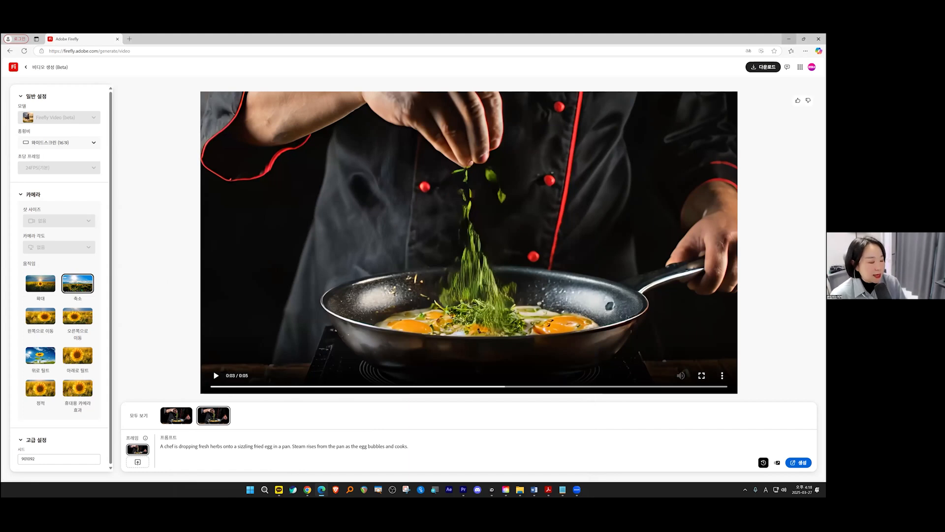
Step: Switch to Premiere Pro and review the ending of the finished sequence around the "I'm CHEF" title
left_click(463, 489)
key("minus")
left_click_drag(530, 355, 554, 356)
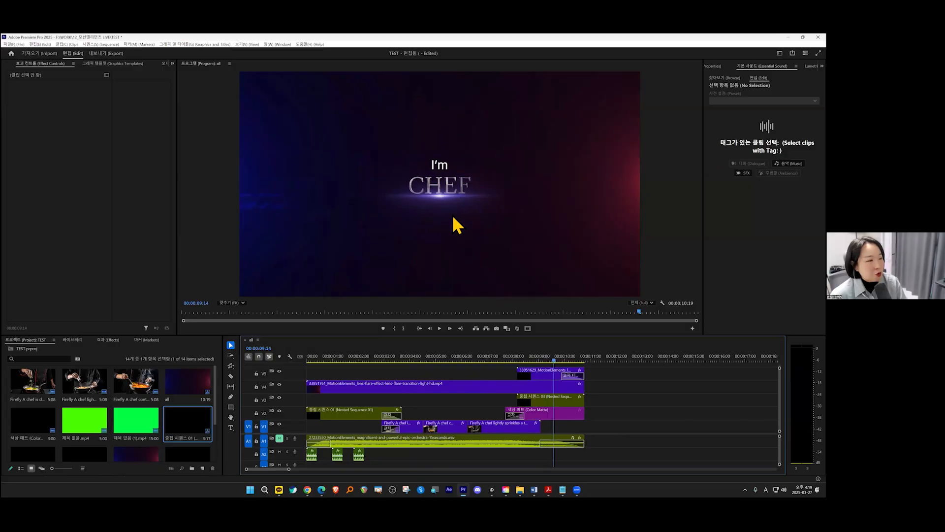
scroll(475, 202, "down", 1)
scroll(476, 202, "up", 1)
left_click_drag(523, 357, 556, 356)
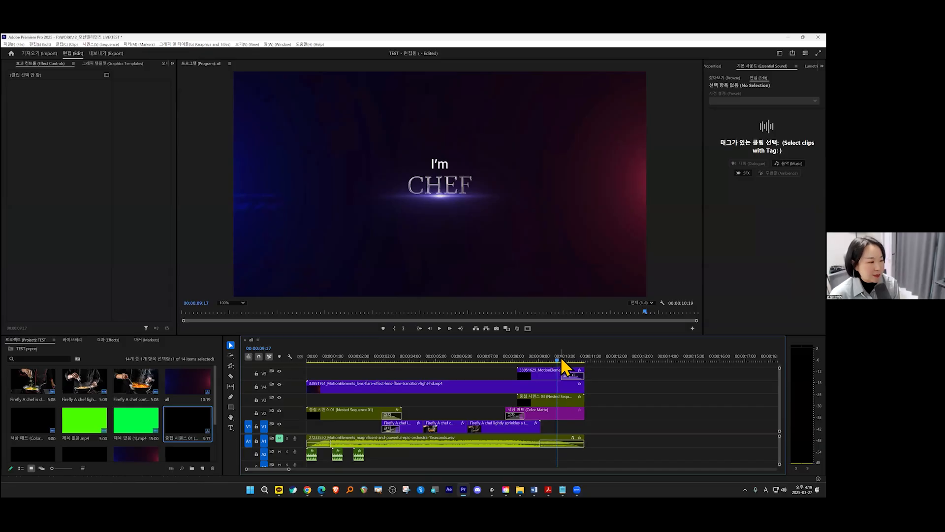
Step: Examine the three Firefly chef clips in the project folder and the assets already in the Premiere project
left_click(542, 460)
left_click_drag(537, 235, 466, 199)
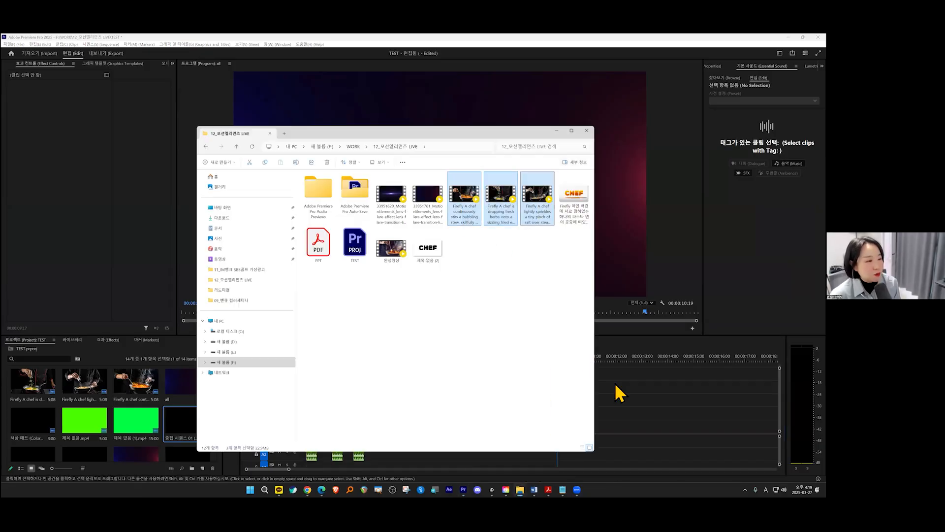
left_click(621, 390)
scroll(182, 433, "down", 2)
left_click(167, 445)
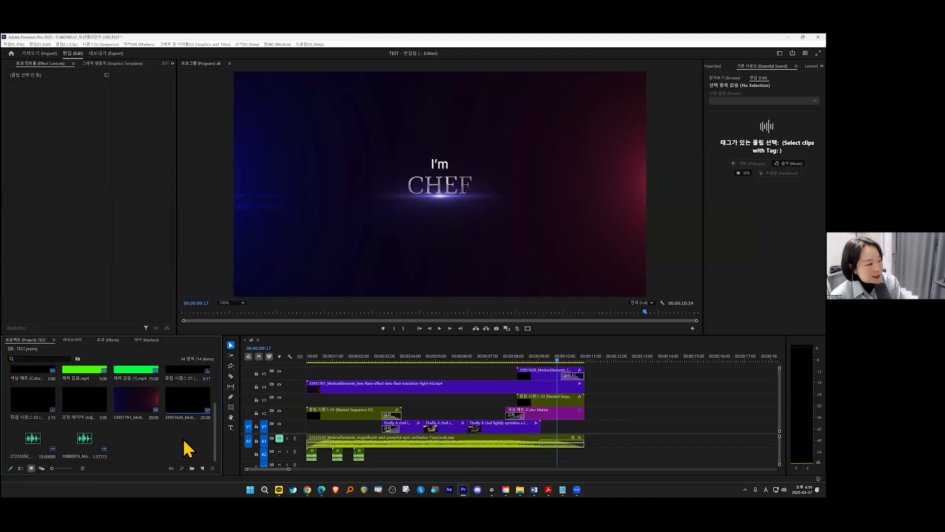
left_click(575, 442)
left_click(620, 391)
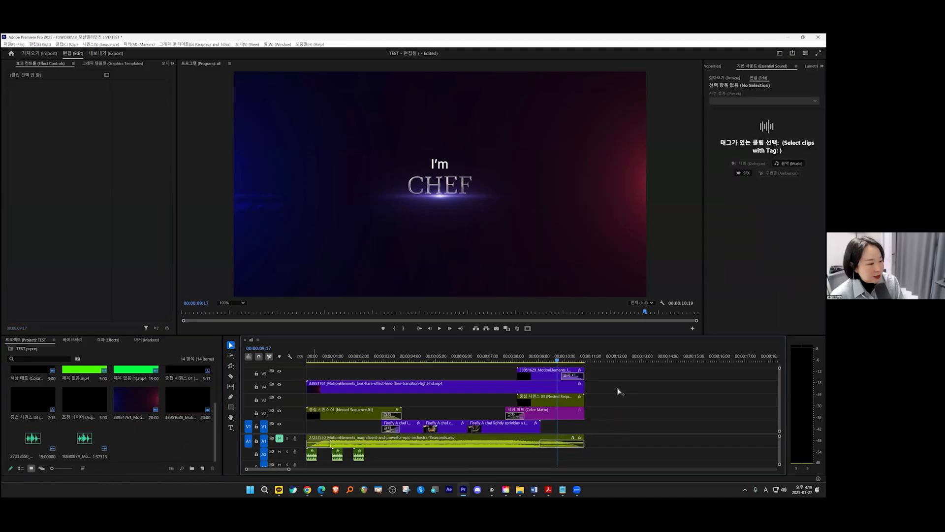
left_click(166, 456)
scroll(169, 452, "up", 2)
scroll(168, 450, "down", 2)
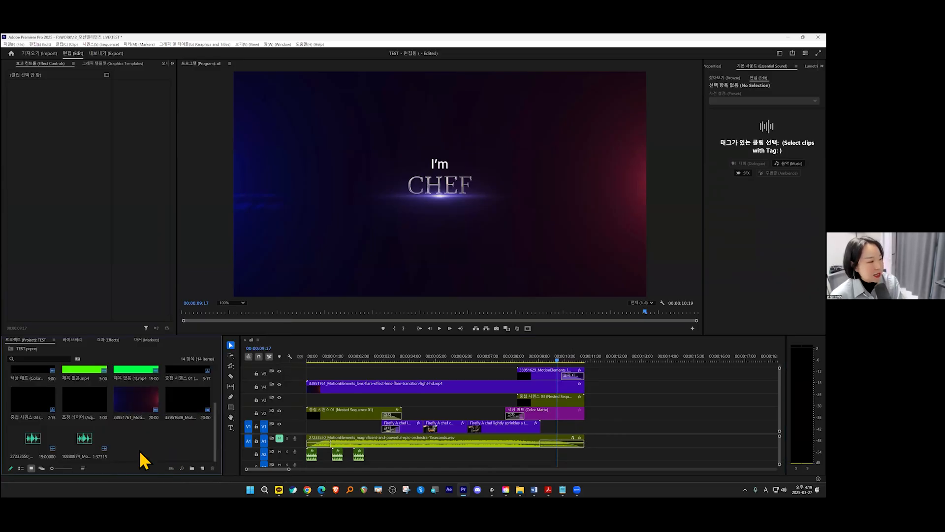
Step: Create a new bin in the project and move all the existing project items into it
left_click(191, 469)
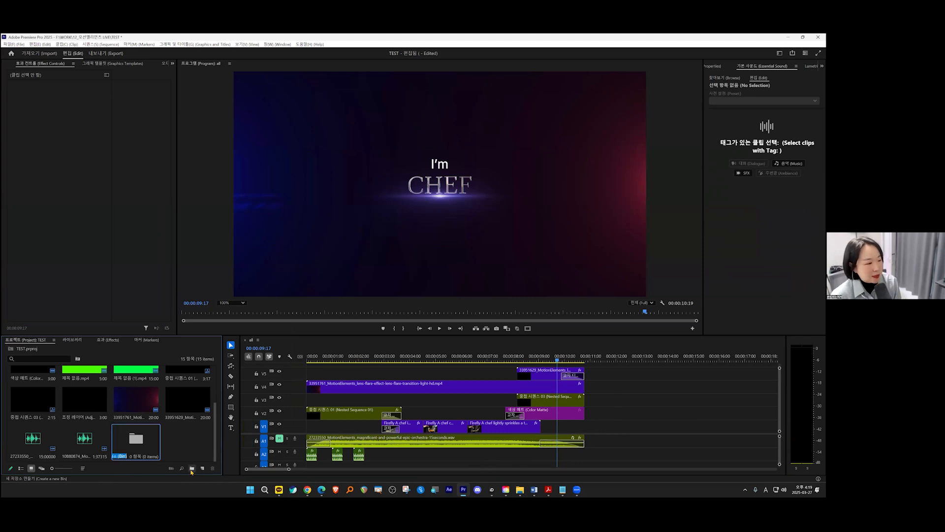
double_click(123, 459)
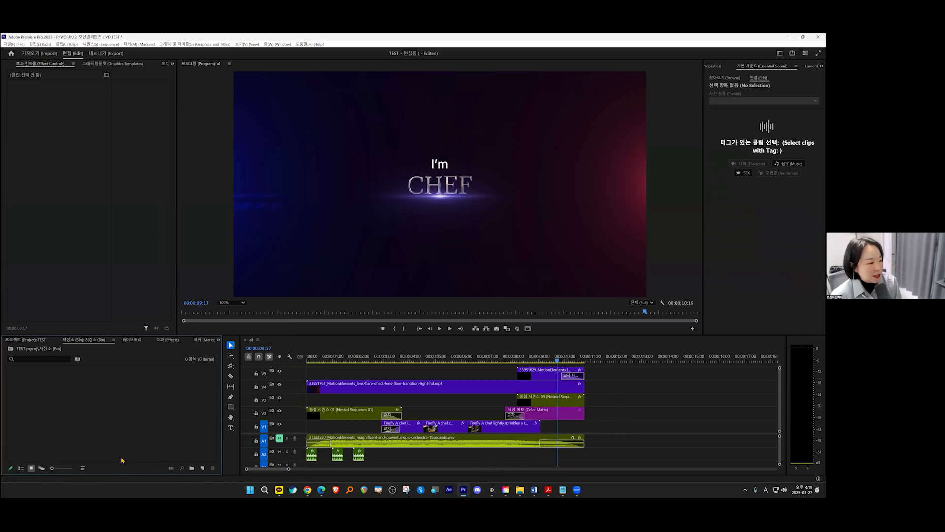
left_click(26, 339)
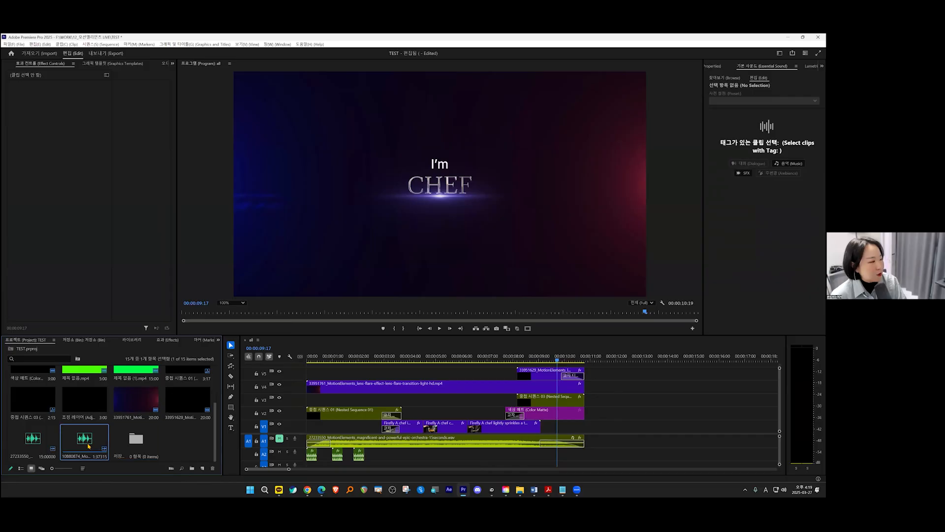
scroll(25, 379, "up", 2)
scroll(25, 379, "down", 3)
left_click(89, 447, "shift")
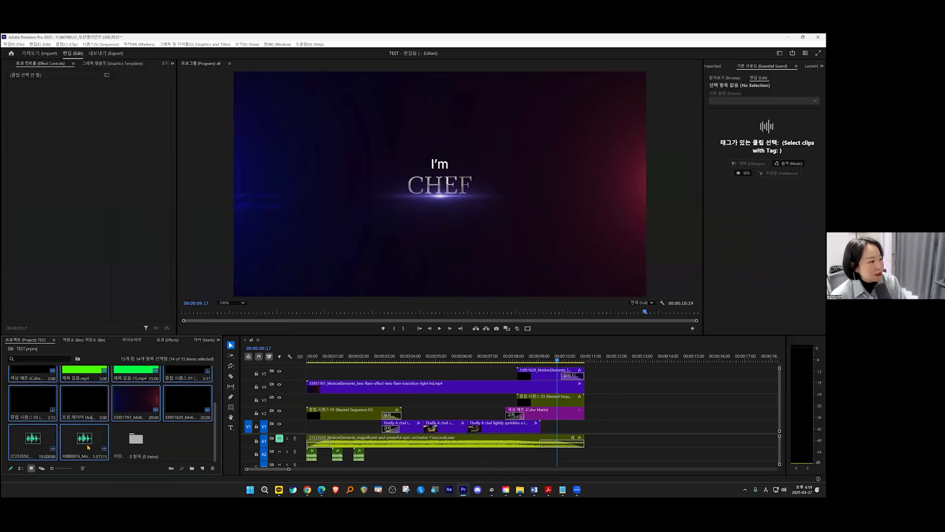
left_click_drag(123, 440, 136, 446)
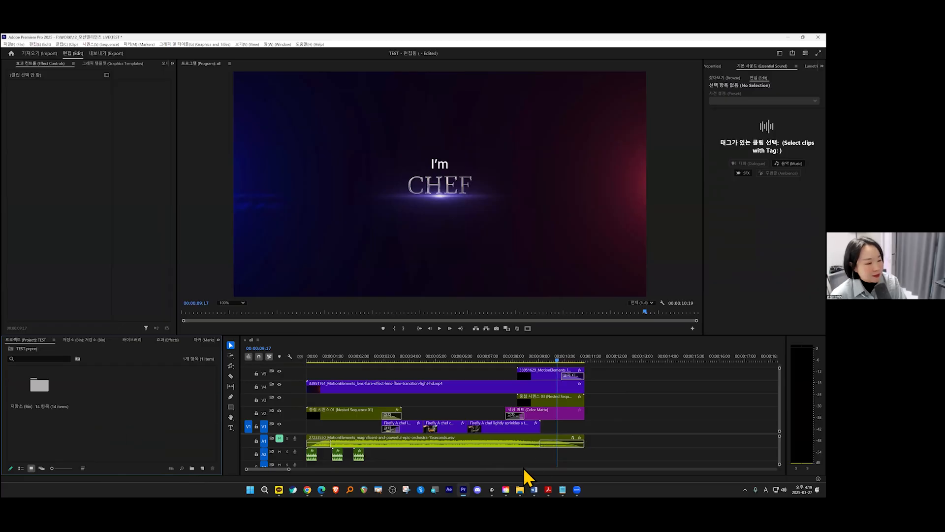
Step: Import the three Firefly chef clips from the project folder into the root of the Premiere project
mouse_move(518, 487)
left_click(498, 456)
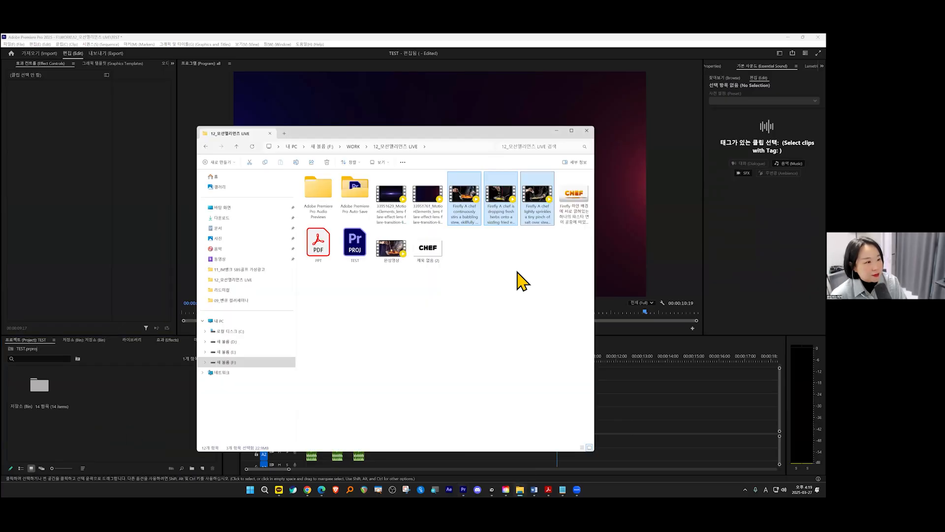
left_click_drag(538, 240, 447, 173)
left_click_drag(473, 204, 132, 410)
left_click(135, 441)
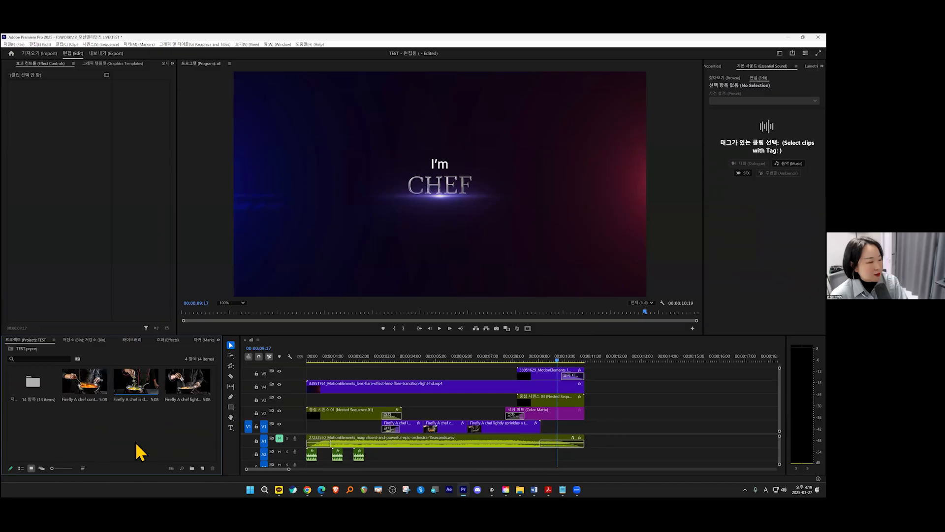
Step: Create a new sequence from the Firefly clip of the chef stirring the bubbling stew
right_click(83, 393)
left_click(51, 445)
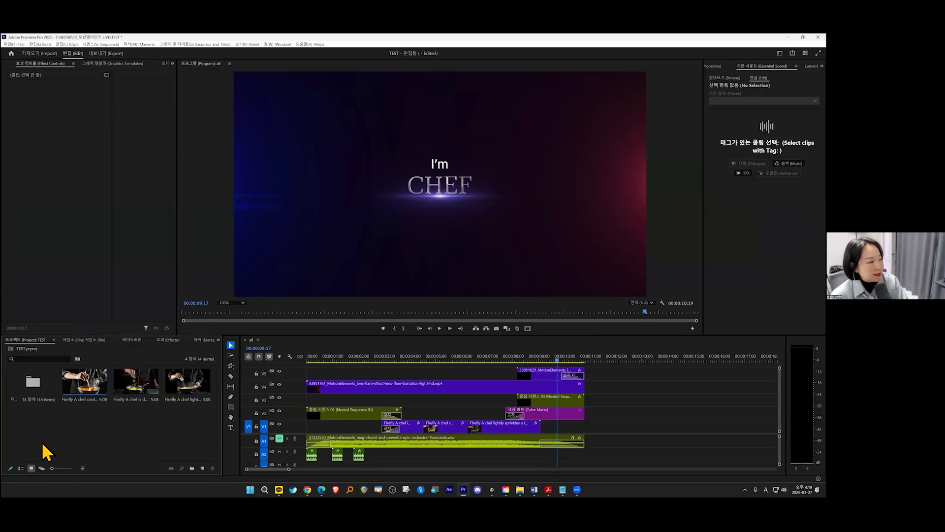
right_click(93, 391)
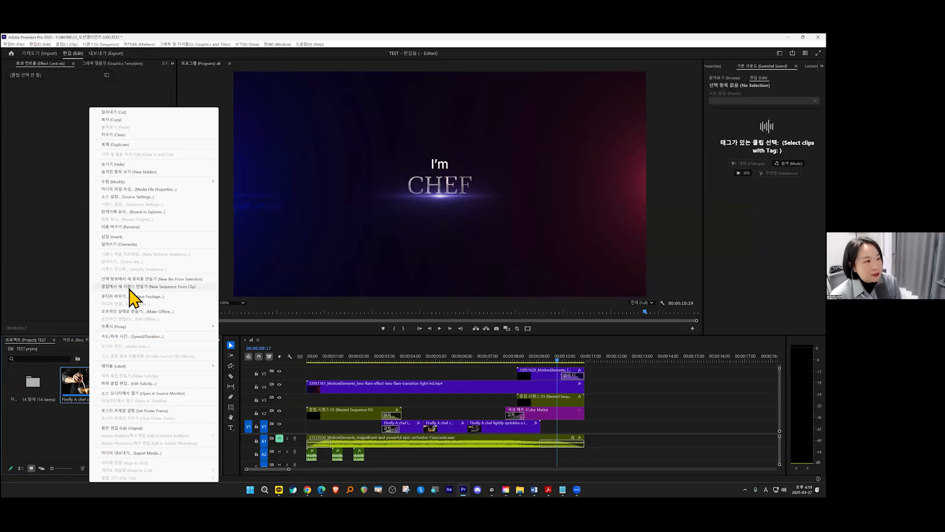
left_click(130, 288)
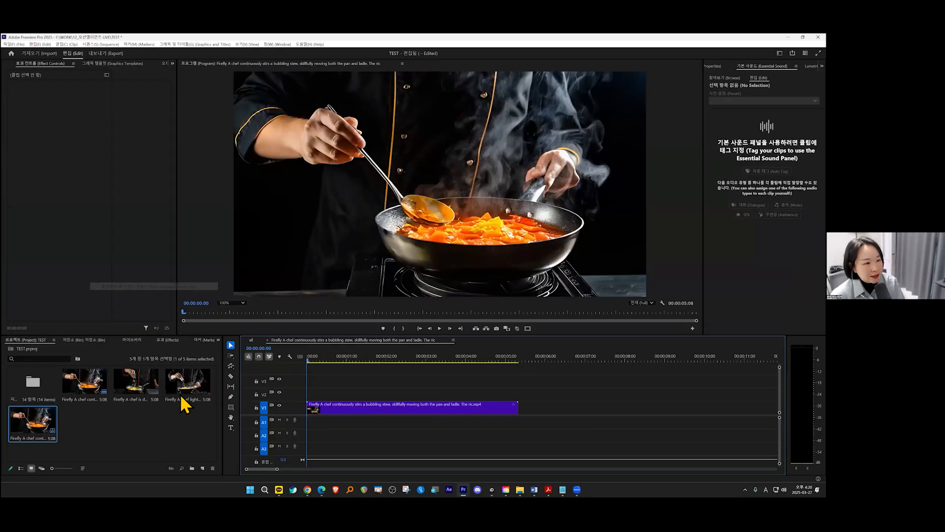
Step: Append the herb-dropping clip and the salt-sprinkling clip after the stew clip on V1, and move the playhead to the sequence's end
key("minus")
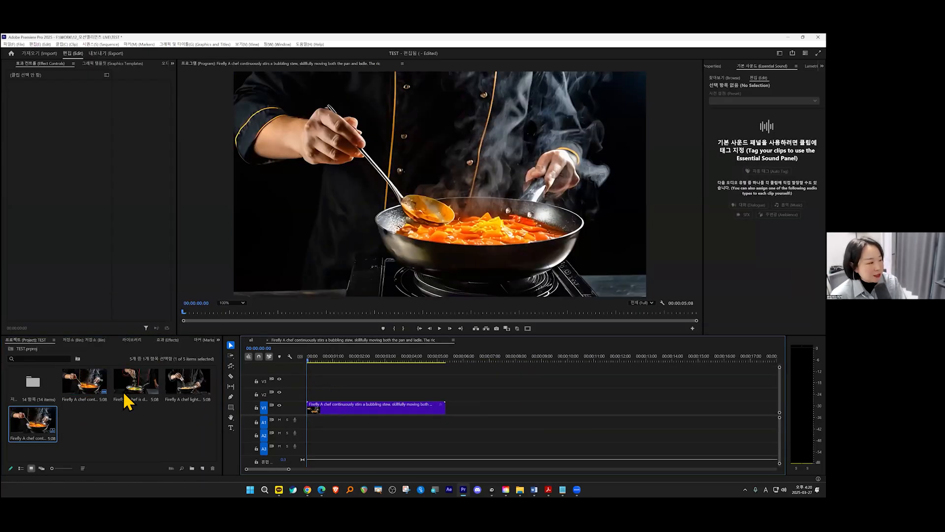
left_click_drag(140, 397, 408, 397)
key("minus")
left_click_drag(190, 391, 513, 422)
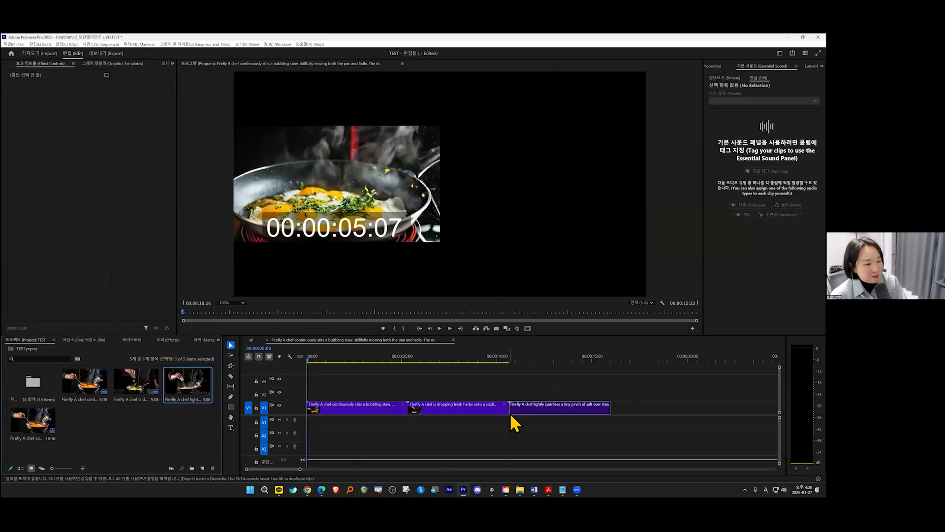
left_click(580, 361)
key("minus")
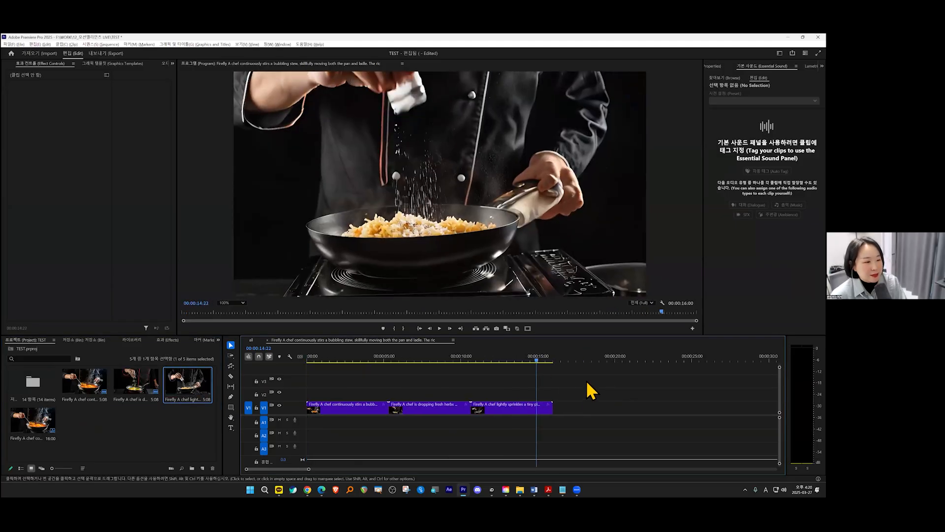
left_click(546, 361)
key("End")
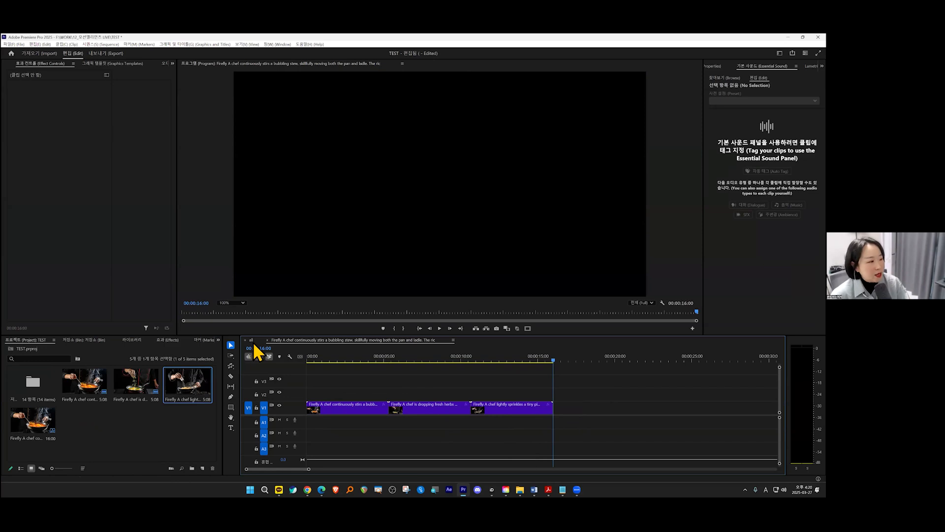
Step: Open the finished sequence "all" and move the playhead to its "I'm CHEF" title at 00:00:09:10
left_click(252, 341)
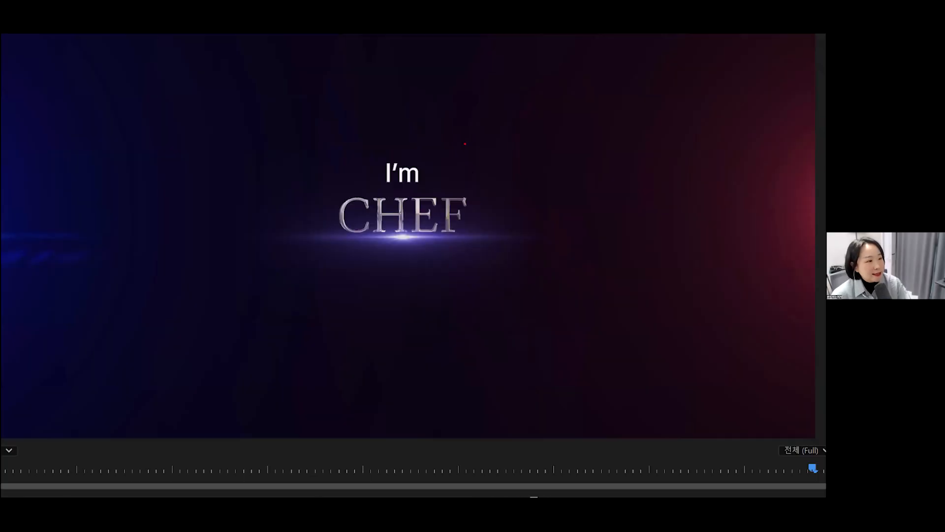
left_click_drag(471, 148, 467, 175)
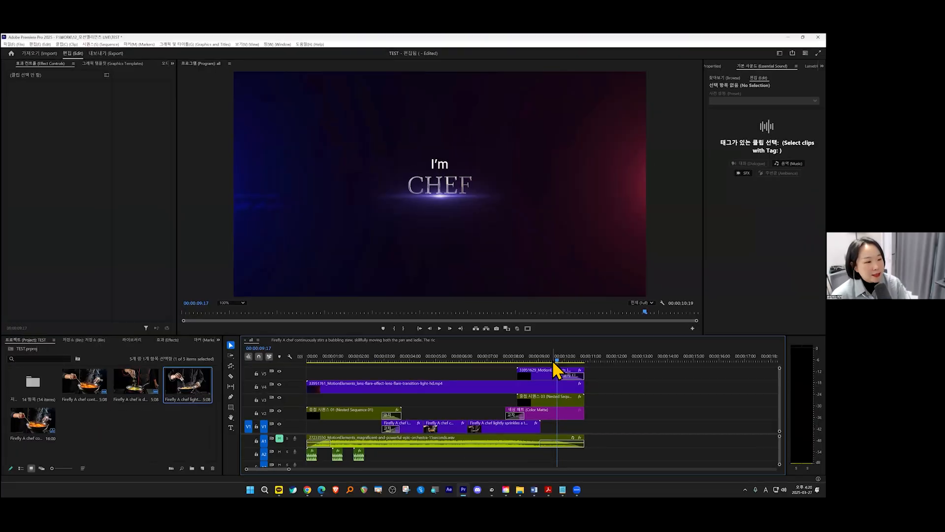
mouse_move(553, 359)
left_mouse_down()
mouse_move(519, 362)
mouse_move(550, 363)
left_mouse_up()
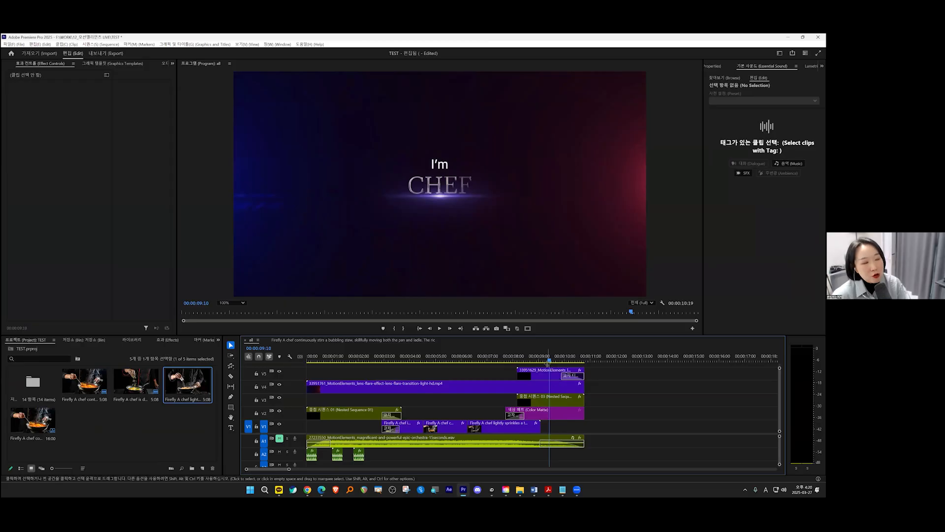
mouse_move(548, 485)
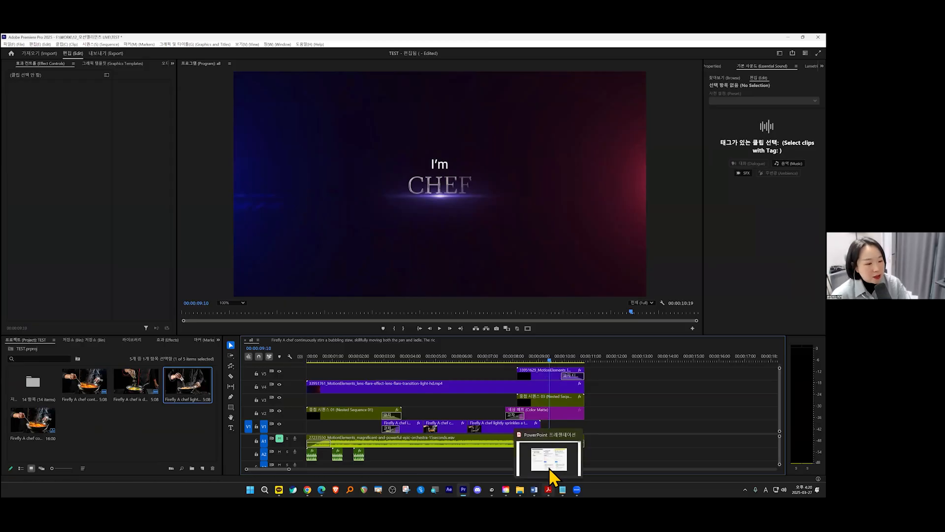
left_click(313, 476)
scroll(418, 296, "down", 5)
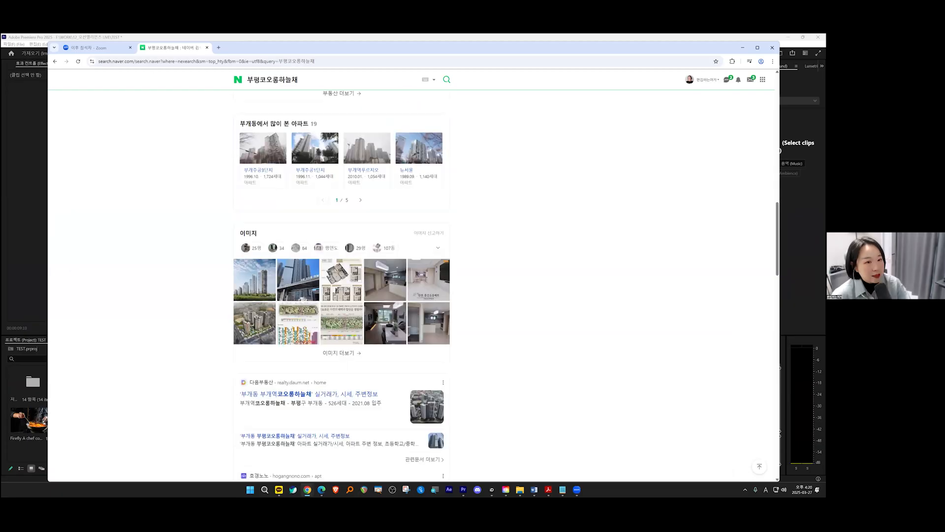
left_click(463, 489)
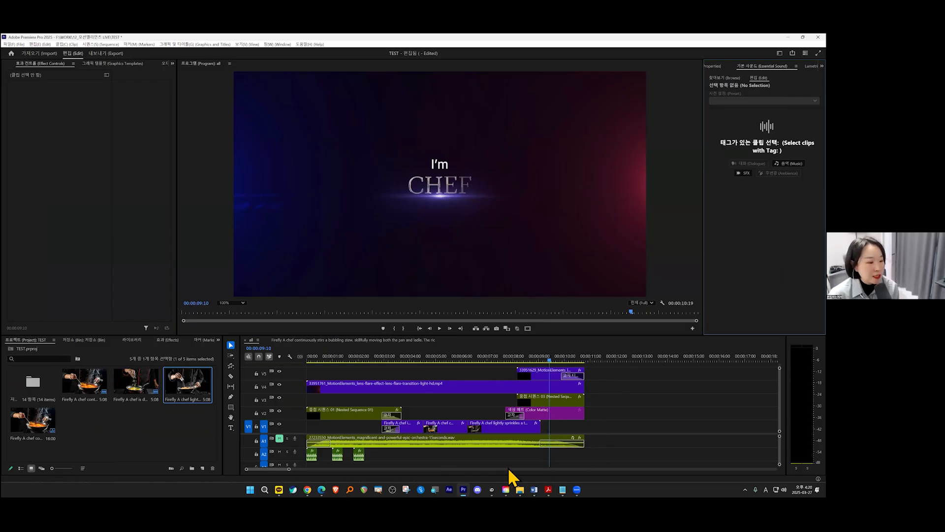
Step: Switch to Creative Cloud Desktop, search for "express", and launch the web version of Adobe Express
left_click(506, 489)
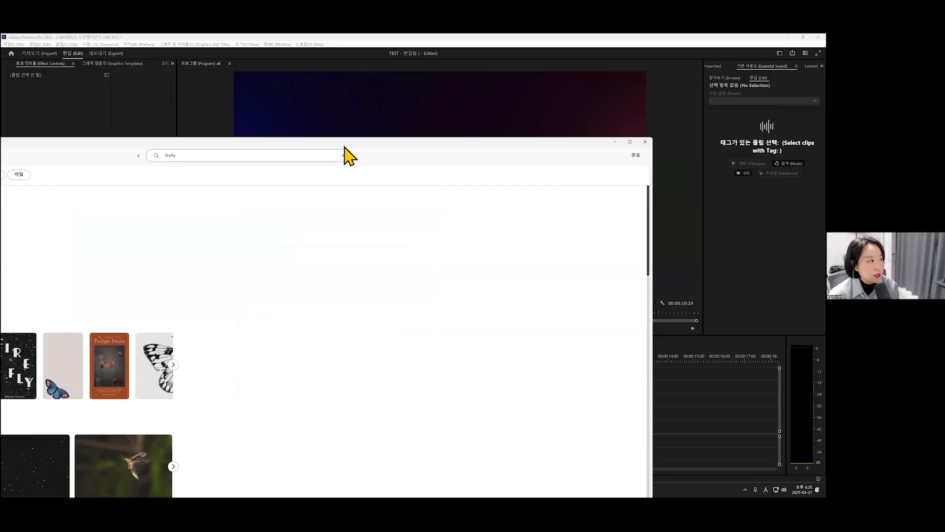
left_click_drag(345, 147, 529, 69)
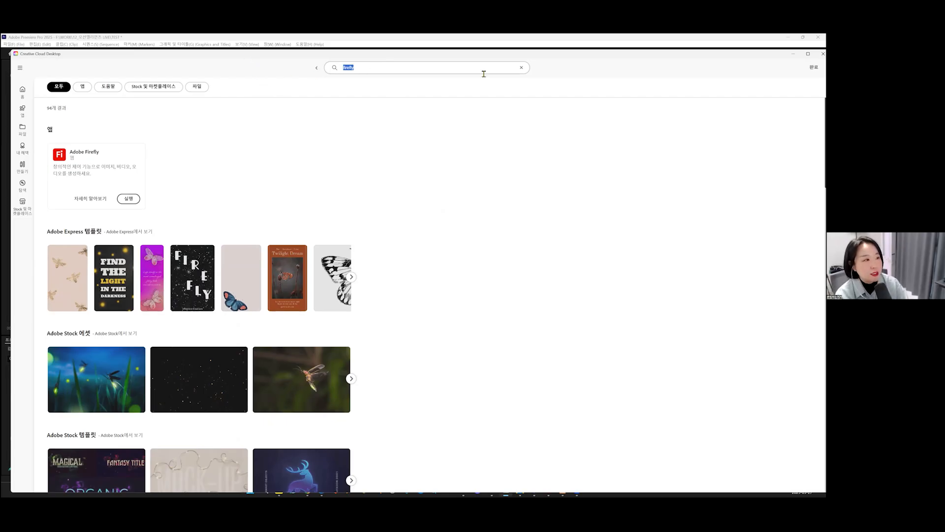
type("xpress")
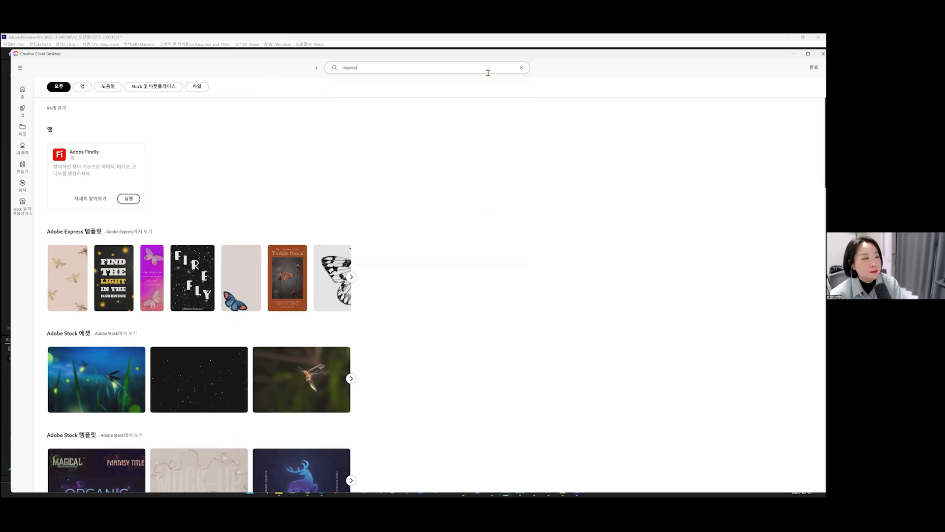
key("Return")
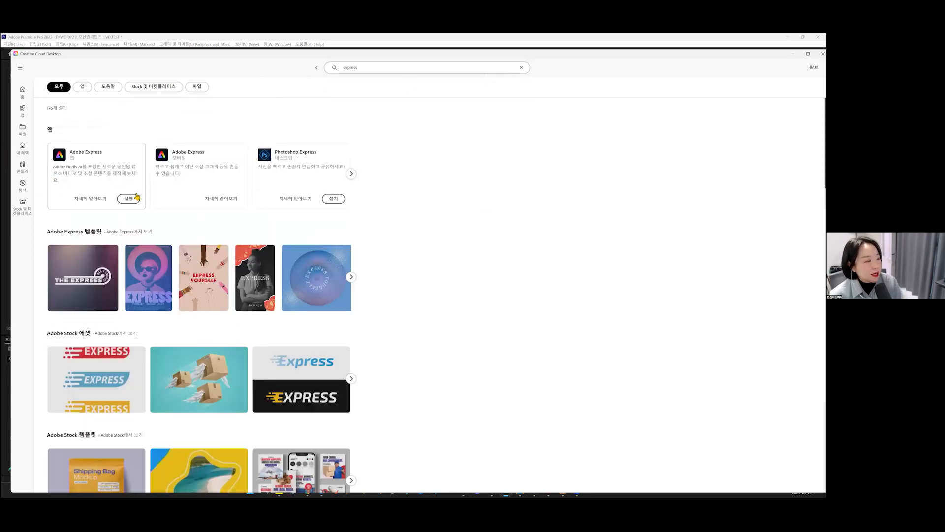
left_click(132, 199)
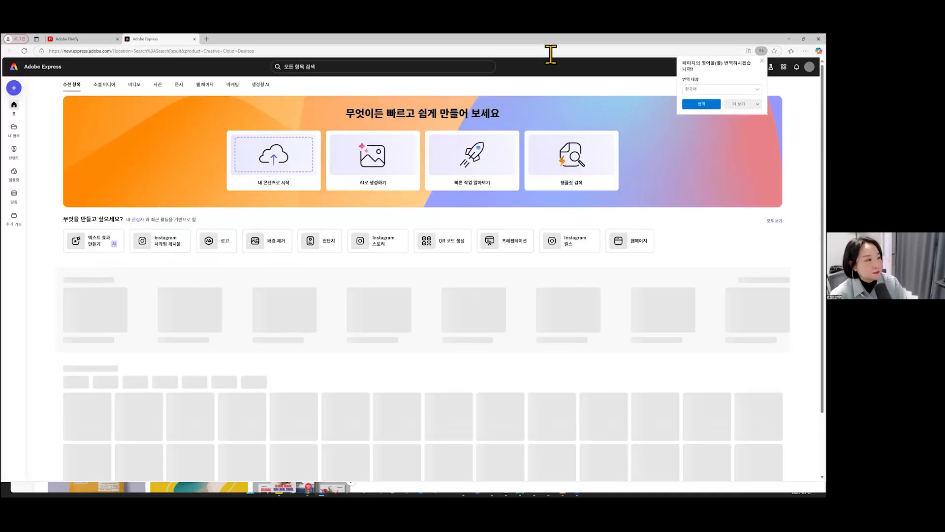
Step: Dismiss the page translation prompt and start a new generative AI text effect (텍스트 효과 만들기) design
left_click(763, 60)
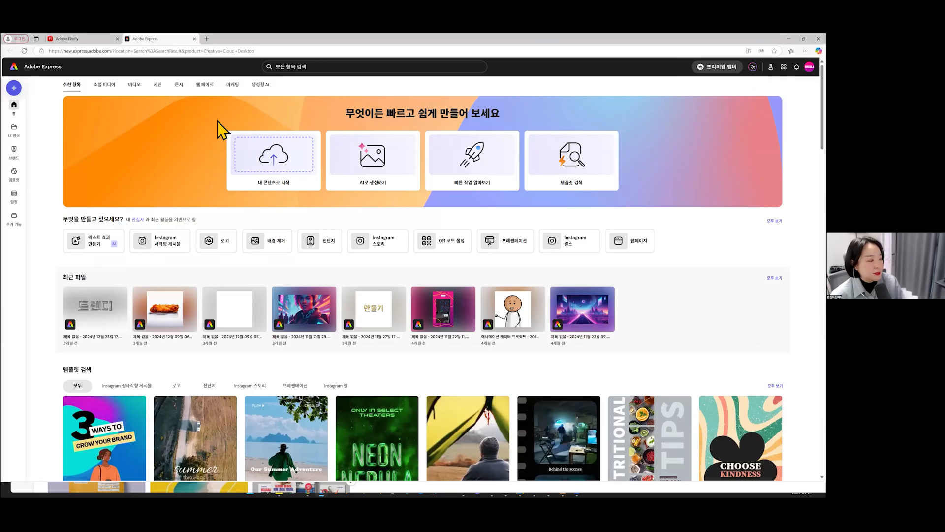
left_click(383, 159)
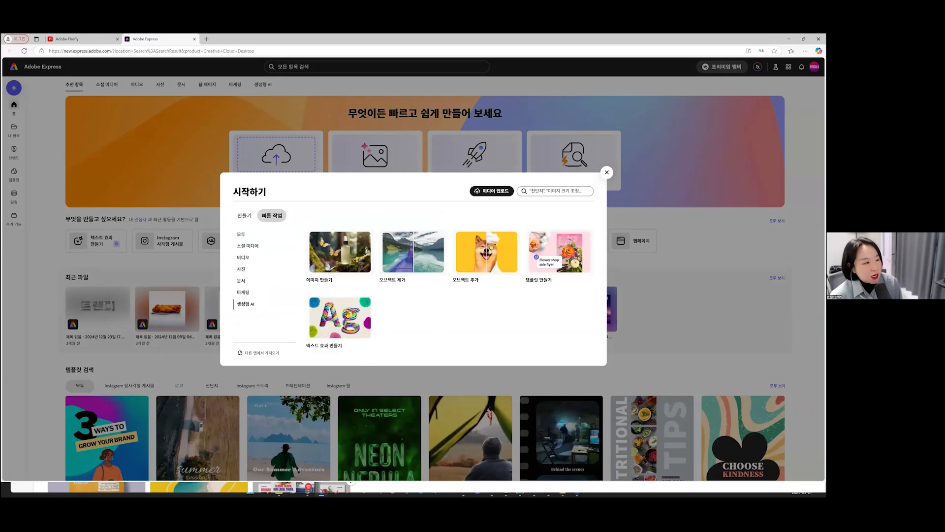
left_click(347, 325)
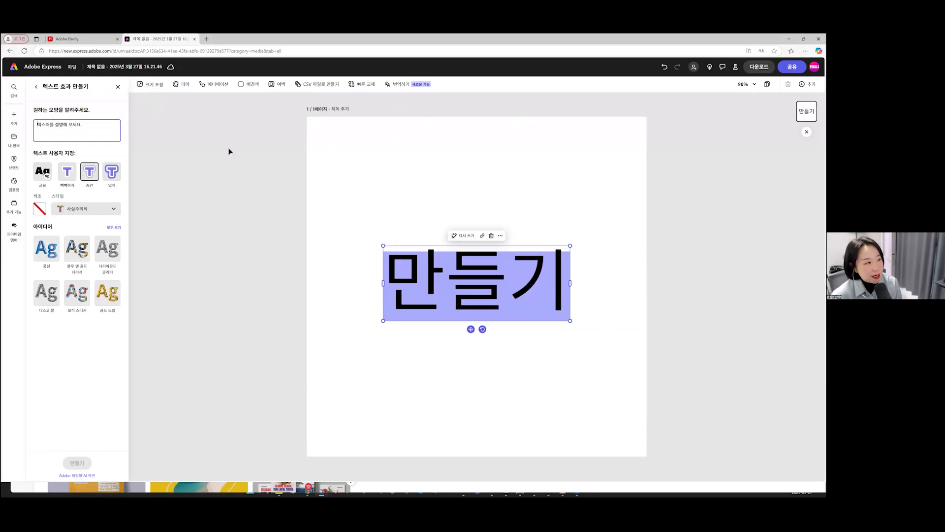
Step: Resize the canvas to the YouTube video ad (YouTube 비디오 광고) preset, 1,920 x 1,080 px
left_click(154, 85)
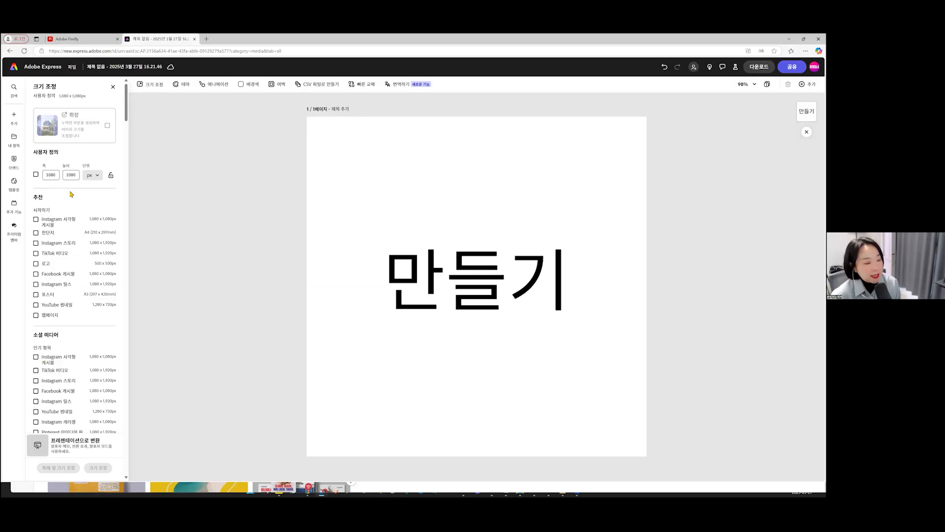
scroll(71, 193, "down", 3)
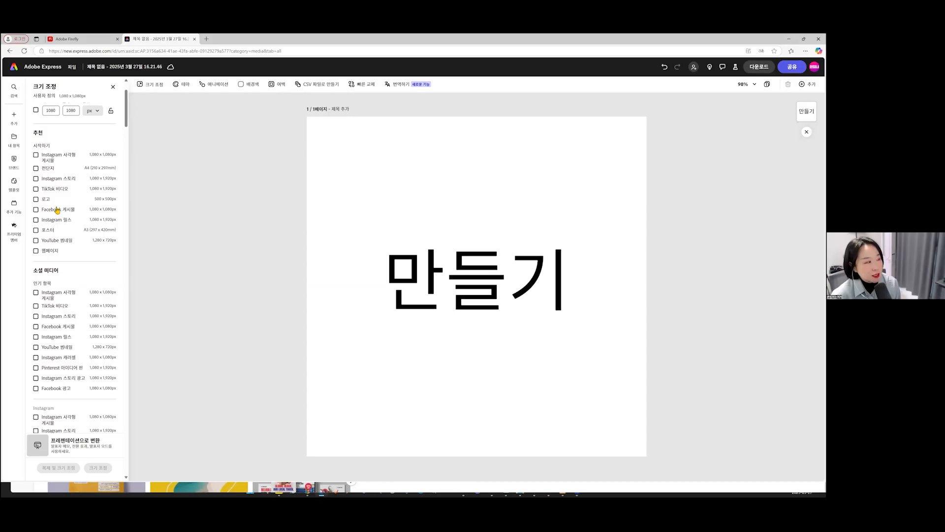
scroll(57, 210, "down", 5)
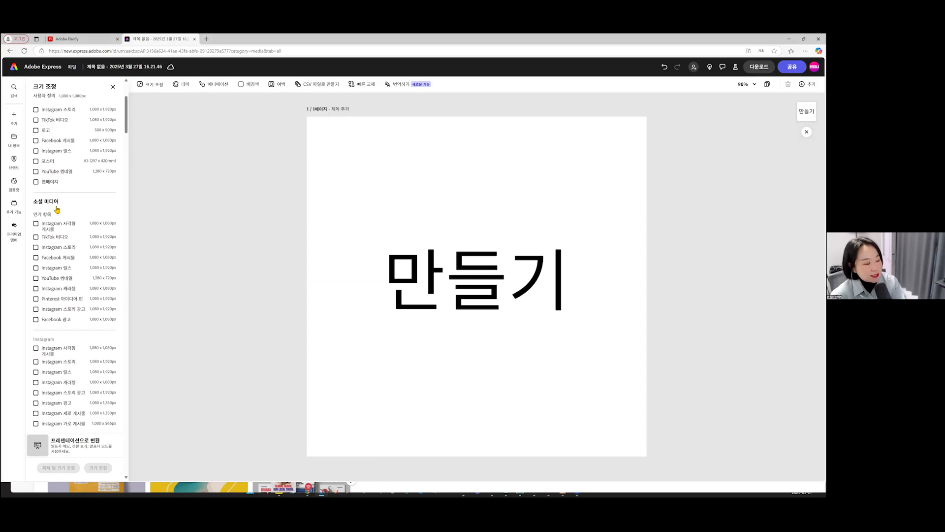
scroll(58, 210, "down", 9)
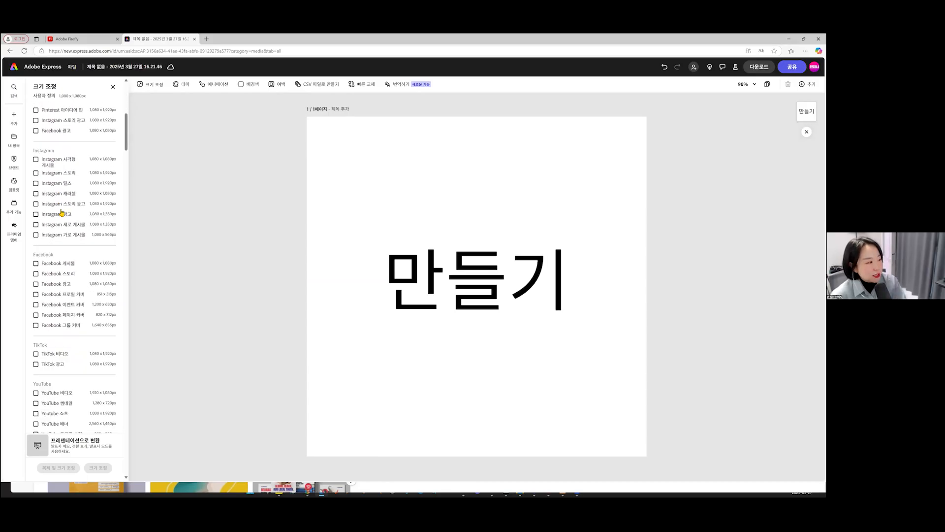
scroll(64, 217, "down", 7)
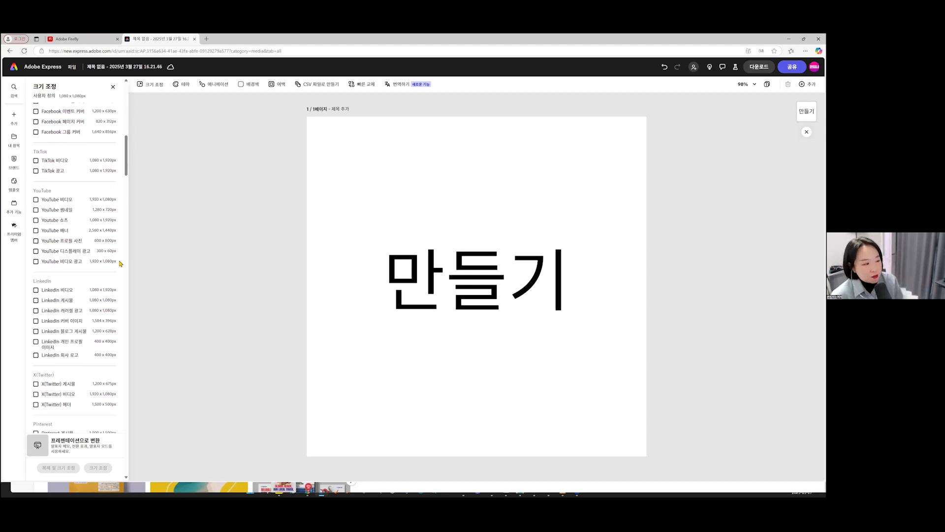
left_click(36, 261)
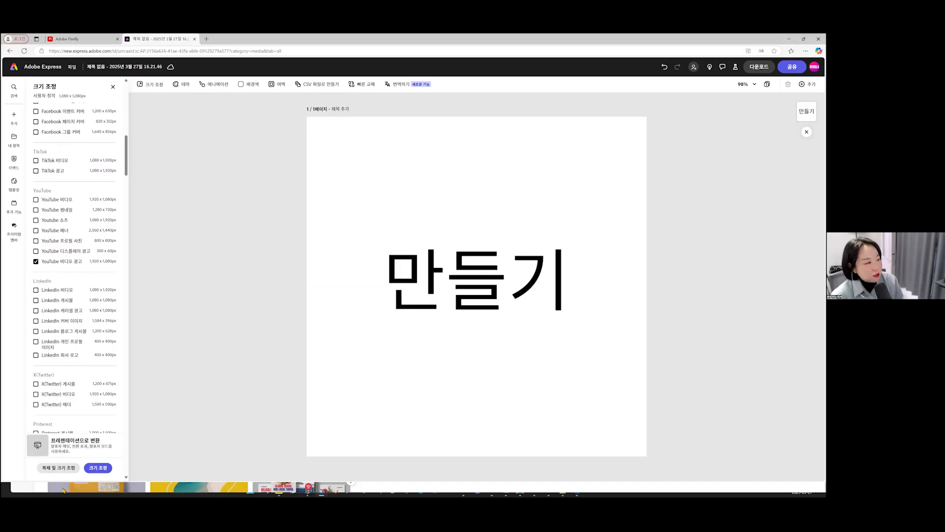
left_click(100, 469)
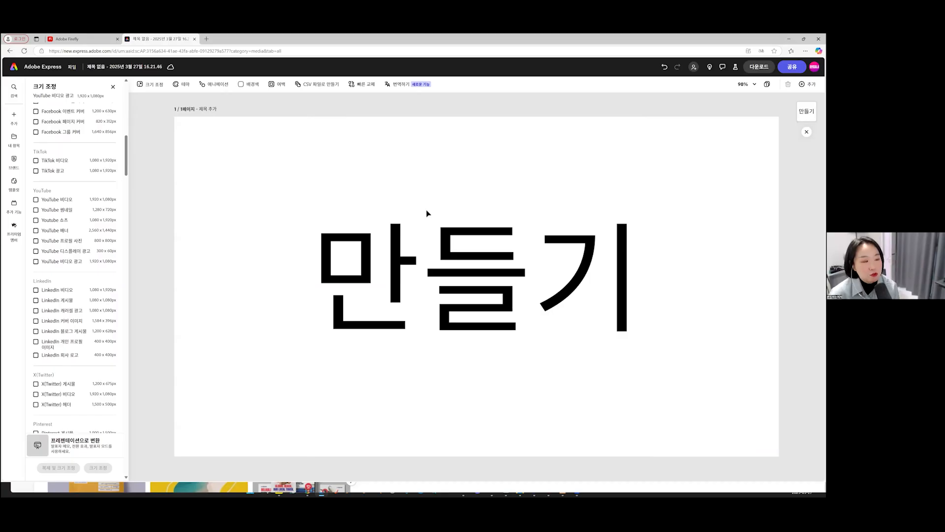
Step: Replace the placeholder text 만들기 with "CHEF" and move the text block to the horizontal middle of the canvas
left_click(440, 227)
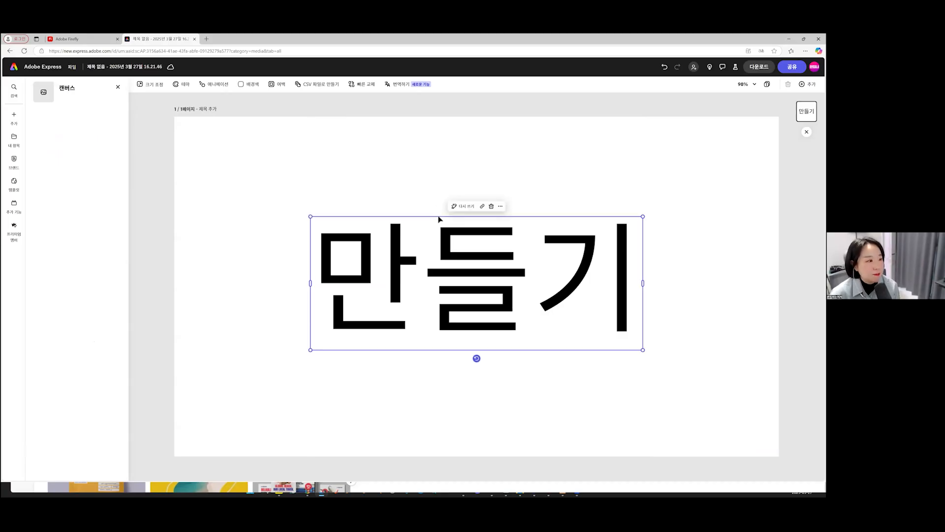
mouse_move(532, 222)
left_mouse_down()
mouse_move(540, 211)
mouse_move(534, 221)
left_mouse_up()
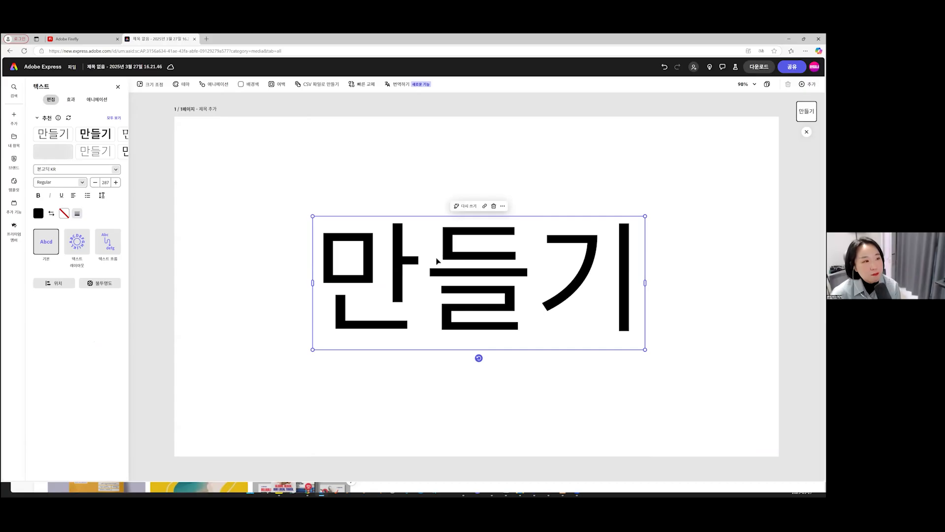
double_click(411, 274)
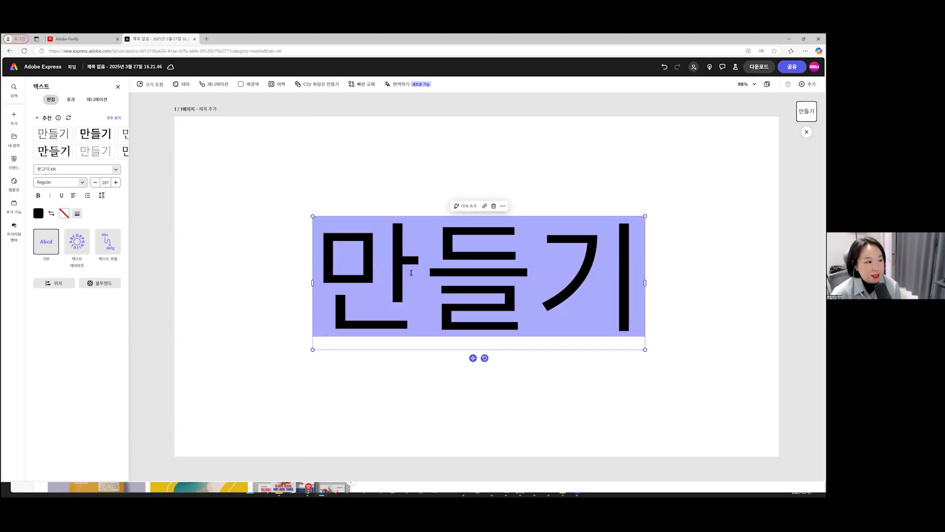
left_click(433, 257)
key("ctrl+a")
type("CH")
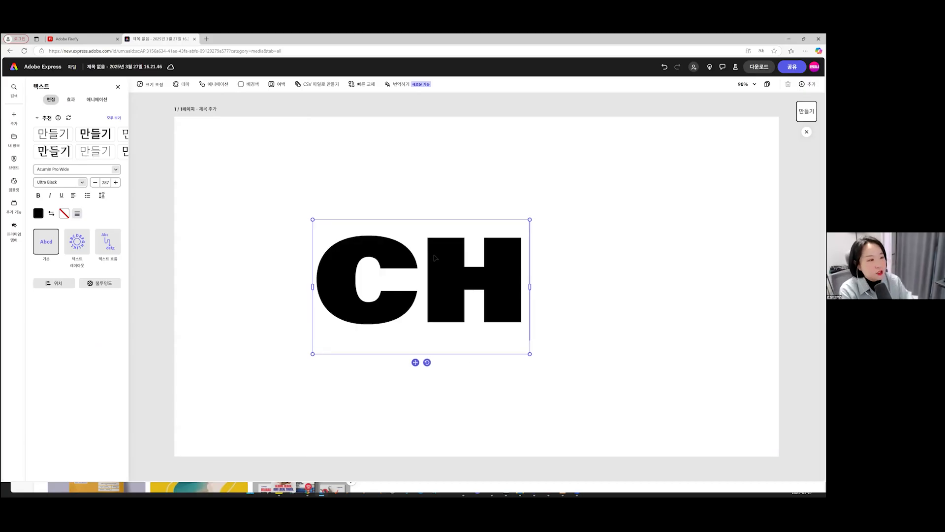
type("EF")
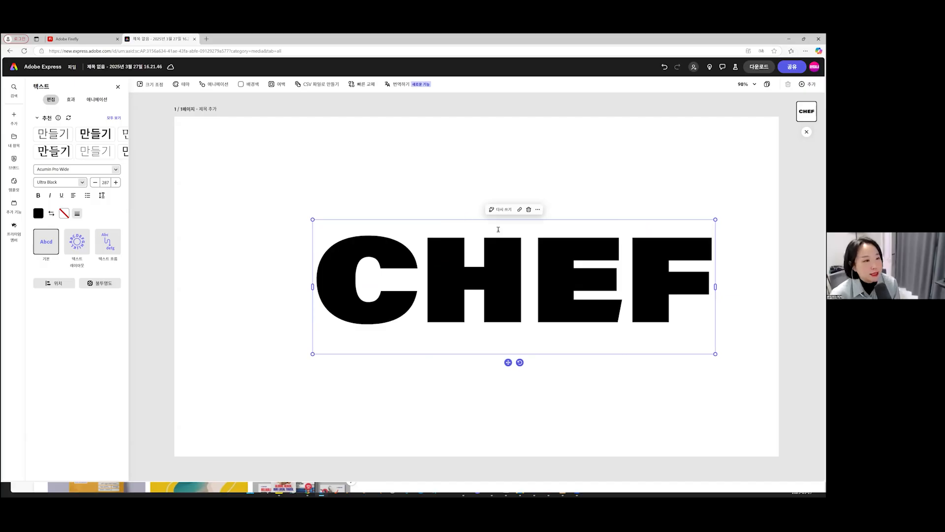
left_click_drag(554, 220, 520, 216)
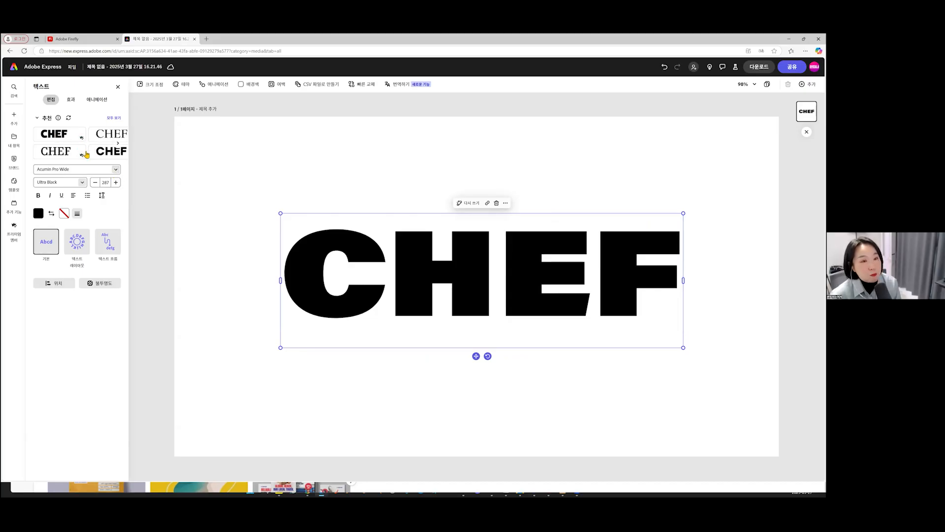
Step: Browse the additional fonts (기타 글꼴) for the CHEF text, filtered to Korean (한국어), and close the font list
left_click(99, 171)
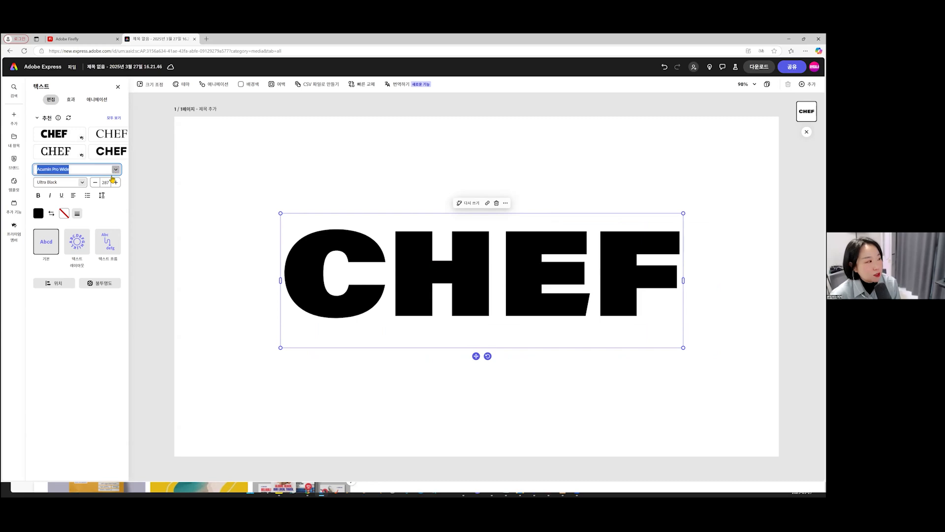
scroll(83, 275, "down", 3)
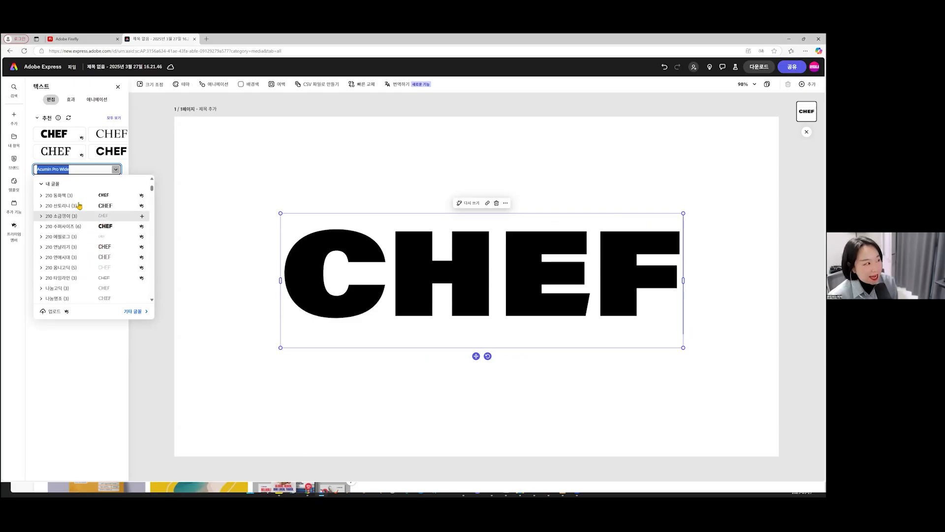
left_click(138, 315)
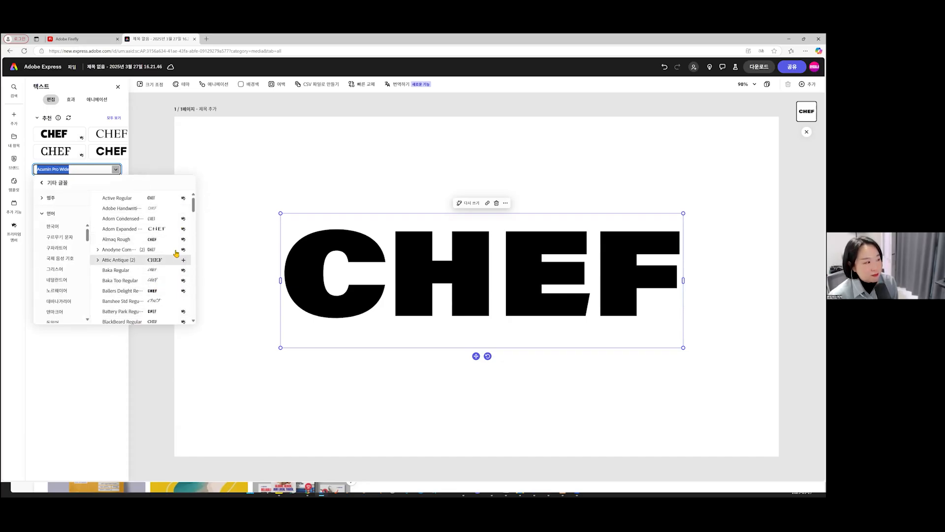
left_click(63, 230)
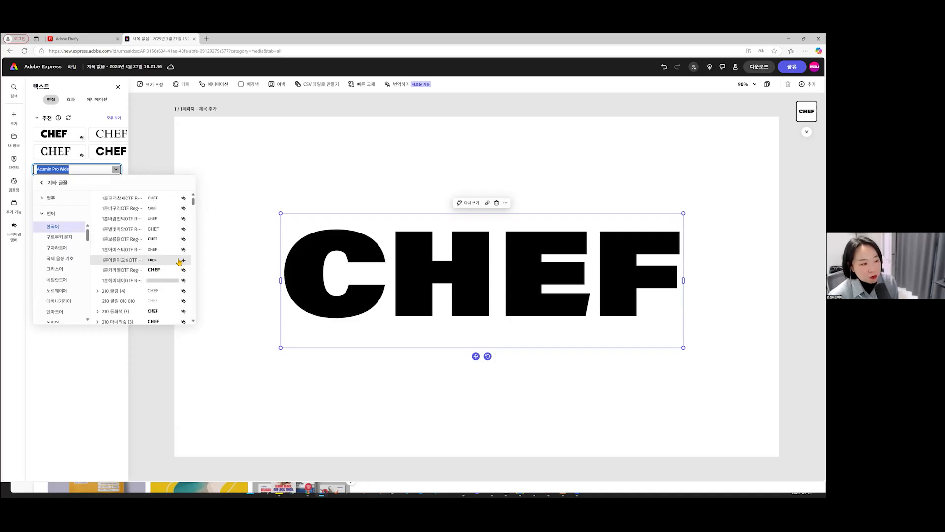
scroll(183, 263, "down", 1)
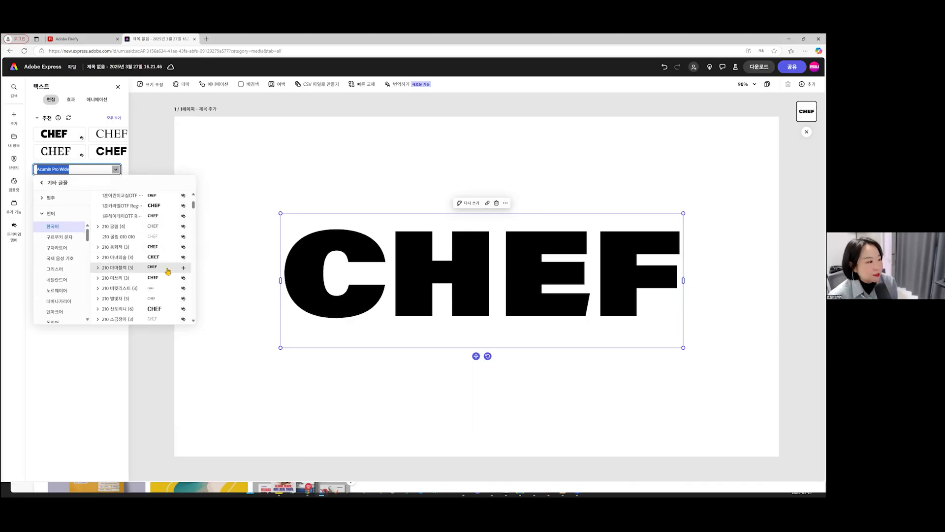
scroll(167, 271, "down", 3)
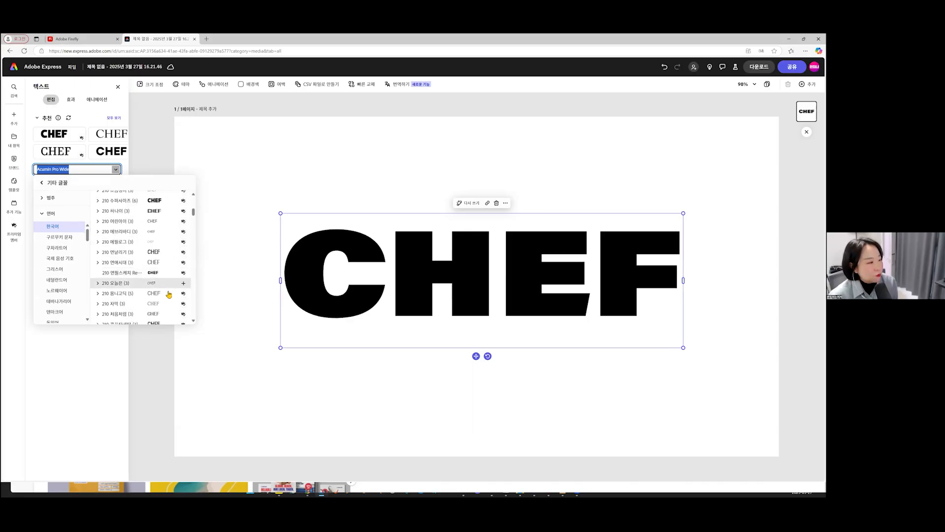
scroll(164, 289, "down", 4)
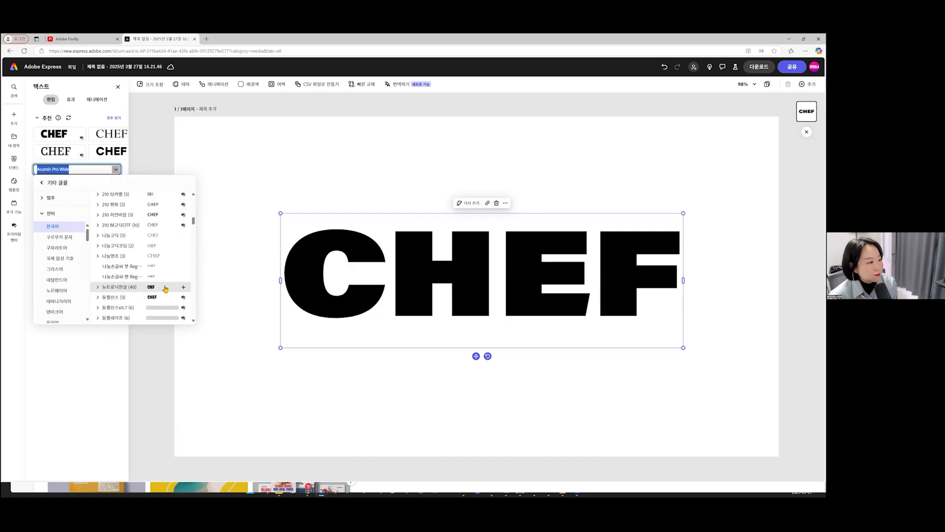
scroll(157, 283, "up", 5)
scroll(154, 274, "up", 3)
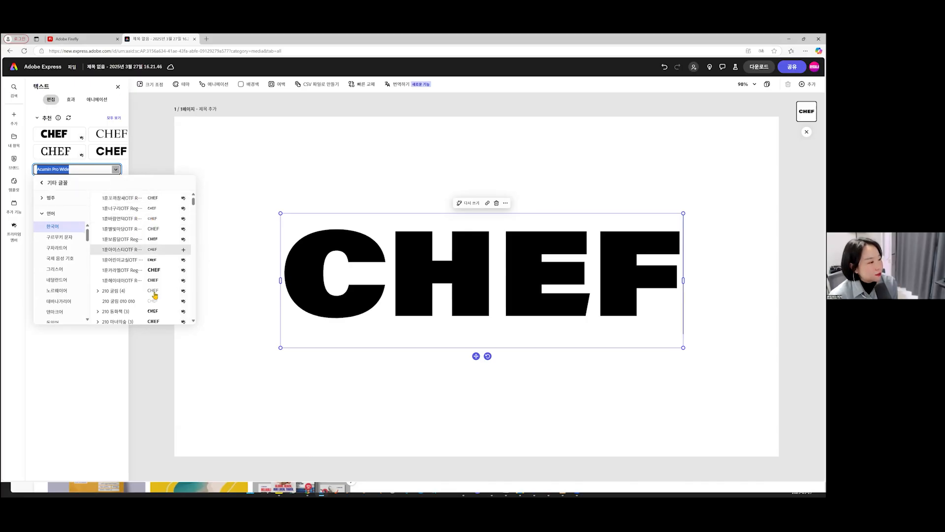
left_click(131, 155)
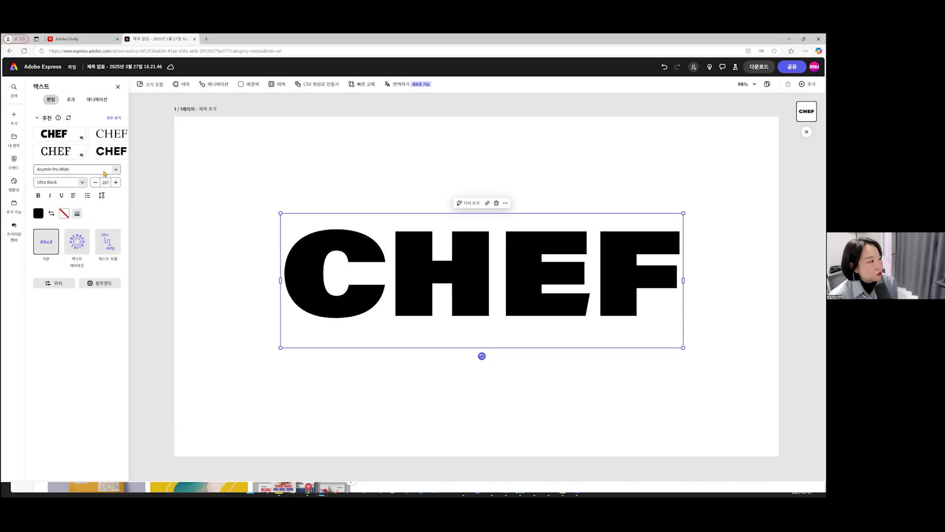
Step: Apply the recommended Kumlien Pro Bold serif font to the CHEF text and recentre the text on the canvas
left_click(102, 139)
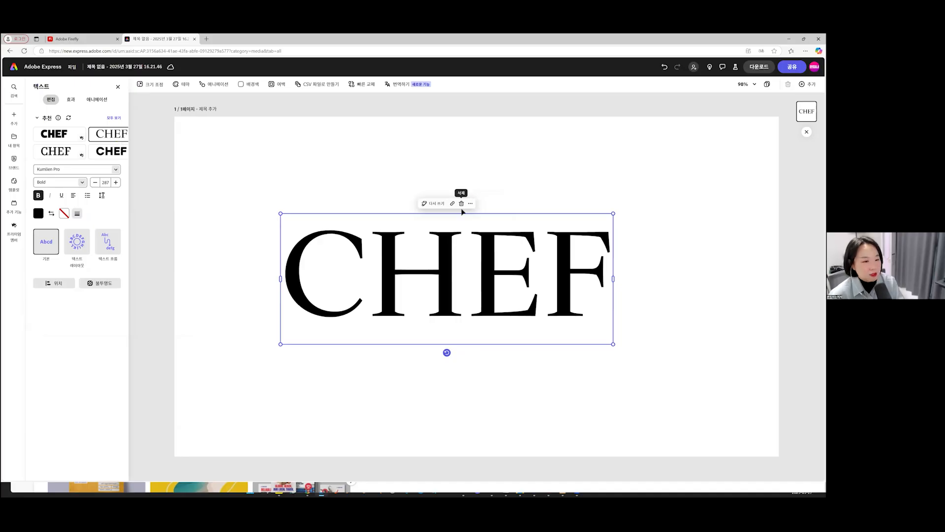
left_click_drag(458, 261, 477, 274)
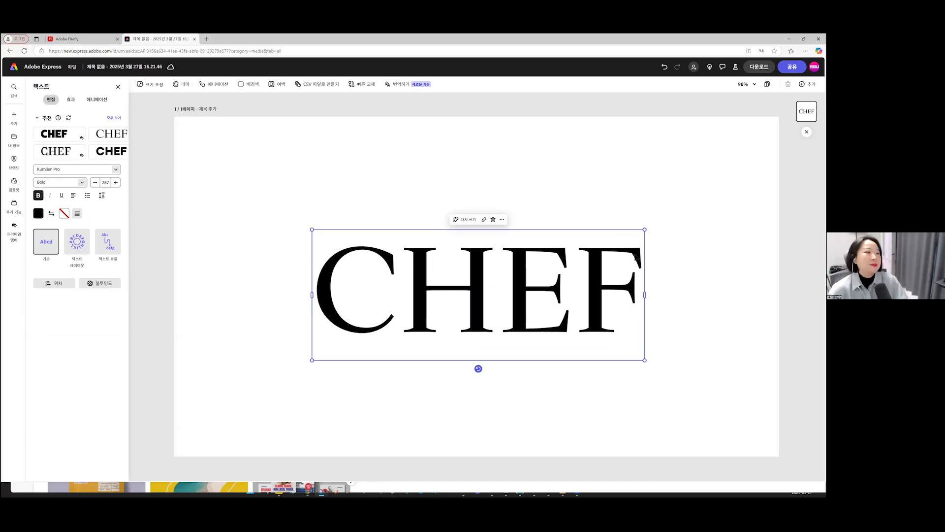
Step: Scale the CHEF text to a font size of 255 and reposition it at the centre of the canvas
left_click_drag(311, 230, 477, 295)
left_click_drag(565, 371, 481, 338)
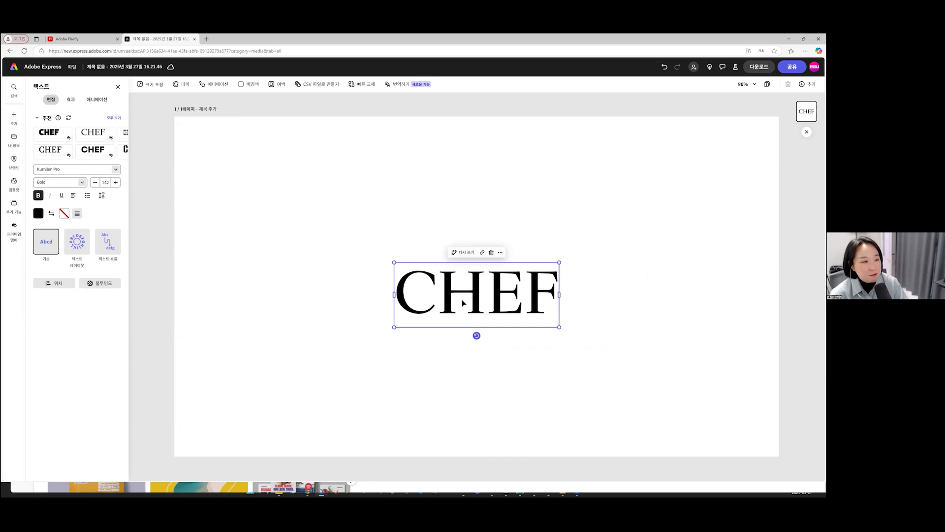
left_click_drag(381, 253, 295, 221)
left_click_drag(410, 228, 453, 235)
left_click_drag(350, 218, 319, 222)
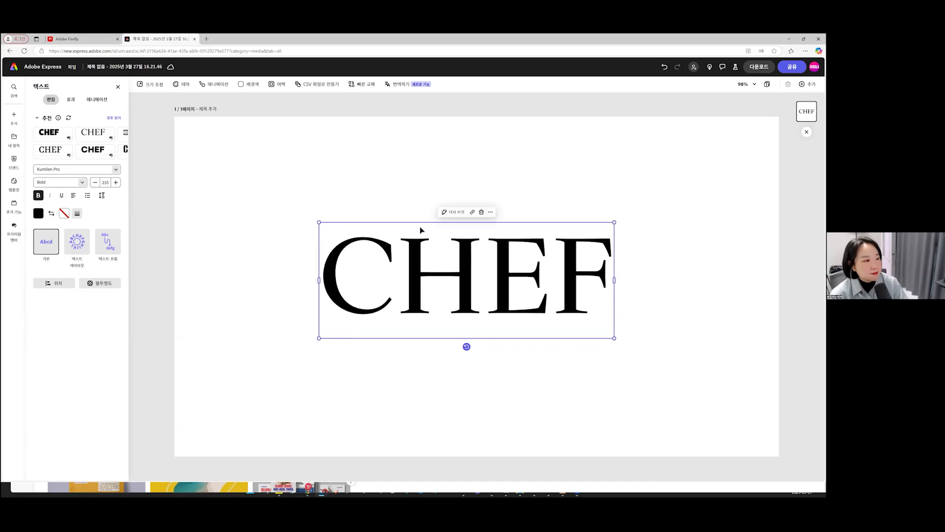
left_click_drag(424, 226, 436, 232)
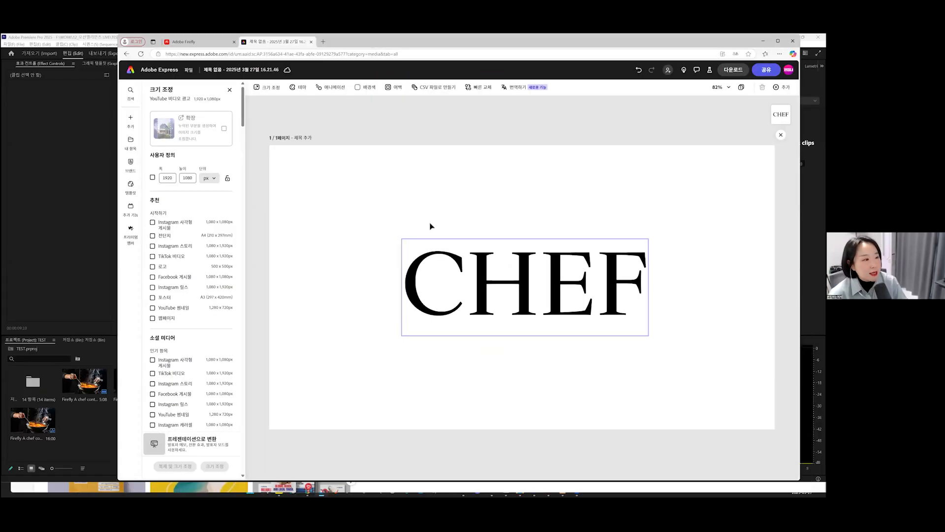
Step: Generate a custom text effect on the CHEF text with the prompt "반사되는 거울 느낌" and dismiss the feedback notice
left_click(432, 228)
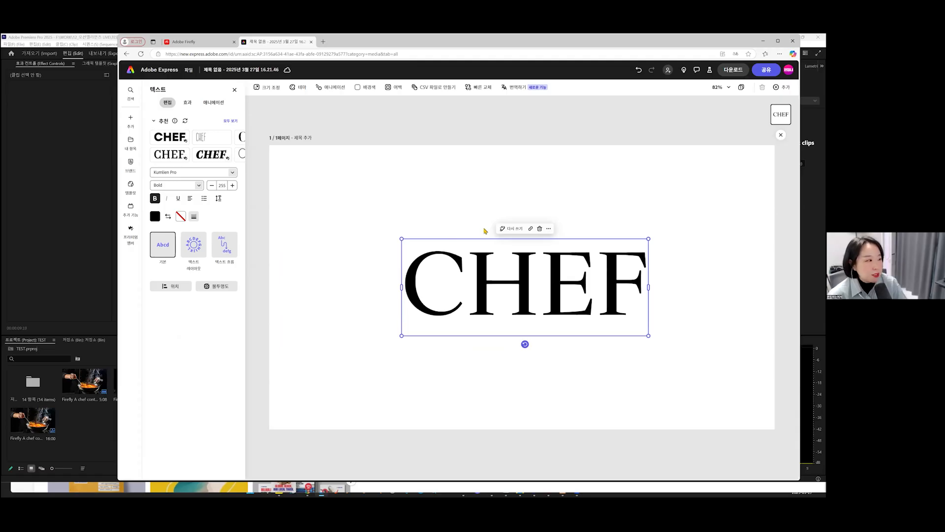
left_click(450, 242)
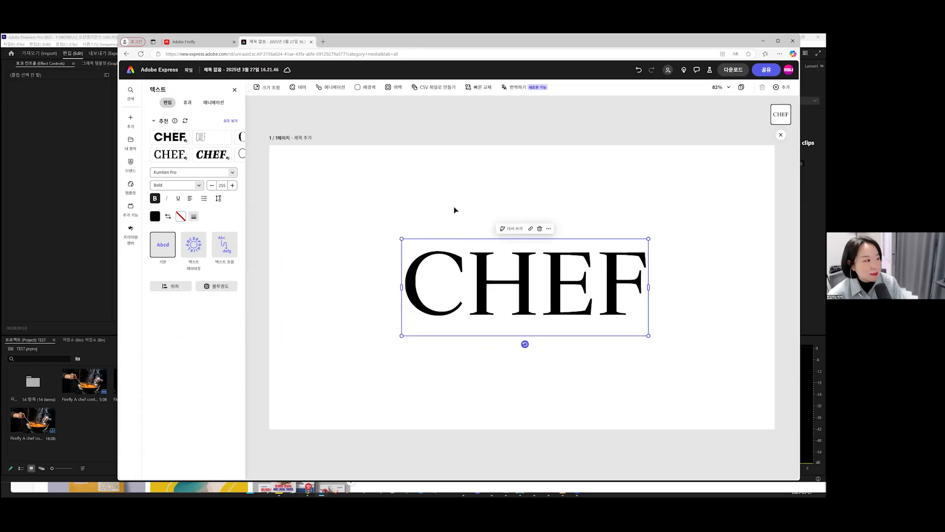
left_click(464, 243)
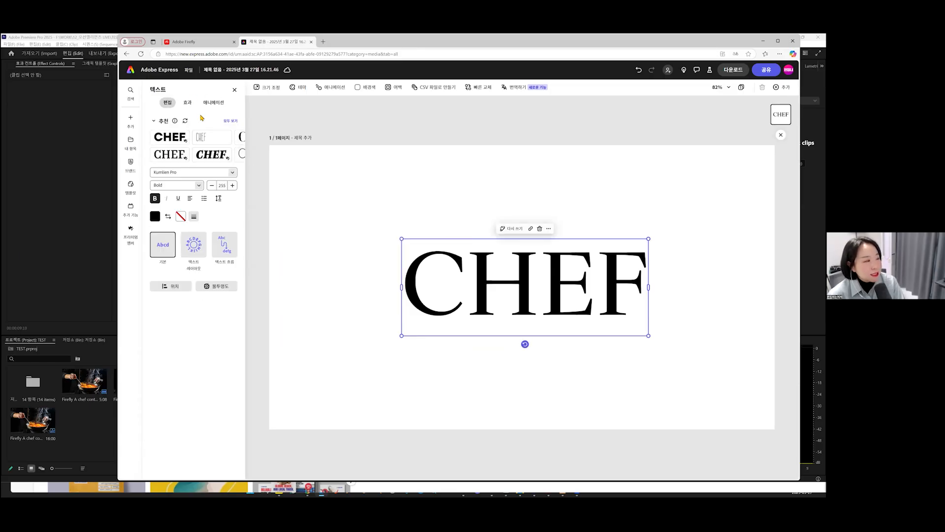
left_click(187, 104)
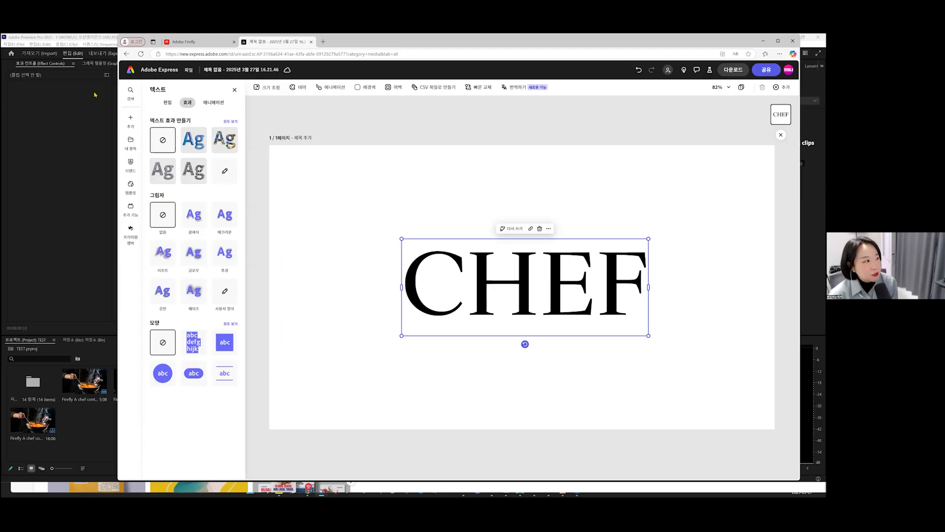
left_click(225, 179)
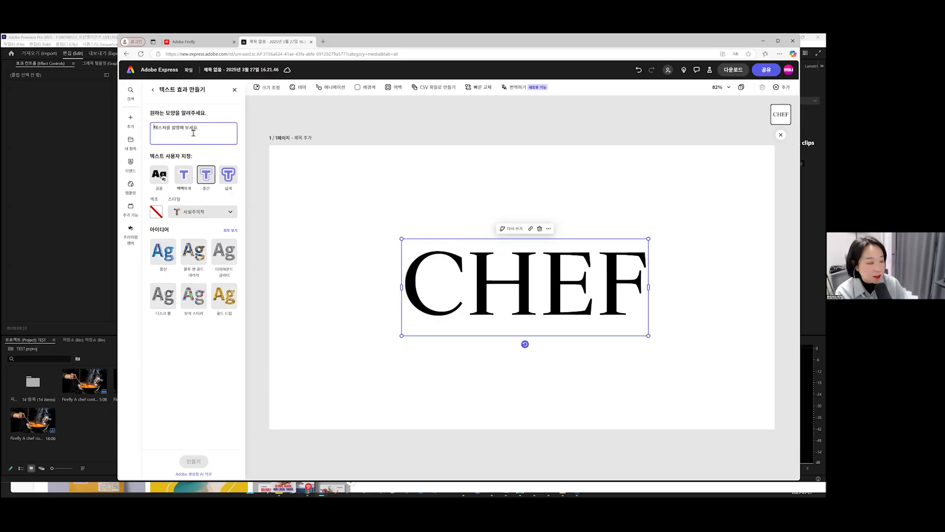
type("베")
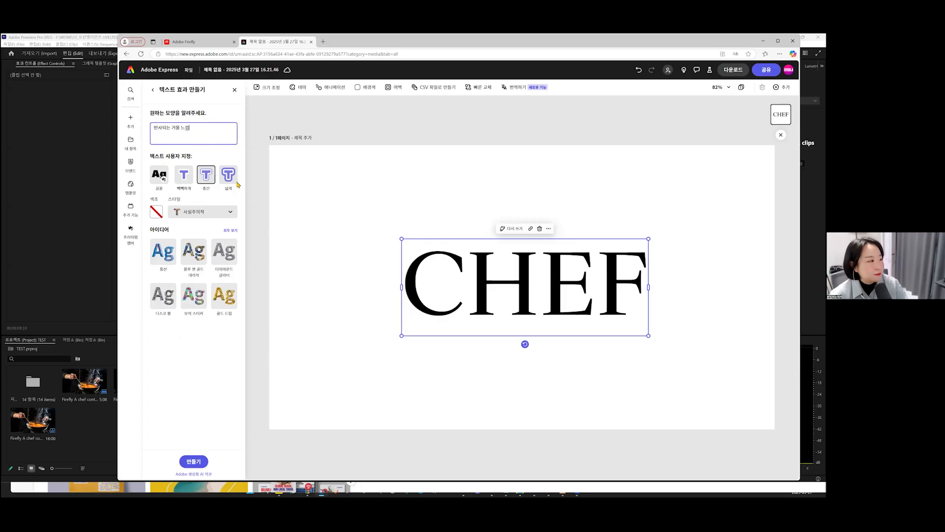
left_click(199, 462)
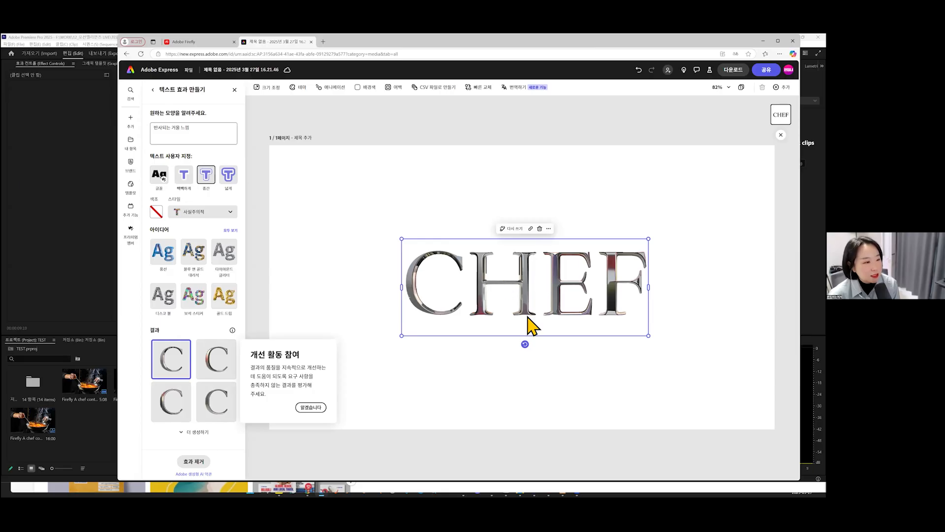
left_click(321, 410)
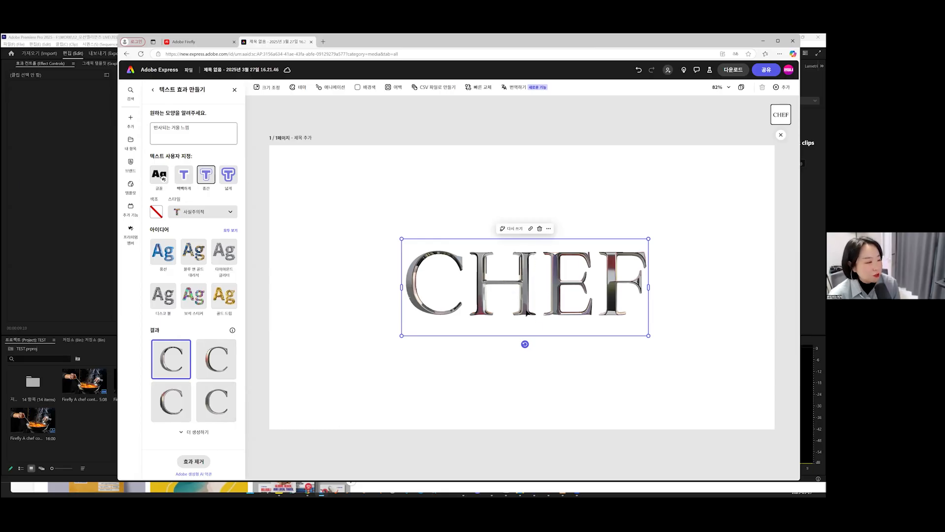
Step: Generate more mirror effect variations, apply the last one in the results to the CHEF text, and deselect the text
left_click(199, 433)
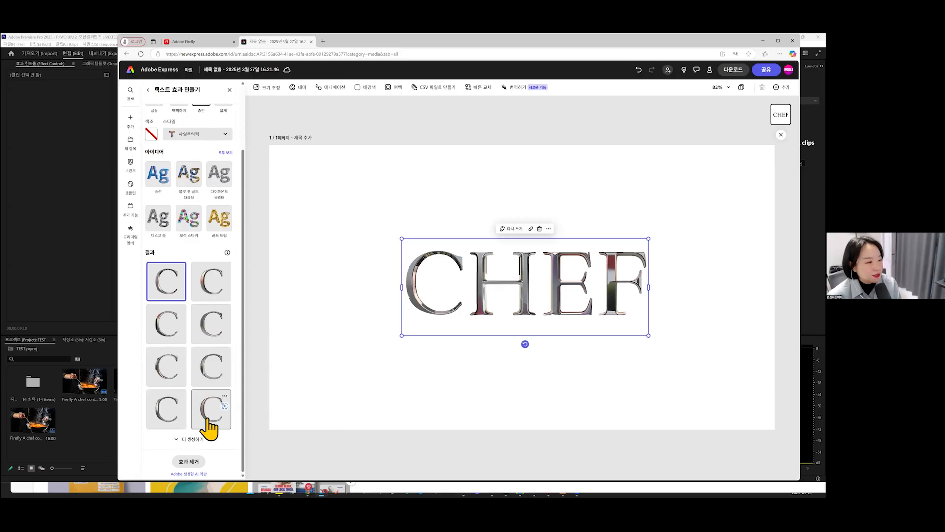
left_click(209, 428)
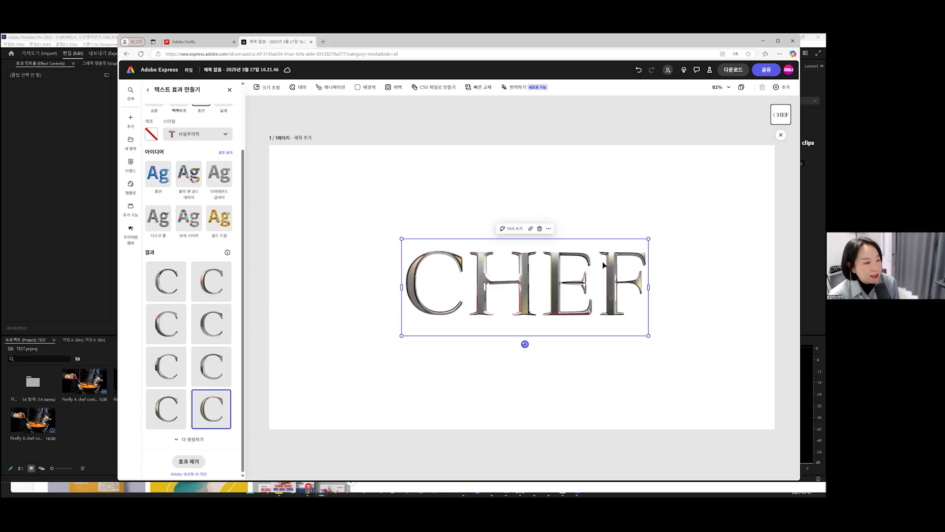
left_click(646, 196)
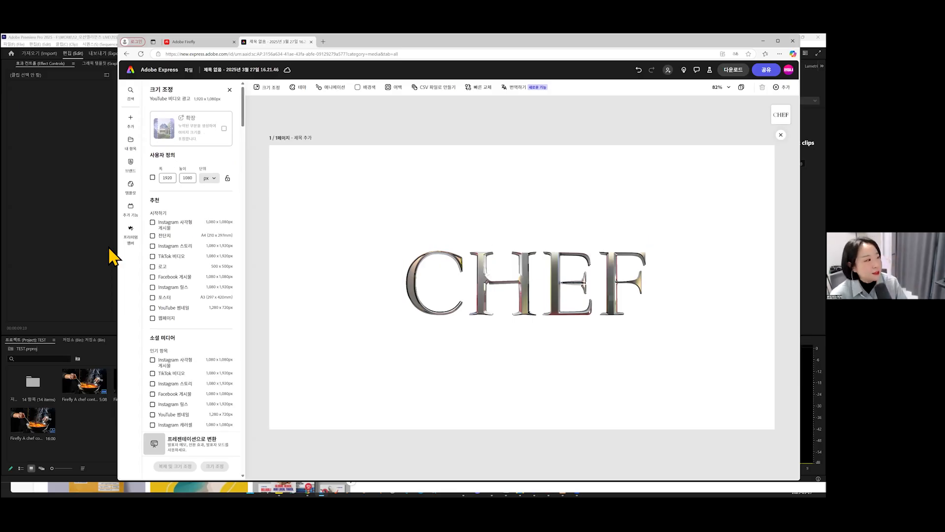
Step: Try the entrance (인) animations 타이프라이터, 깜빡임 and 느린 슬라이드 on the CHEF text
left_click(563, 243)
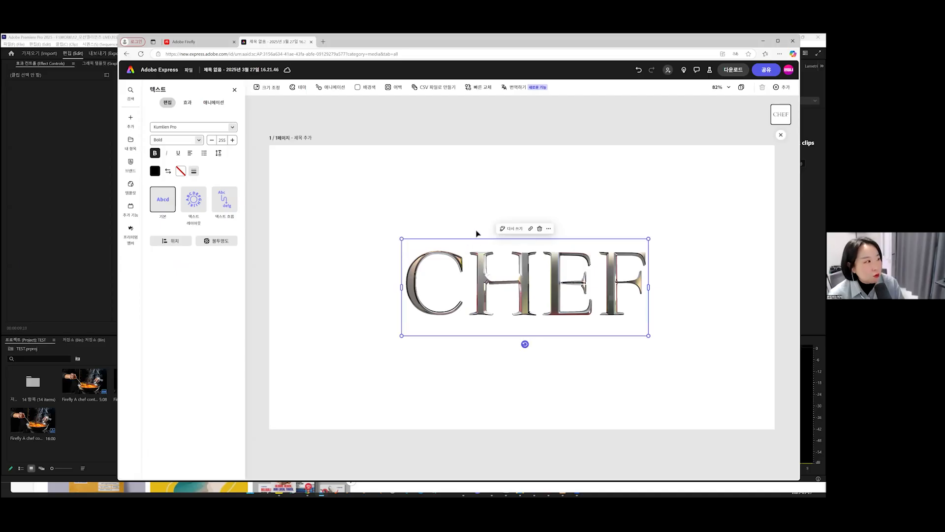
left_click(215, 104)
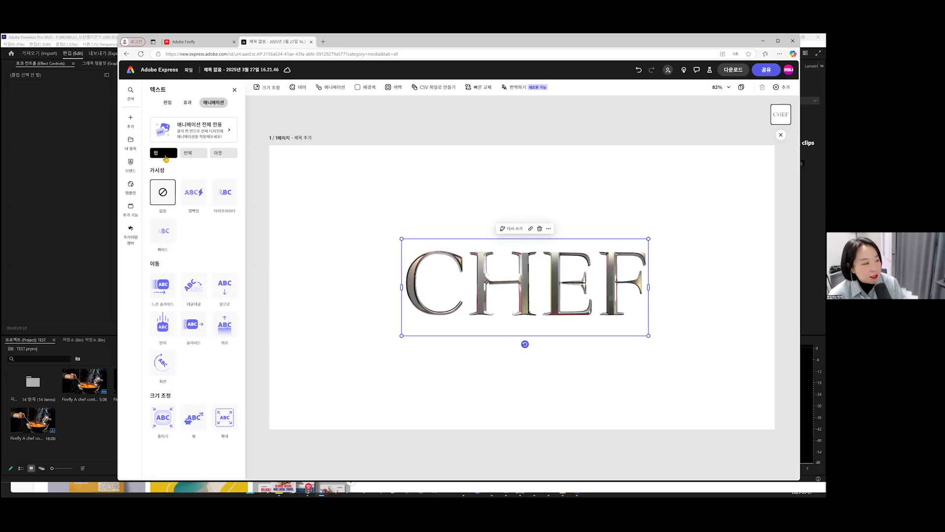
left_click(221, 199)
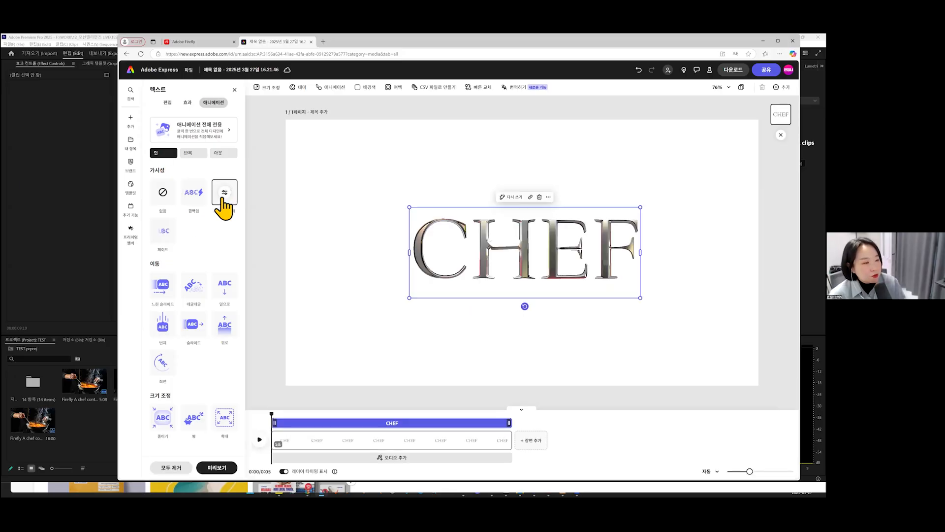
left_click(194, 203)
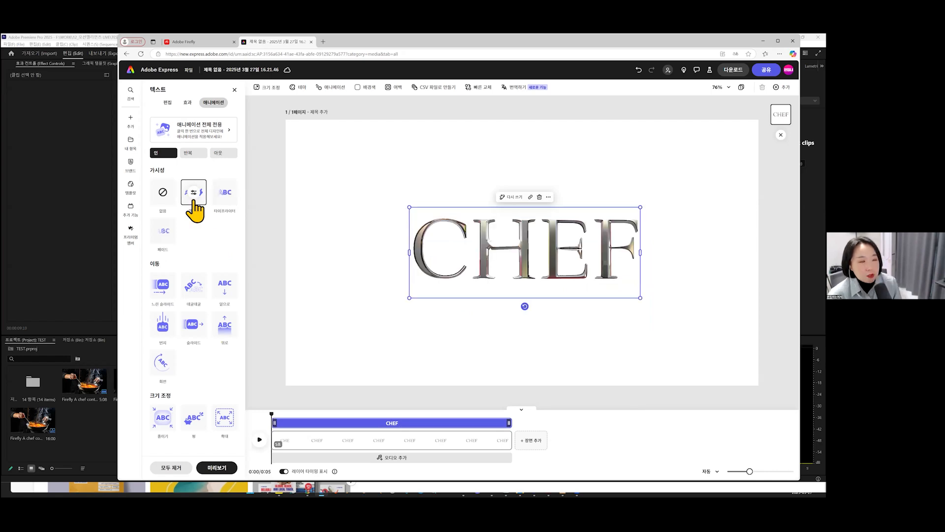
left_click(164, 288)
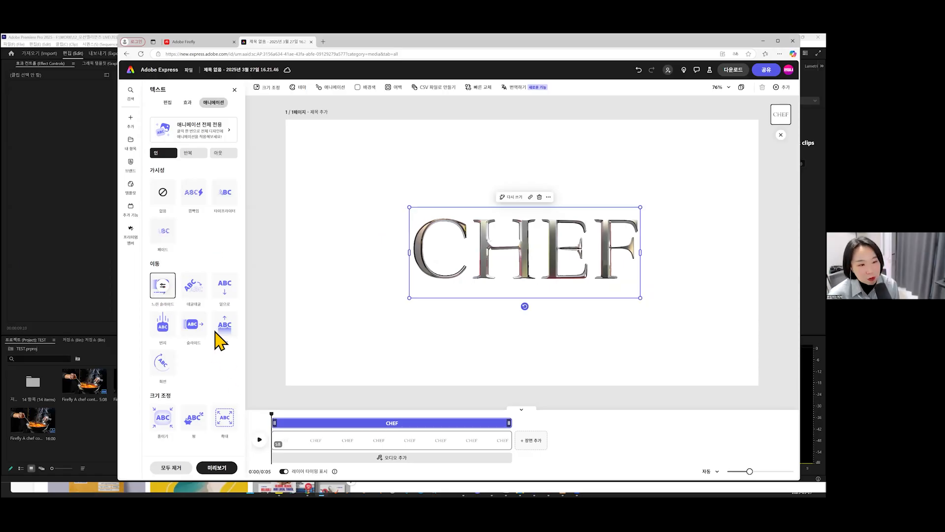
Step: Try the 깜빡깜빡 and 깜빡임 loop (반복) animations on the CHEF text and set its entrance (인) animation to none (없음)
left_click(196, 154)
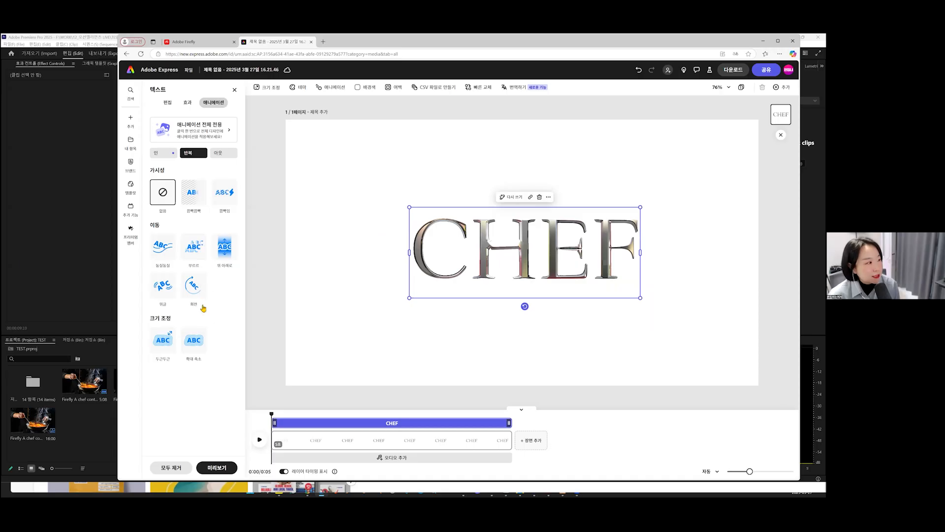
left_click(193, 199)
left_click(221, 198)
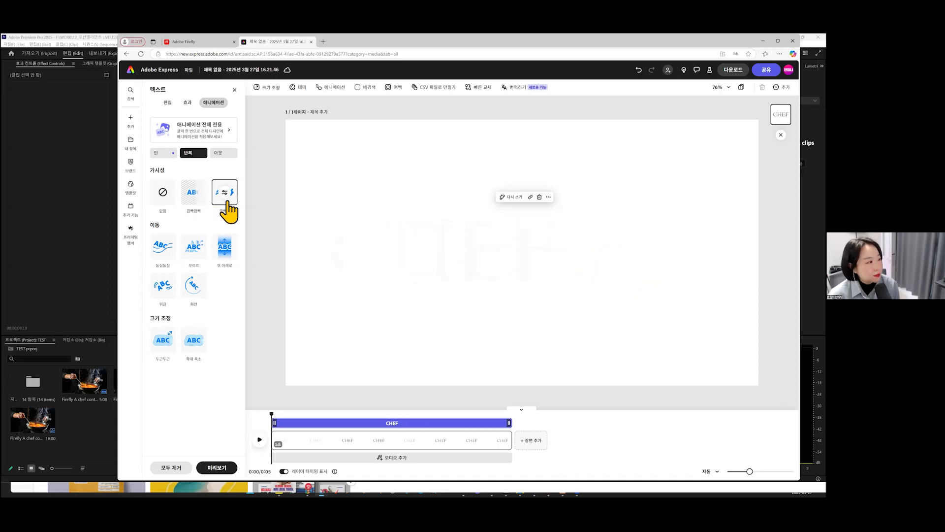
left_click(170, 153)
left_click(164, 192)
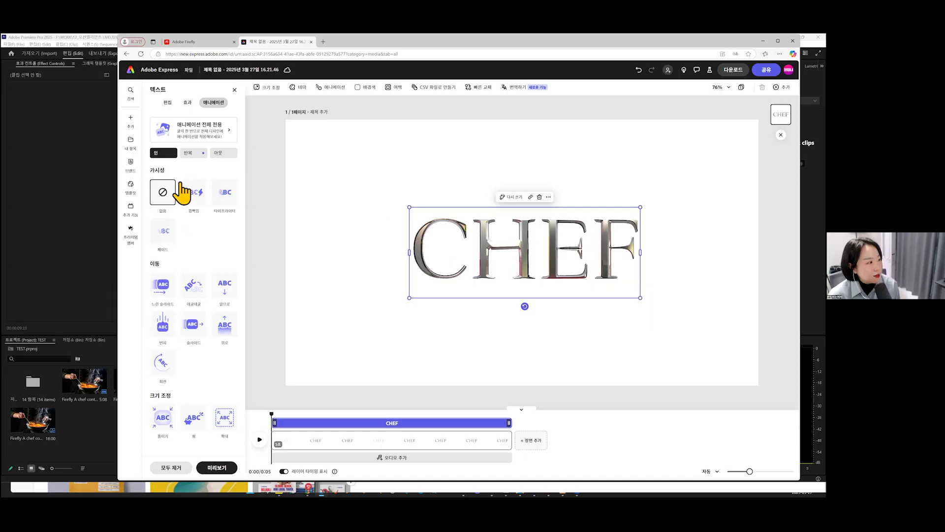
Step: Try the 깜빡깜빡 loop (반복) animation on the CHEF text and replace it with the 브리즈 movement loop
left_click(193, 153)
left_click(196, 201)
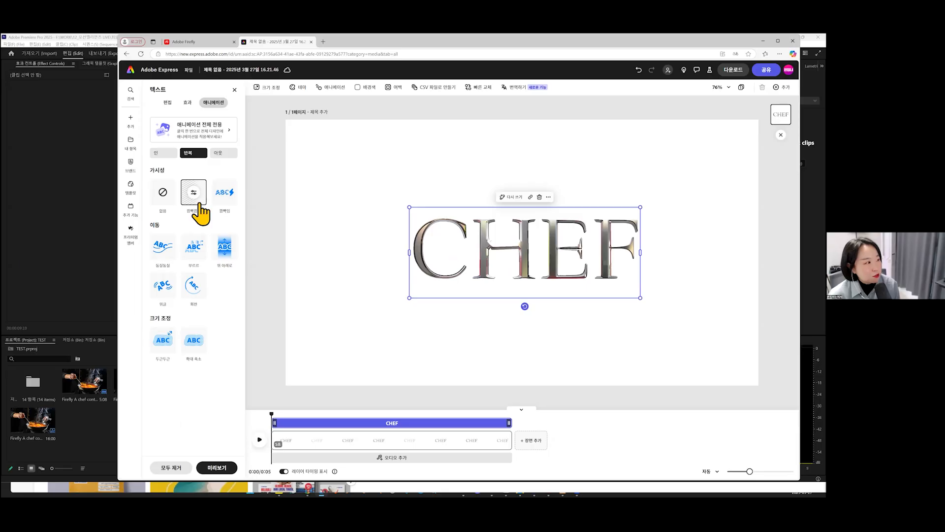
left_click(194, 244)
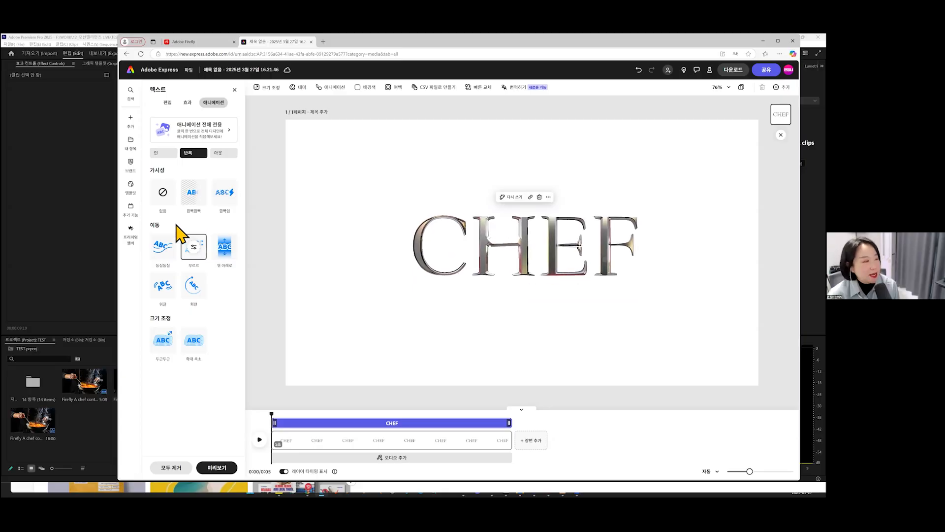
Step: Set the CHEF text's loop (반복) animation to 없음, and try the 깜빡임 exit (아웃) animation before resetting it to 없음
left_click(163, 193)
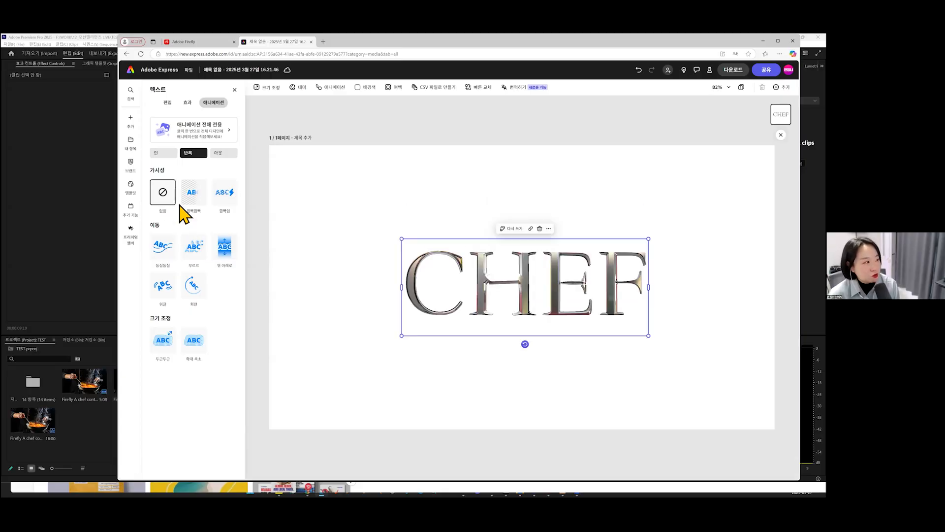
left_click(224, 153)
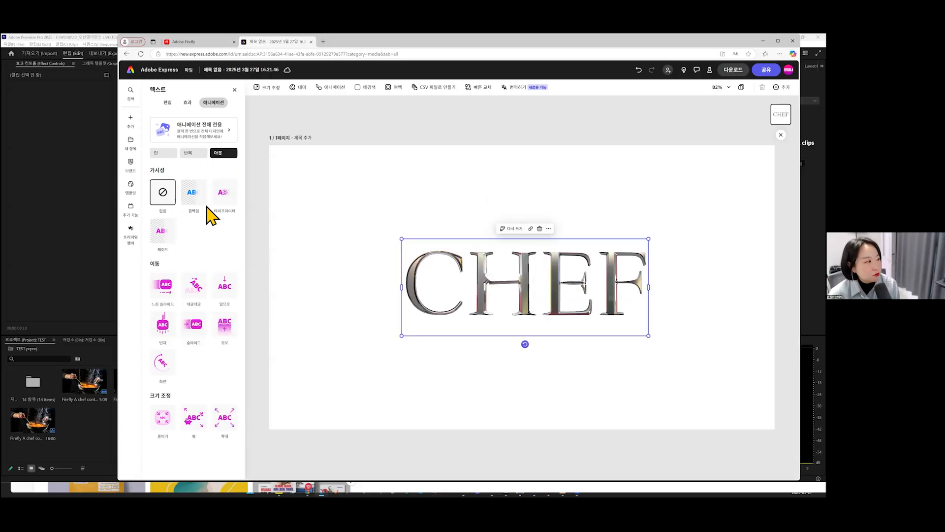
left_click(192, 197)
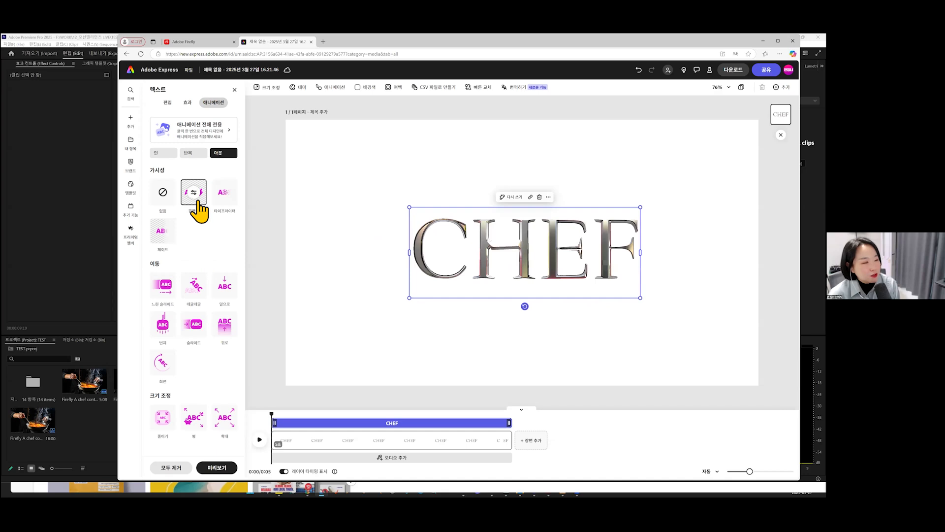
left_click(157, 152)
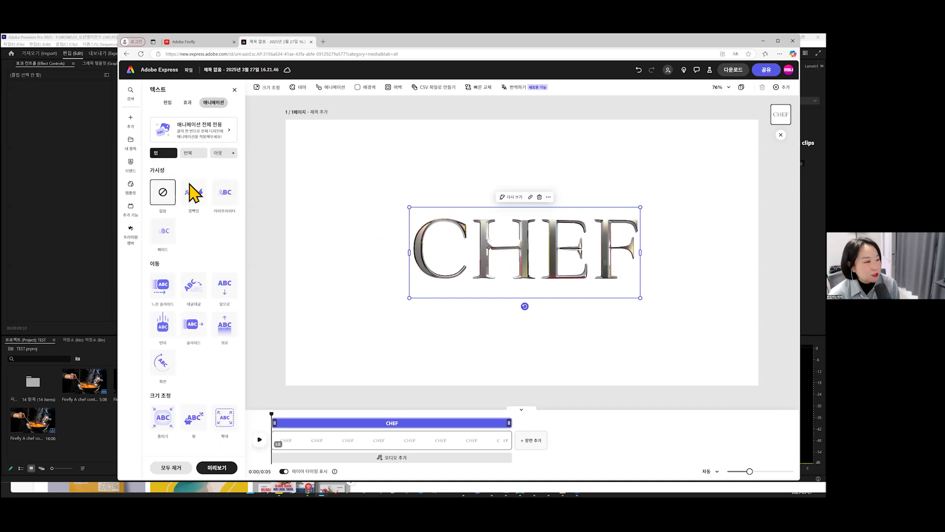
left_click(223, 153)
left_click(162, 192)
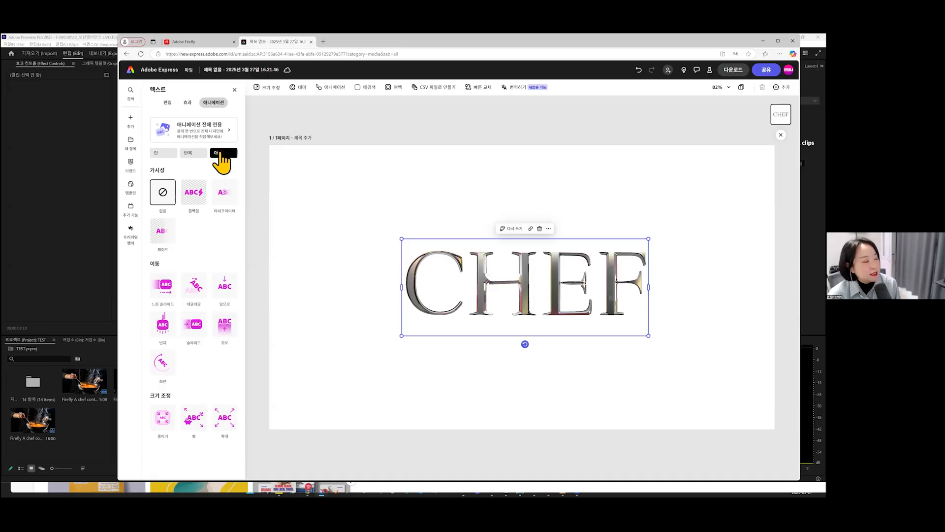
left_click(193, 154)
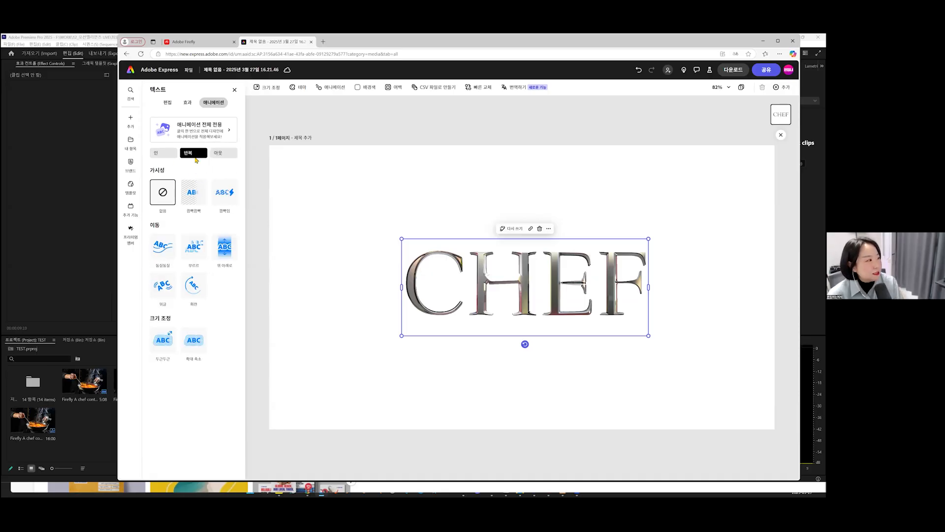
left_click(223, 153)
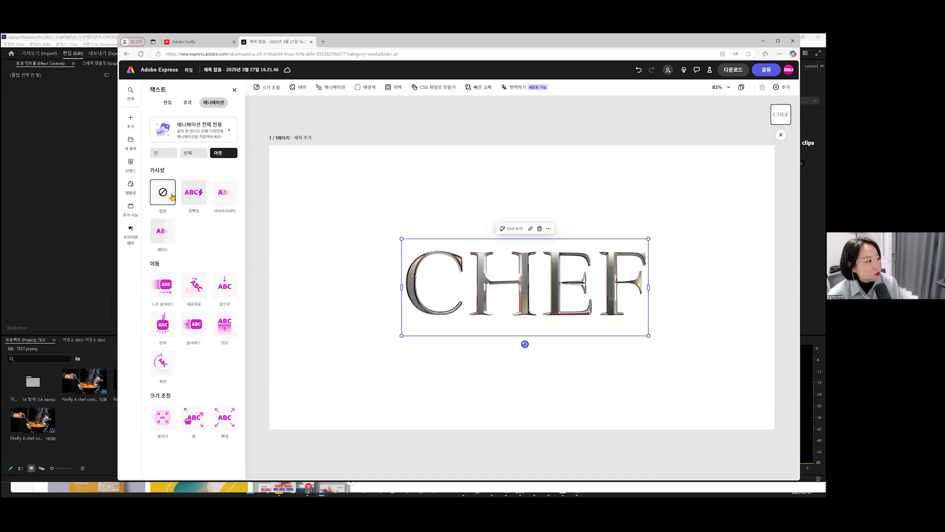
Step: Try the 타이프라이터 entrance (인) animation on the CHEF text and play the scene
left_click(164, 155)
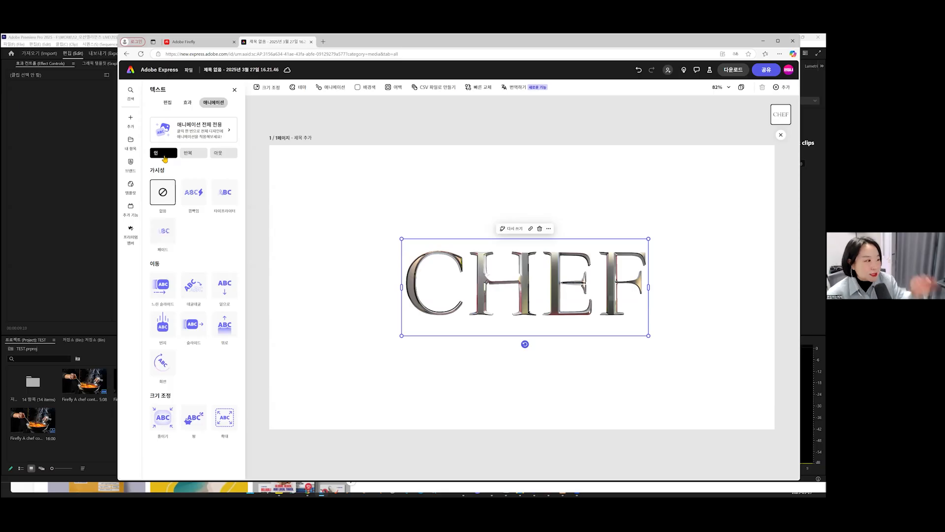
left_click(231, 200)
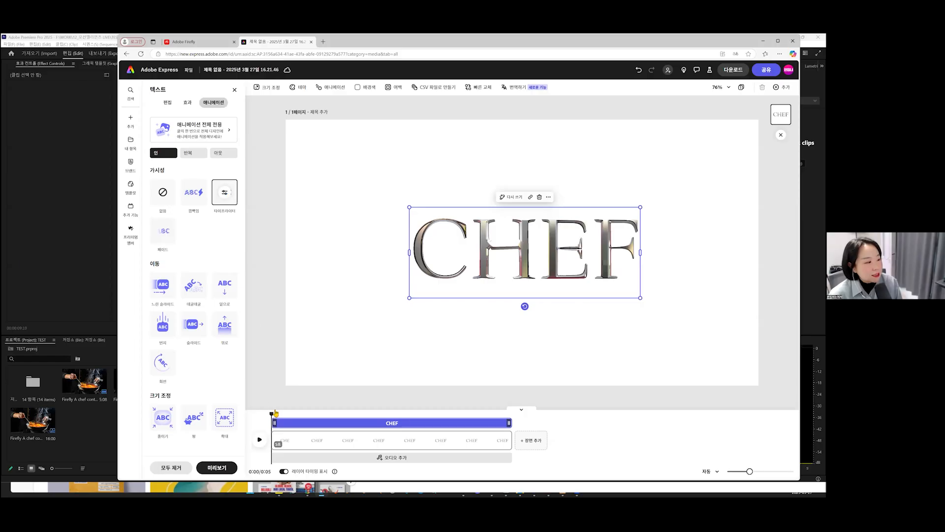
left_click(260, 441)
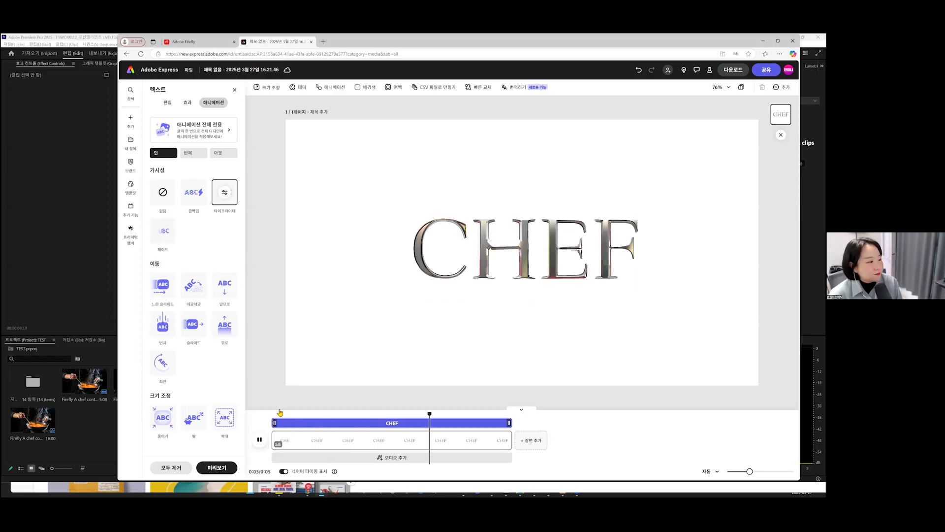
Step: Preview the 페이드 entrance (인) animation on the CHEF text, compare it with 깜빡임, and reapply 페이드
left_click(167, 242)
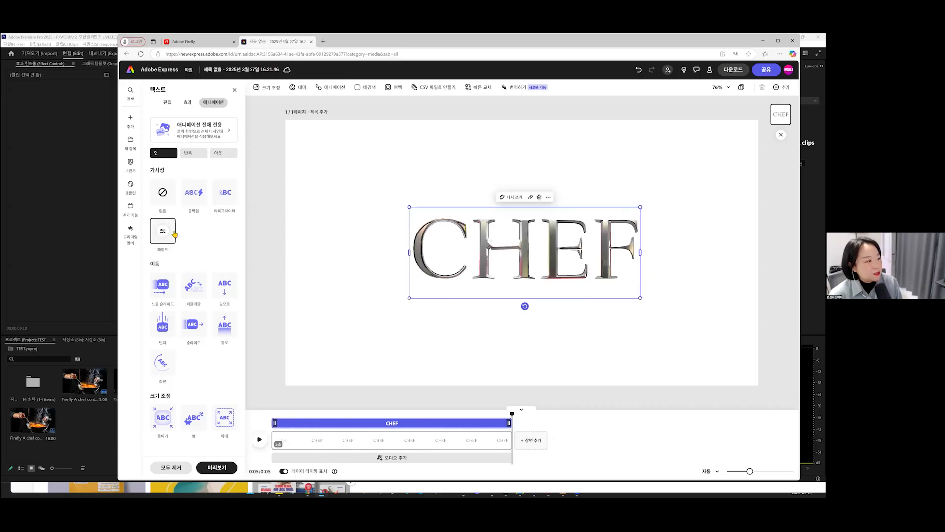
left_click(164, 235)
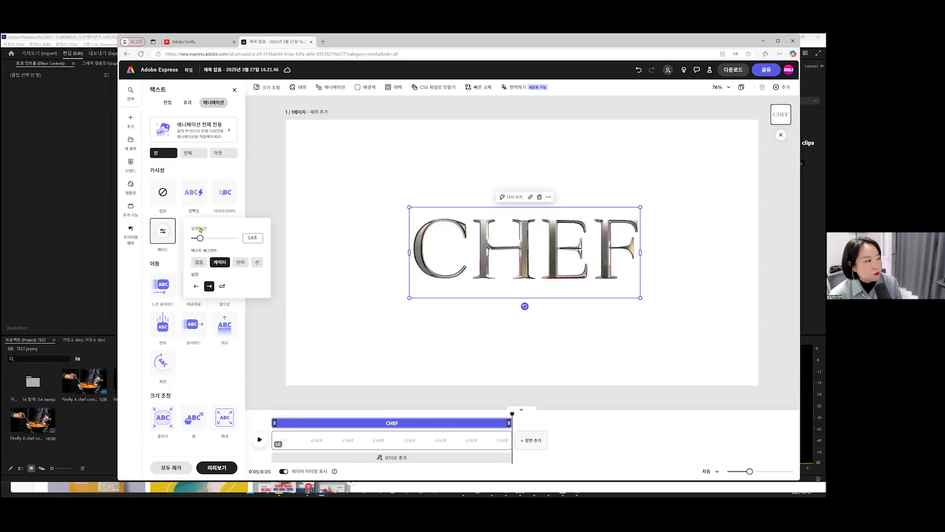
left_click(259, 439)
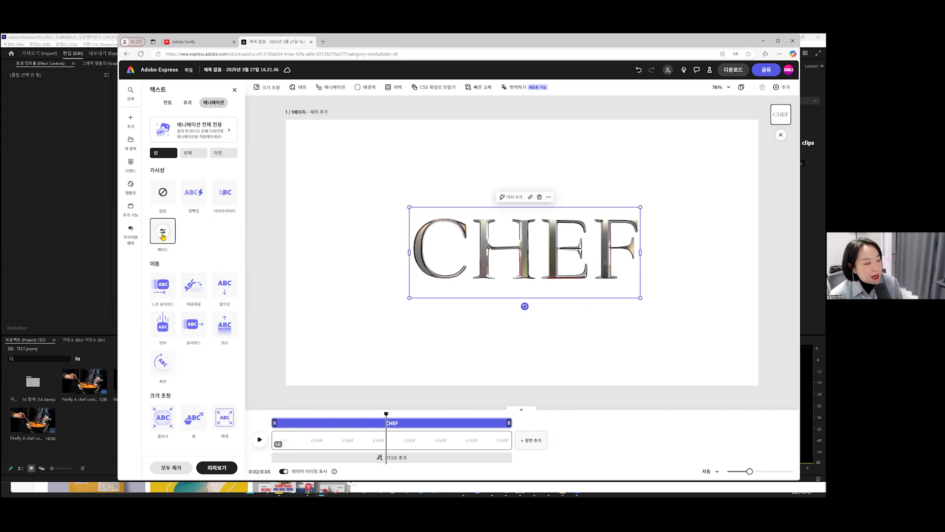
left_click(193, 193)
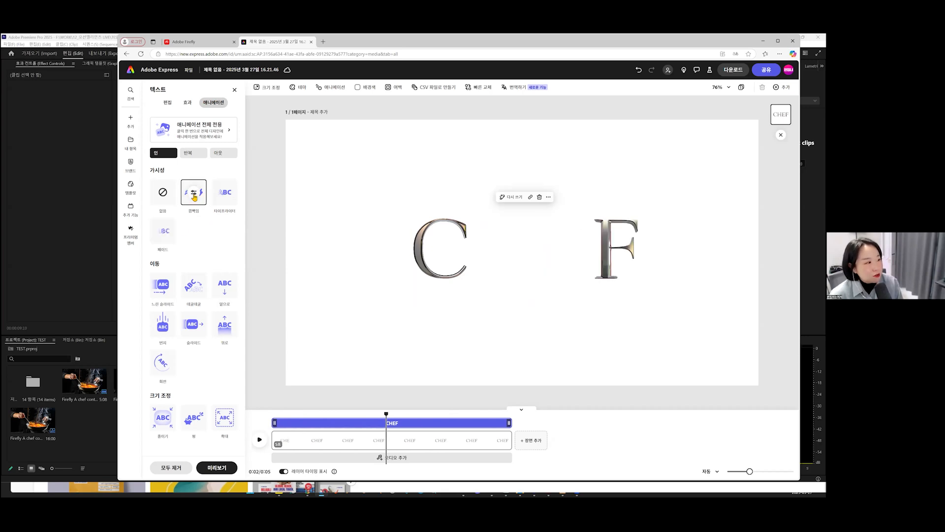
left_click(167, 233)
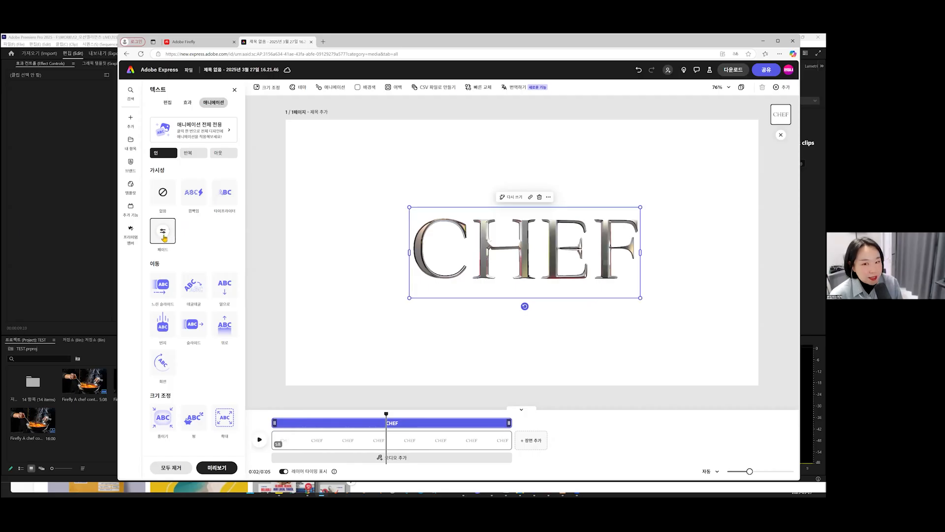
Step: Try the direction options of the 페이드 entrance animation, keep the rightward direction, and lengthen its duration to just over one second
left_click(162, 232)
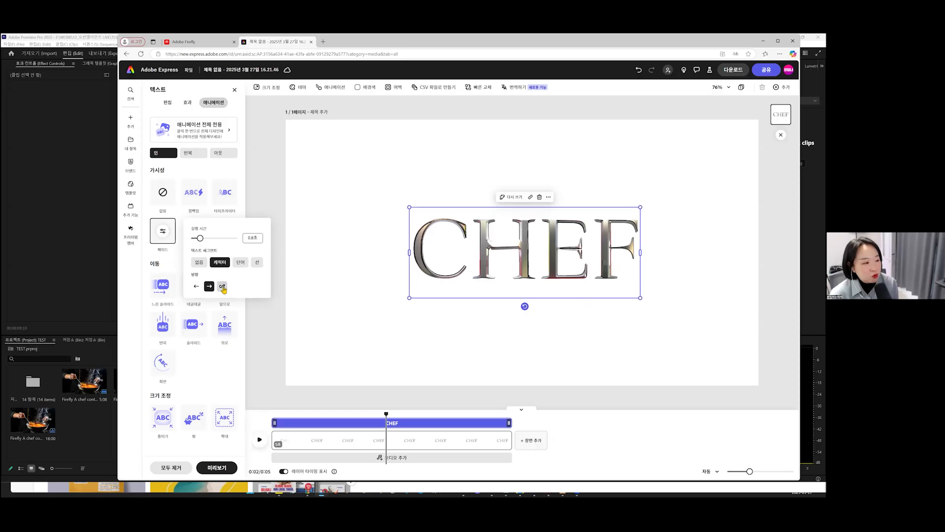
left_click(196, 286)
left_click(209, 286)
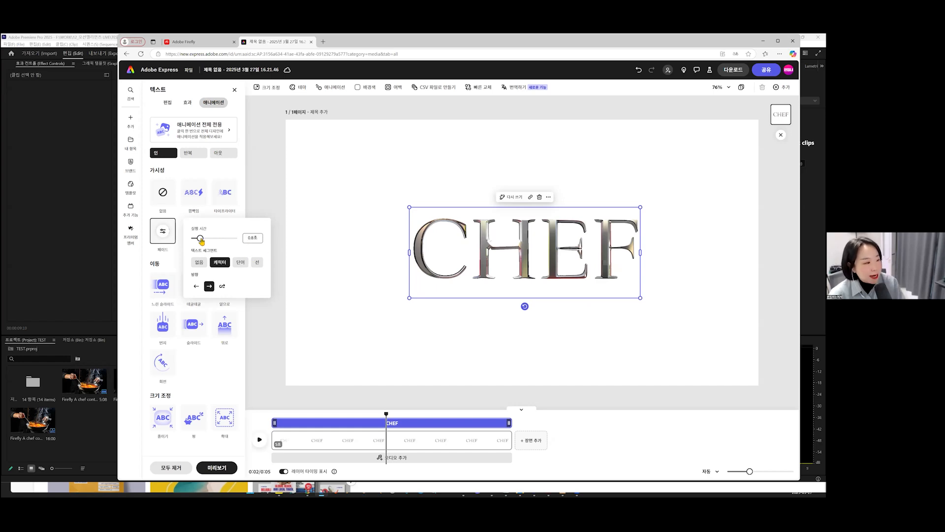
left_click_drag(201, 240, 202, 239)
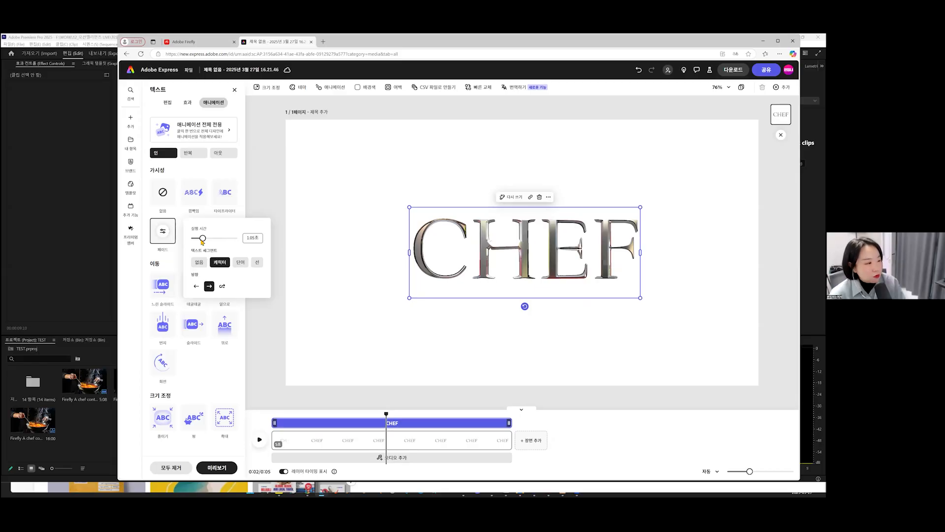
Step: Play back the CHEF fade animation on the timeline and return the playhead to the start
left_click(270, 441)
left_click_drag(424, 424, 280, 426)
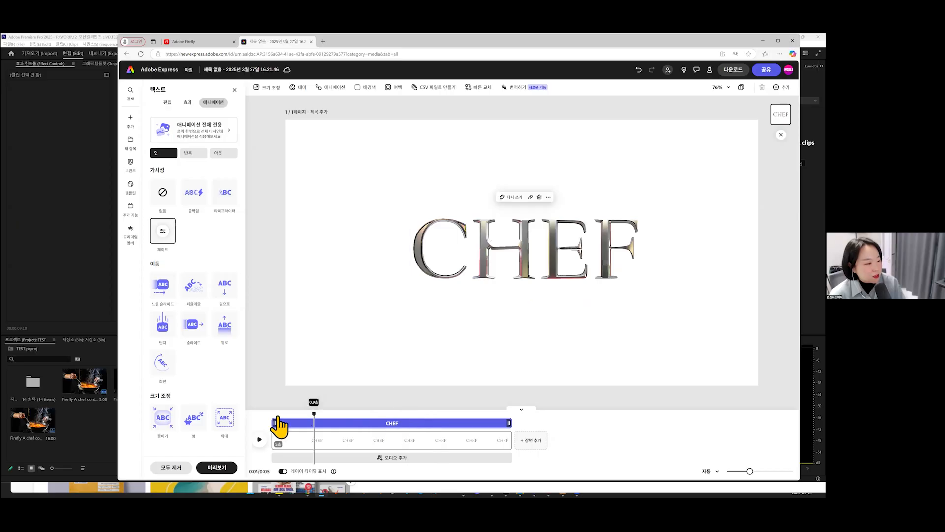
left_click(259, 439)
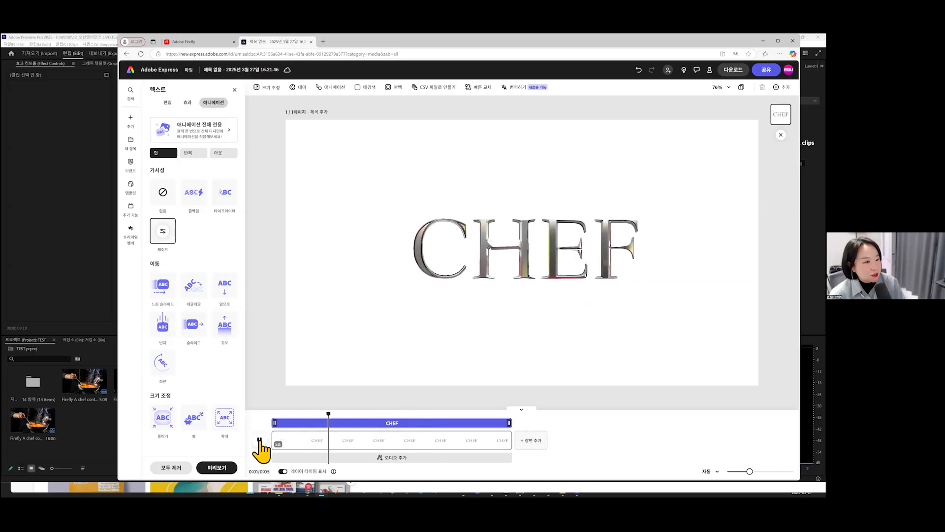
left_click(366, 424)
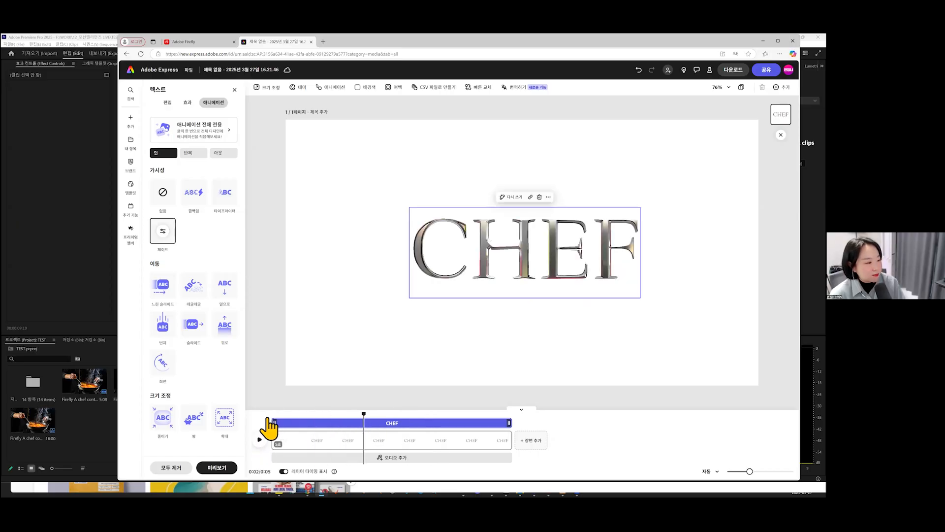
left_click(259, 440)
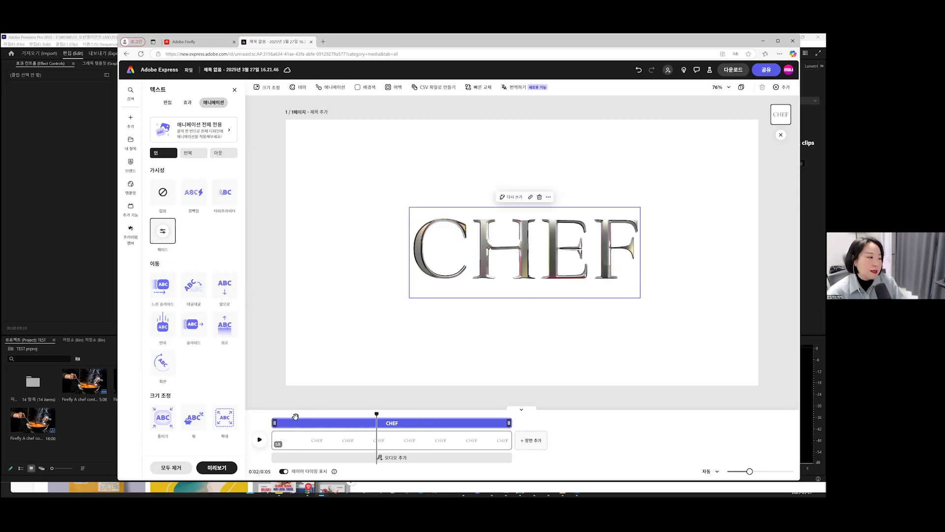
left_click(261, 419)
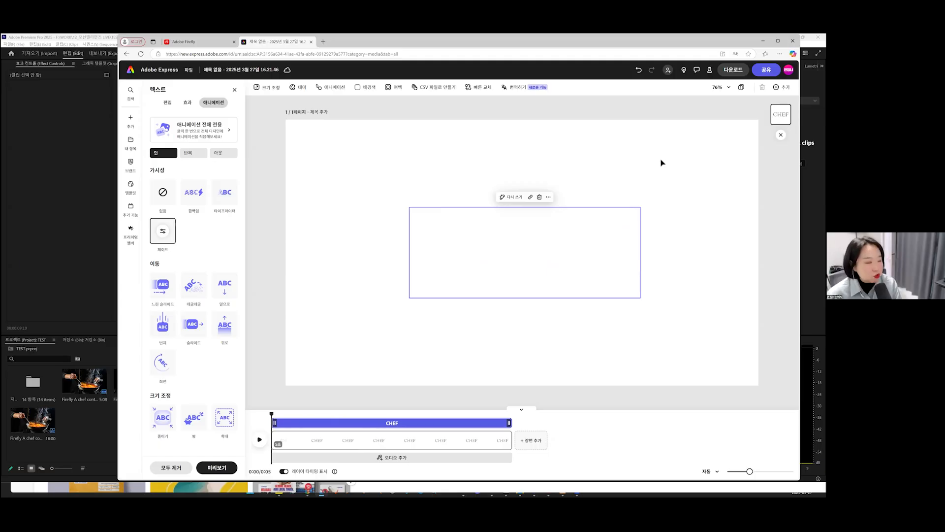
left_click_drag(657, 153, 676, 147)
mouse_move(693, 183)
left_mouse_down()
mouse_move(641, 184)
mouse_move(682, 205)
left_mouse_up()
mouse_move(749, 89)
left_mouse_down()
mouse_move(677, 45)
mouse_move(753, 101)
mouse_move(729, 116)
left_mouse_up()
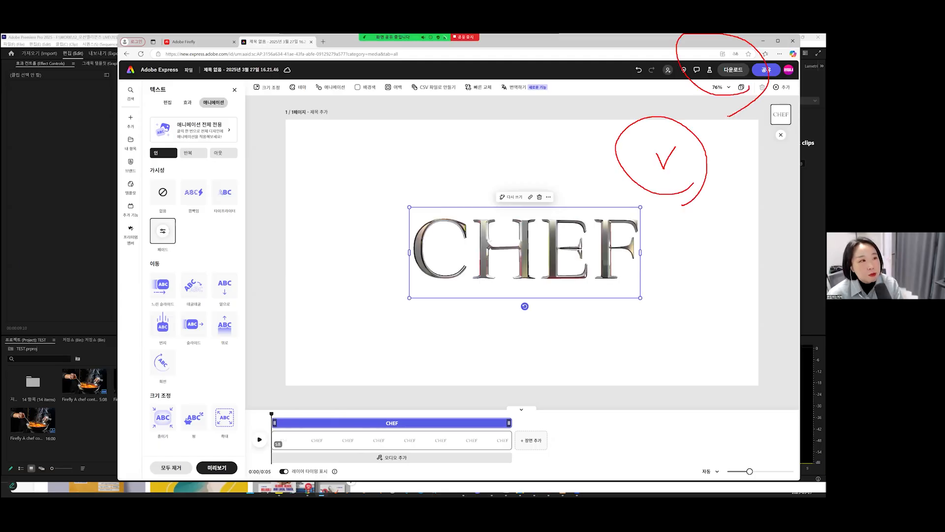
key("Escape")
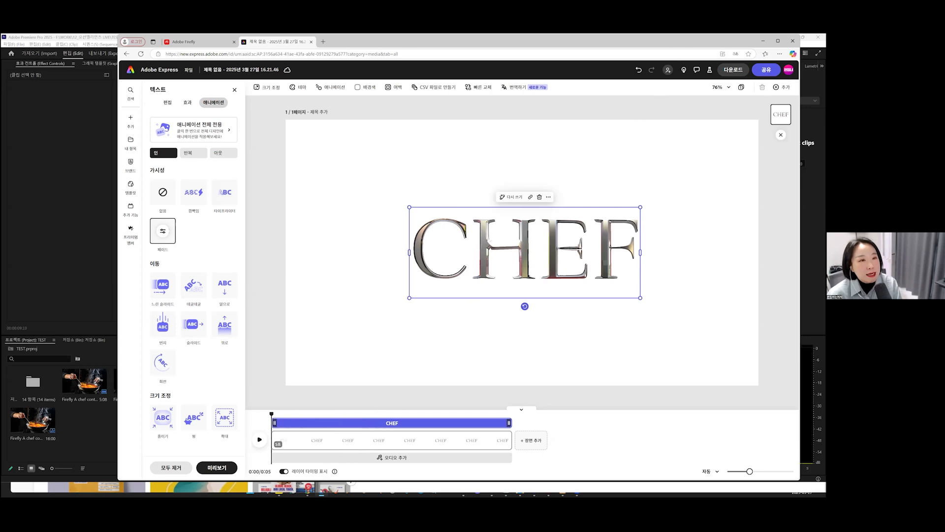
Step: Review the file formats available for downloading the design, keep MP4, and close the download options
left_click(691, 87)
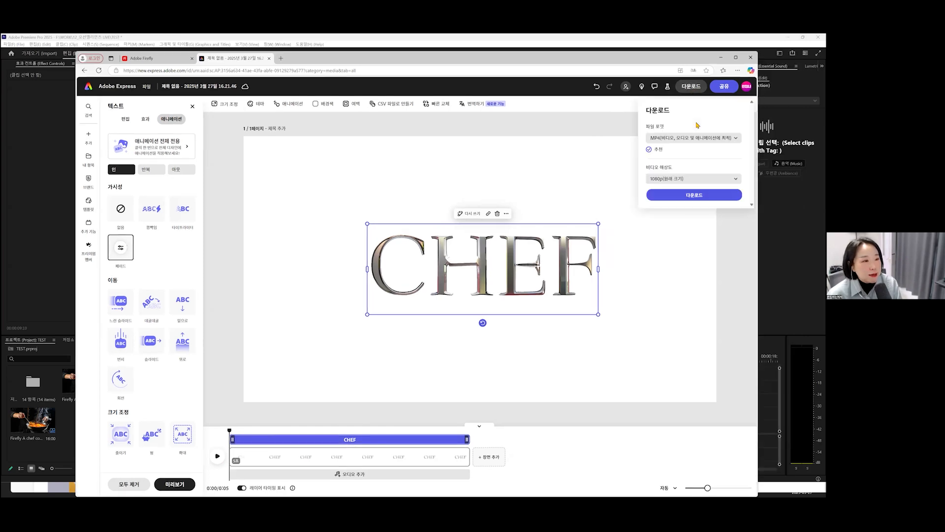
left_click(696, 139)
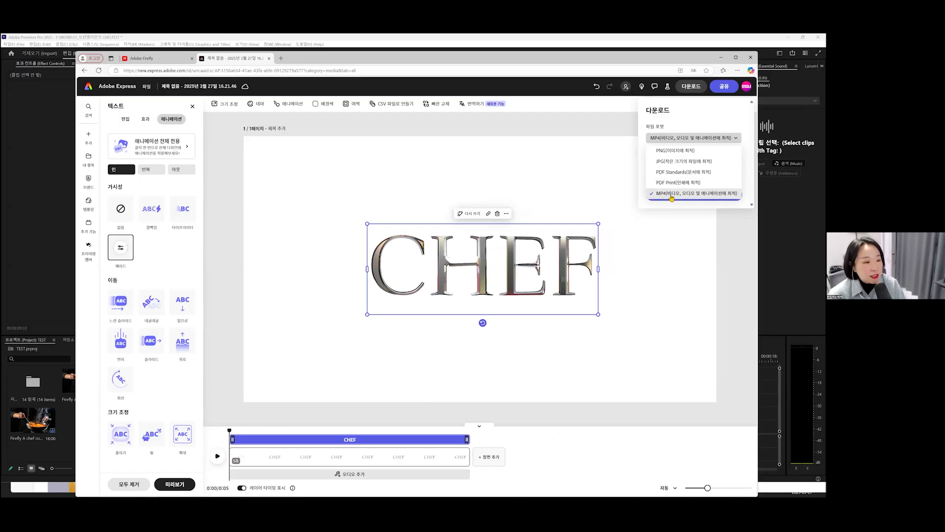
left_click(620, 180)
left_click(559, 266)
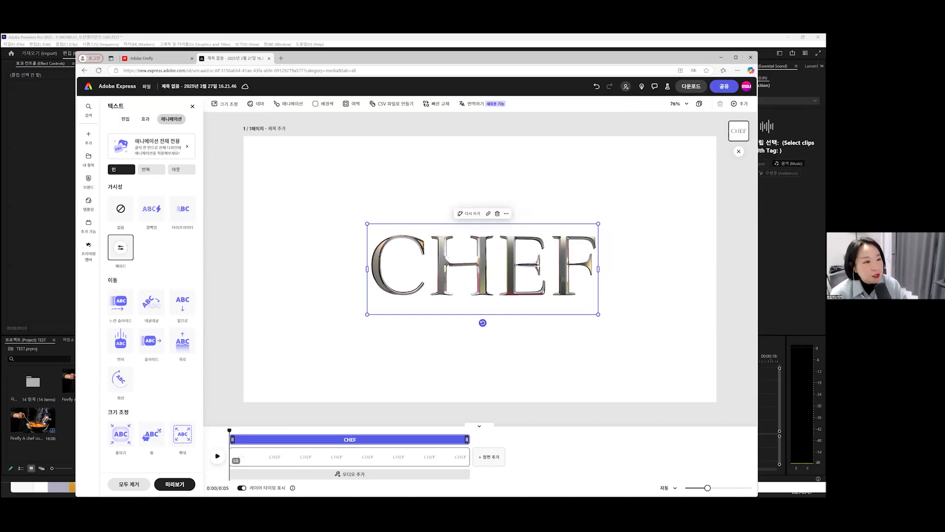
left_click_drag(581, 170, 619, 212)
mouse_move(556, 224)
left_mouse_down()
mouse_move(566, 246)
mouse_move(586, 217)
left_mouse_up()
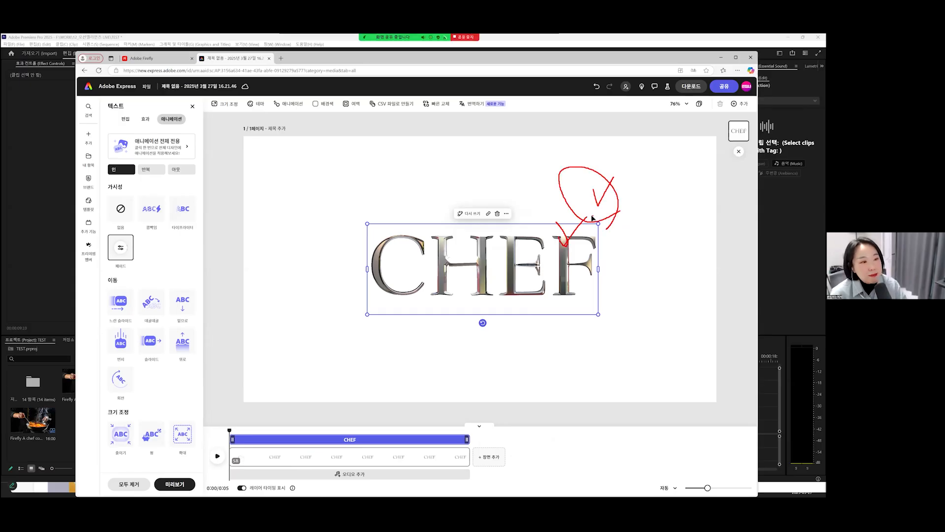
left_click(623, 195)
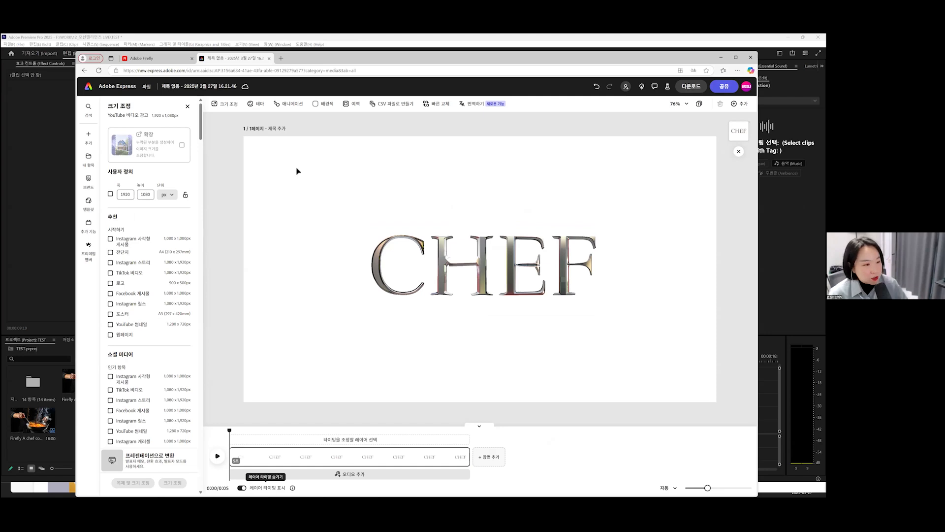
left_click_drag(284, 161, 303, 153)
mouse_move(327, 212)
left_mouse_down()
mouse_move(315, 135)
mouse_move(315, 209)
left_mouse_up()
key("Escape")
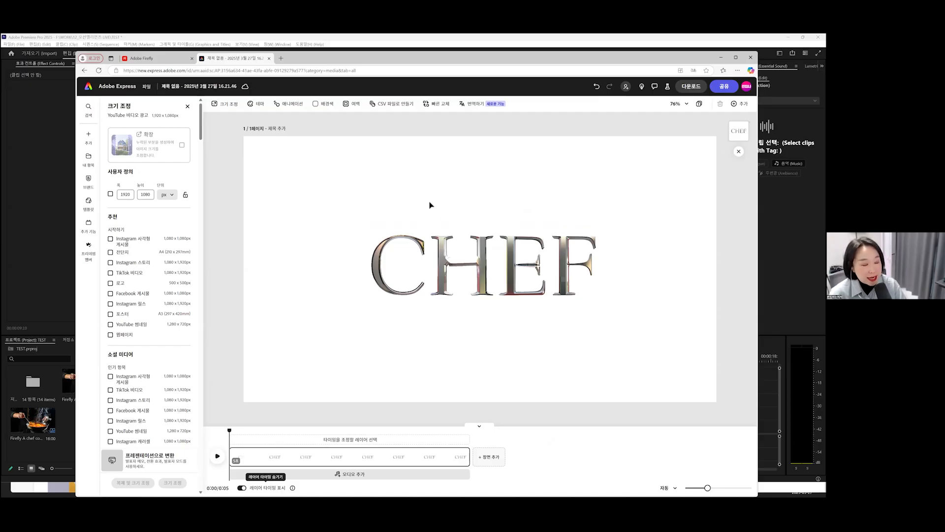
left_click_drag(323, 166, 342, 161)
mouse_move(356, 189)
left_mouse_down()
mouse_move(372, 150)
mouse_move(350, 209)
left_mouse_up()
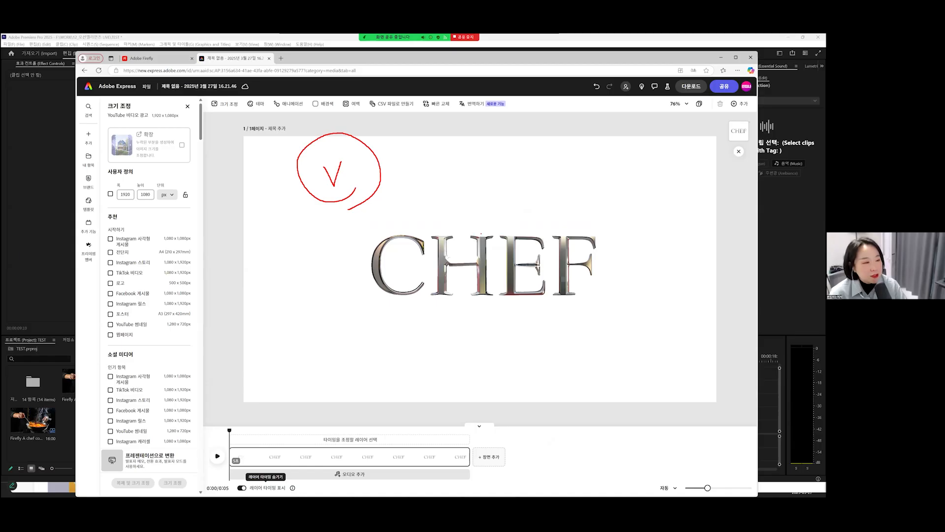
mouse_move(586, 300)
left_mouse_down()
mouse_move(428, 325)
mouse_move(300, 254)
mouse_move(575, 196)
mouse_move(587, 302)
mouse_move(558, 315)
left_mouse_up()
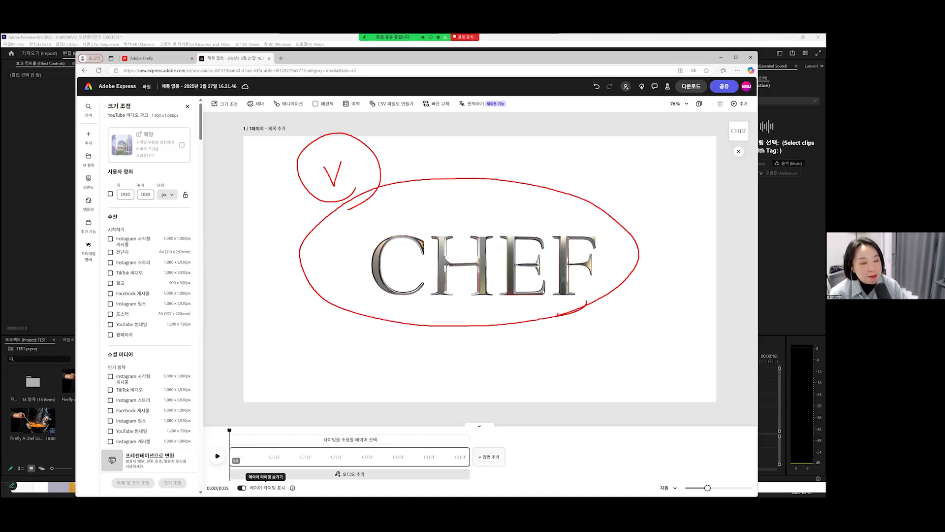
key("Escape")
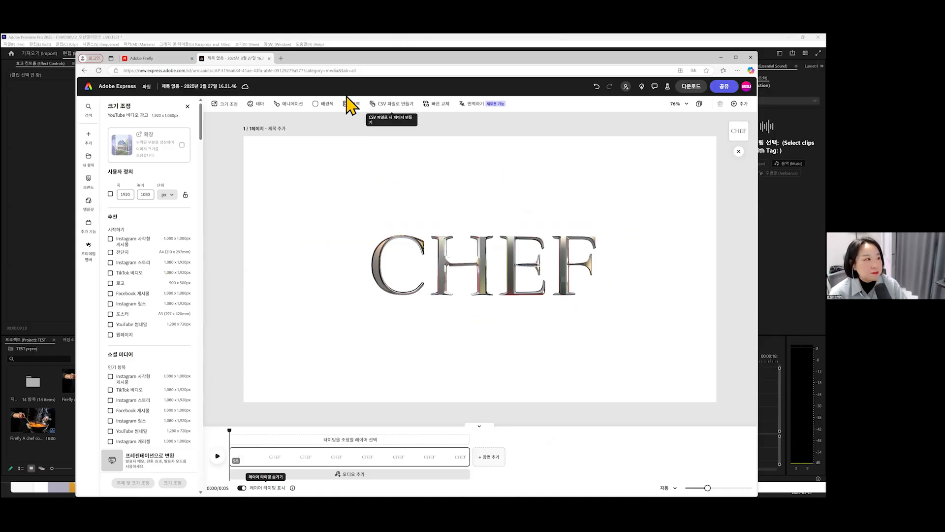
Step: Set the CHEF page's background to a custom bright, fully saturated green
left_click(323, 106)
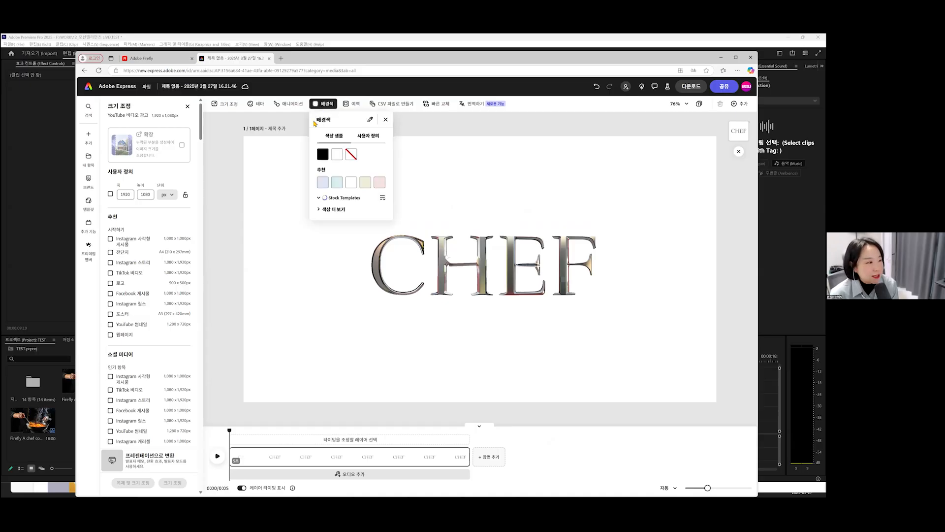
left_click(373, 140)
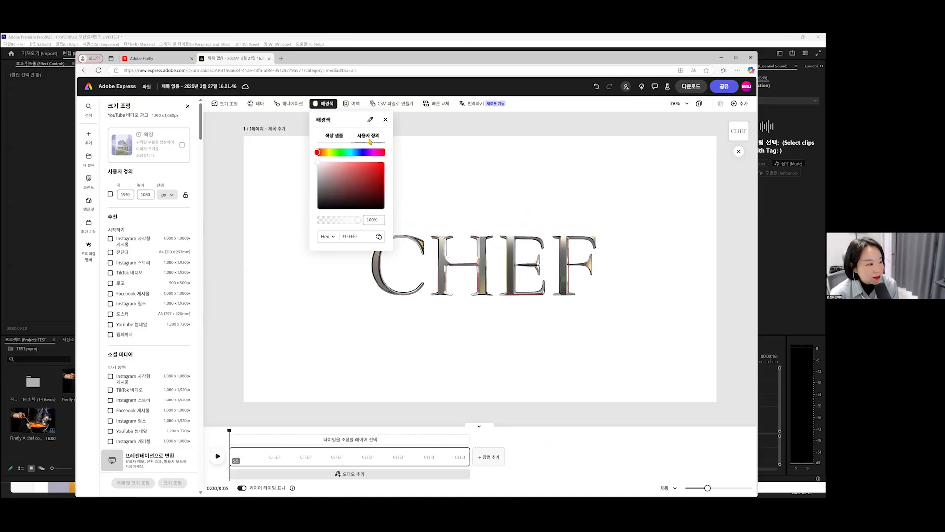
left_click(339, 153)
left_click_drag(345, 164, 388, 156)
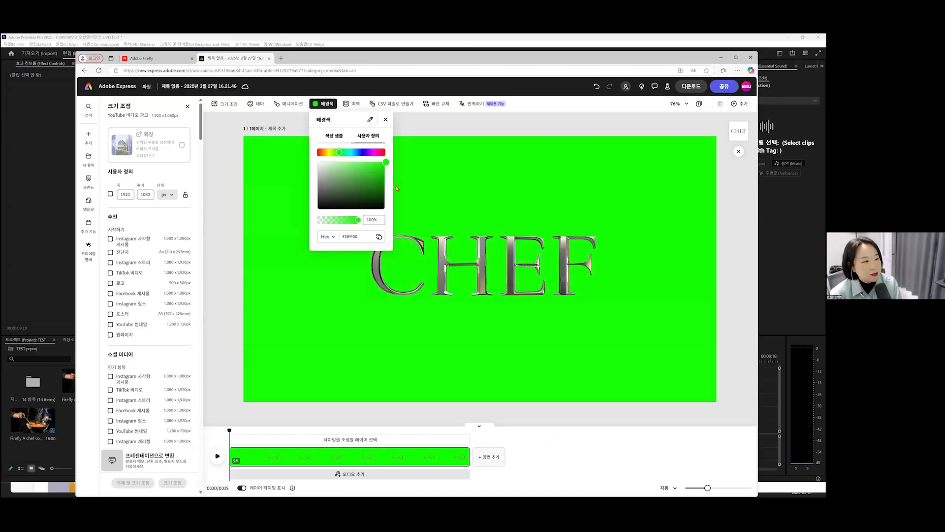
left_click(446, 137)
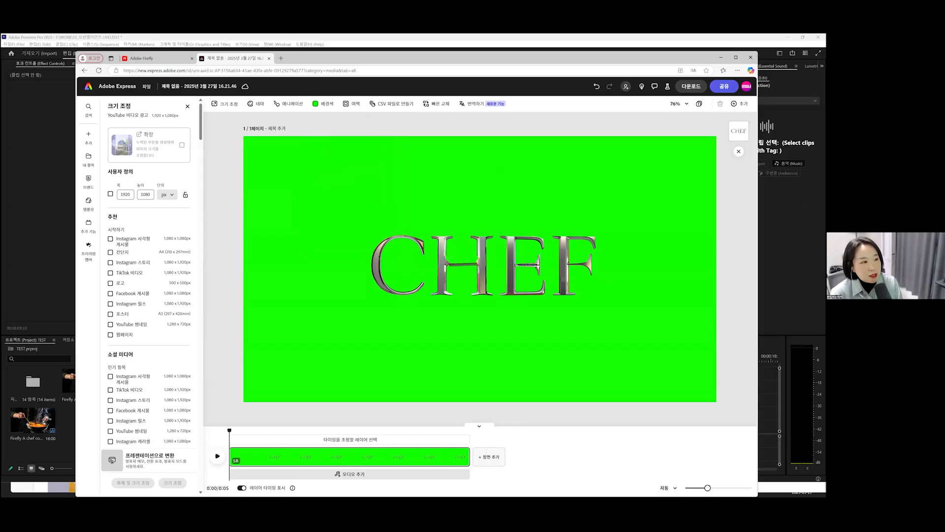
mouse_move(499, 124)
left_mouse_down()
mouse_move(501, 188)
mouse_move(492, 170)
mouse_move(553, 157)
left_mouse_up()
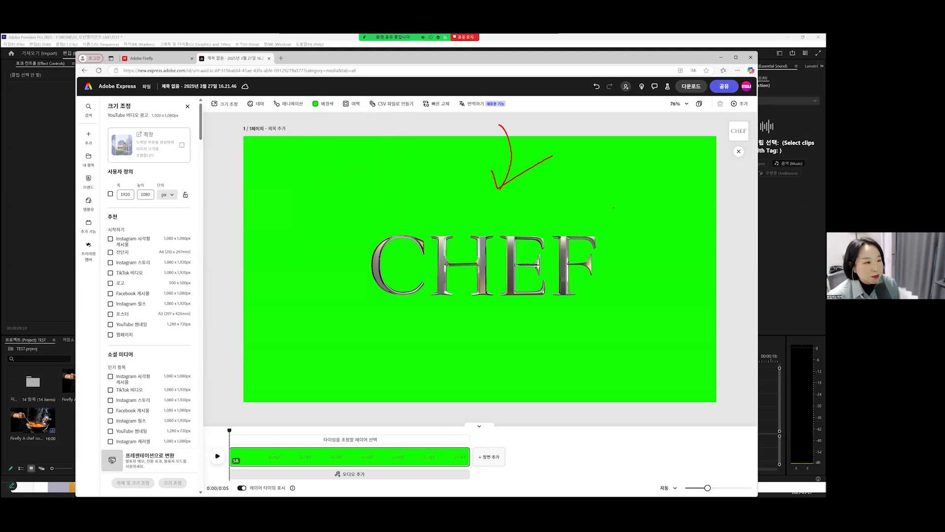
left_click_drag(555, 219, 592, 214)
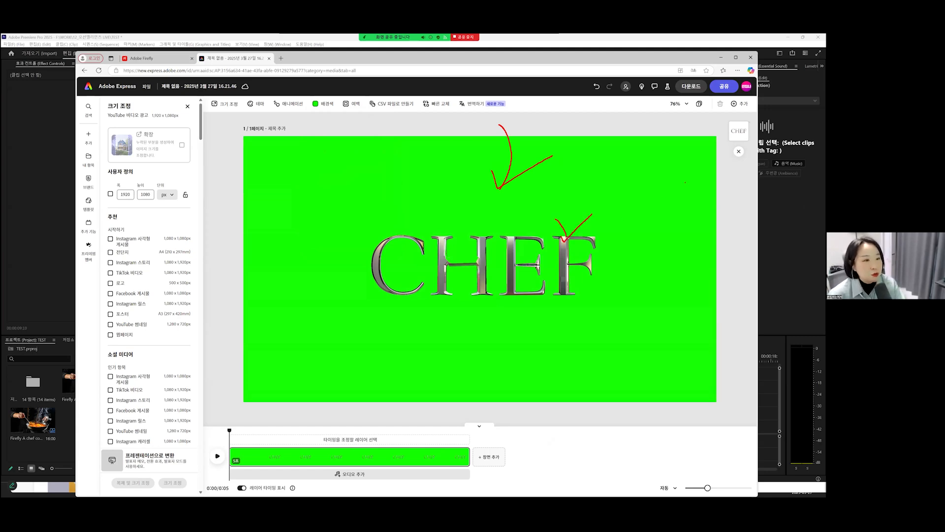
mouse_move(667, 186)
left_mouse_down()
mouse_move(688, 196)
mouse_move(650, 185)
mouse_move(701, 219)
left_mouse_up()
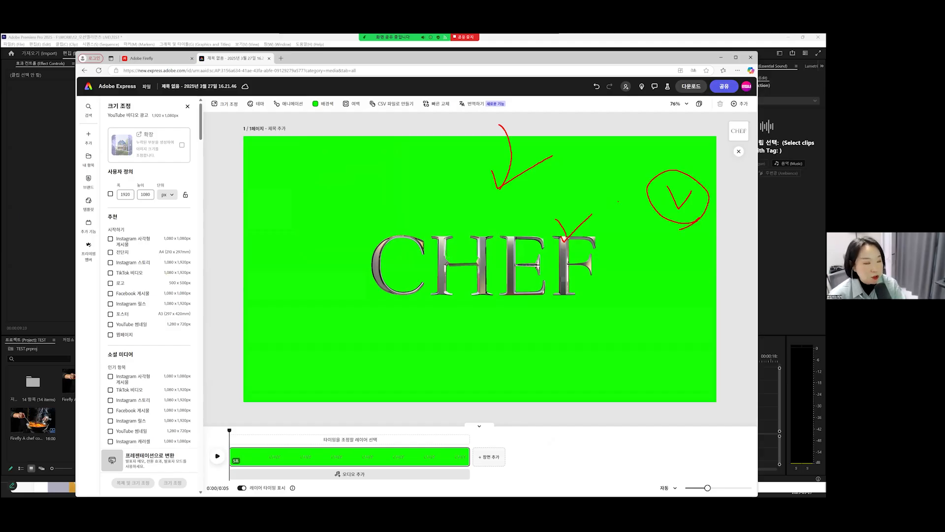
key("Escape")
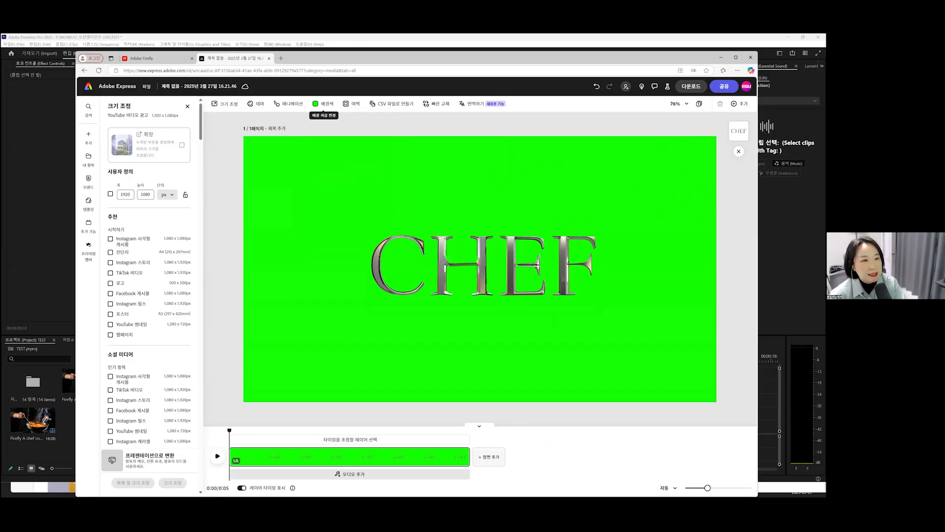
Step: Download the green-background CHEF design as an MP4 video and show the downloaded file in its folder
left_click(686, 87)
left_click(682, 202)
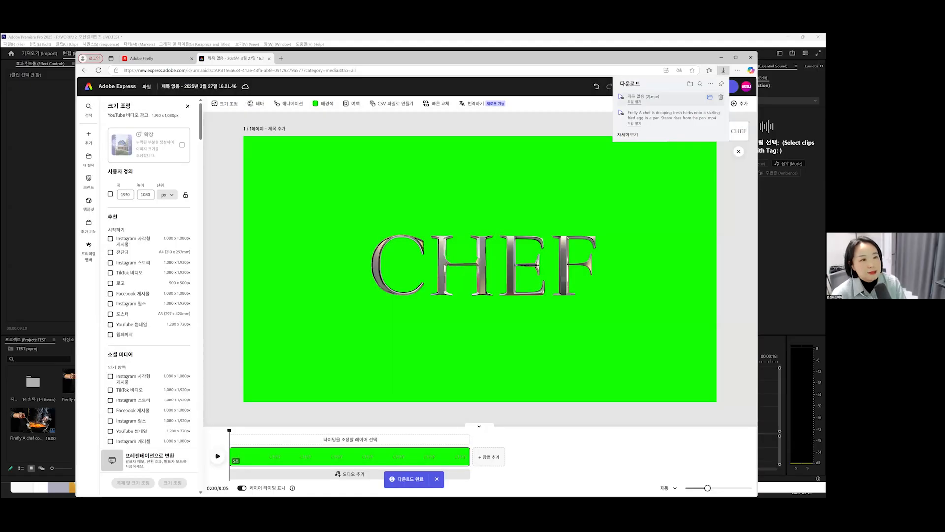
left_click(710, 98)
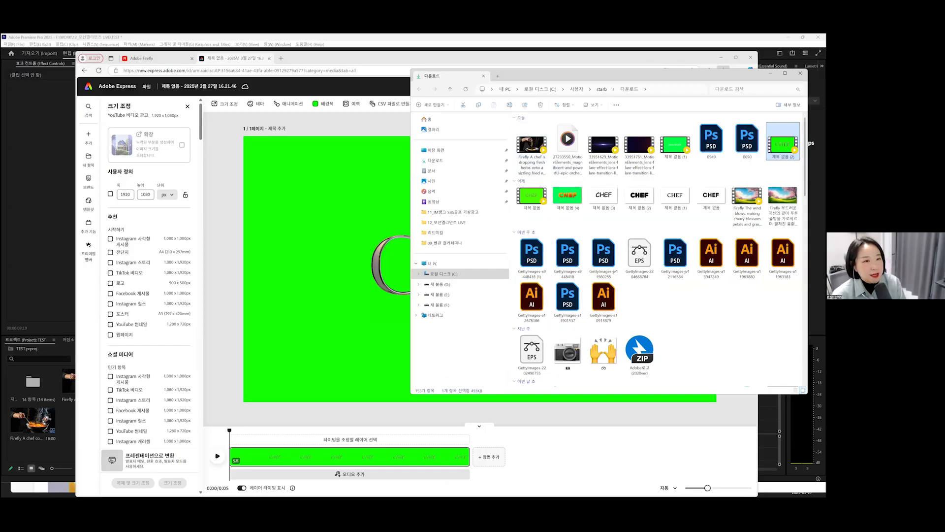
Step: Play the downloaded video 제목 없음 (2).mp4 from the Downloads folder to check it, and close the player
left_click_drag(640, 77, 541, 95)
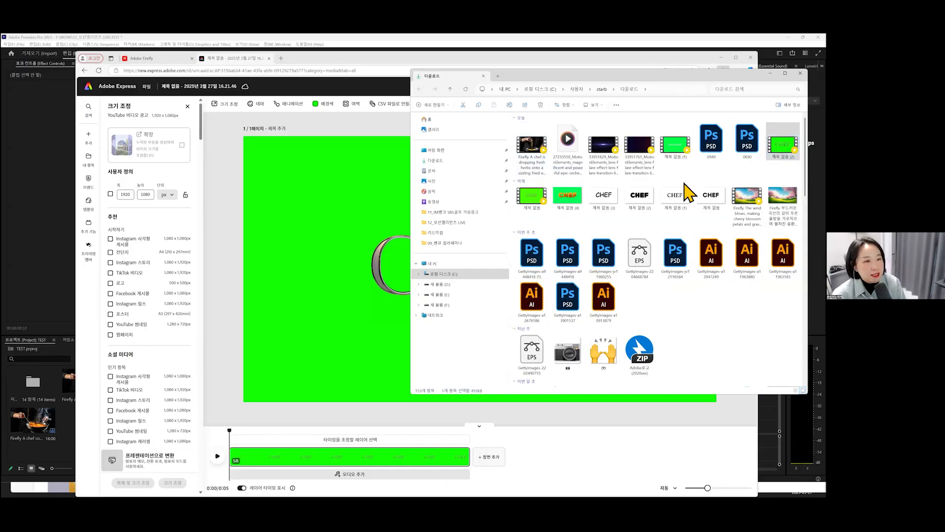
double_click(684, 168)
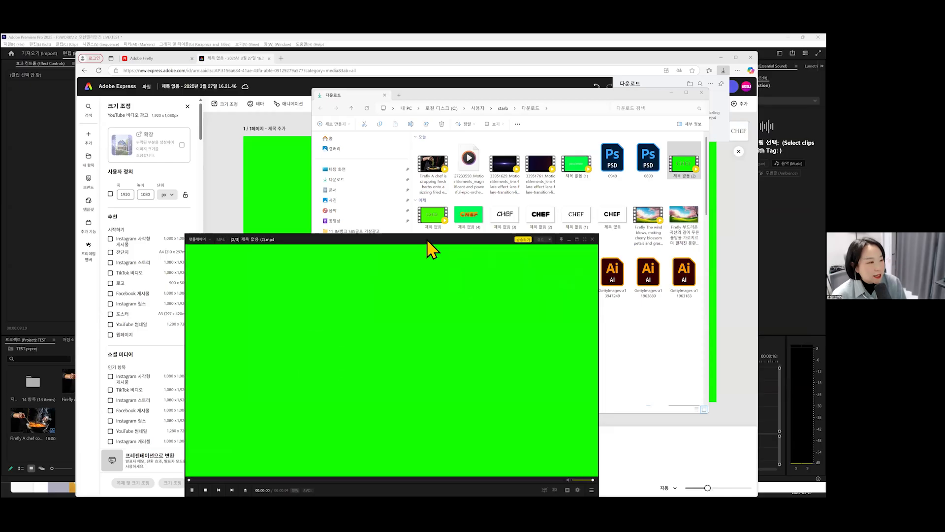
left_click(497, 325)
left_click(614, 214)
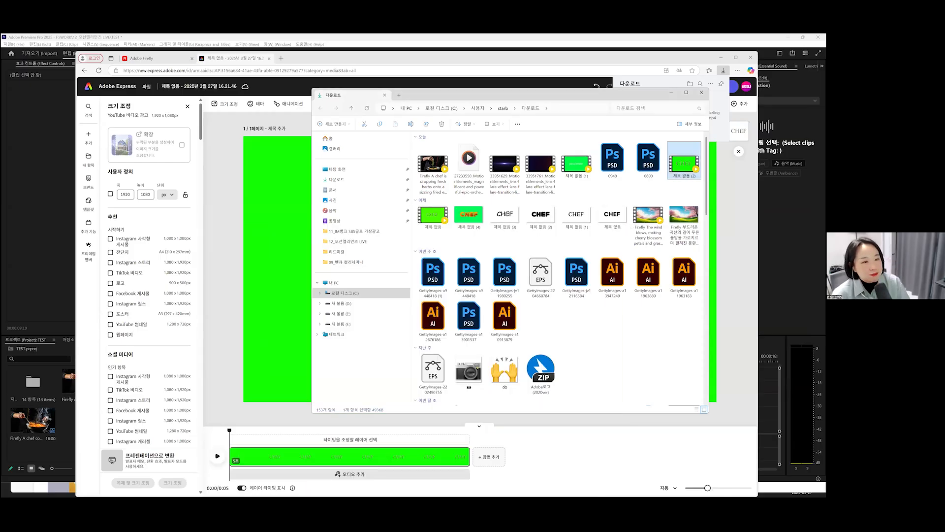
Step: In Premiere Pro's Firefly chef clip sequence, import 제목 없음 (2).mp4 from Downloads and place it on V2 at the end of the last clip
left_click(419, 489)
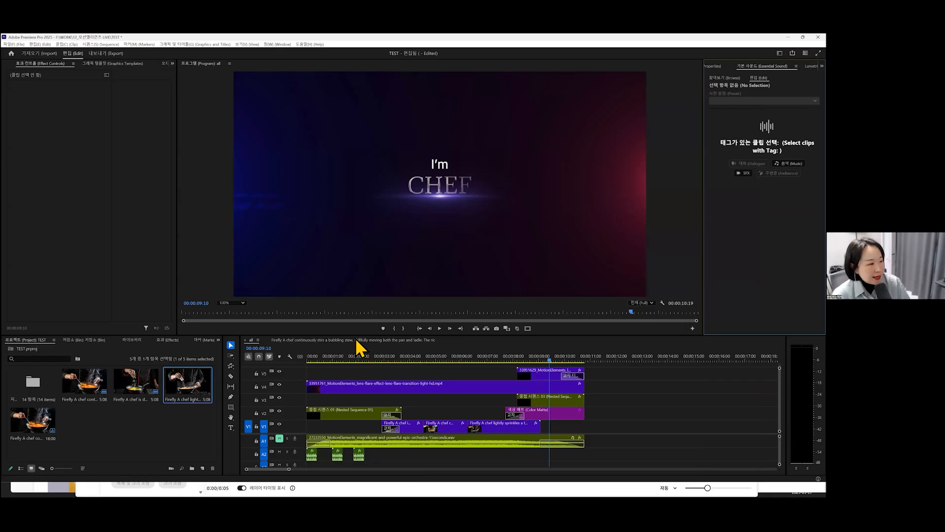
left_click(356, 339)
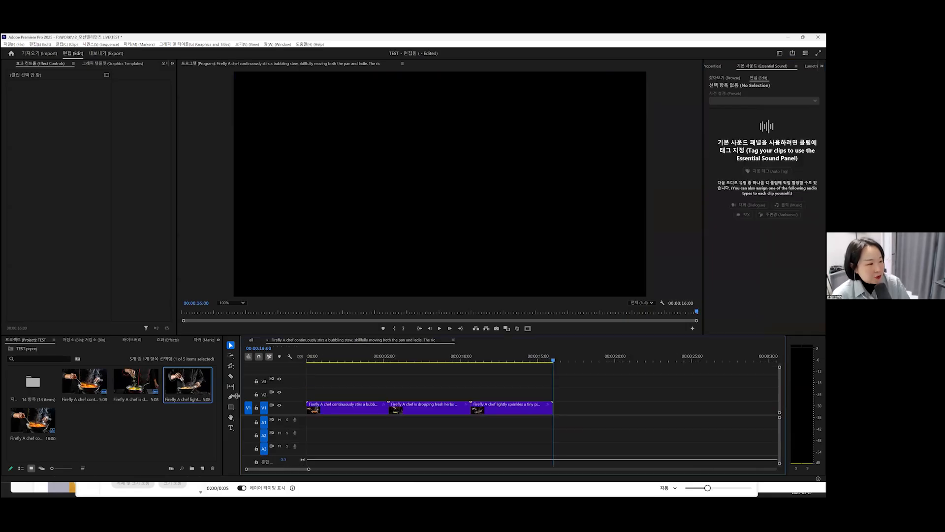
double_click(111, 437)
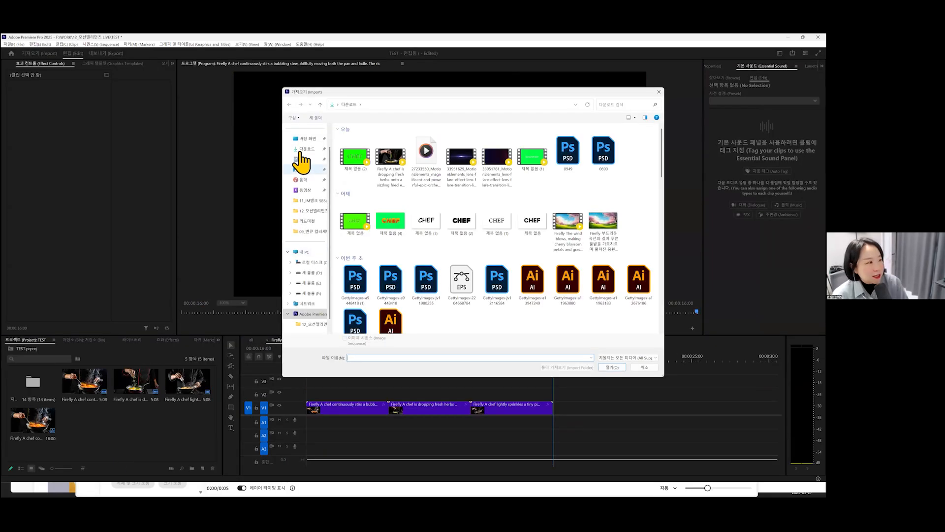
left_click(355, 156)
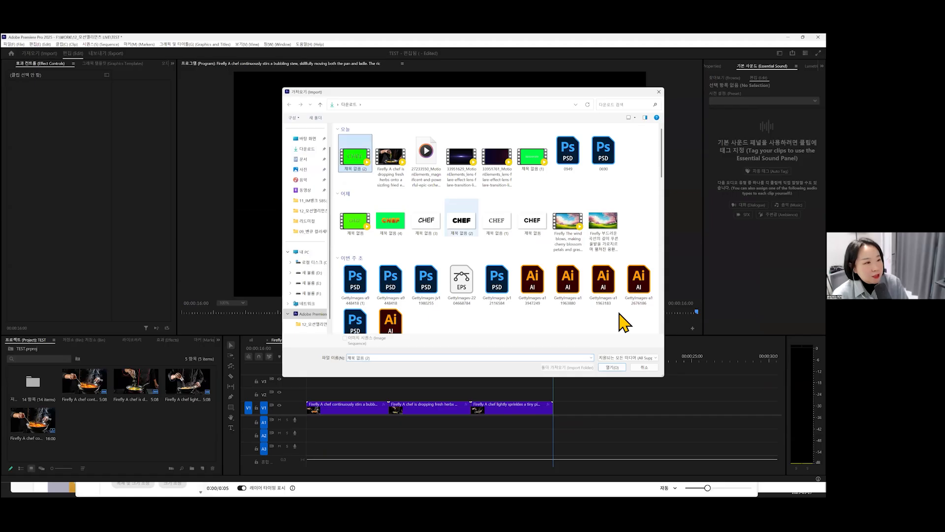
left_click(611, 368)
left_click_drag(95, 432, 555, 400)
key("space")
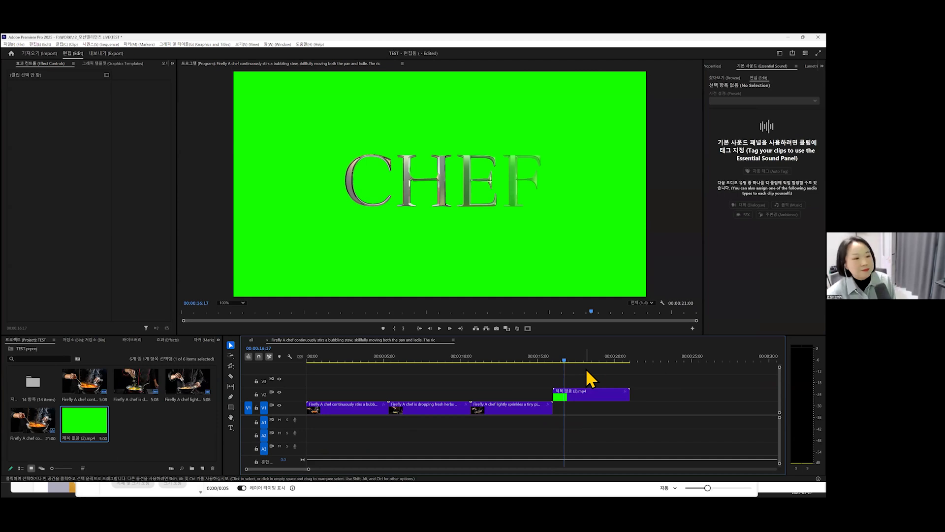
Step: Play back the finished sequence named all from its start
left_click(252, 340)
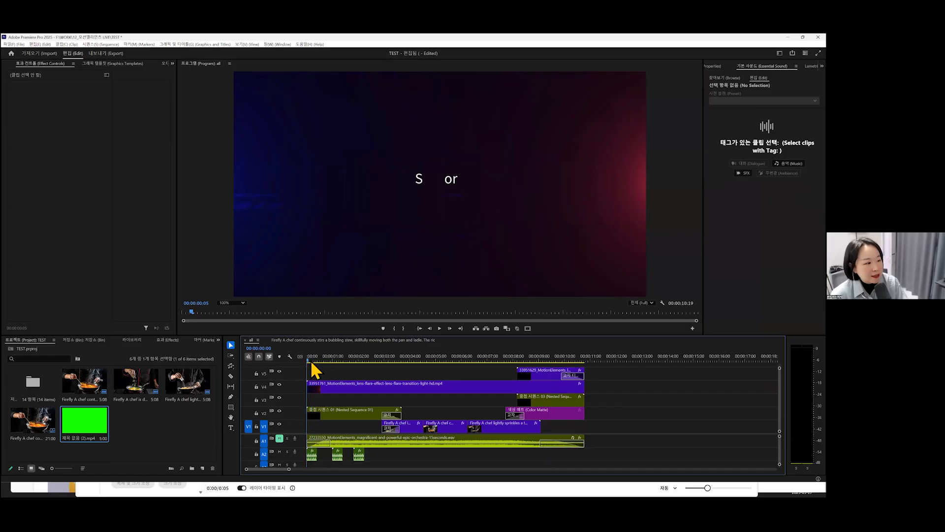
left_click(439, 330)
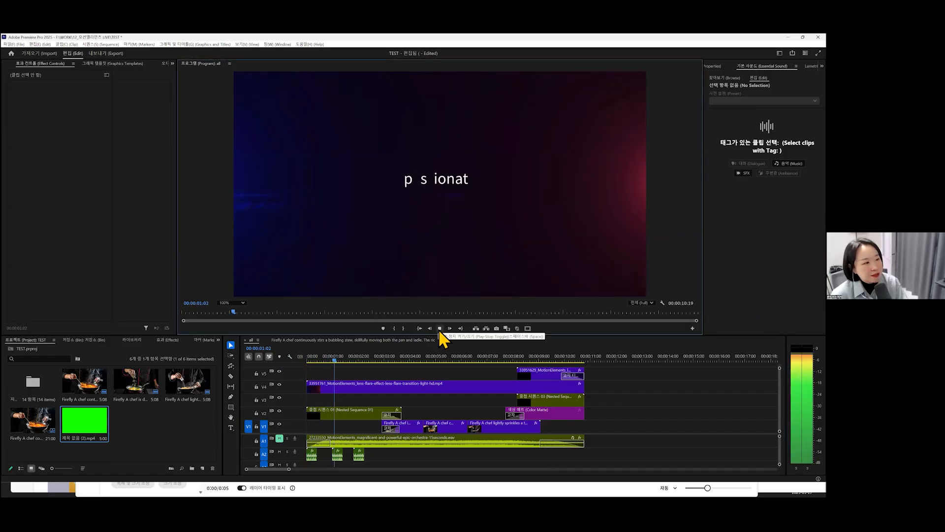
left_click(439, 328)
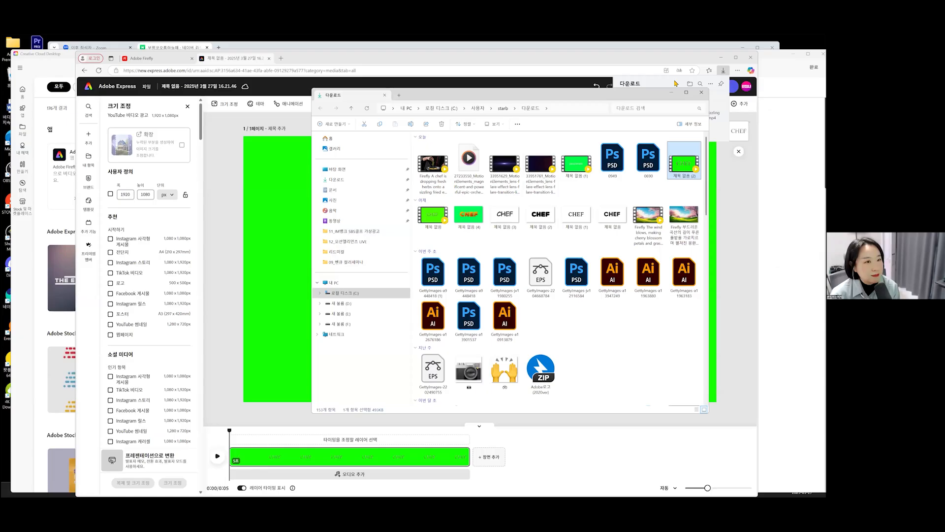
Step: Return to the Adobe Express design, remove the CHEF text's entrance animation, and delete the text from the page
left_click(674, 80)
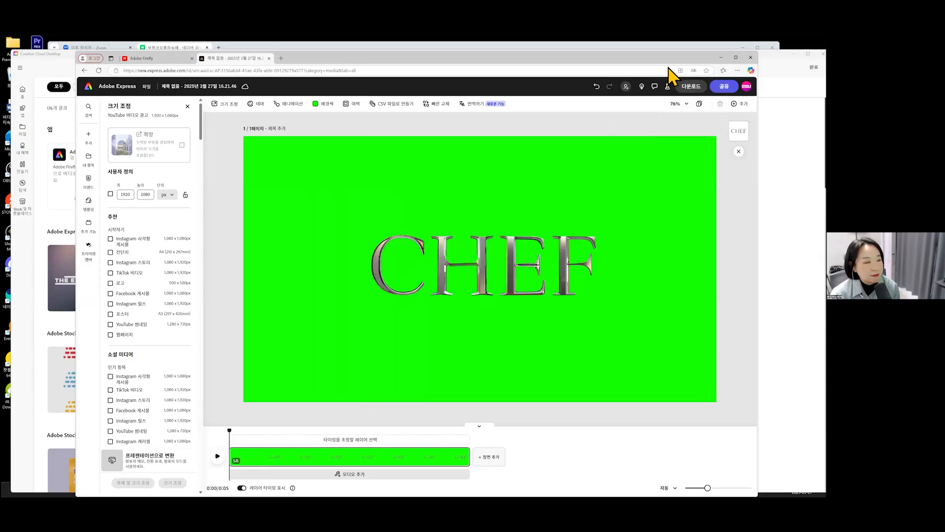
key("super+Up")
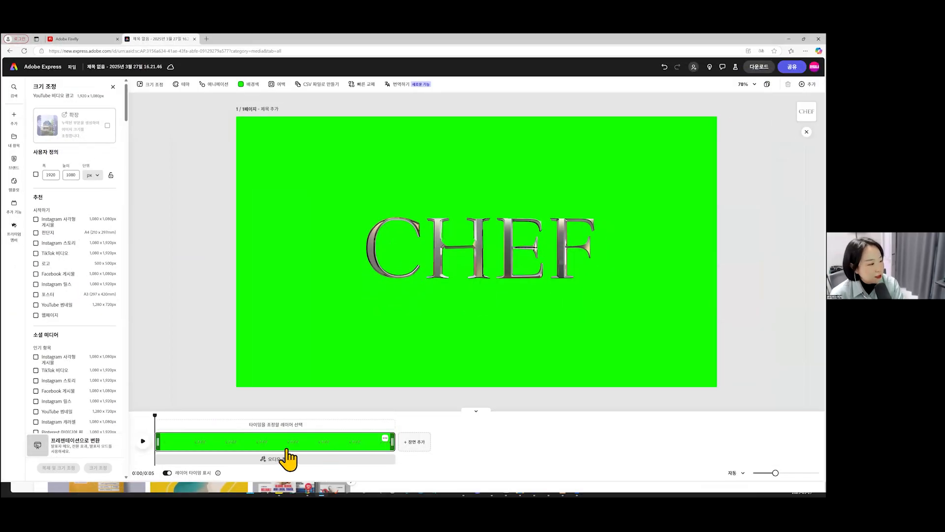
left_click(288, 459)
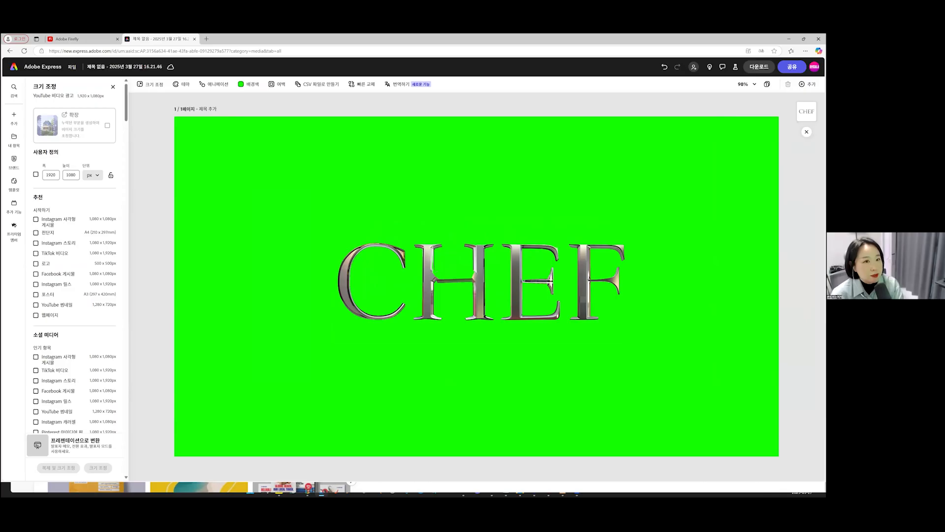
key("super+Down")
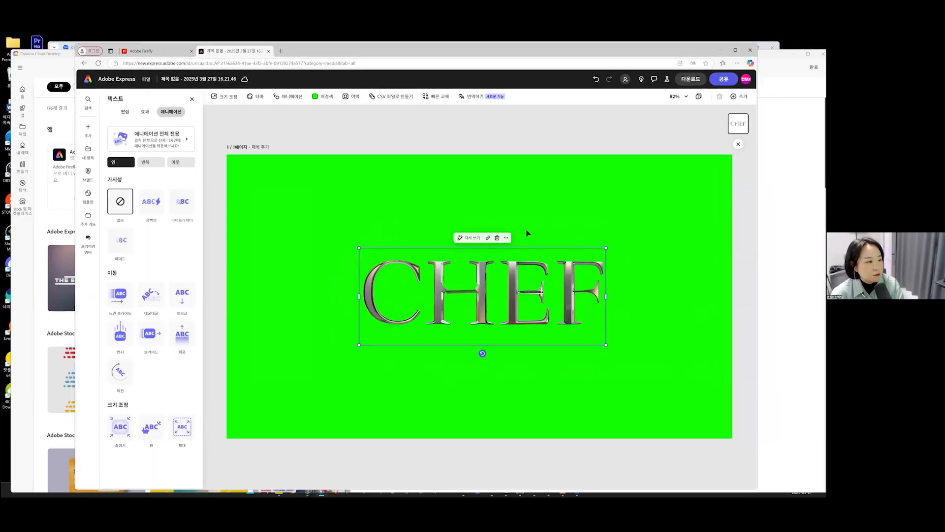
key("Delete")
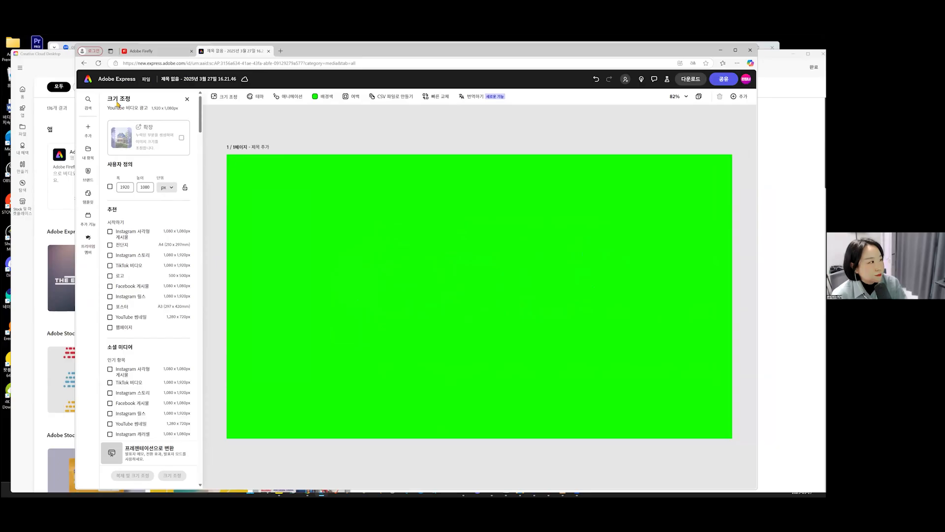
Step: Leave the current design and create a new text effect (텍스트 효과 만들기) project from the Adobe Express home page
left_click(207, 121)
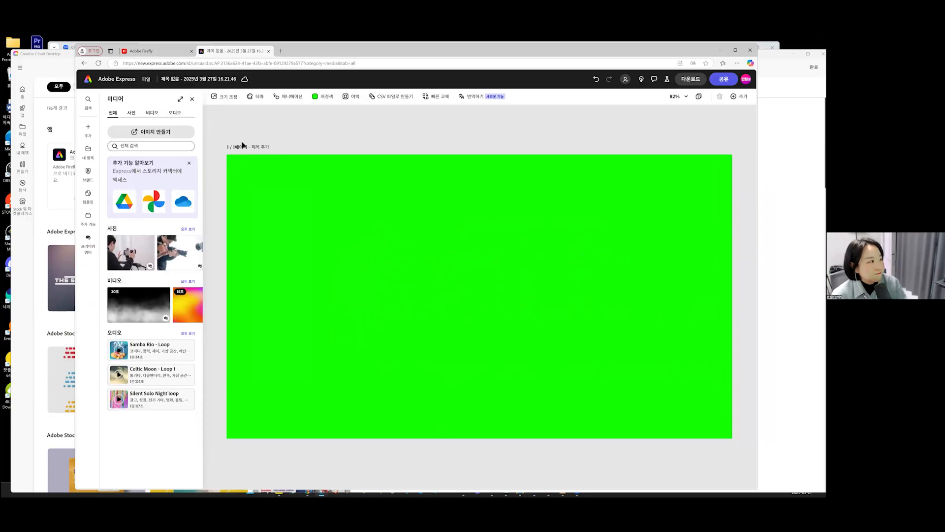
left_click(192, 99)
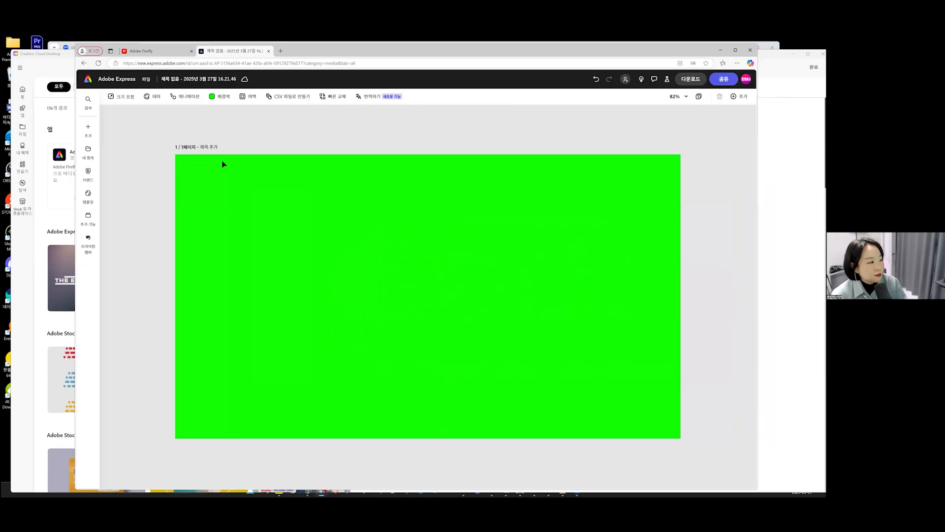
left_click(735, 49)
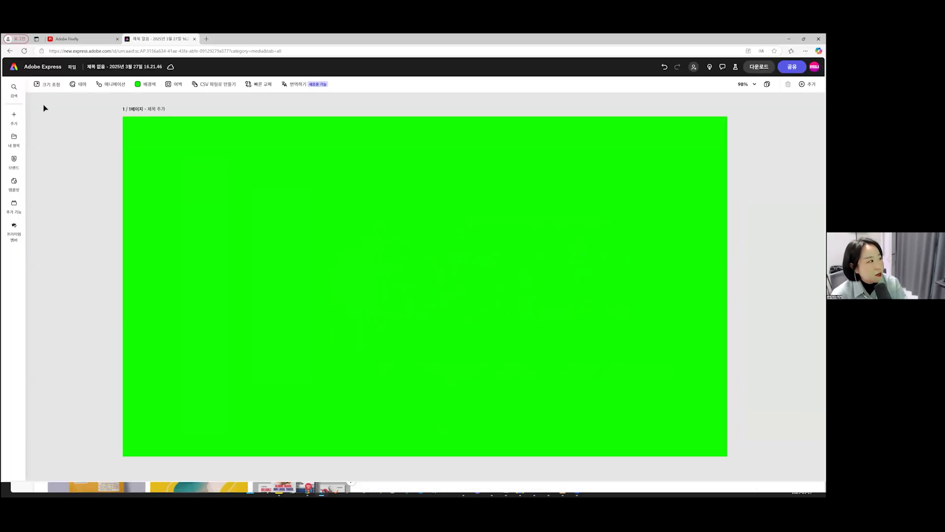
left_click(23, 69)
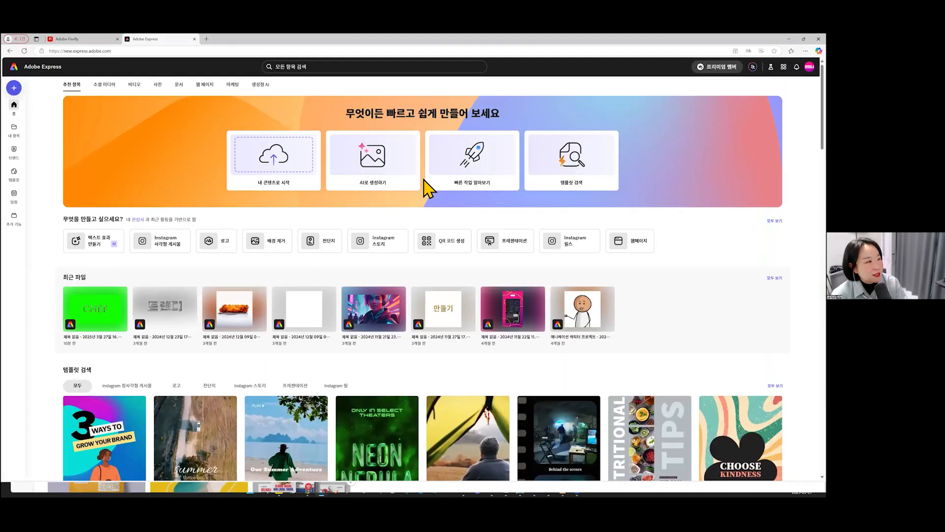
left_click(376, 154)
left_click(337, 323)
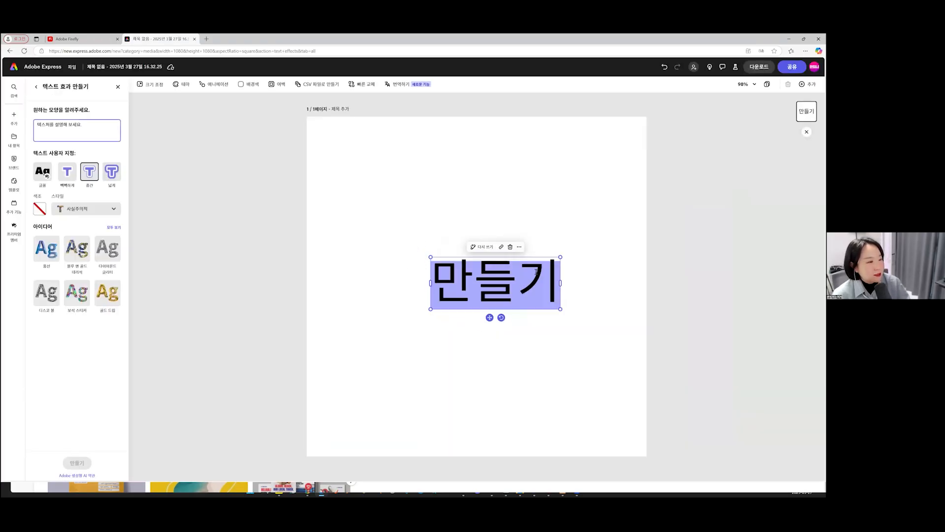
Step: Resize the new project's page to a custom size of 1920 × 1080 px
left_click(150, 84)
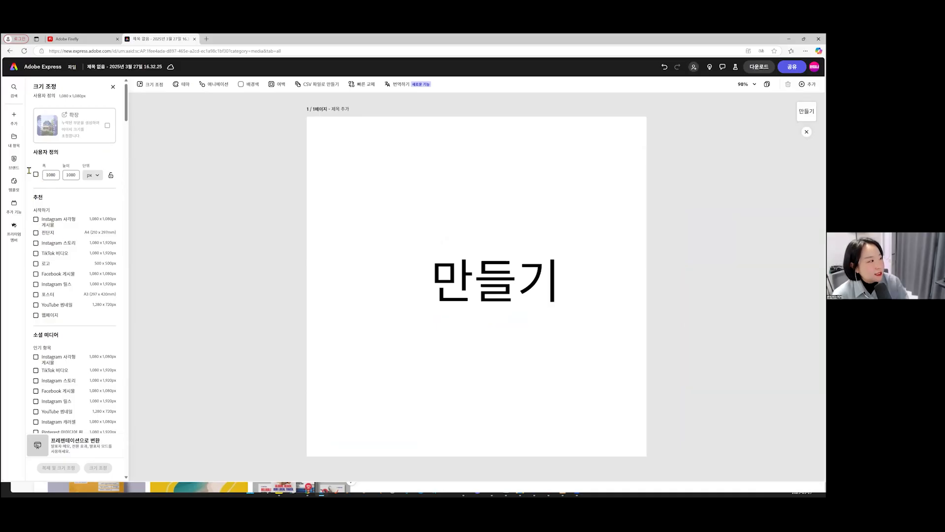
type("1920")
key("Tab")
type("1080")
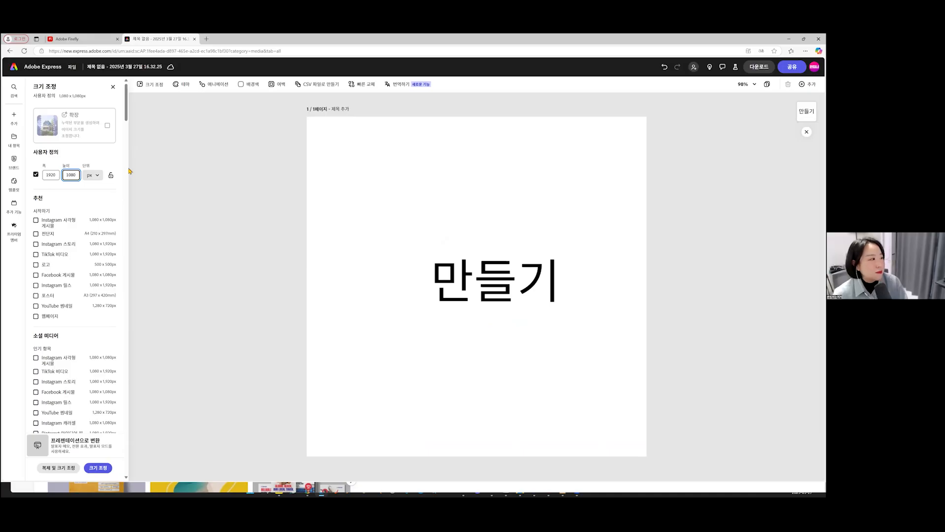
left_click(100, 468)
Step: Reposition the placeholder text 만들기 near the page centre and replace its wording with Creative
left_click(435, 293)
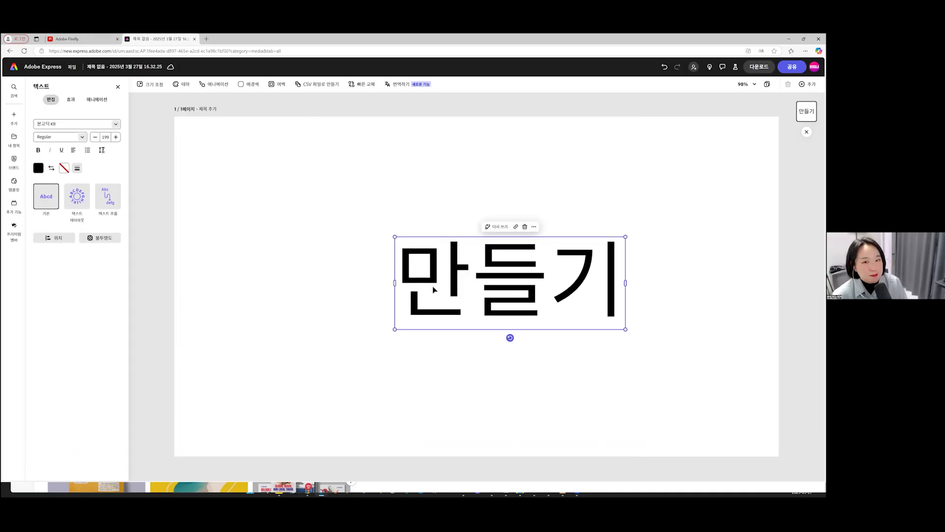
left_click_drag(474, 241, 446, 240)
double_click(446, 240)
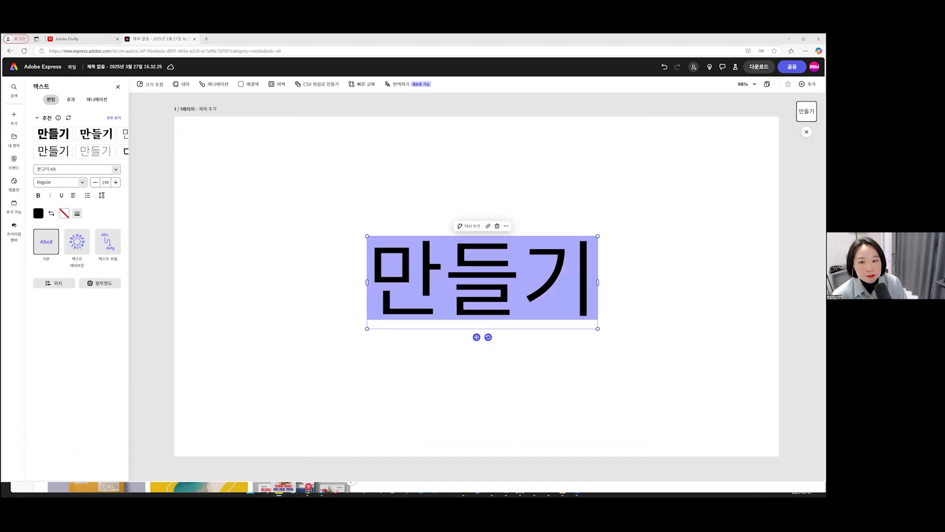
left_click(463, 295)
double_click(421, 256)
type("大ㄱㄷ")
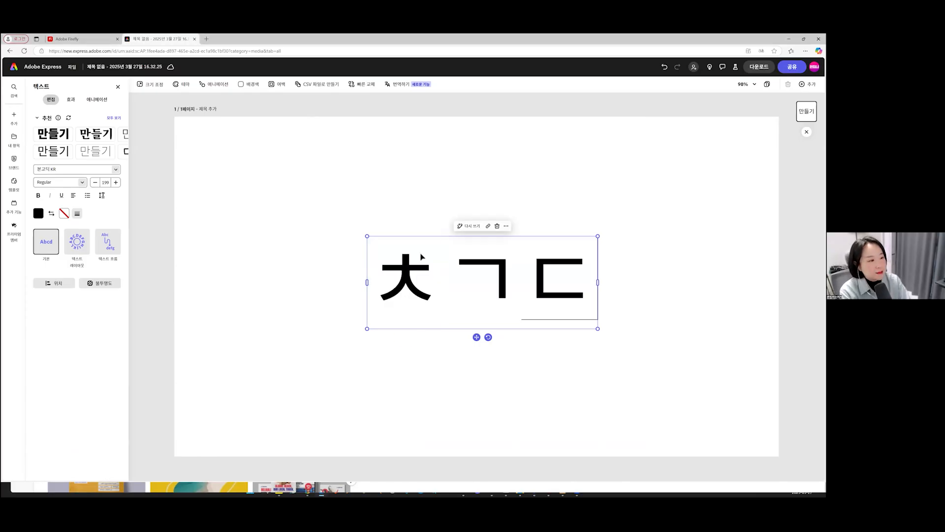
type("Creative")
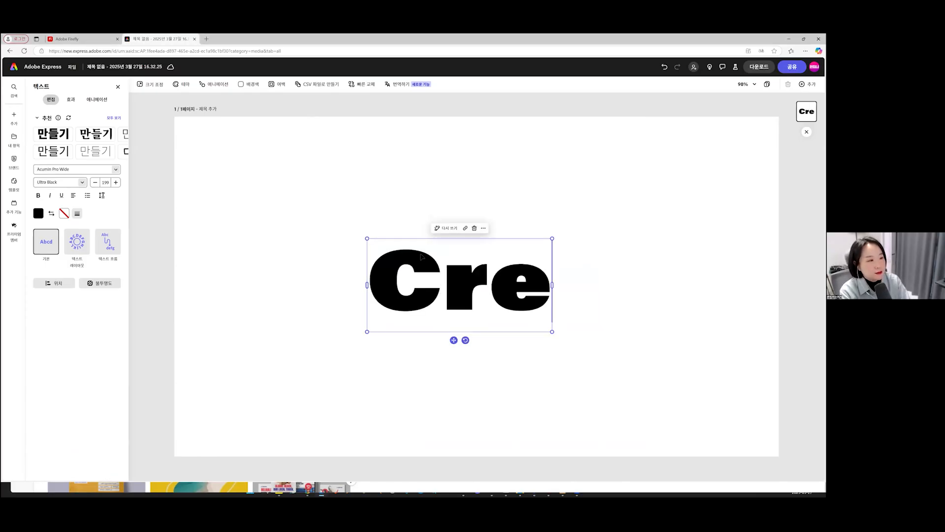
Step: Move the Creative text and widen its box until the whole word fits on one line
left_click_drag(424, 239, 313, 214)
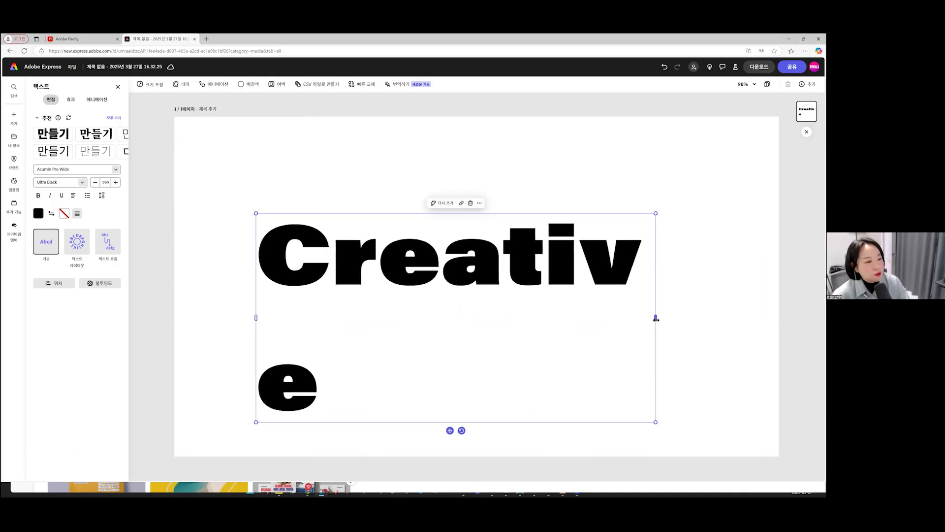
left_click_drag(655, 318, 733, 255)
left_click_drag(627, 215, 628, 226)
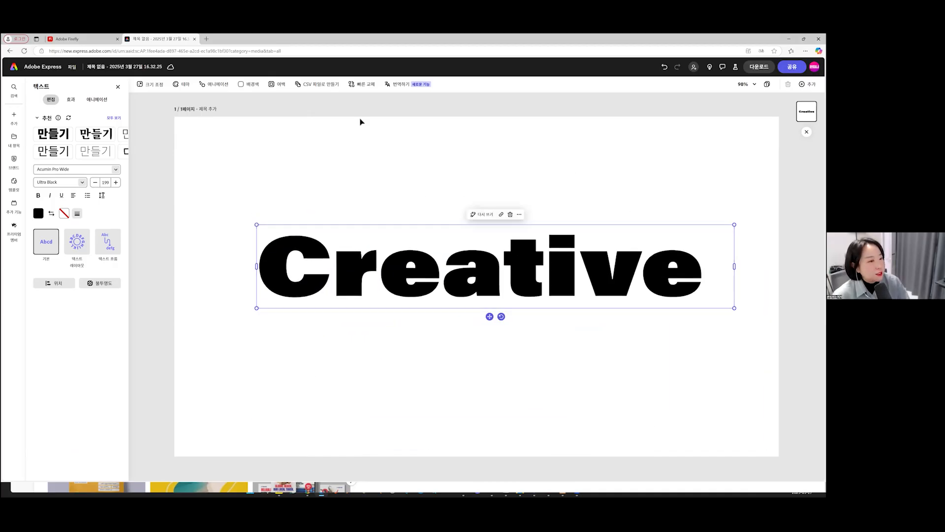
Step: Change the Creative text's font to 본고딕 KR Bold
left_click(116, 170)
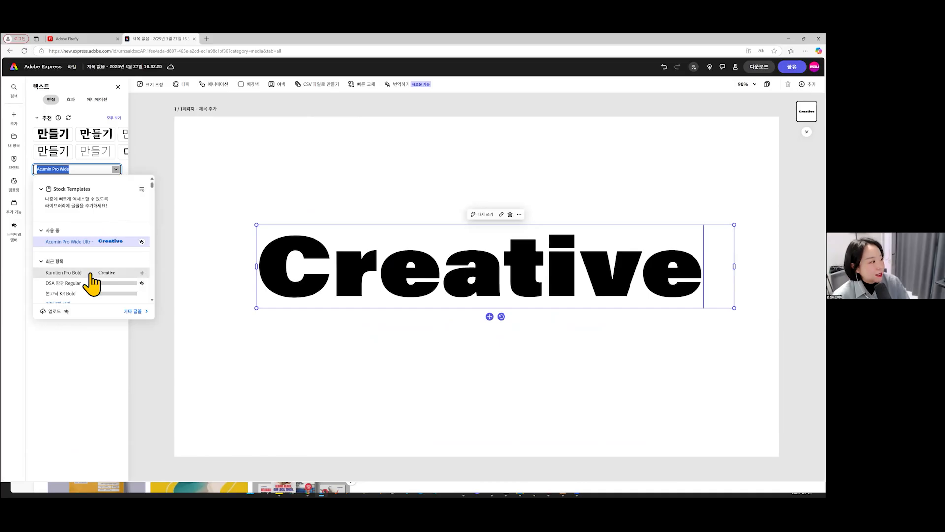
scroll(75, 283, "down", 2)
scroll(74, 283, "up", 1)
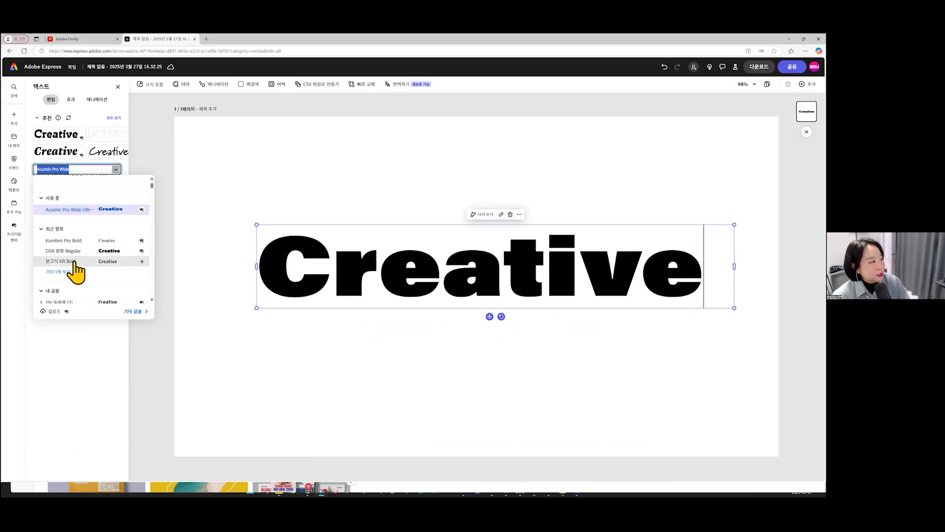
left_click(75, 270)
Step: Narrow the Creative text box to fit the word and centre it on the page
left_click_drag(665, 224, 675, 248)
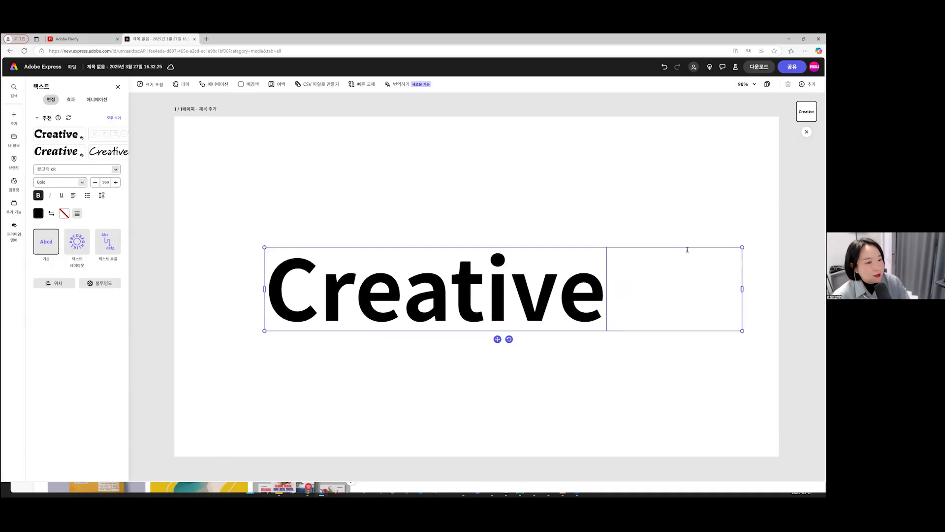
left_click_drag(743, 289, 634, 289)
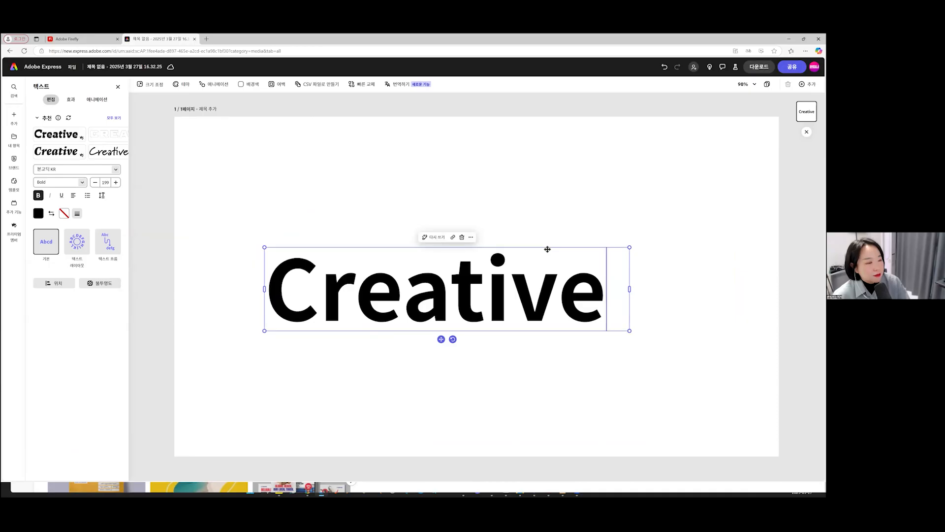
left_click_drag(545, 248, 608, 250)
left_click_drag(690, 290, 675, 289)
left_click_drag(576, 252, 570, 244)
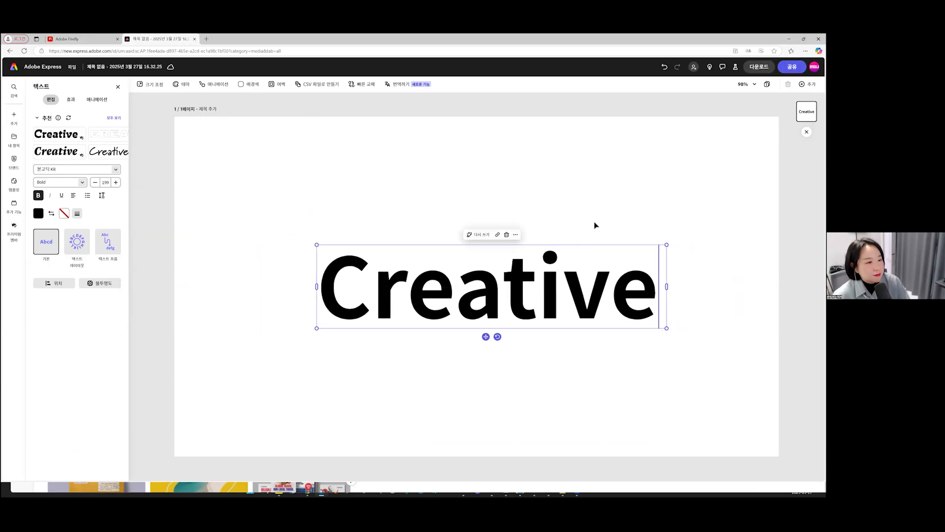
left_click(344, 152)
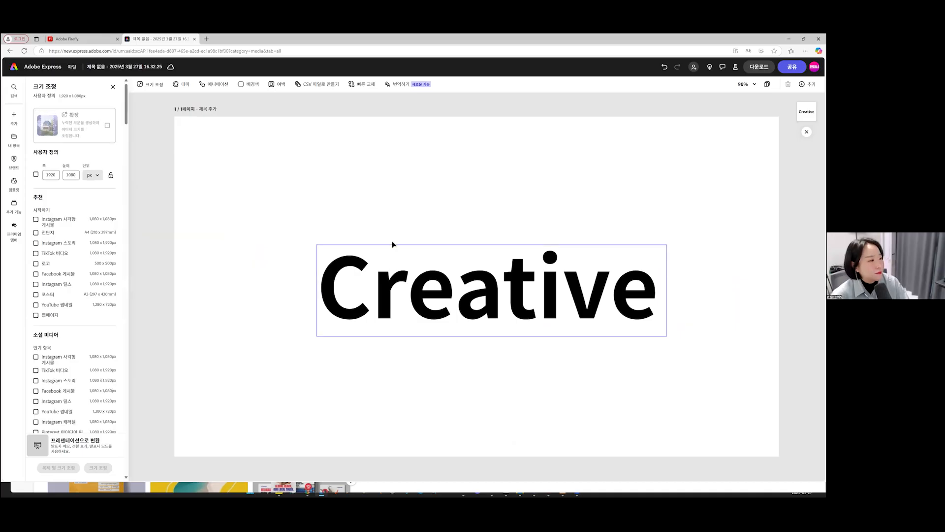
Step: Preview the typewriter (타이프라이터) entrance animation on the Creative text, and apply the flicker (깜빡임) entrance animation instead
left_click(393, 246)
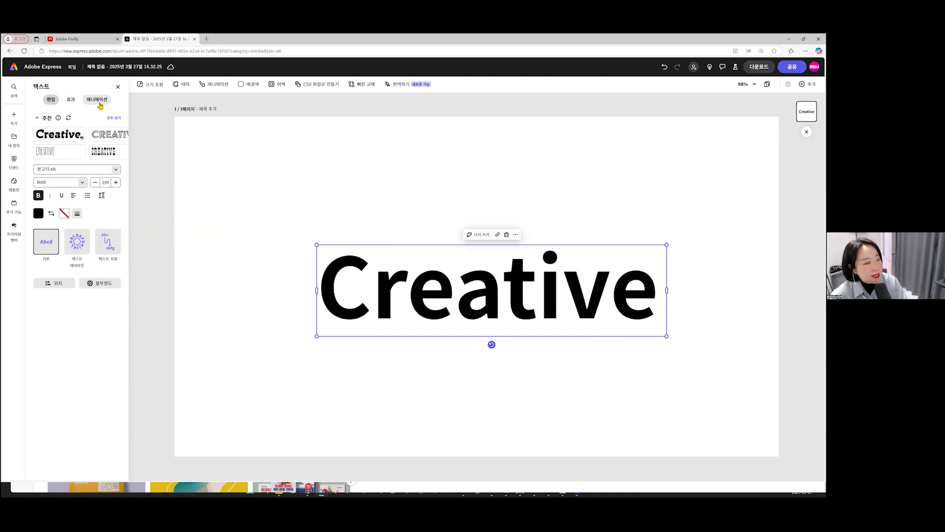
left_click(98, 101)
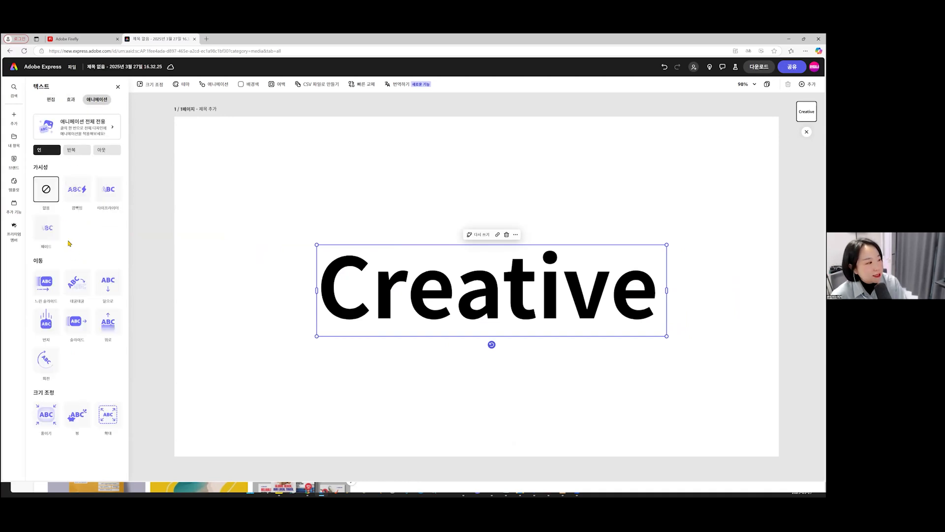
left_click(109, 195)
key("space")
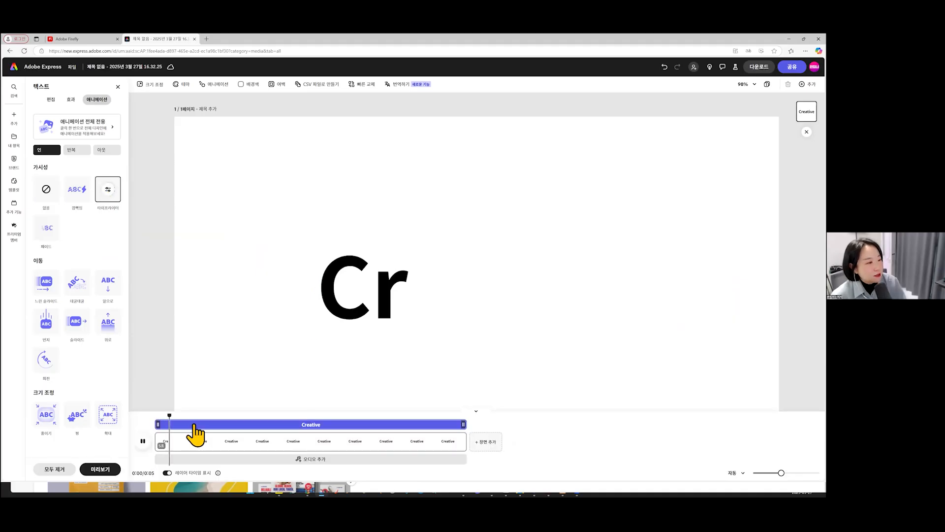
key("space")
left_click(85, 205)
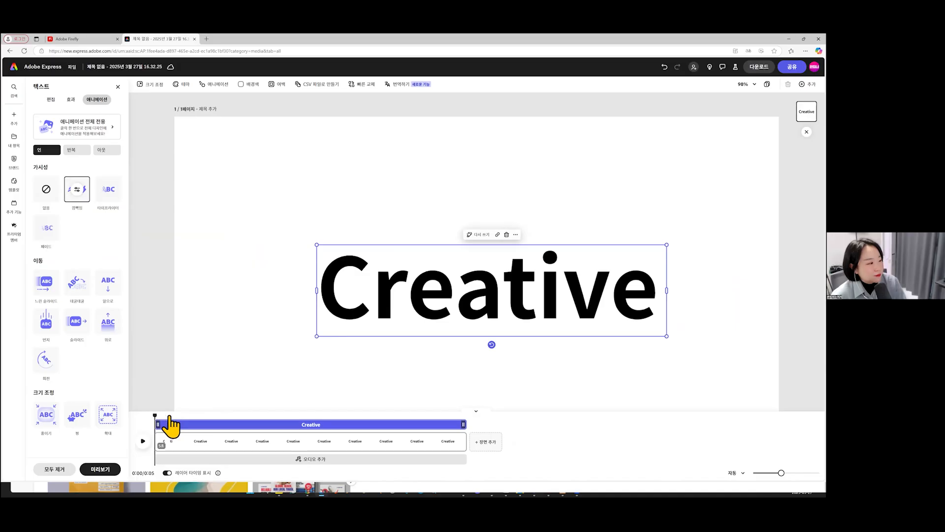
left_click(106, 197)
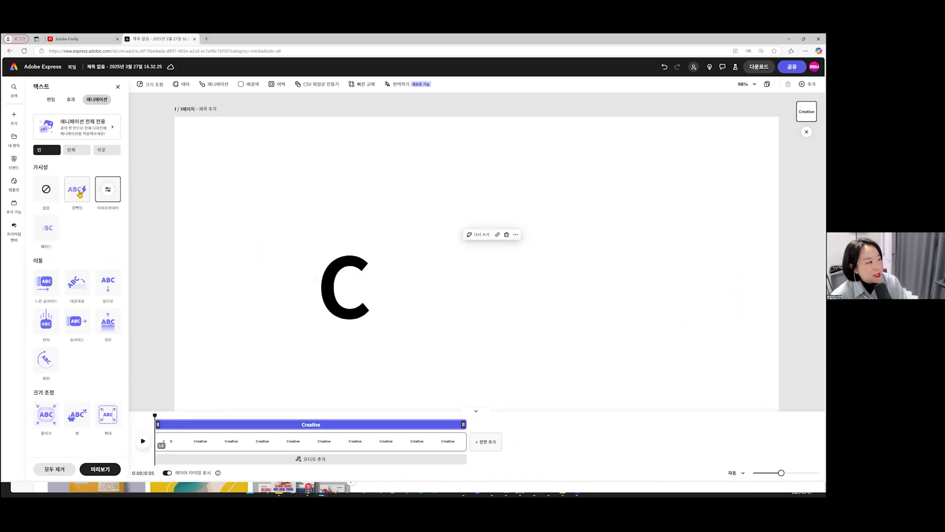
left_click(79, 193)
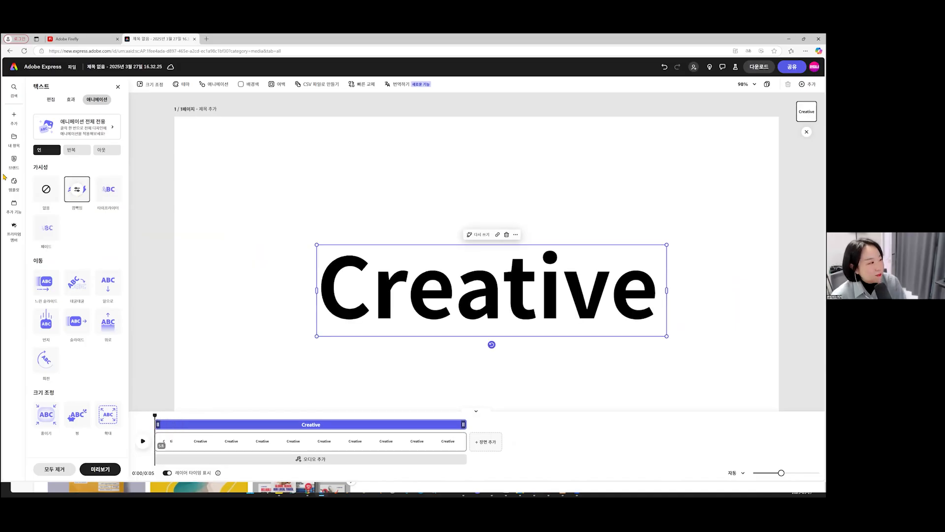
Step: Set the "Creative" text's flicker animation to a 1.04-second duration and speed 37, and preview it
left_click(76, 192)
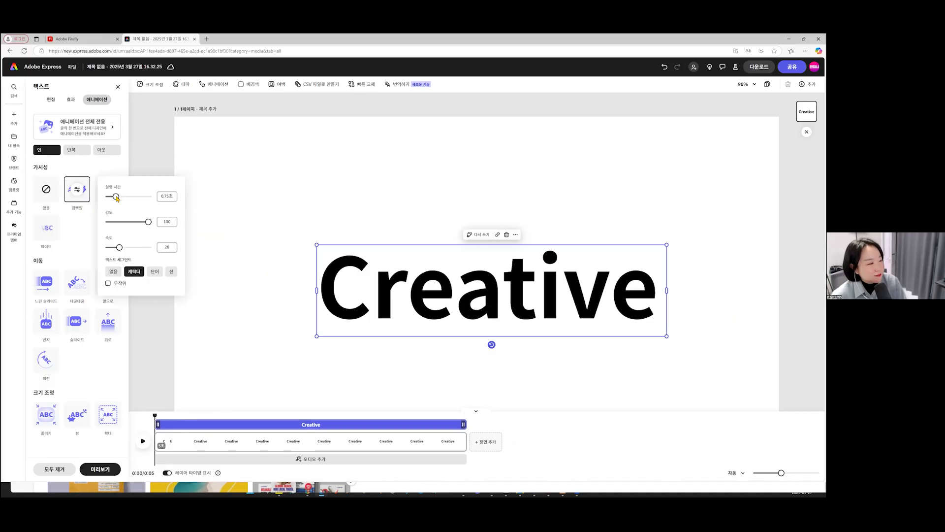
left_click_drag(119, 251, 121, 250)
left_click_drag(116, 197, 121, 197)
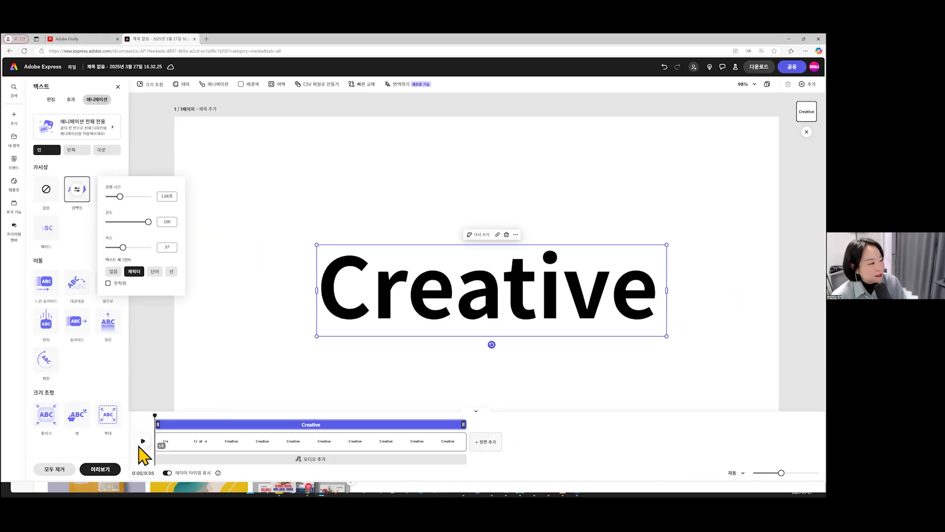
left_click(143, 443)
left_click(144, 441)
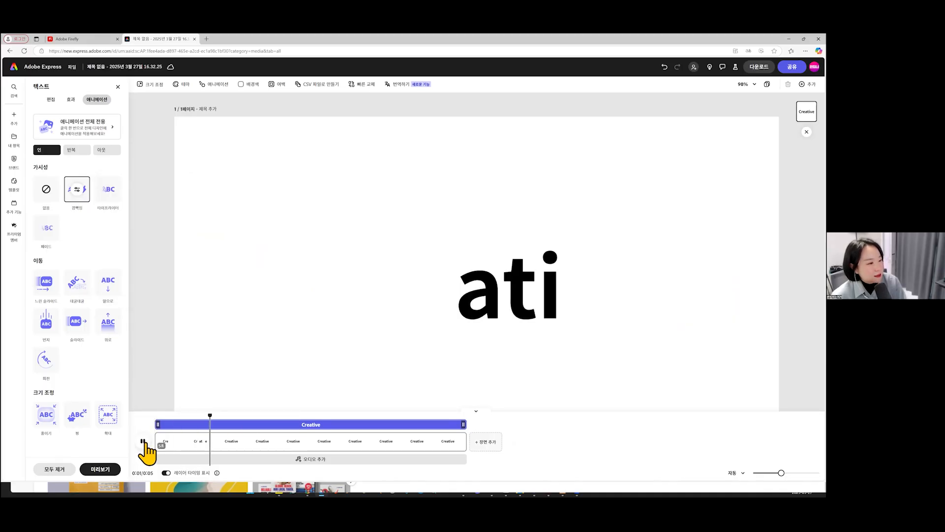
left_click(158, 422)
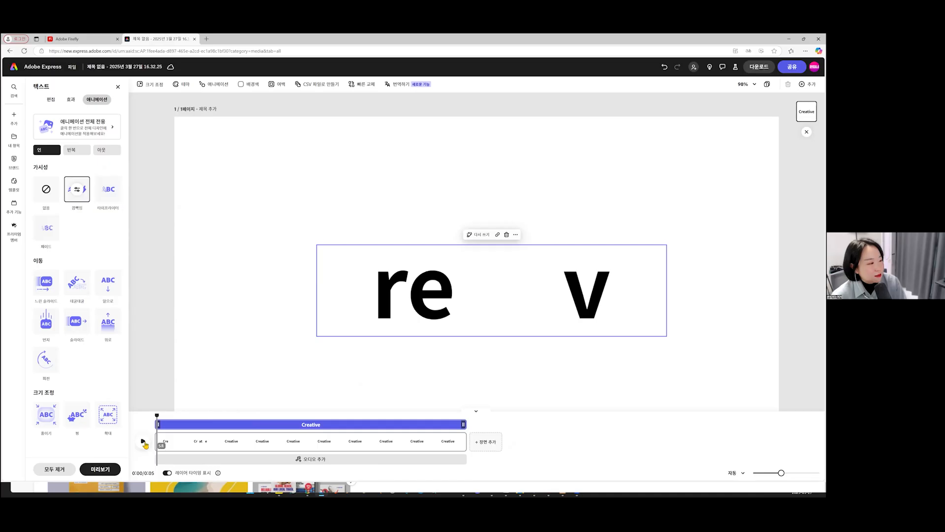
left_click(143, 442)
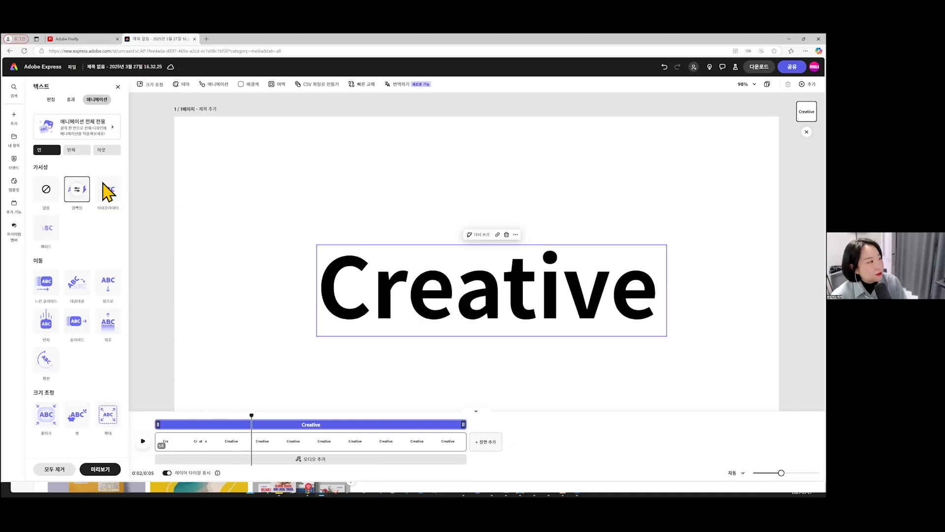
Step: Adjust the flicker animation to a 0.83-second duration and speed 35, previewing the motion from the start
left_click(79, 192)
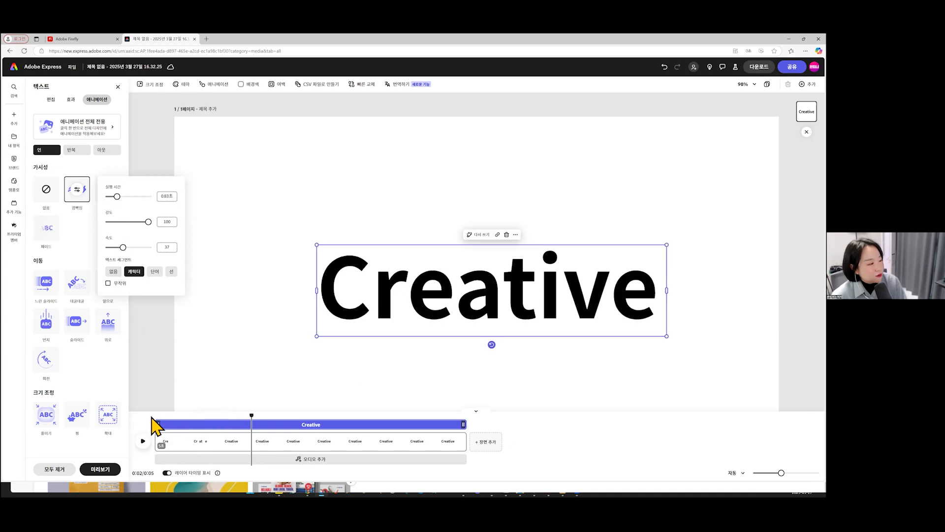
left_click(143, 441)
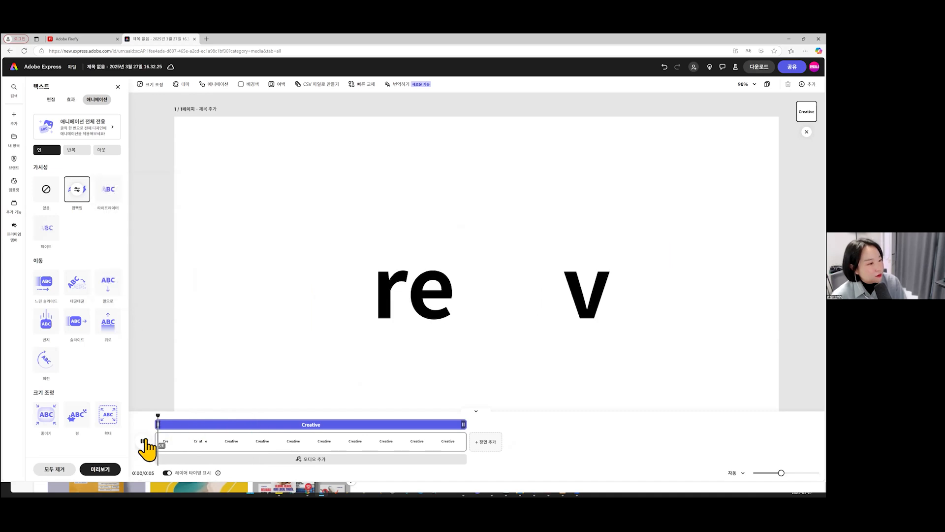
left_click(143, 441)
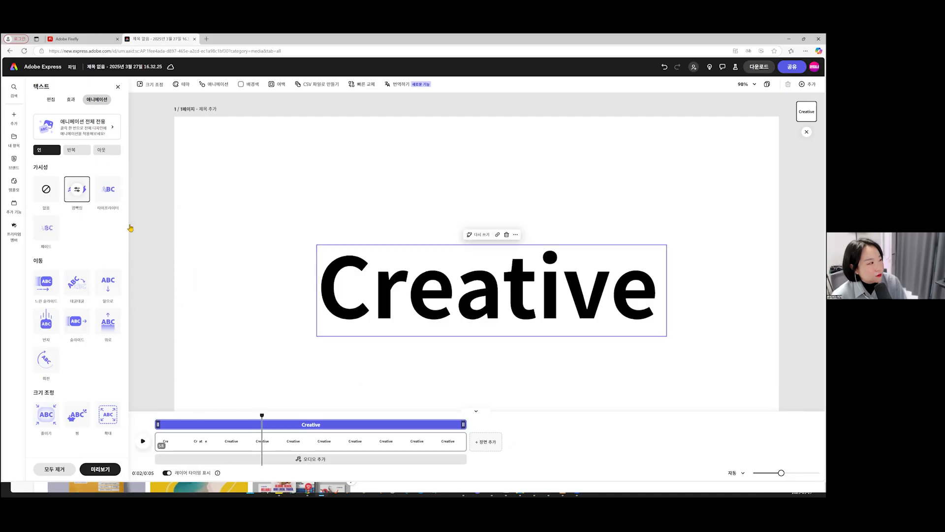
left_click(79, 190)
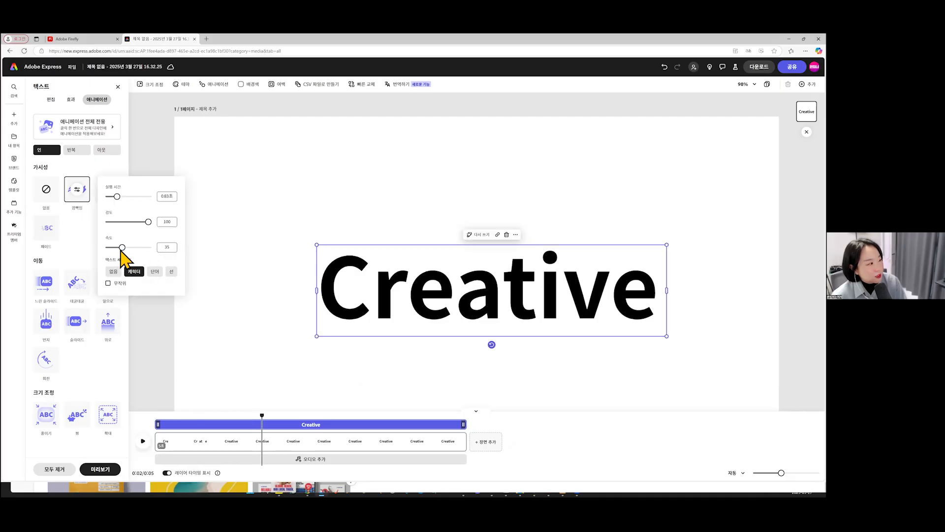
left_click(161, 415)
left_click(160, 417)
left_click(143, 441)
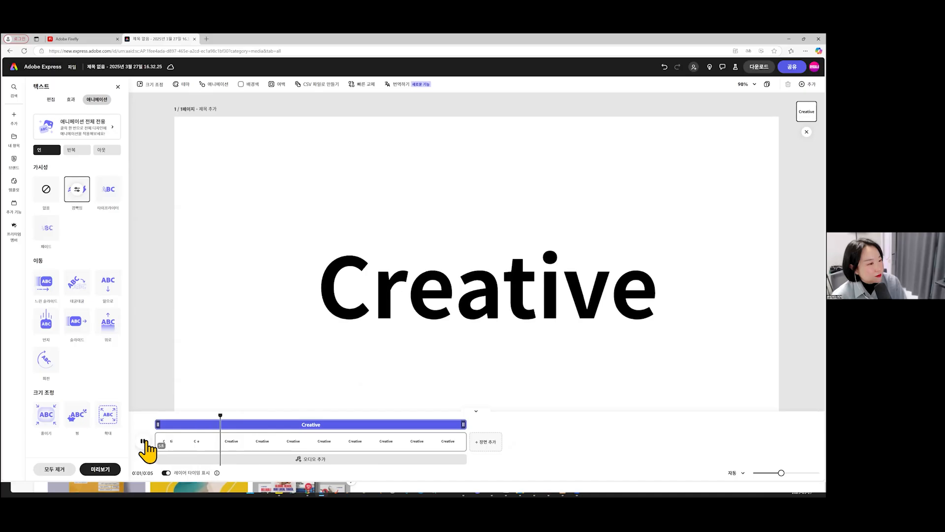
left_click(143, 441)
Step: Move the "Creative" text slightly upward on the page
left_click(553, 252)
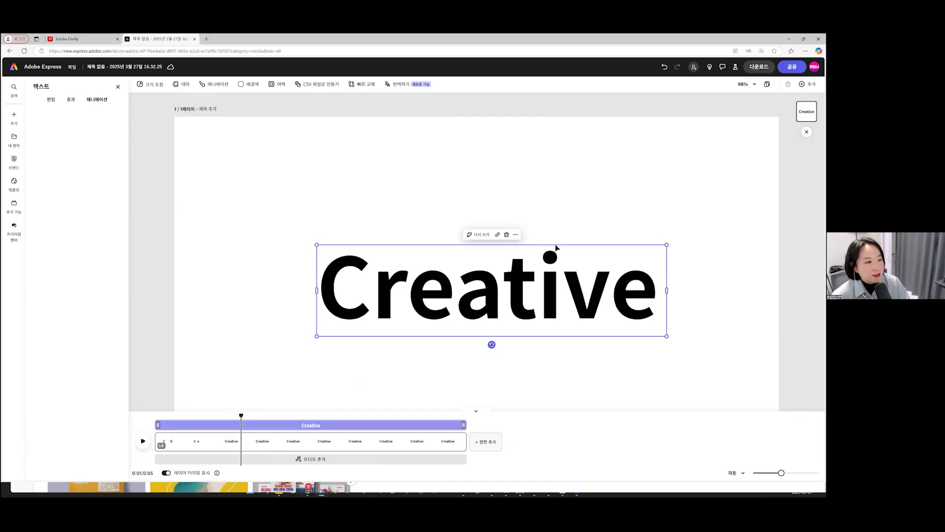
left_click_drag(553, 245, 551, 230)
left_click(540, 238)
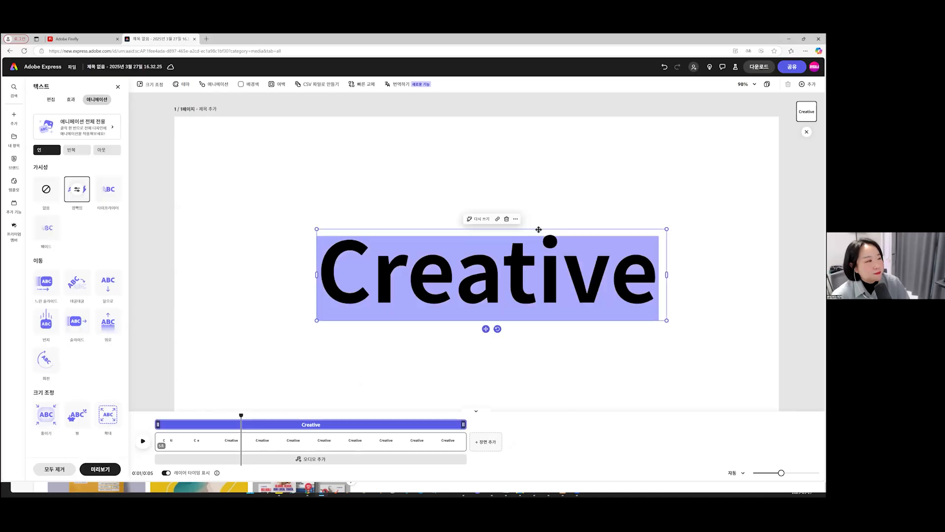
Step: Change the page's background colour to fully saturated bright green
left_click(248, 84)
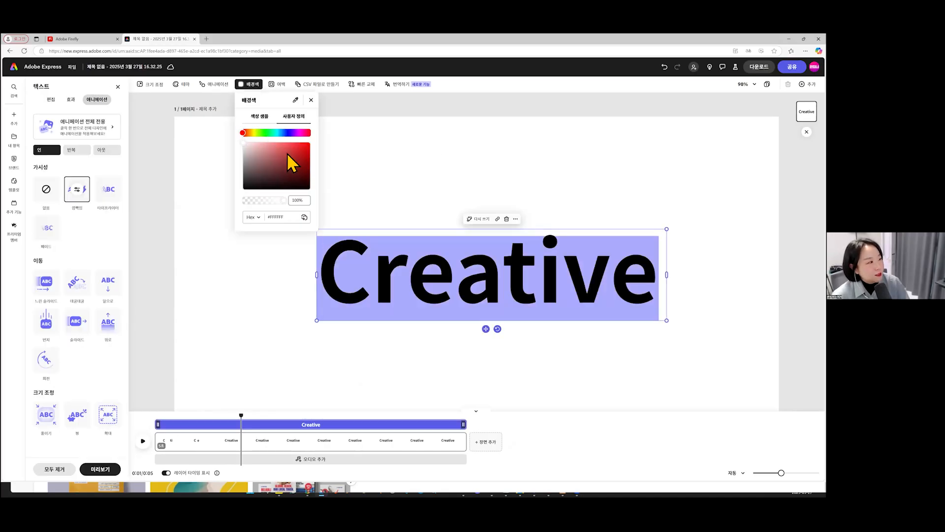
left_click(265, 132)
left_click_drag(312, 151, 443, 154)
left_click(549, 213)
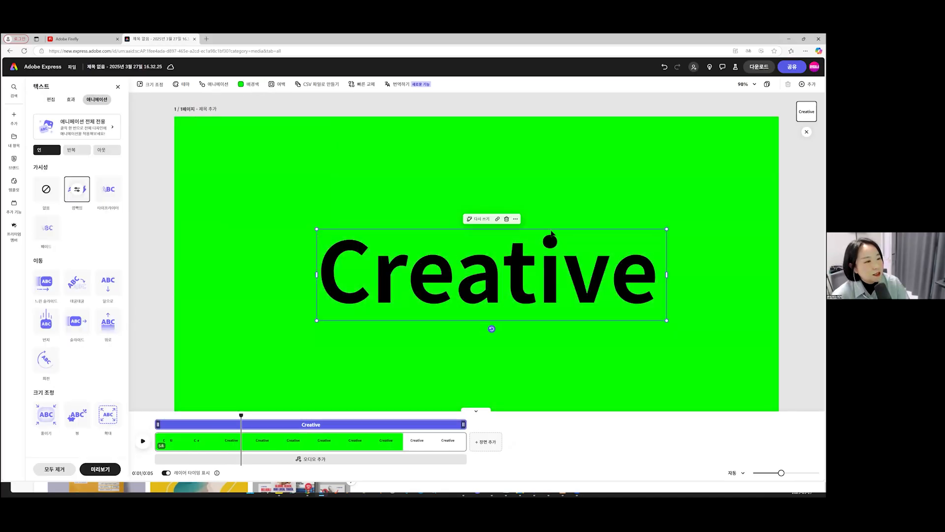
Step: Change the fill colour of the "Creative" text to white (#FFFFFF)
double_click(367, 233)
left_click(53, 98)
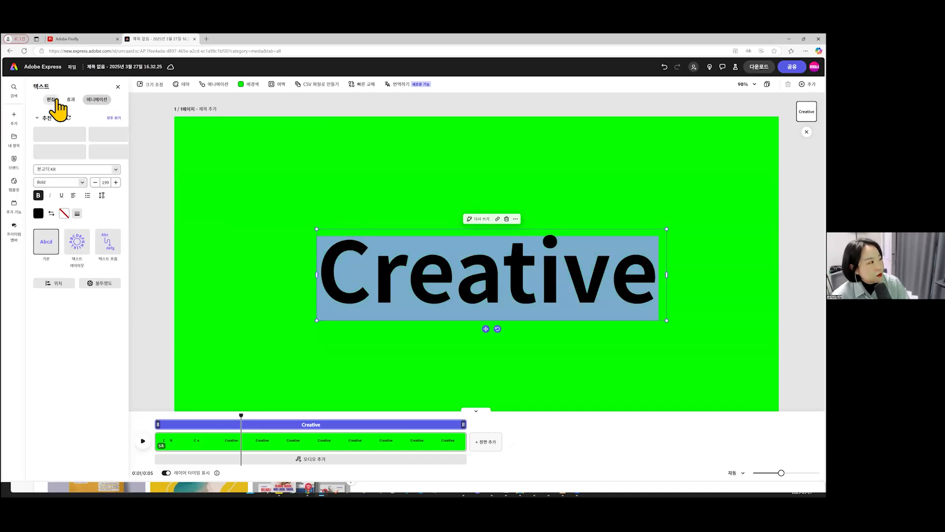
left_click(38, 214)
left_click(49, 191)
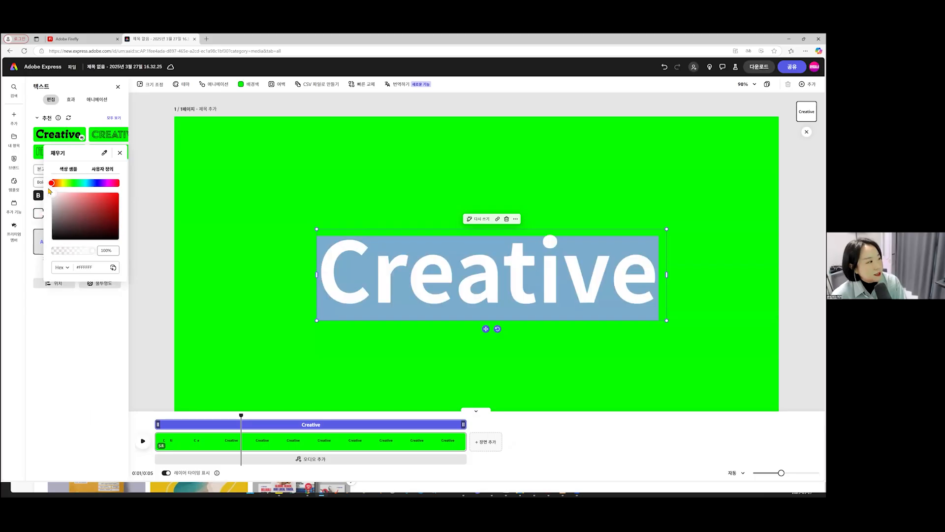
left_click(262, 198)
key("Escape")
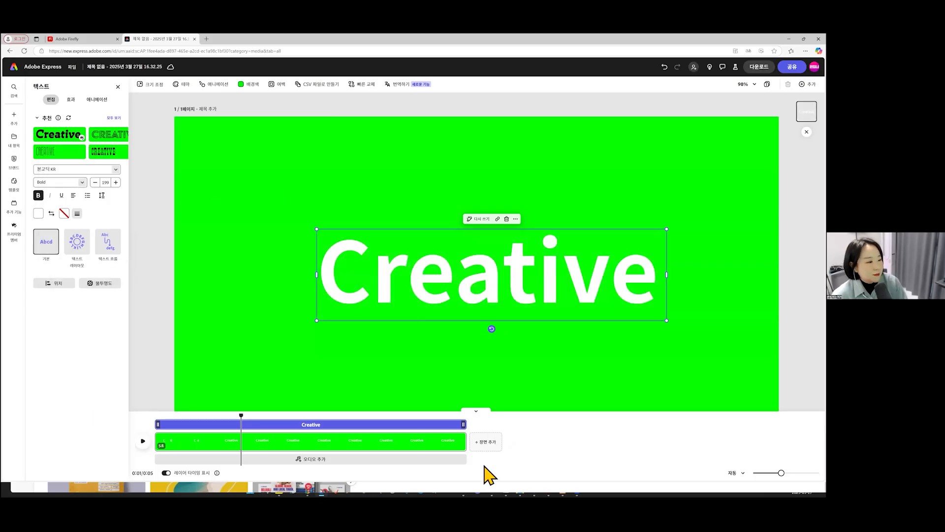
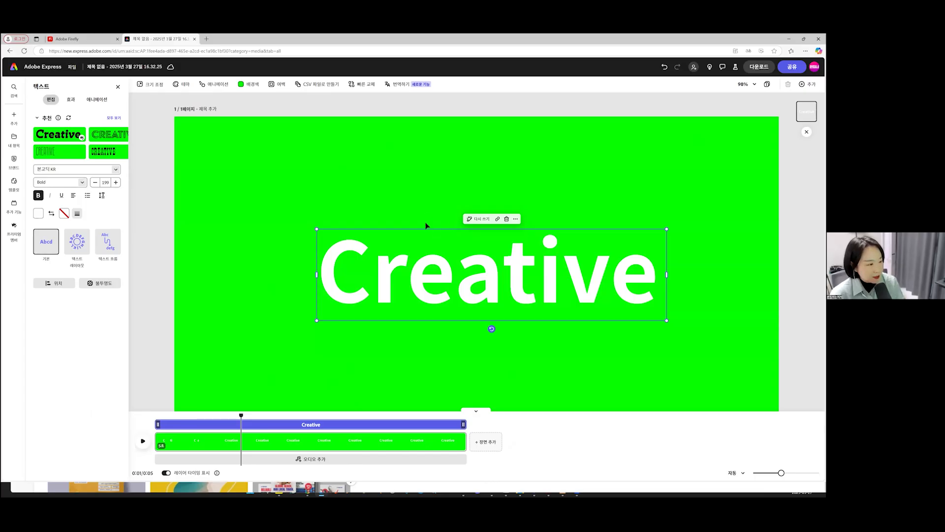
Step: Center-align the "Creative" text within its text box
left_click(483, 226)
left_click(484, 231)
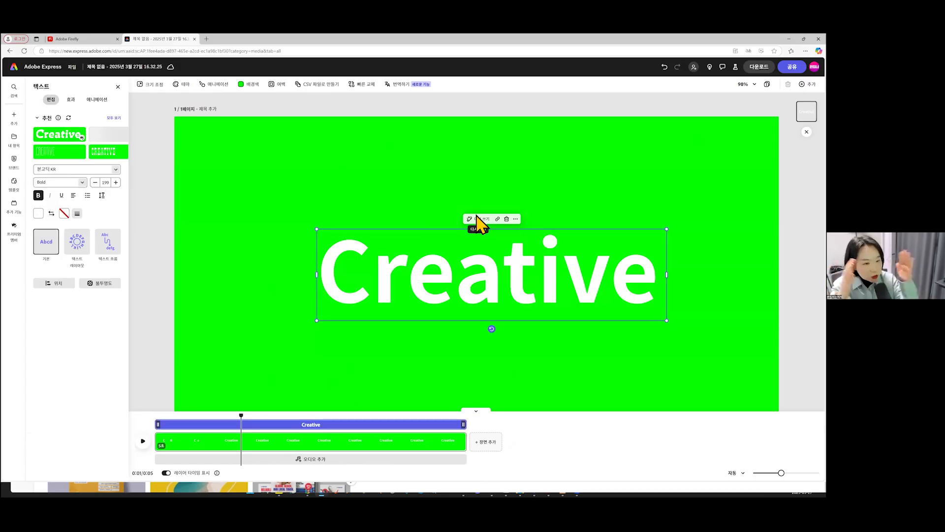
left_click(416, 236)
left_click(418, 234)
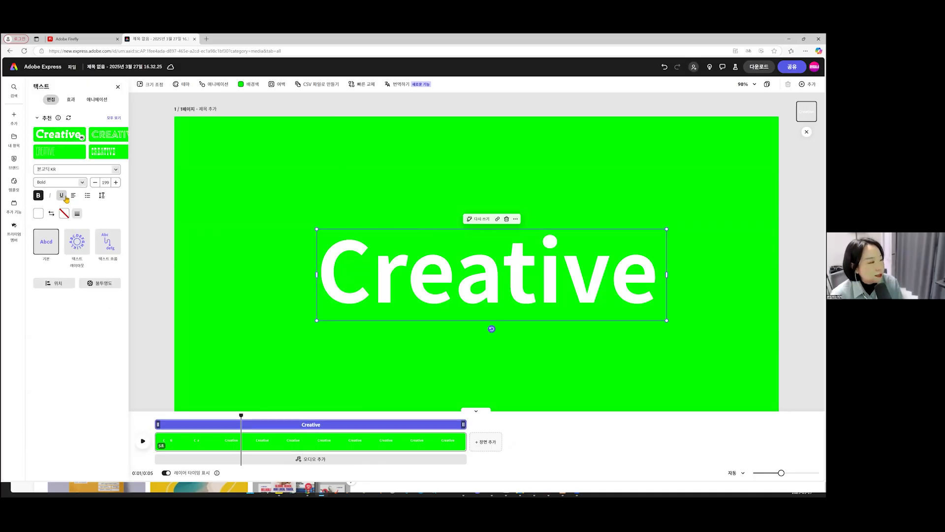
left_click(73, 196)
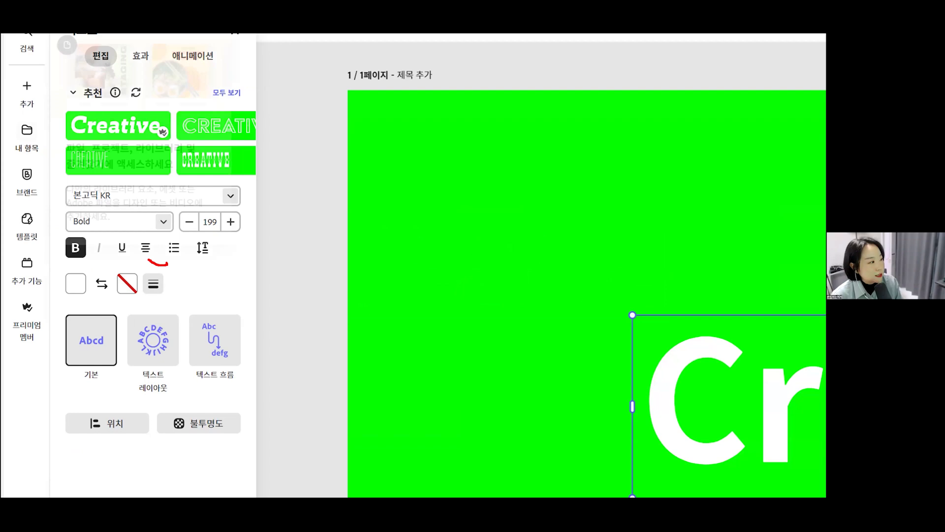
left_click_drag(148, 259, 162, 254)
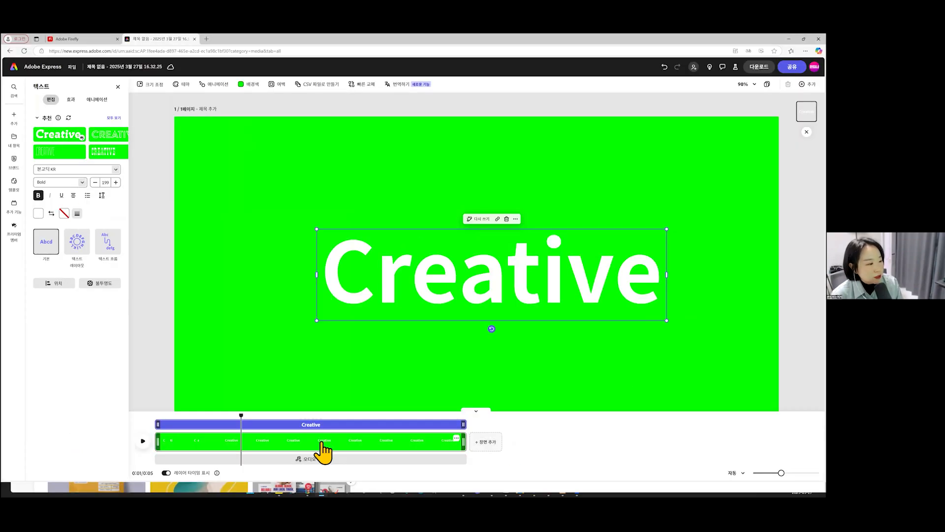
Step: Duplicate the "Creative" scene and replace the text in the copy with "Funny"
left_click(321, 445)
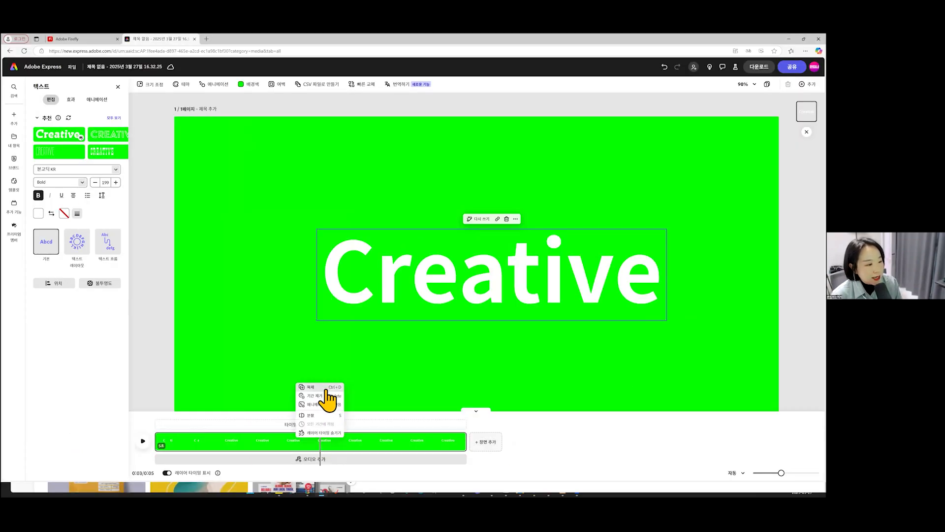
left_click(327, 395)
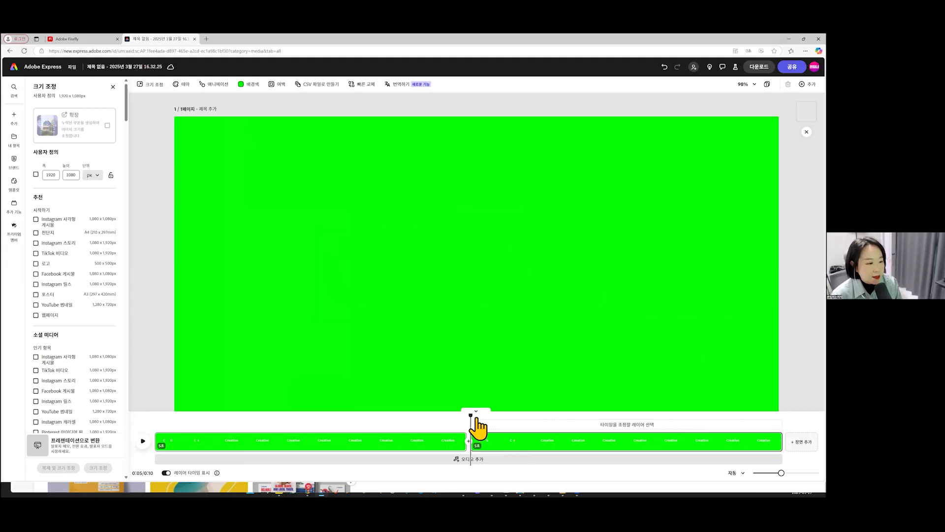
left_click(530, 415)
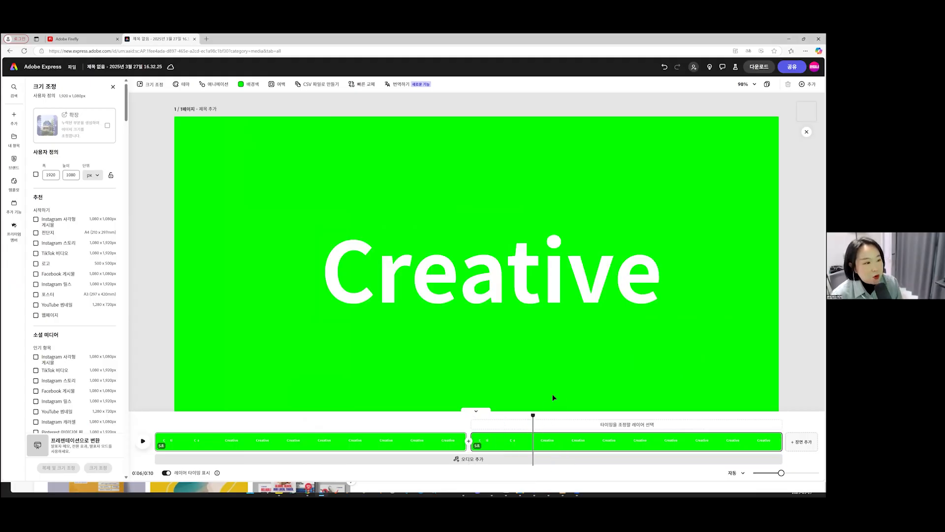
double_click(500, 277)
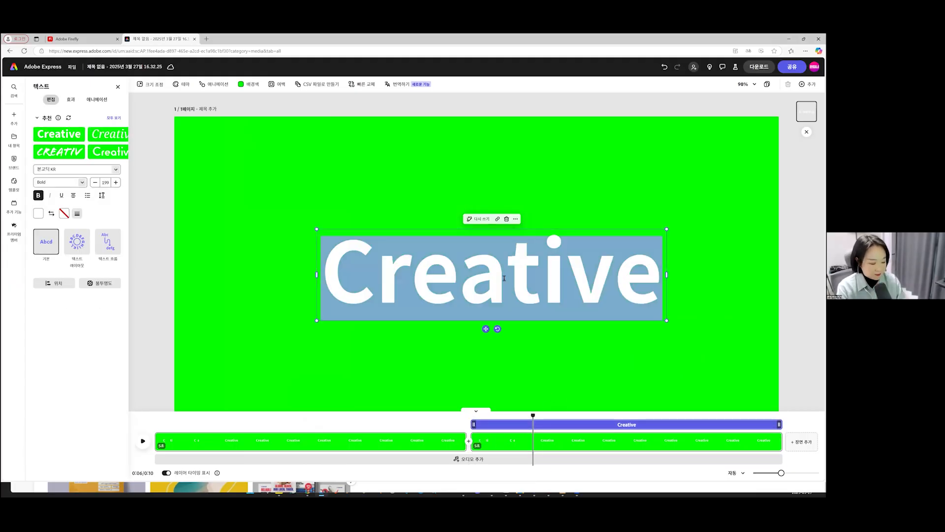
type("FU")
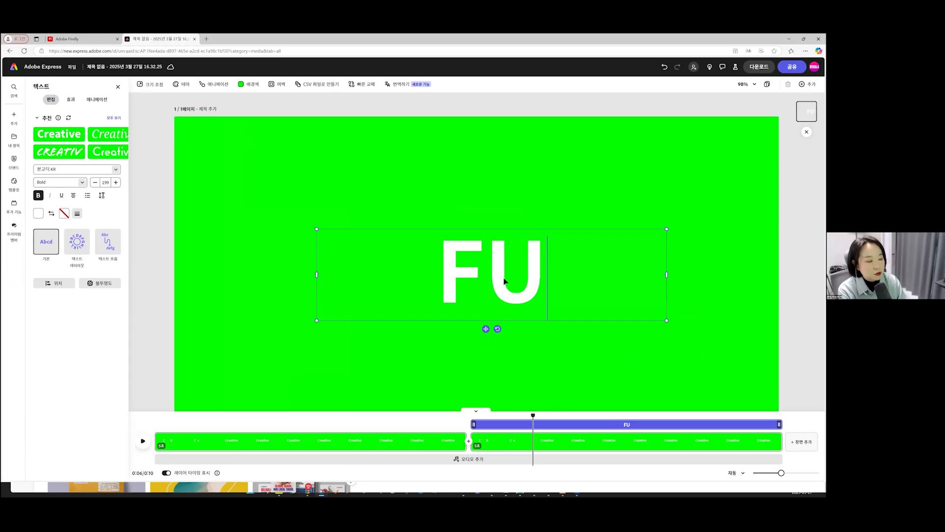
key("BackSpace")
type("unny")
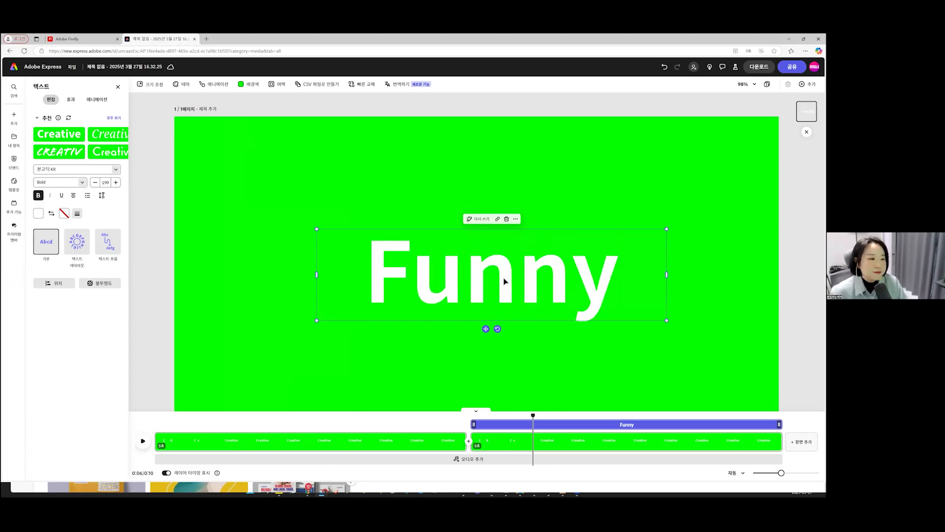
Step: Duplicate the "Funny" scene and replace the text in the new third scene with "Sensory"
left_click(593, 444)
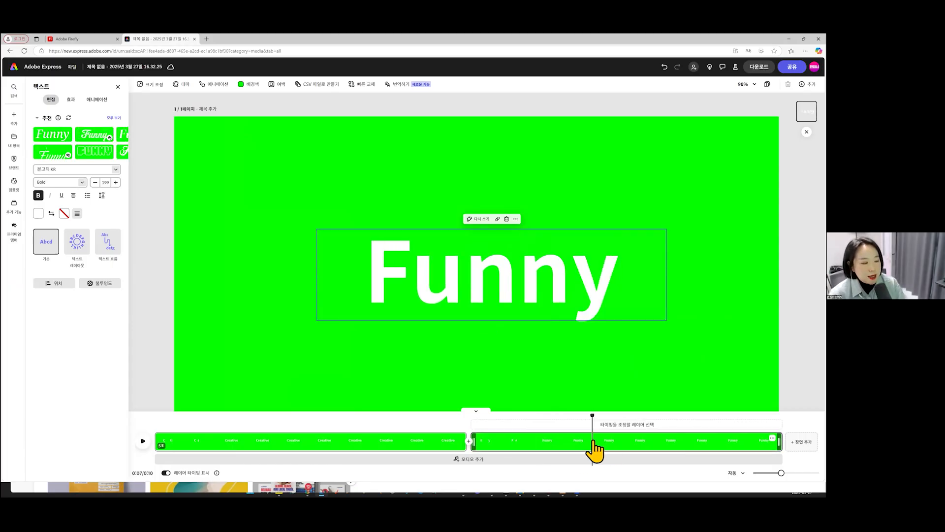
right_click(593, 444)
left_click(596, 386)
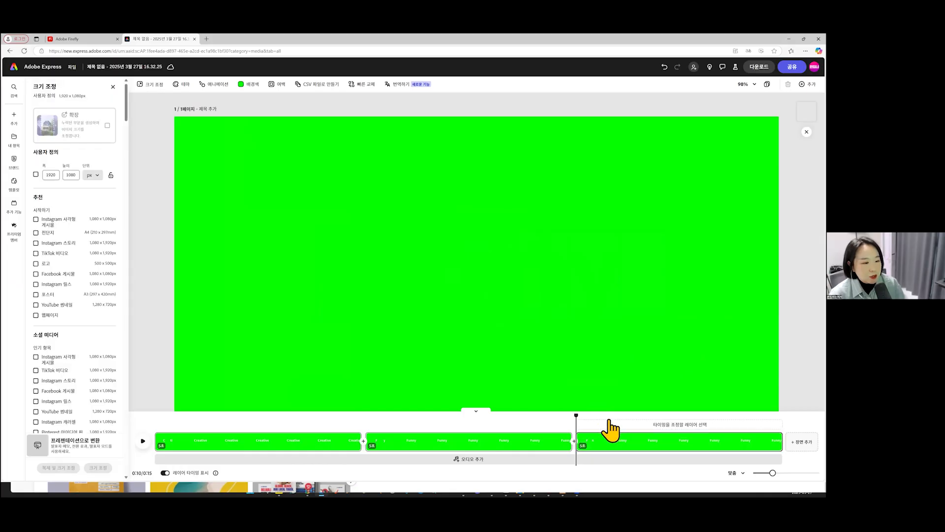
left_click(640, 440)
left_click(376, 282)
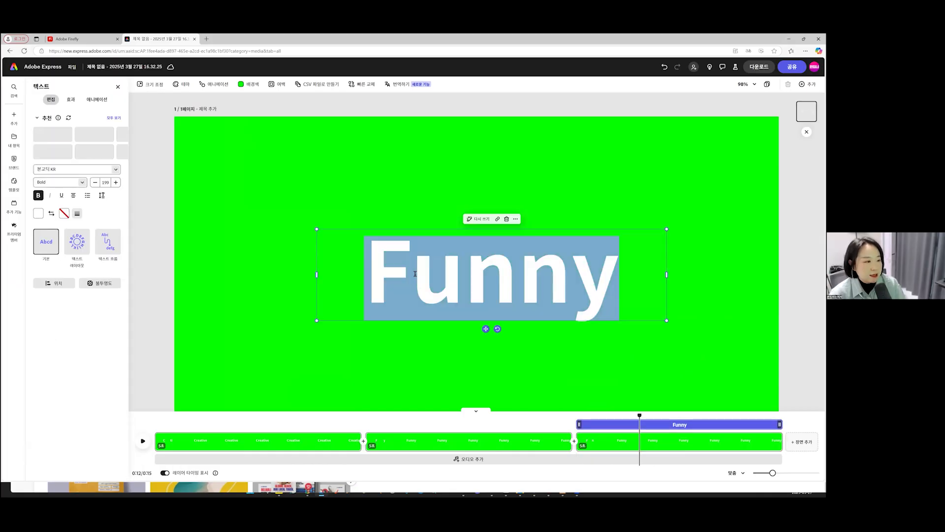
left_click_drag(376, 282, 634, 275)
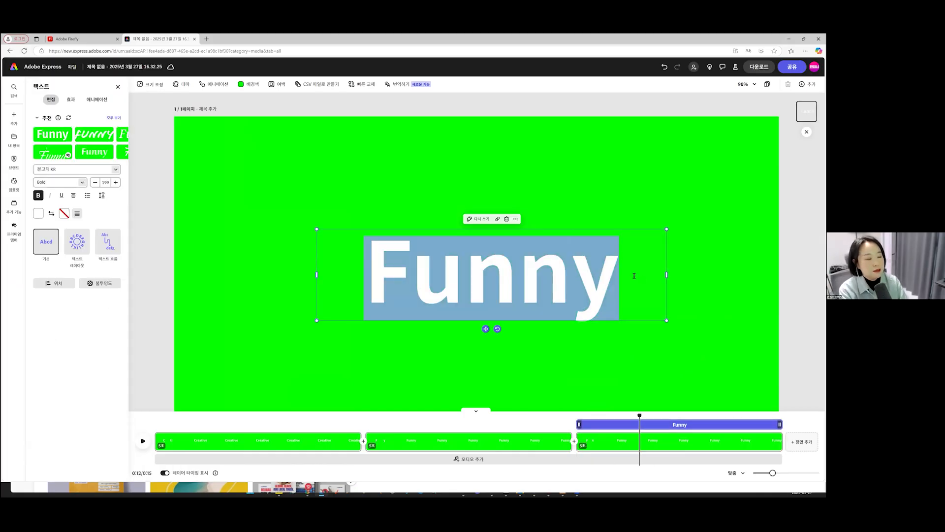
type("Sensory")
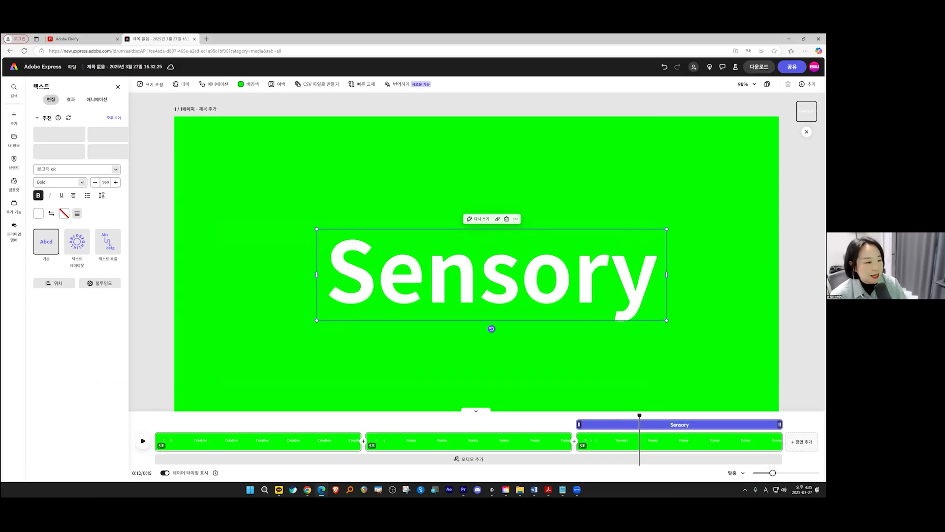
Step: Play the three-scene animation from the first scene and pause it during the "Sensory" scene
left_click(167, 441)
left_click(145, 439)
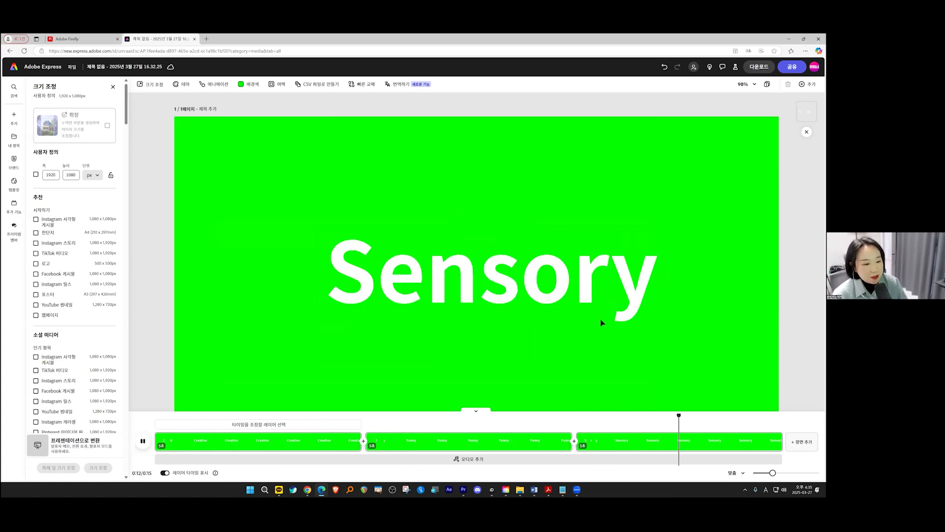
key("space")
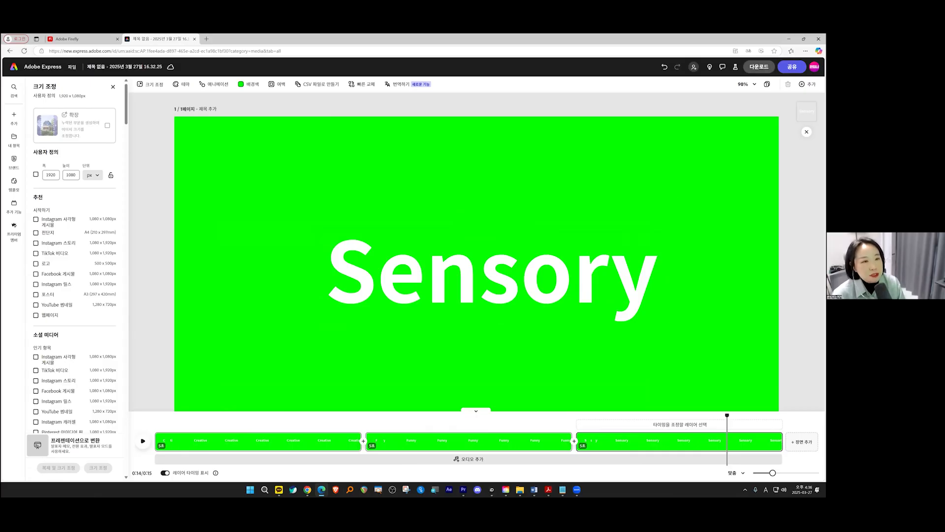
Step: Download the three-scene text animation as an MP4 at 1080p and switch to Premiere Pro
left_click(759, 66)
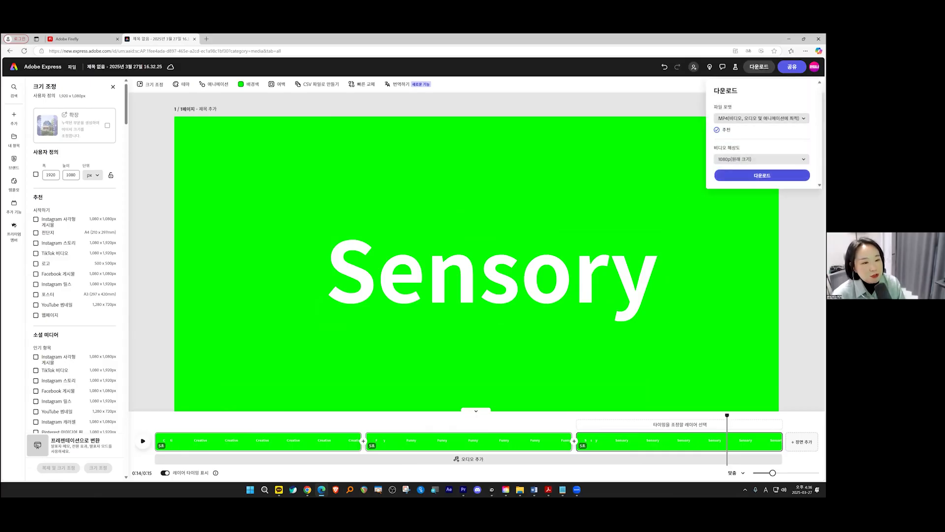
left_click(762, 175)
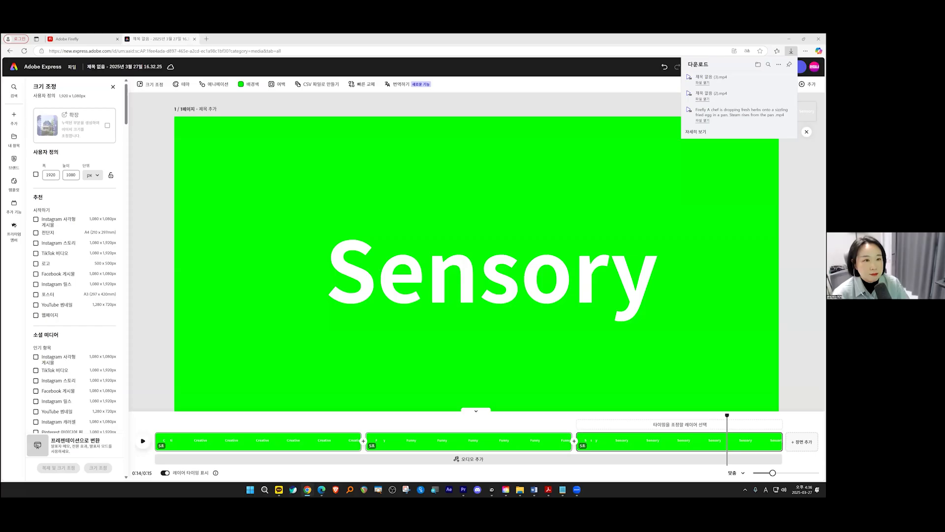
left_click(789, 39)
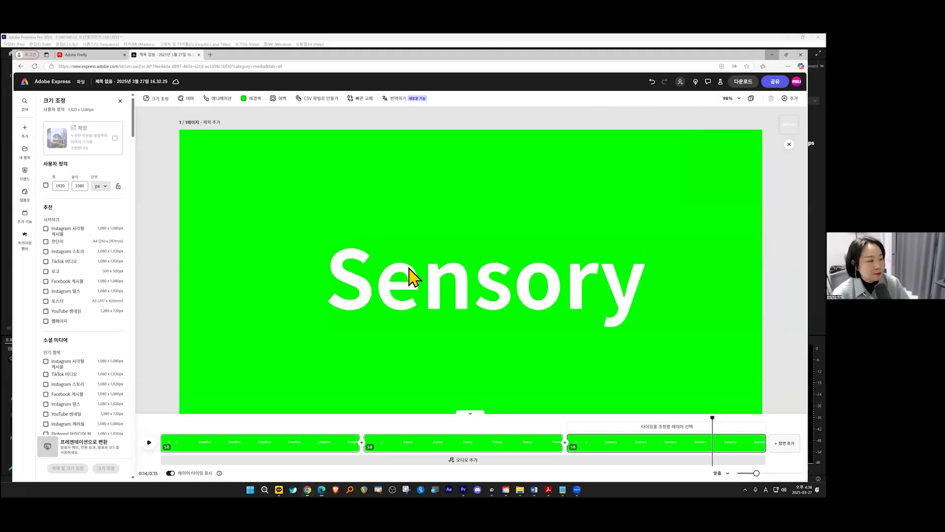
Step: Import 제목 없음 (1).mp4 from the Downloads folder into the project
mouse_move(522, 487)
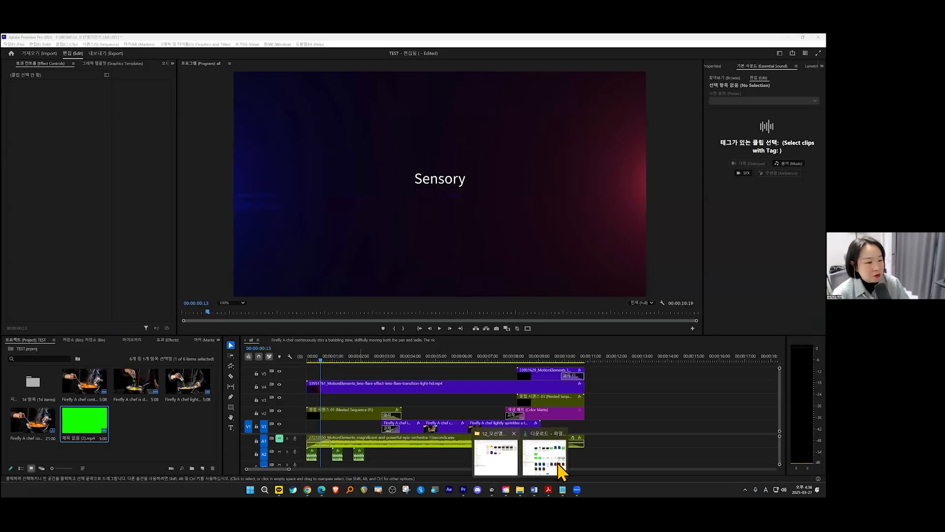
left_click(552, 460)
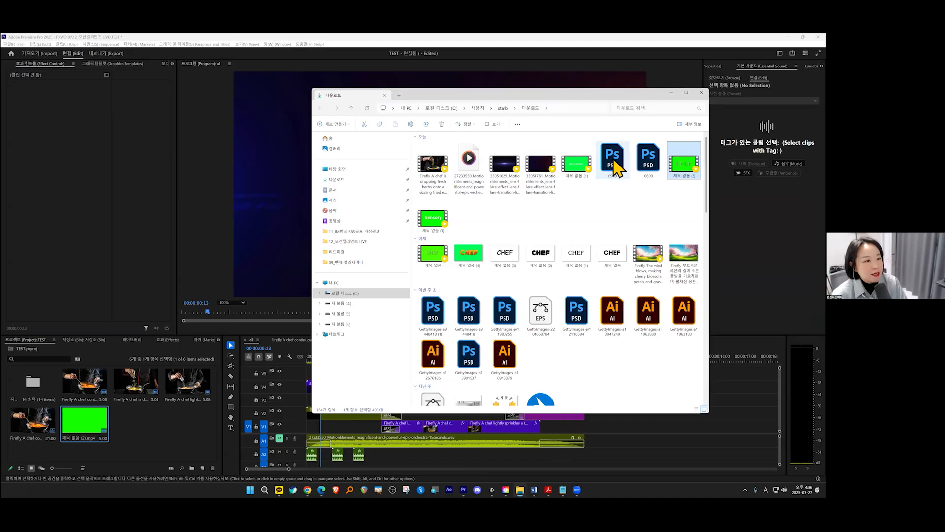
left_click(577, 167)
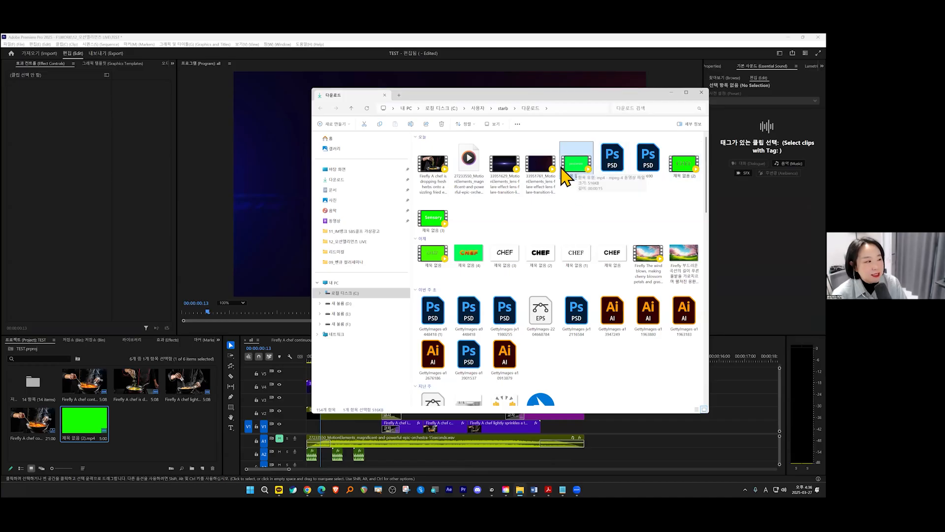
left_click_drag(577, 167, 127, 446)
left_click(187, 448)
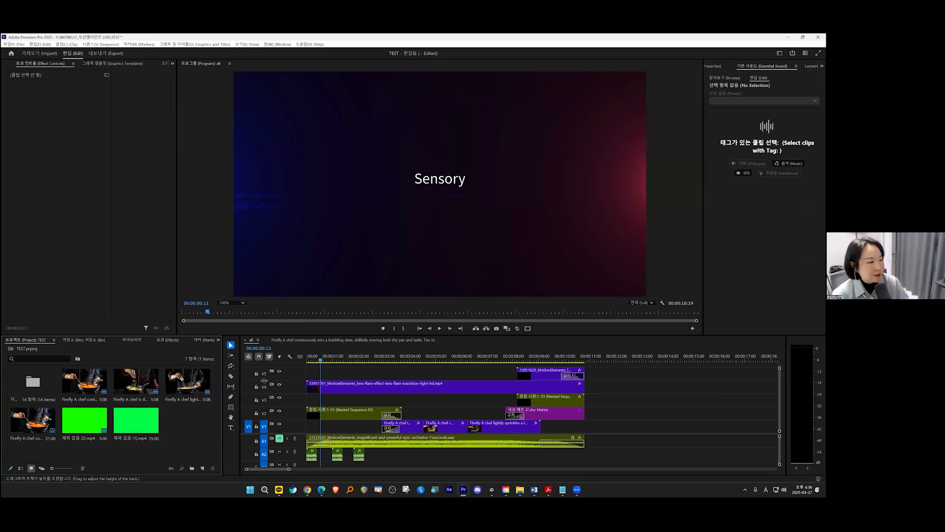
Step: Open the Firefly chef sequence, try placing 제목 없음 (1).mp4 after its clips, and undo that placement and the import
left_click(304, 340)
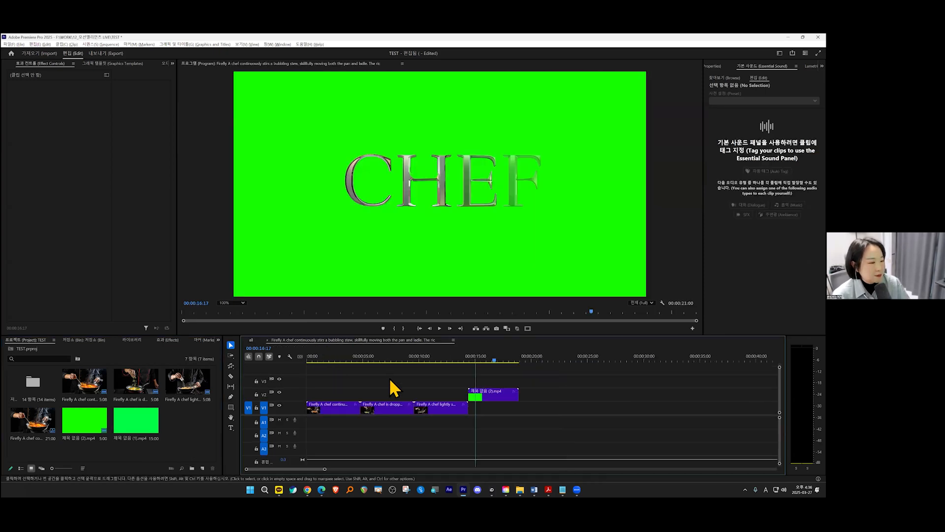
left_click_drag(136, 423, 547, 407)
left_click_drag(531, 361, 639, 363)
key("ctrl+z")
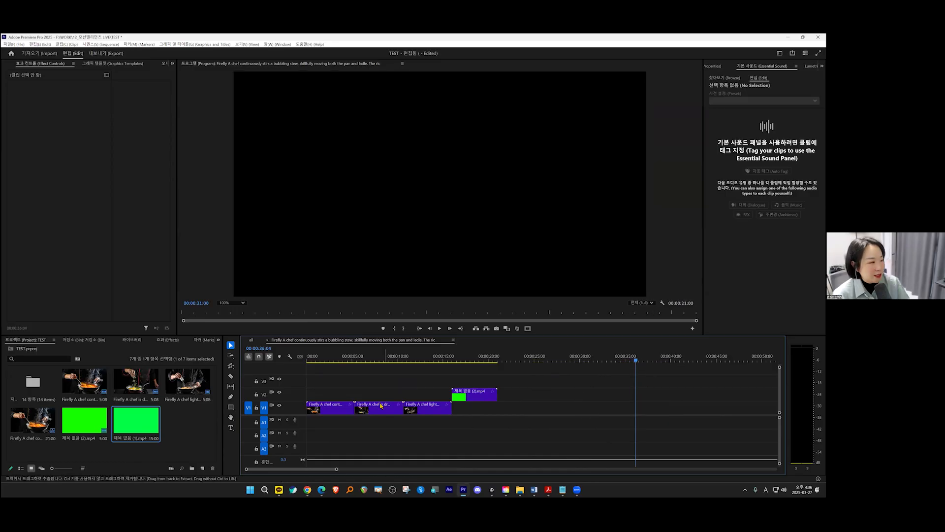
key("ctrl+z")
Step: Import 제목 없음 (3).mp4 from the Downloads folder and place it on V1 starting at about 27 seconds
left_click(508, 465)
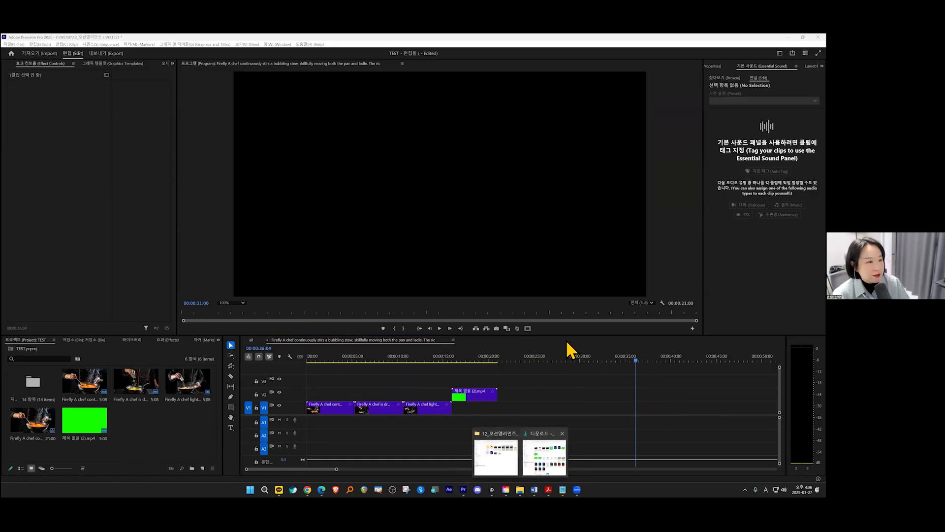
left_click_drag(158, 418, 522, 408)
left_click(536, 359)
left_click_drag(550, 354, 576, 362)
left_click(548, 411)
left_click_drag(477, 362, 441, 359)
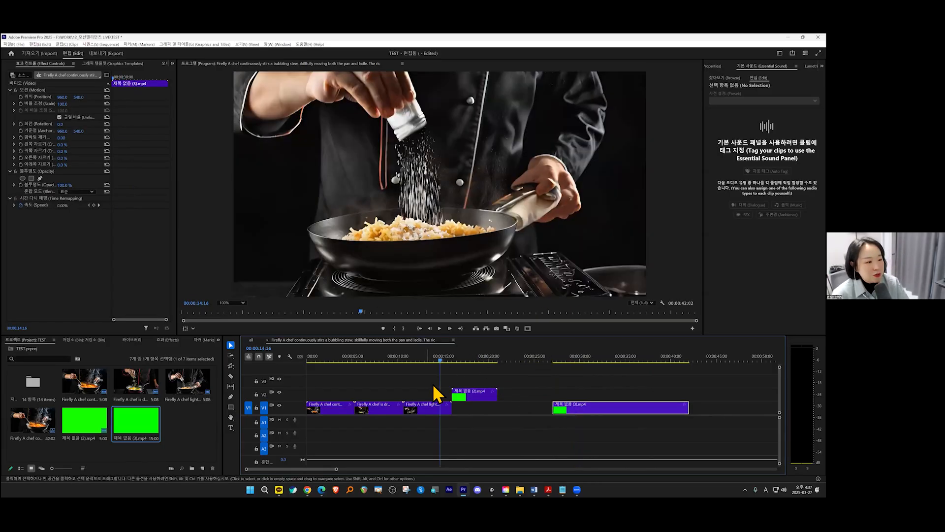
Step: Move the CHEF title clip on V2 to start at about 14 seconds, overlapping the end of the third chef clip
key("equal")
left_click(514, 361)
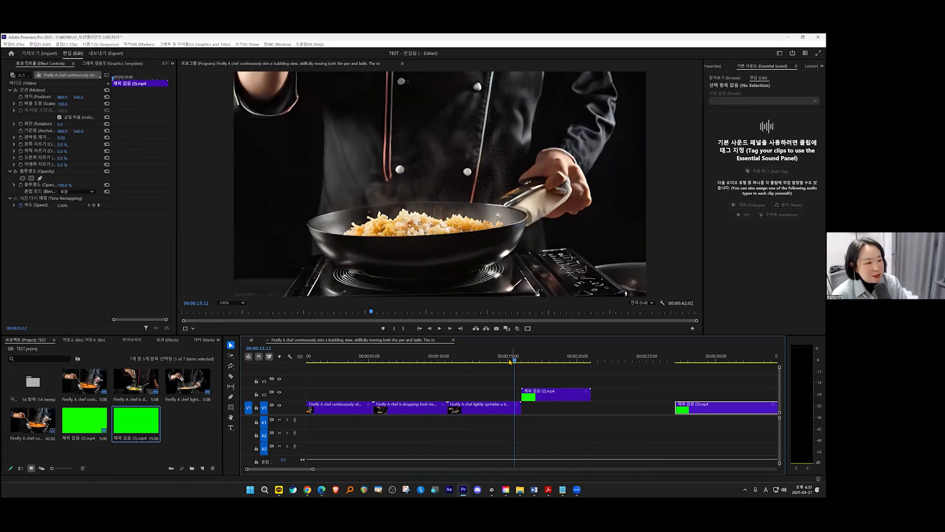
left_click_drag(539, 397, 513, 397)
key("space")
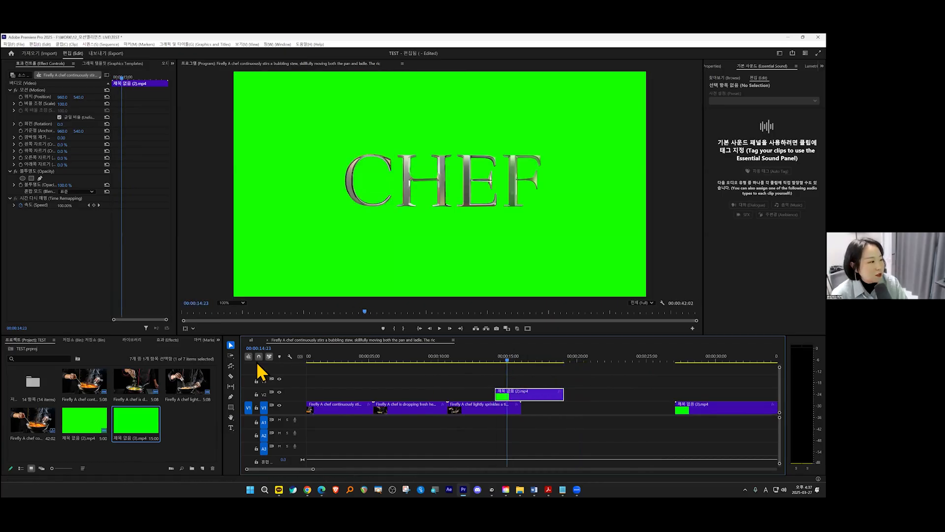
Step: Search the effects for "ultra" and "울트라", and apply the Ultra Key effect to the CHEF title clip
left_click(170, 341)
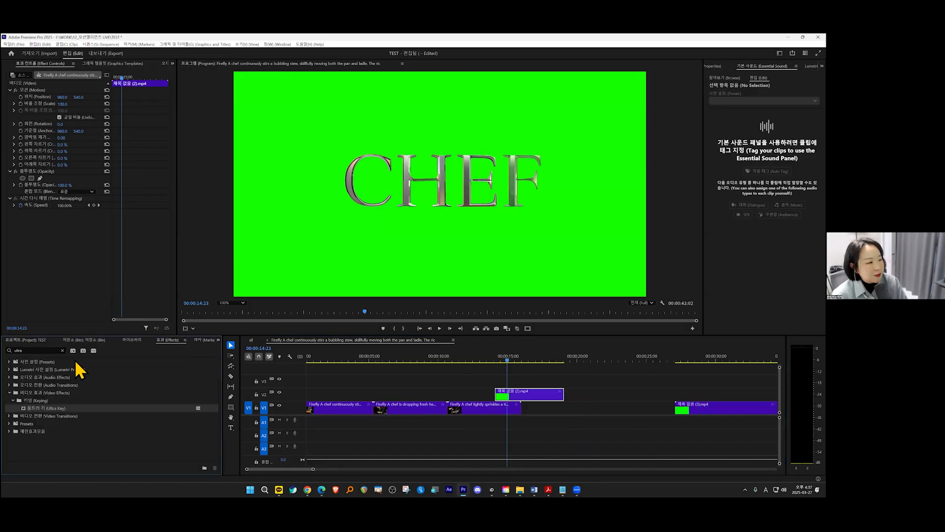
left_click(62, 350)
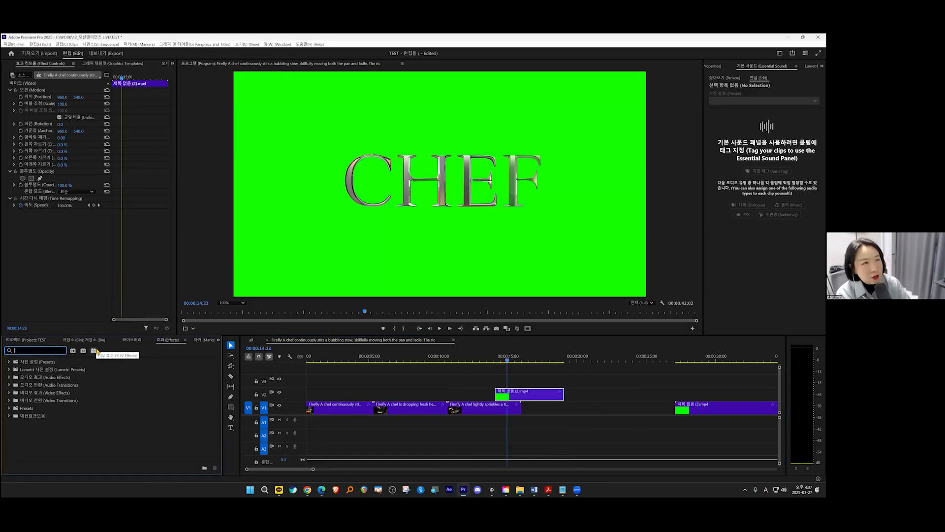
type("ul")
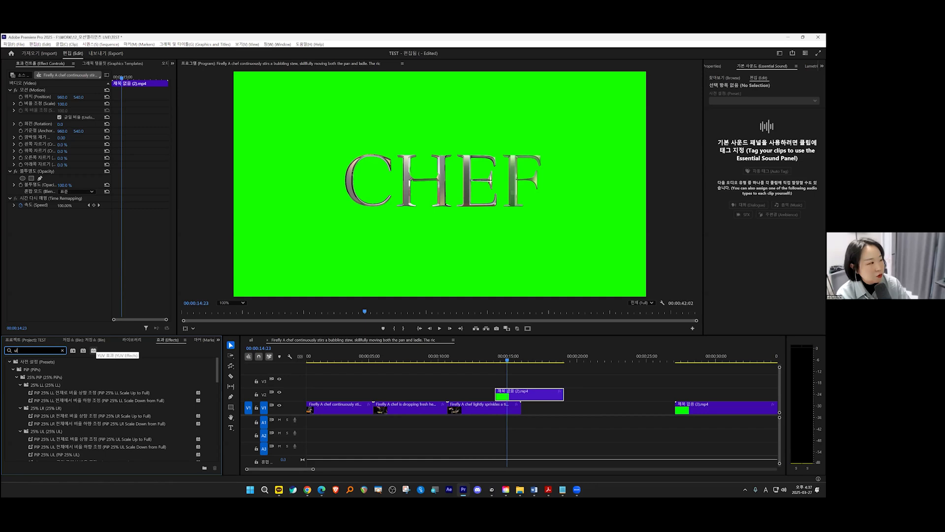
type("tra")
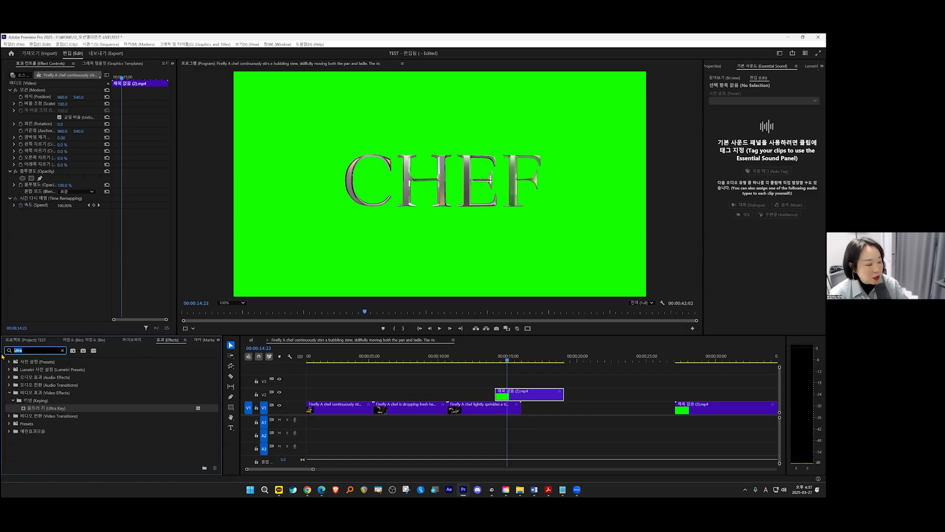
type("울트")
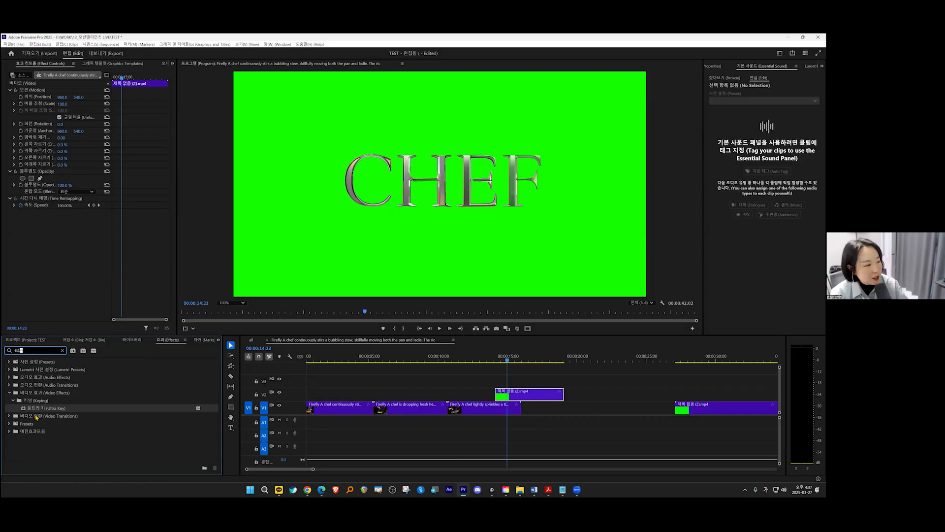
type("라")
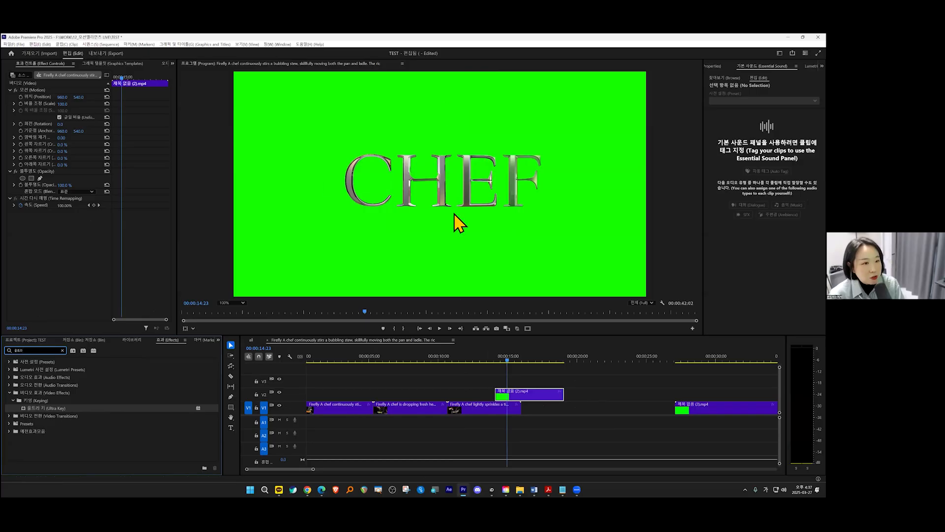
left_click_drag(59, 411, 520, 393)
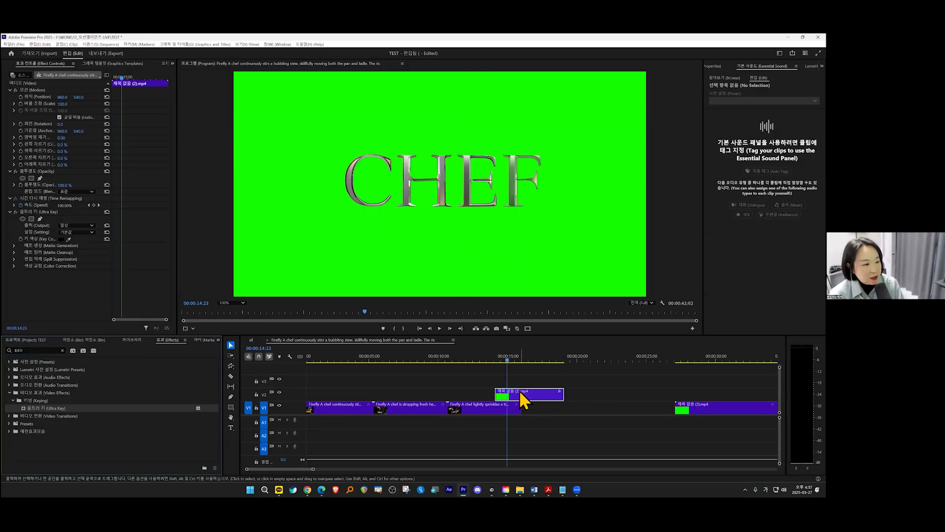
Step: Set the Ultra Key's key color by sampling the green background of the CHEF title clip
left_click(513, 357)
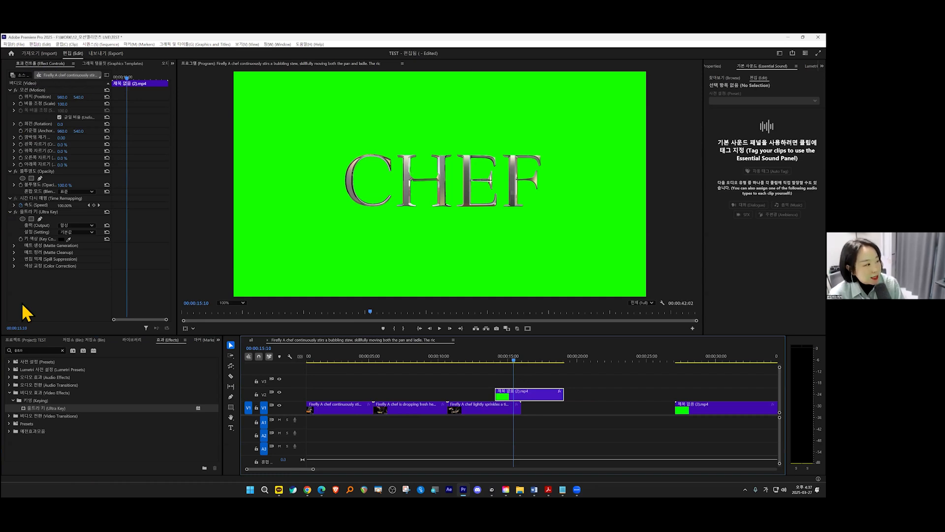
left_click(34, 213)
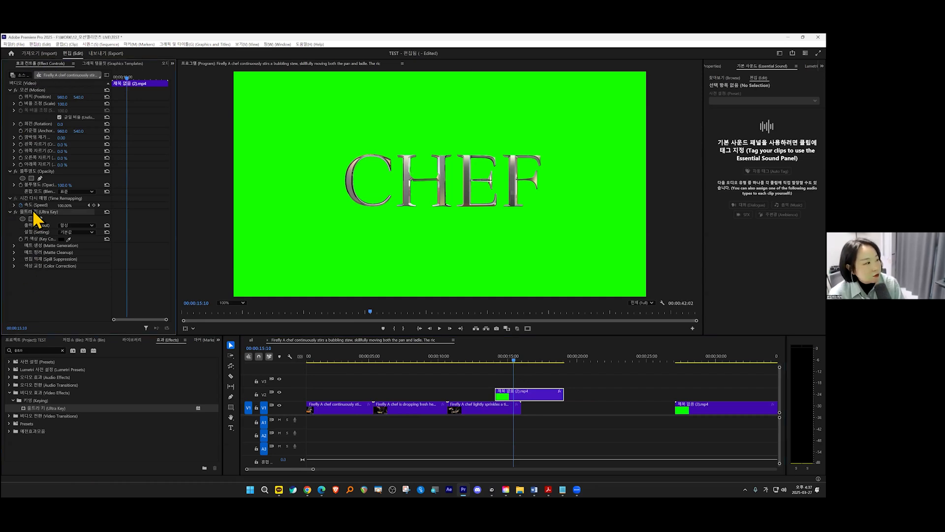
left_click(34, 241)
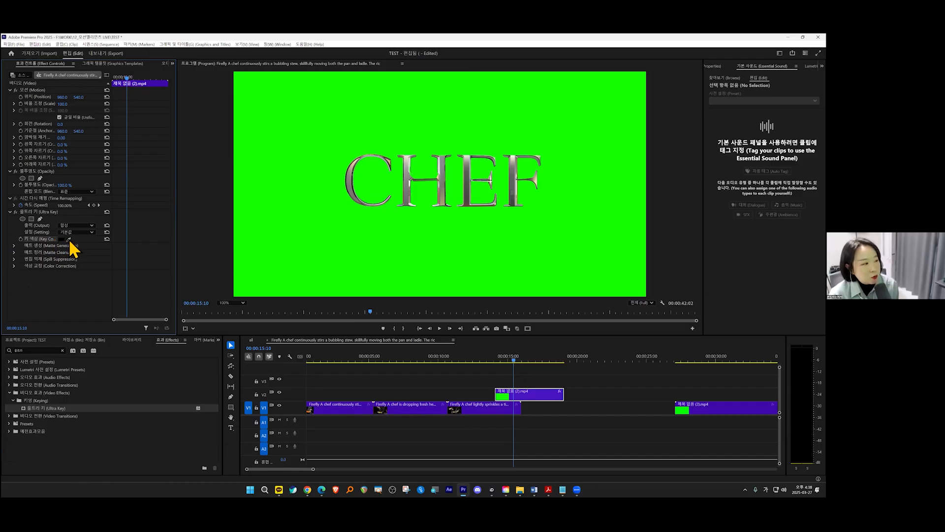
left_click(317, 183)
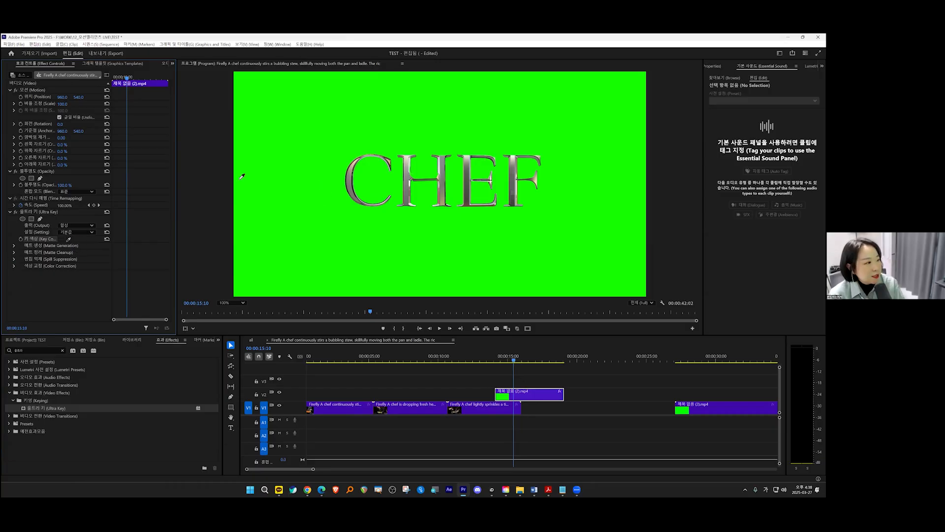
left_click(279, 167)
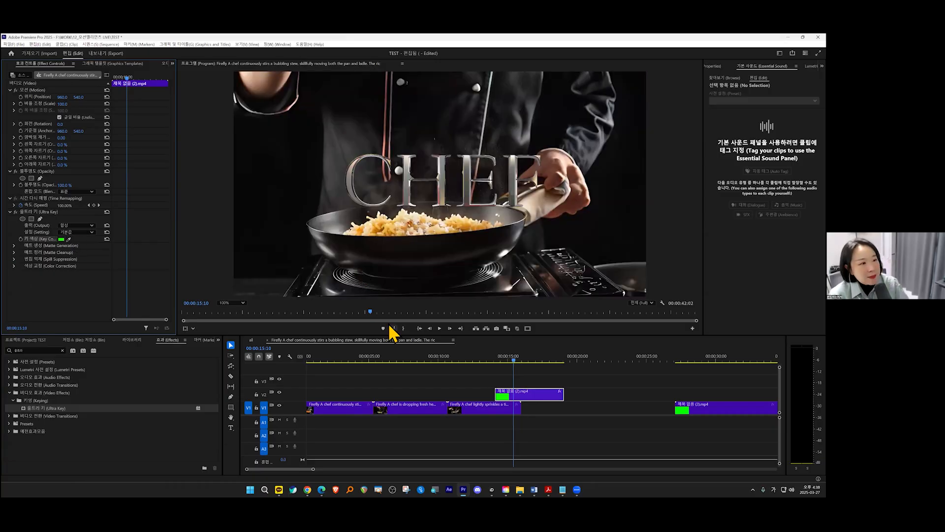
Step: Reposition the CHEF title clip on V2 to start at about 13 seconds and preview it over the chef footage
left_click(493, 359)
left_click_drag(512, 395, 469, 369)
key("space")
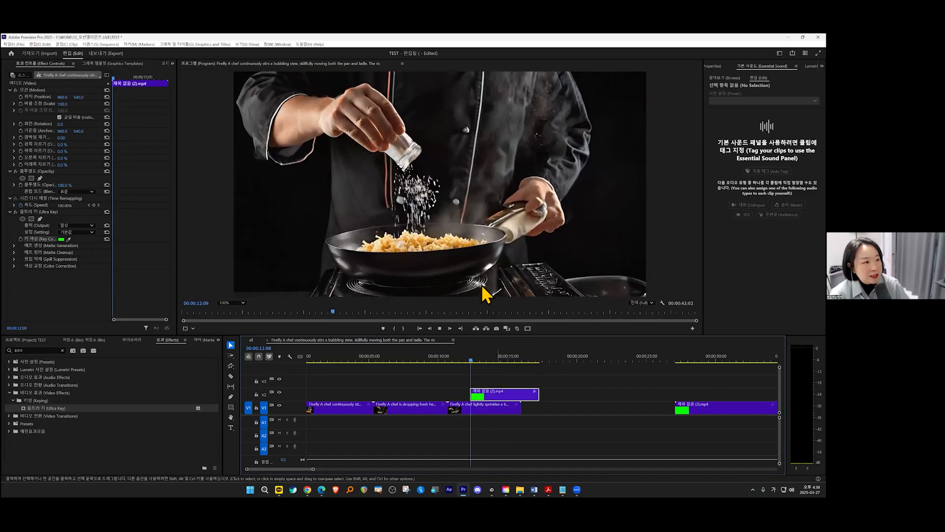
key("space")
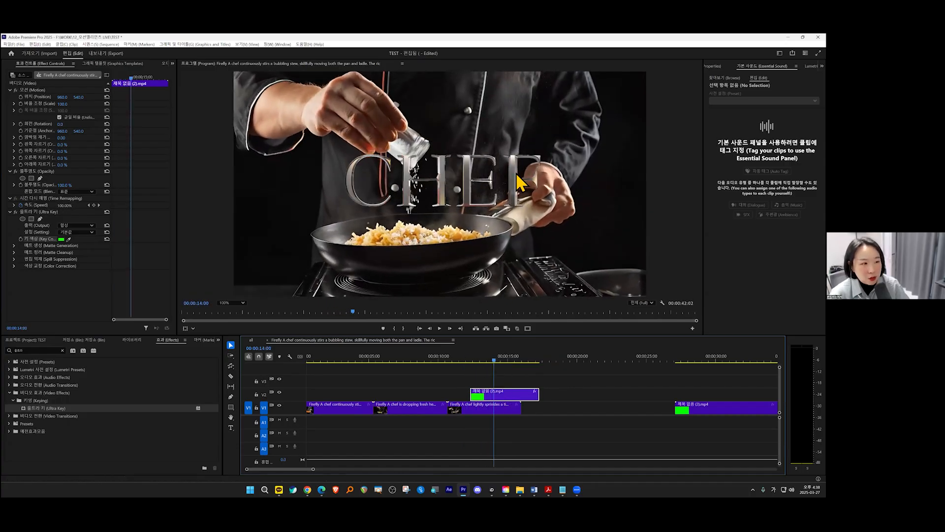
left_click_drag(496, 394, 511, 394)
left_click(502, 360)
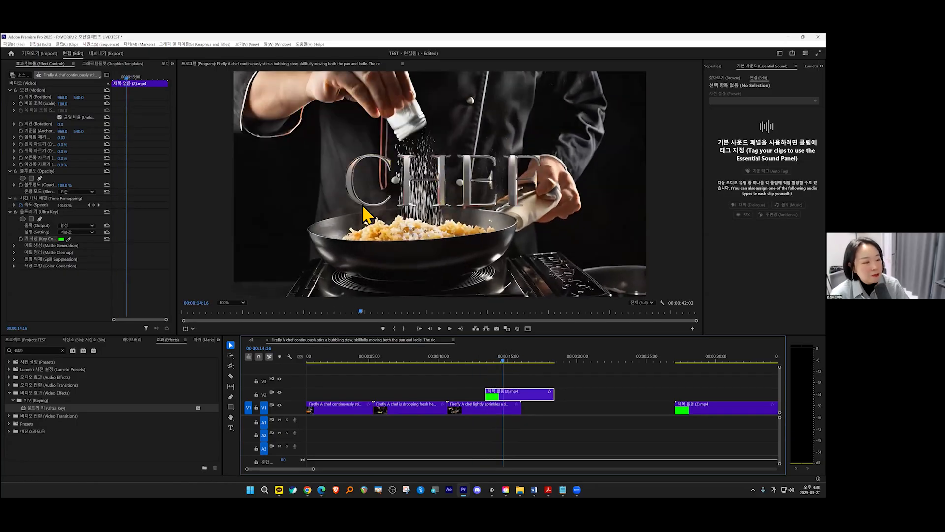
Step: Examine the edges of the keyed CHEF letters up close in the program preview
left_click(231, 303)
key("Escape")
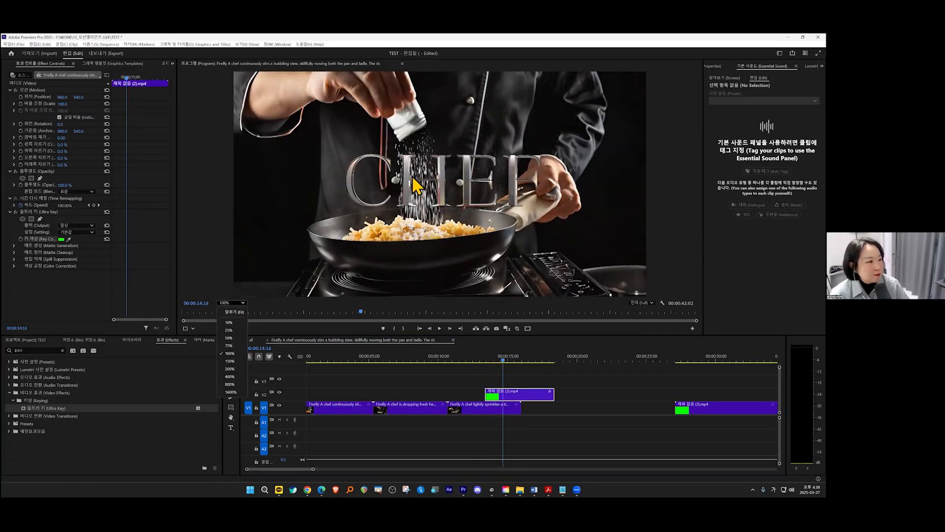
scroll(436, 161, "up", 4)
scroll(515, 158, "up", 6)
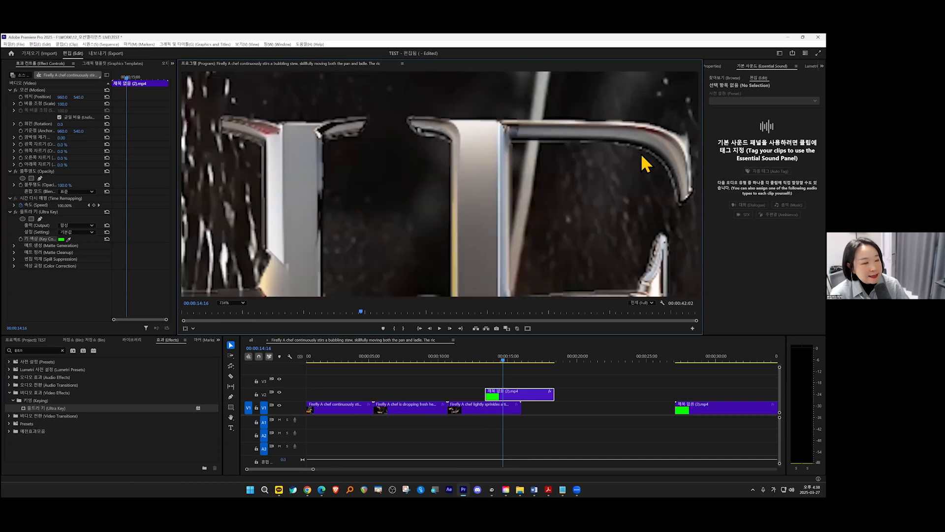
scroll(352, 170, "down", 3)
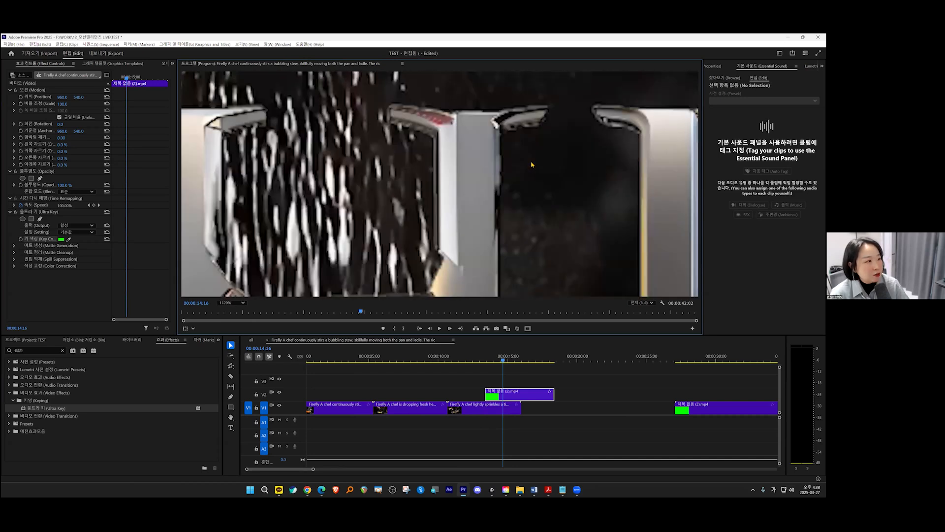
scroll(637, 251, "up", 4)
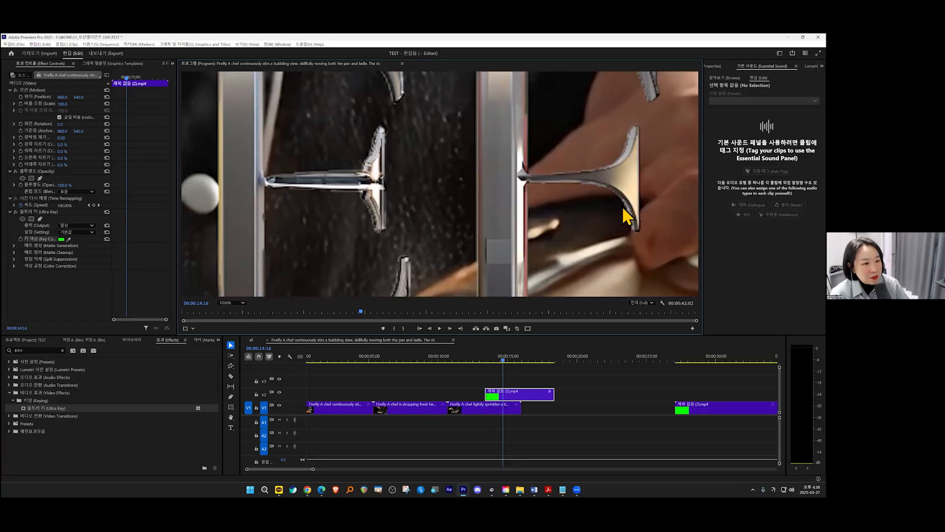
scroll(517, 226, "up", 1)
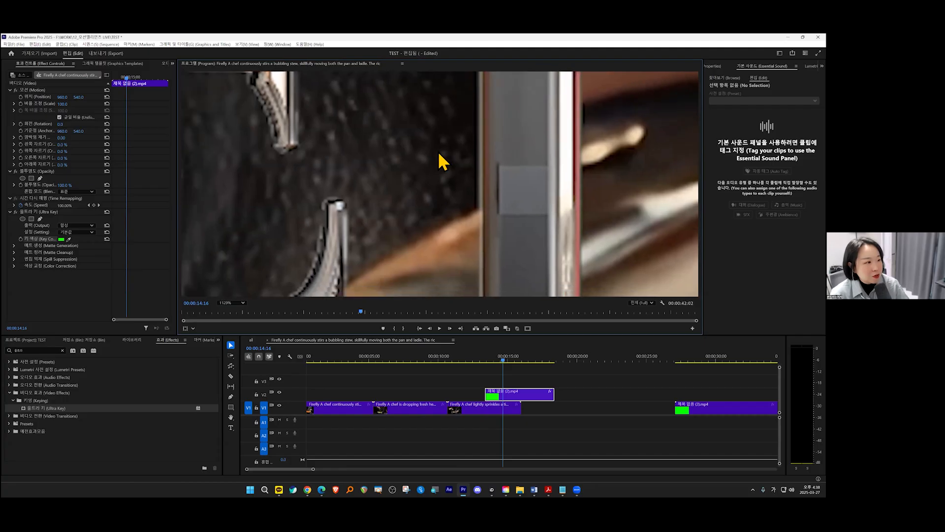
scroll(312, 244, "down", 2)
scroll(484, 176, "down", 3)
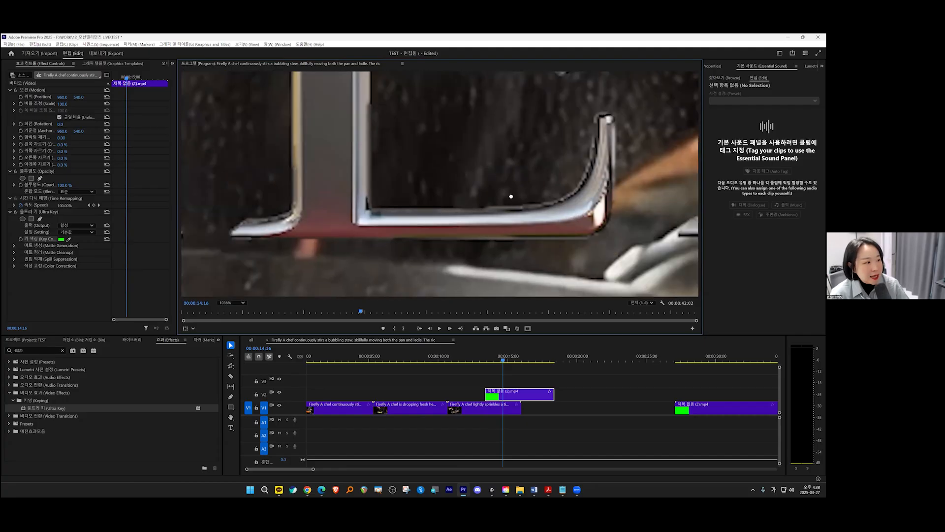
scroll(395, 192, "up", 5)
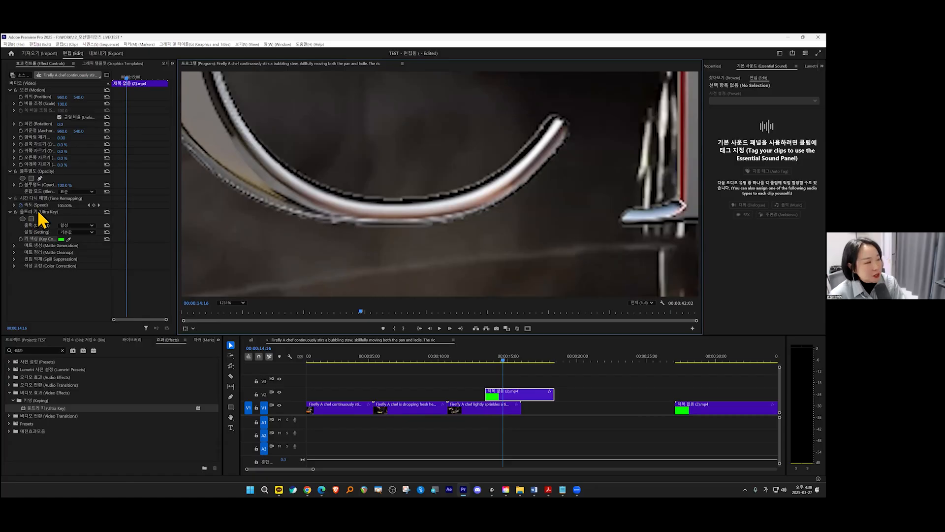
Step: Try higher Choke values in the Ultra Key's Matte Cleanup for the CHEF title clip, undoing each trial
left_click(14, 253)
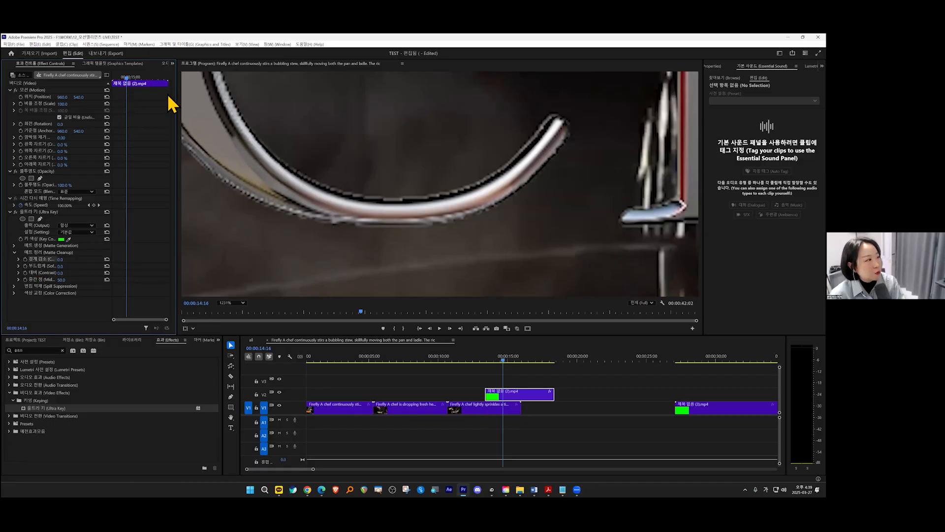
left_click_drag(179, 96, 307, 96)
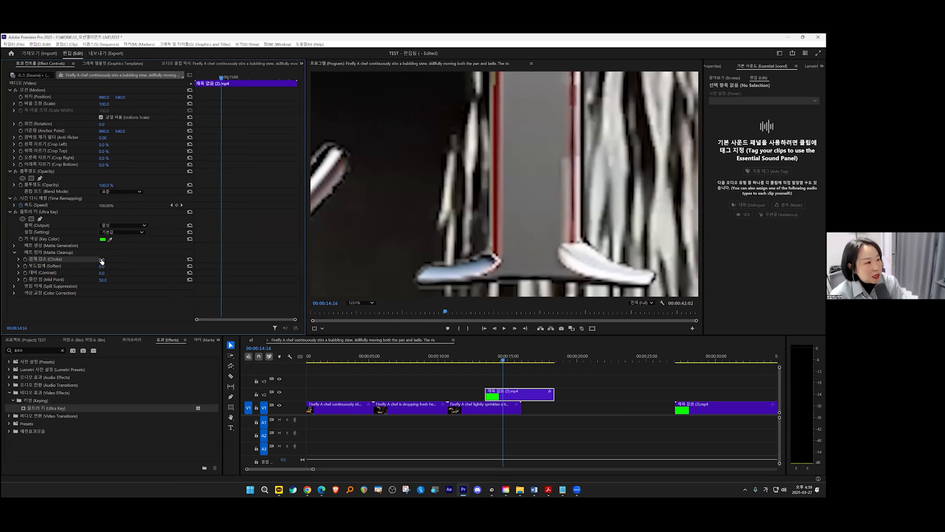
left_click_drag(102, 259, 110, 259)
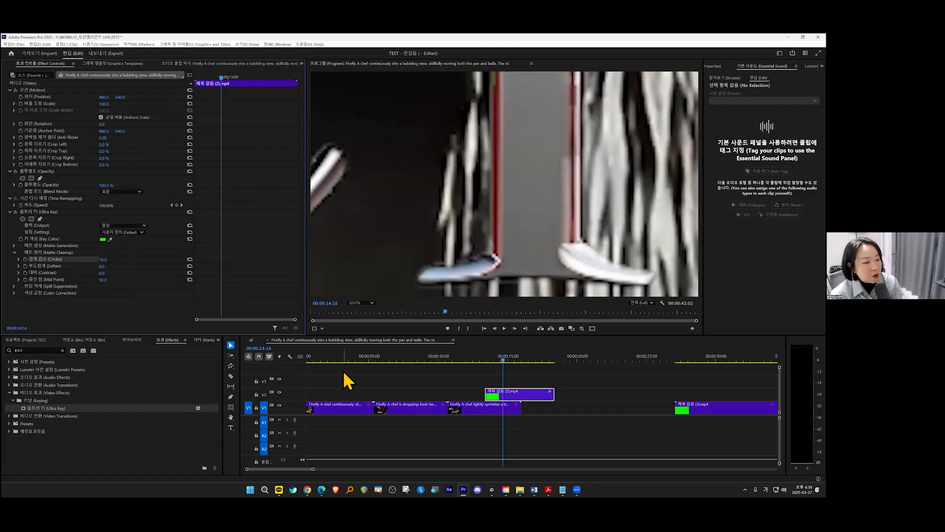
key("ctrl+z")
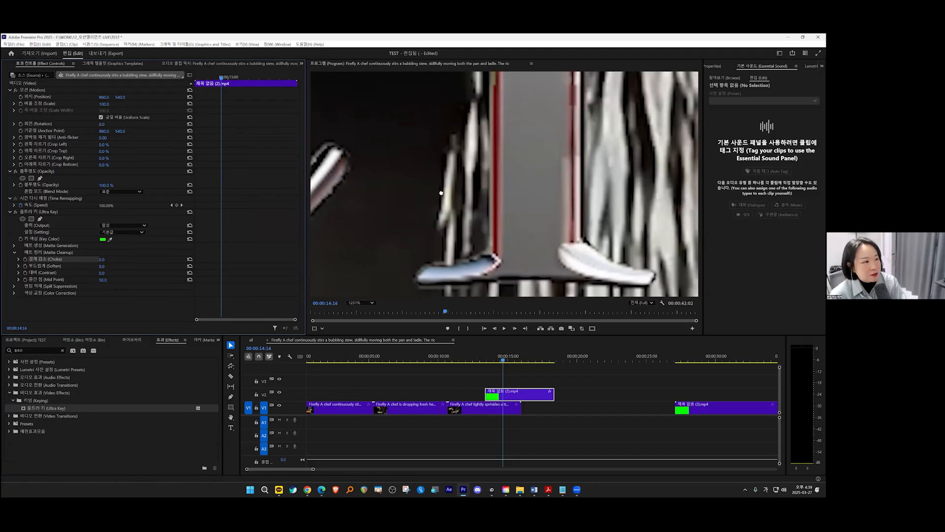
scroll(443, 194, "up", 2)
scroll(517, 226, "up", 1)
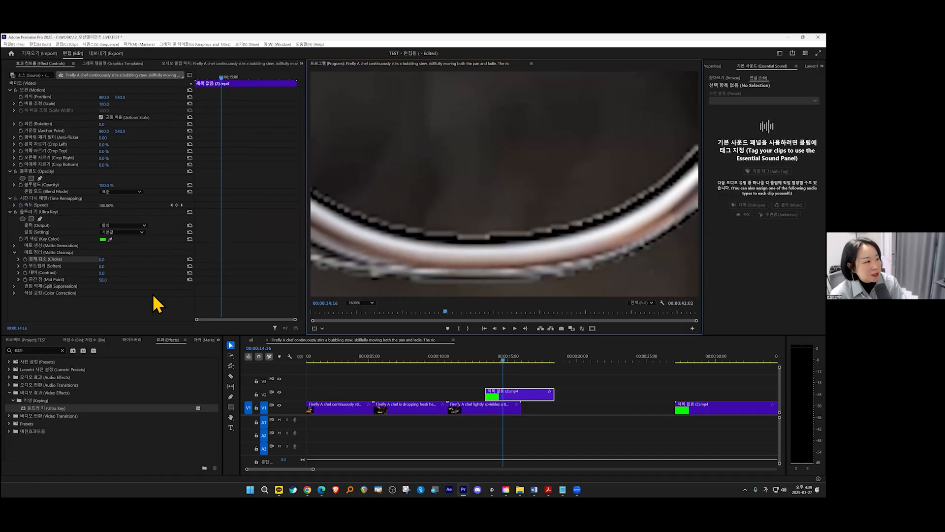
left_click_drag(102, 259, 114, 260)
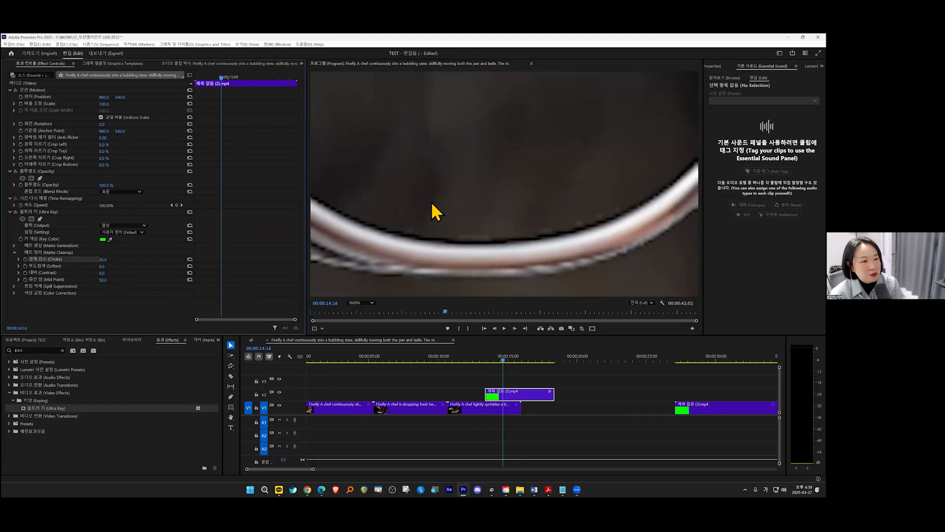
key("ctrl+z")
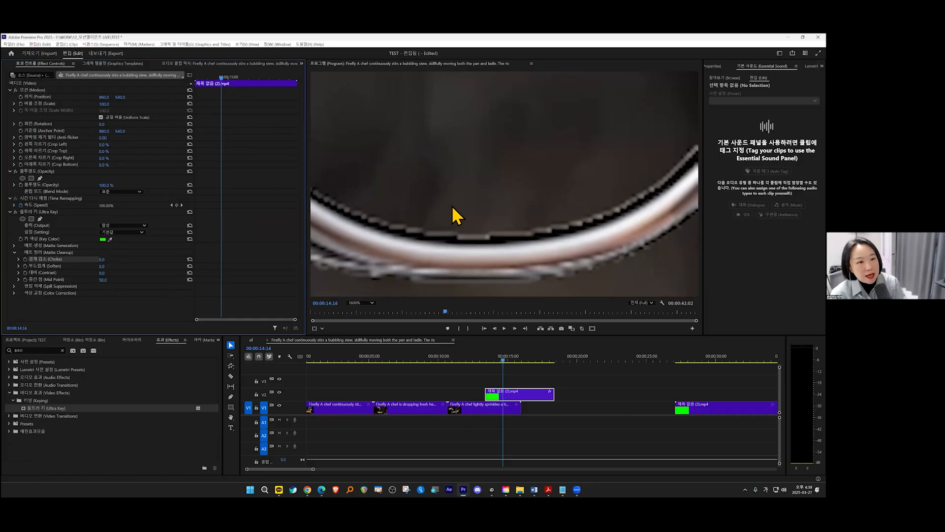
Step: Set the Ultra Key's Matte Cleanup Choke to 22 on the CHEF title clip and fit the whole frame in the preview
scroll(478, 231, "down", 5)
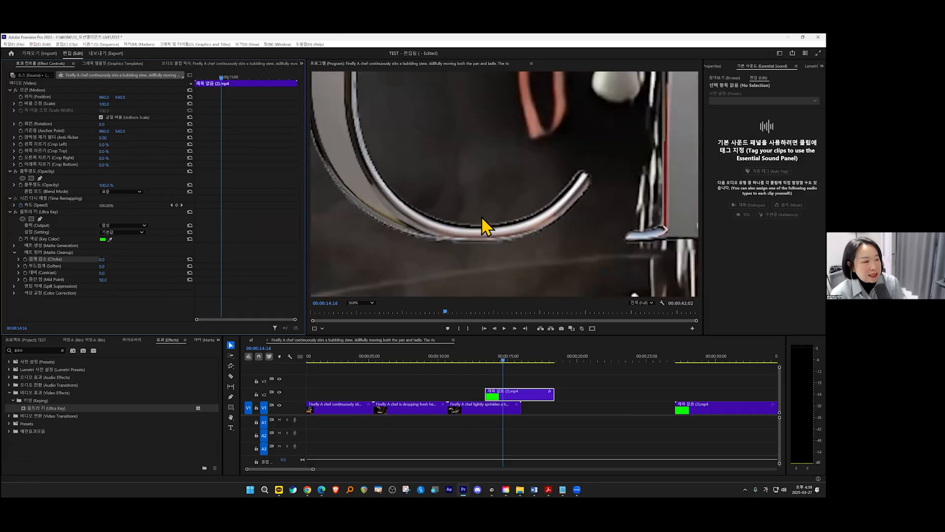
scroll(446, 222, "up", 2)
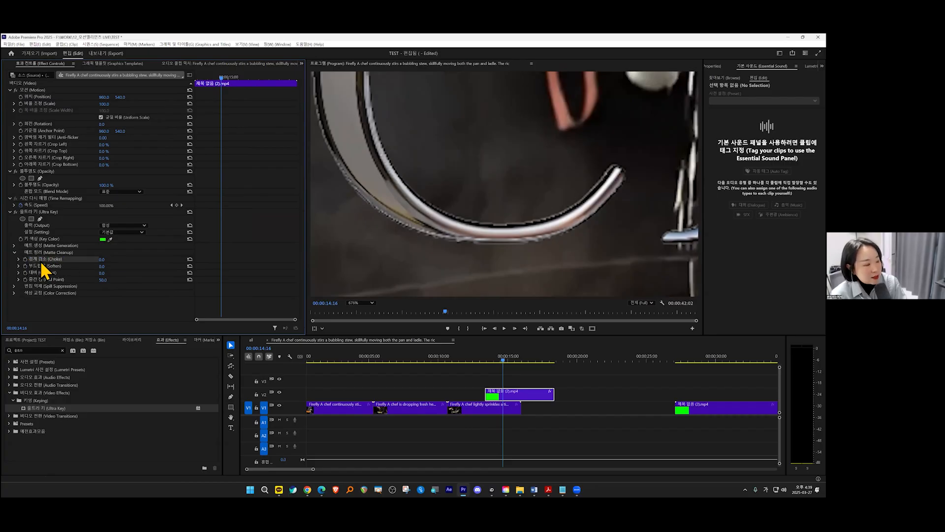
left_click_drag(102, 259, 109, 263)
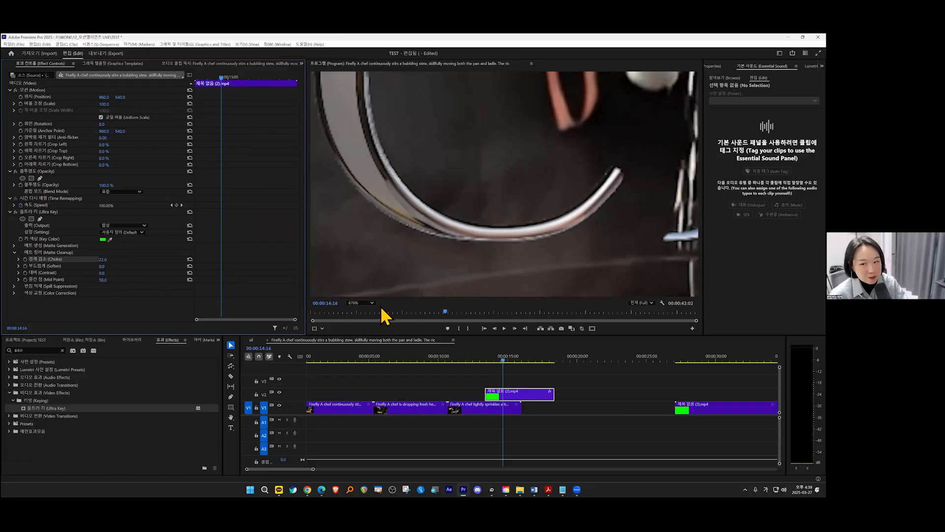
left_click(362, 303)
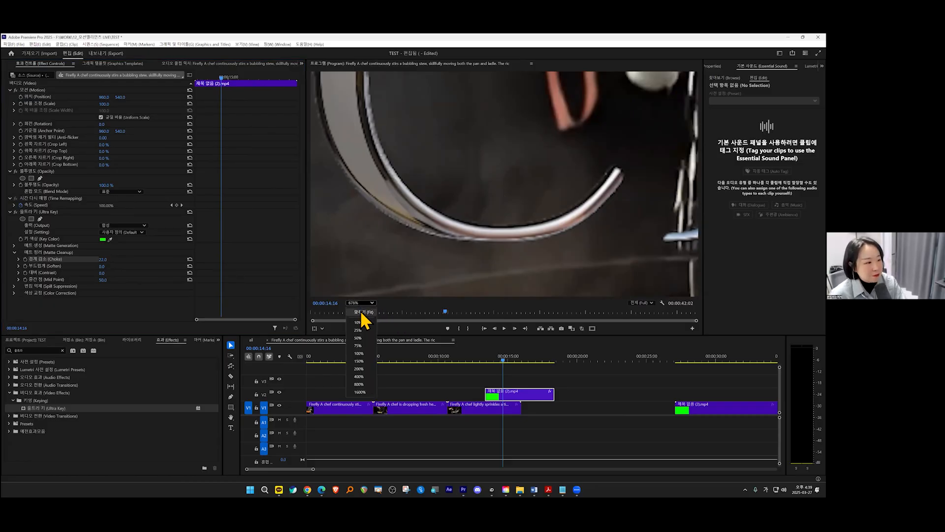
left_click(363, 312)
Step: Scale the CHEF title clip down to about 43% over the chef footage in the program preview
left_click_drag(487, 359, 513, 360)
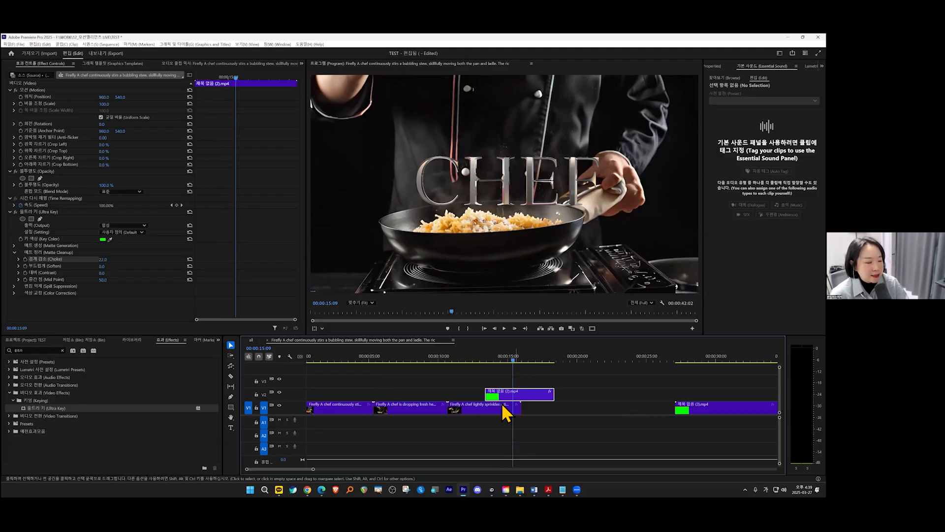
left_click(534, 415)
left_click(522, 394)
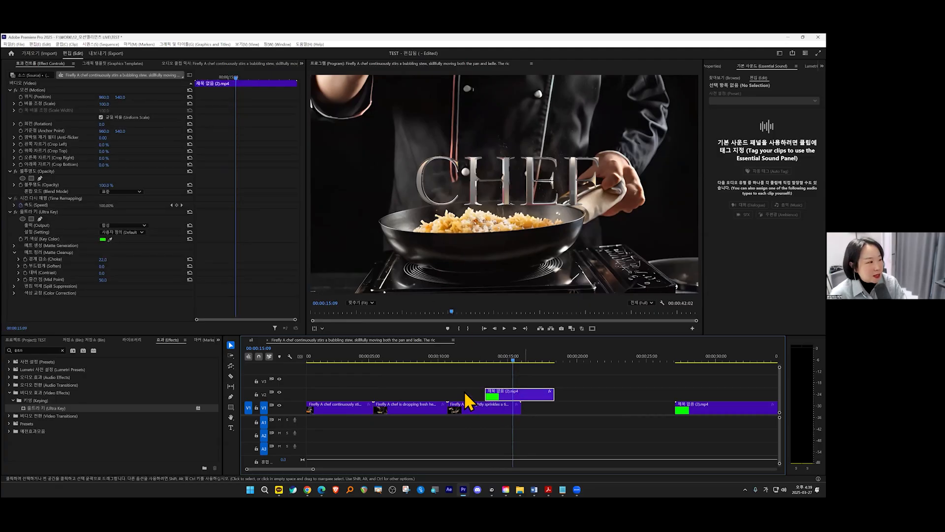
left_click(314, 328)
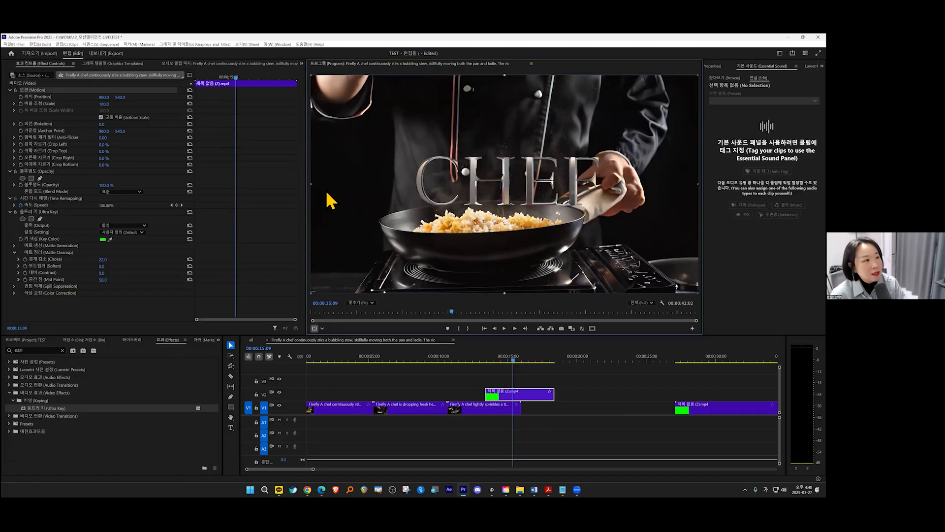
left_click_drag(316, 184, 421, 199)
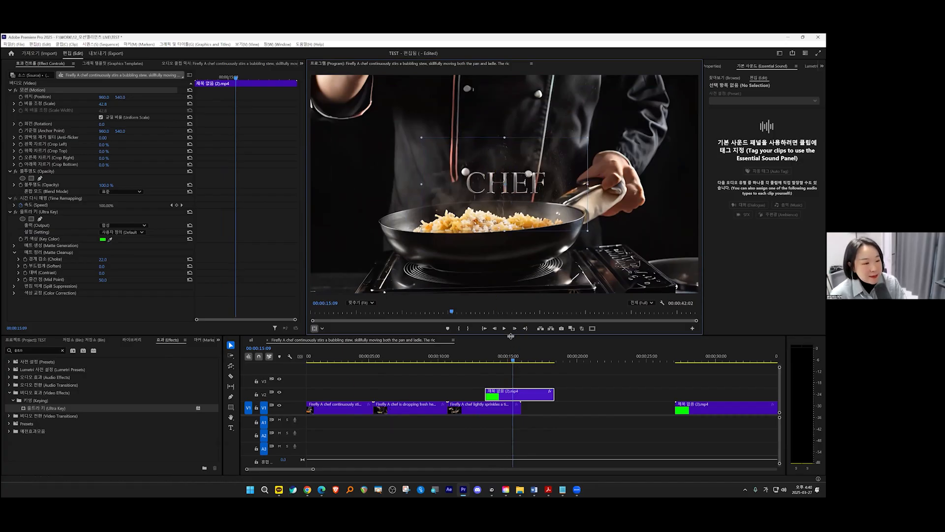
left_click(524, 375)
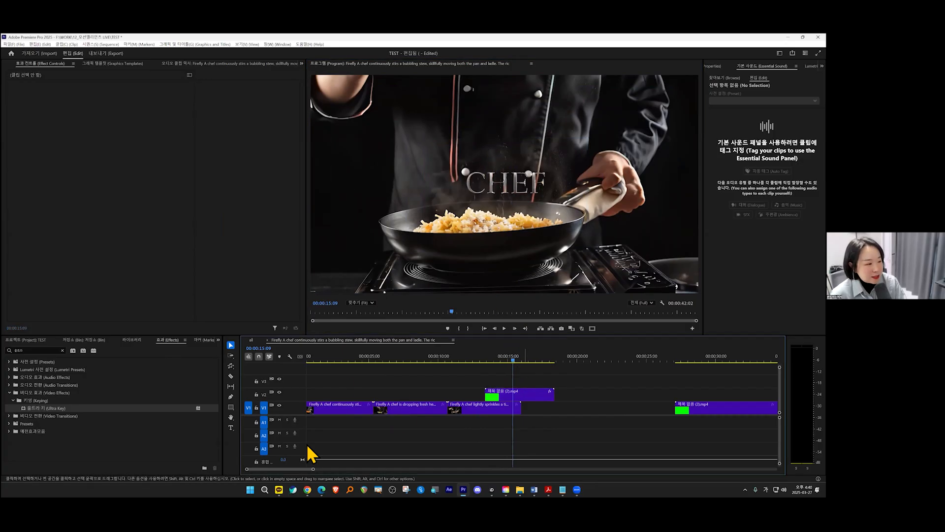
Step: Try to add a text graphic on V3 above the CHEF title clip, and undo the addition
left_click(231, 427)
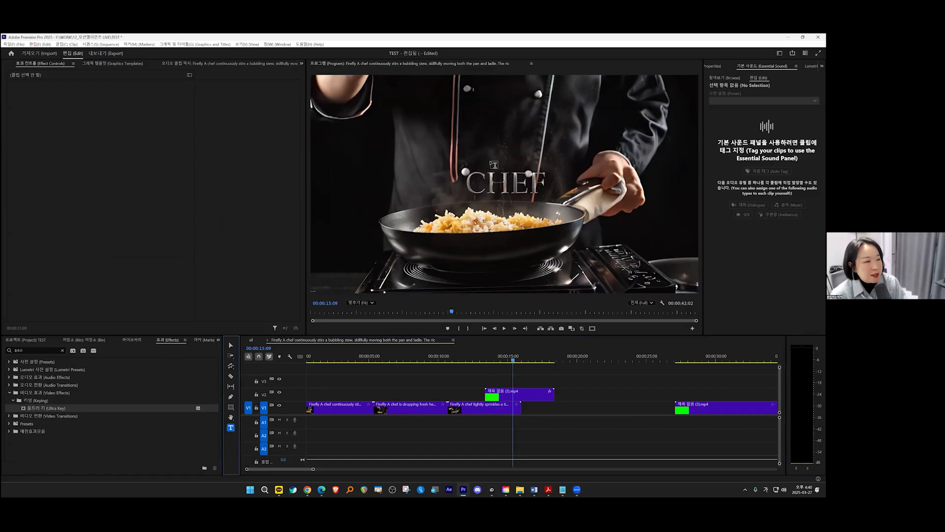
left_click(582, 173)
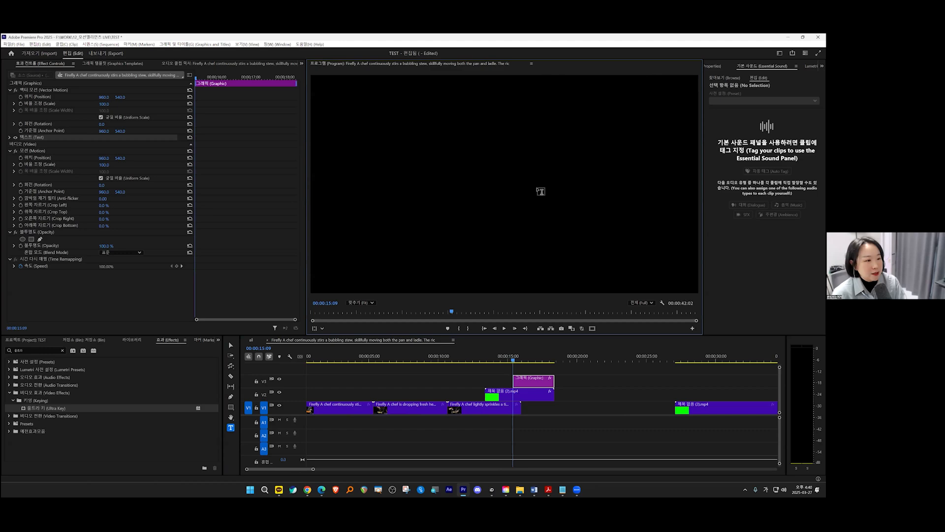
left_click(532, 368)
left_click(522, 173)
mouse_move(524, 364)
left_mouse_down()
mouse_move(503, 359)
mouse_move(520, 359)
left_mouse_up()
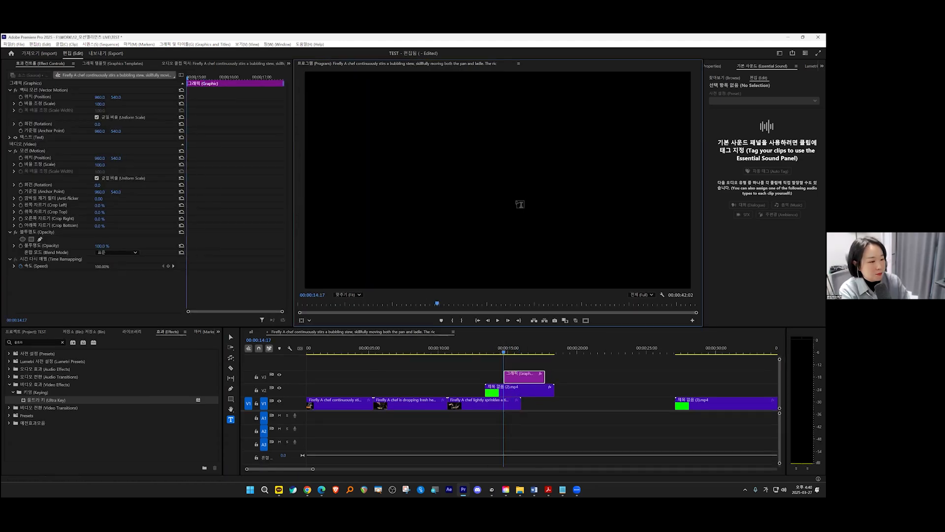
left_click(236, 346)
left_click(483, 380)
key("ctrl+z")
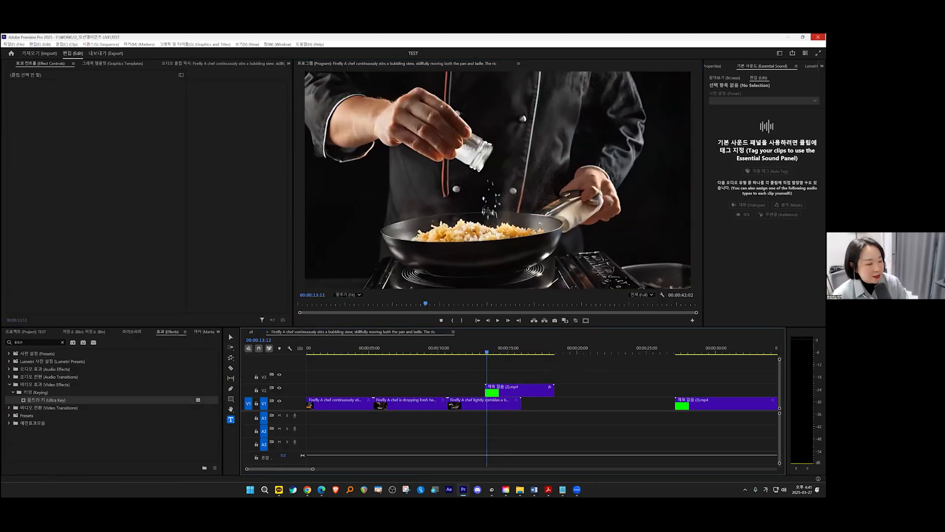
Step: Close and relaunch Premiere Pro, and reopen the TEST project from the recent items
right_click(308, 468)
left_click(308, 469)
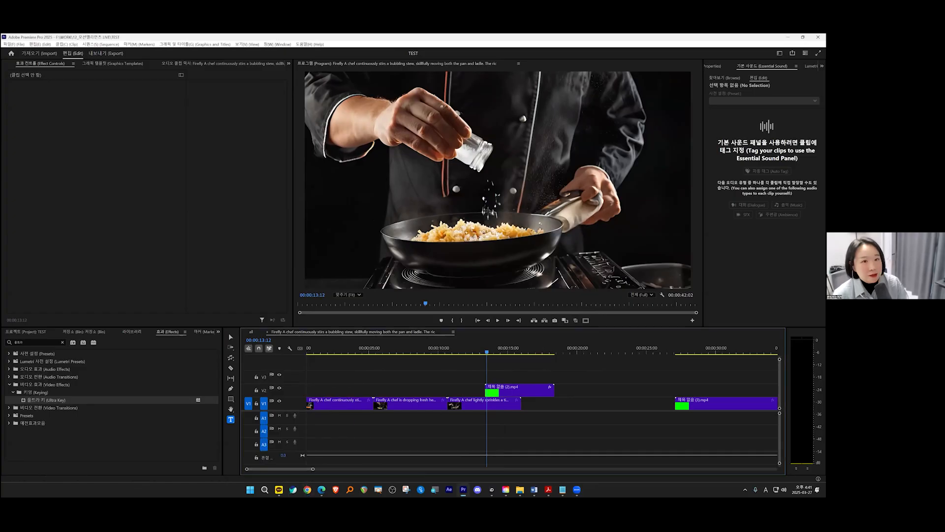
key("super+Down")
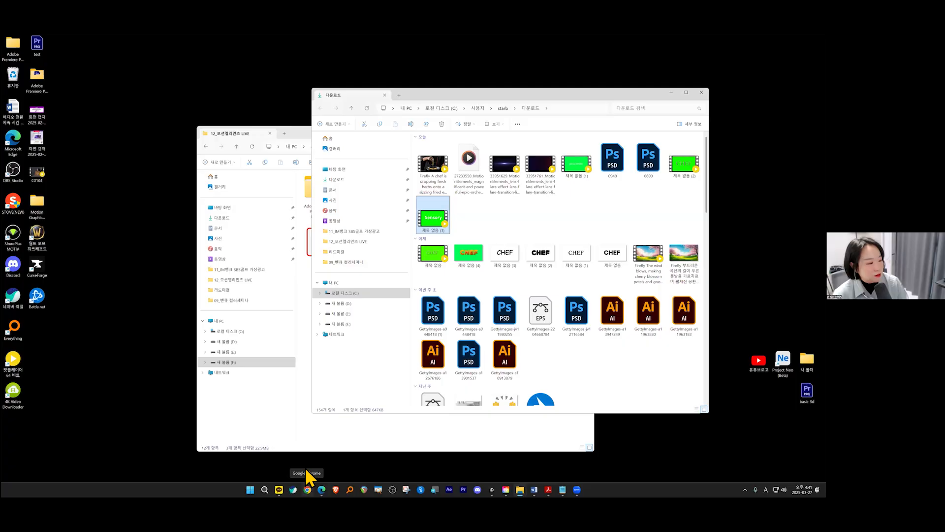
left_click(462, 468)
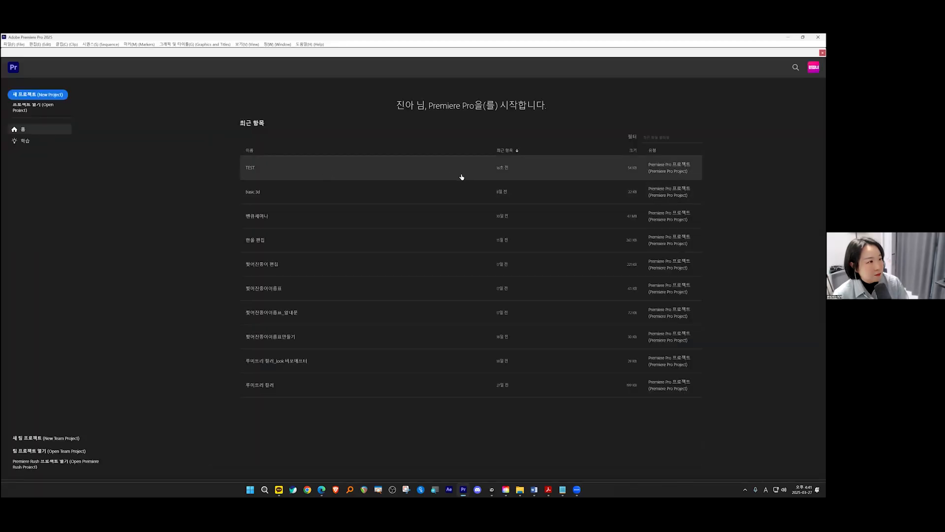
left_click(302, 173)
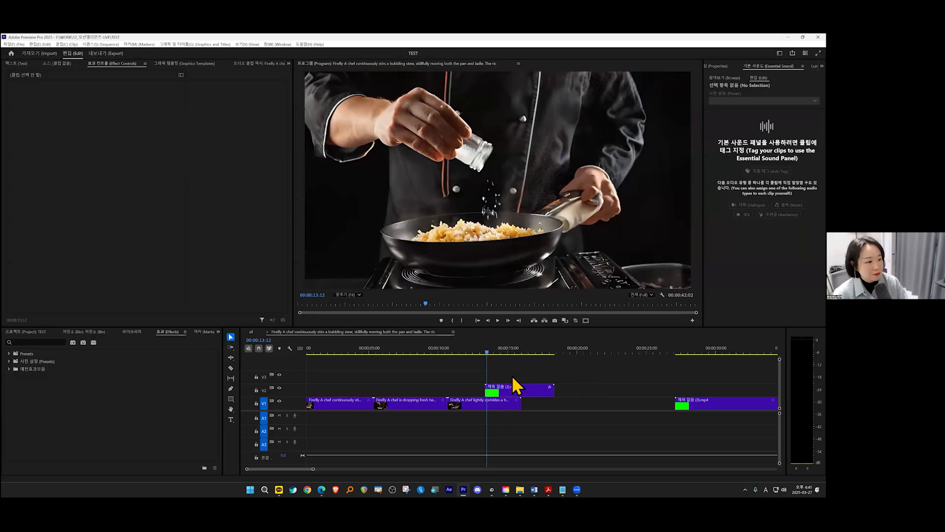
Step: Add the text "I'm" on V3 at the start of the CHEF title clip and extend it to that clip's end
left_click(463, 352)
left_click(461, 353)
left_click(231, 419)
left_click(480, 179)
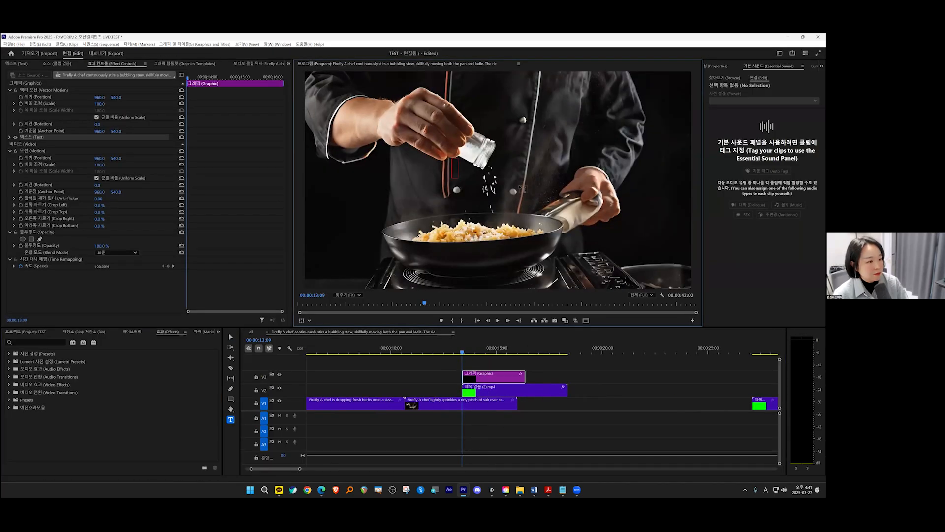
type("I'M")
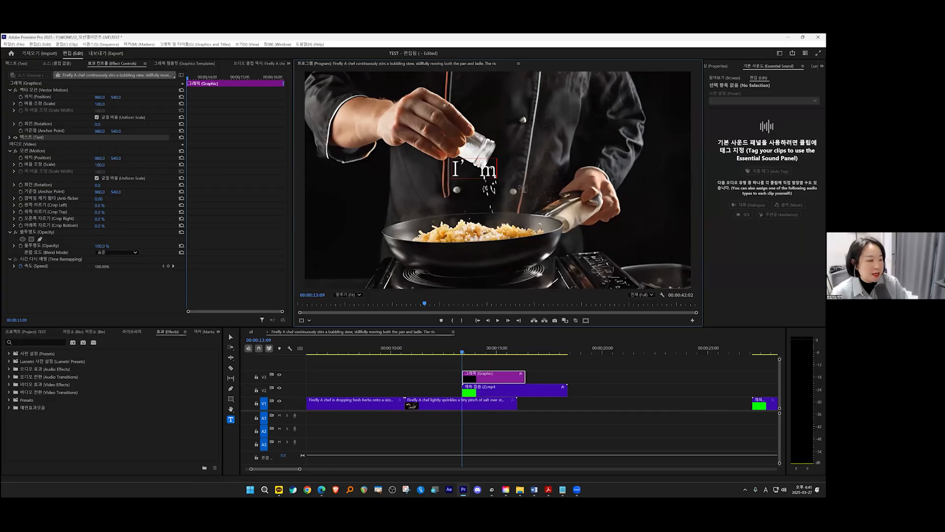
left_click(231, 337)
left_click_drag(525, 377, 567, 382)
Step: Change the font of the "I'm" text to Noto Sans CJK KR Regular
left_click(511, 349)
left_click(517, 149)
left_click_drag(685, 145, 654, 86)
left_click(668, 66)
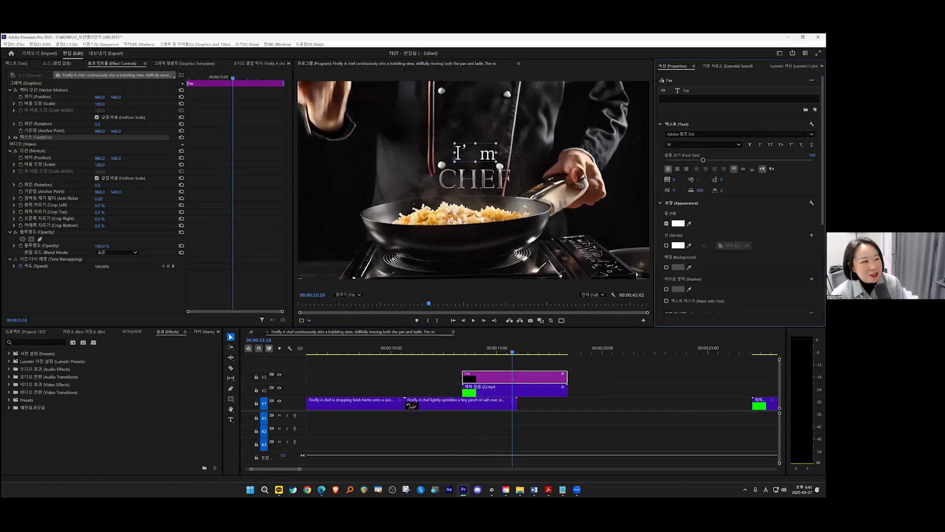
left_click(710, 134)
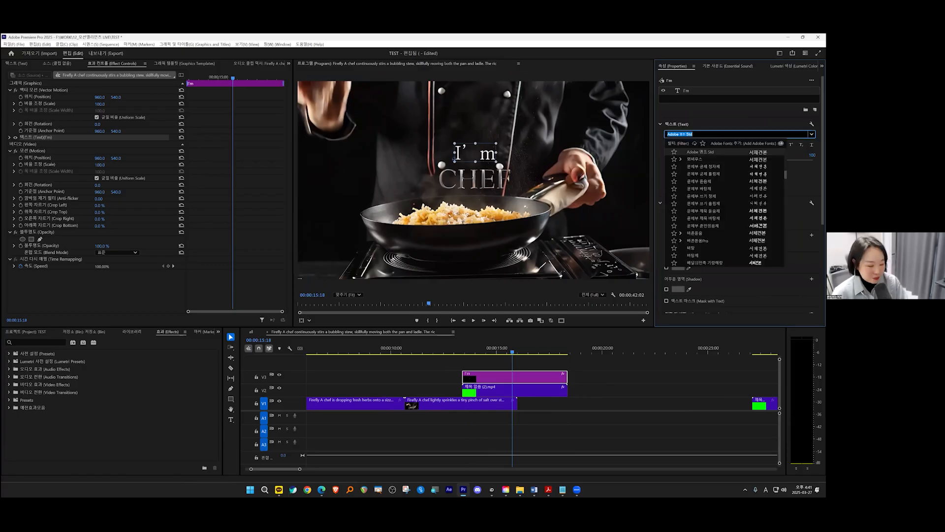
type("noto")
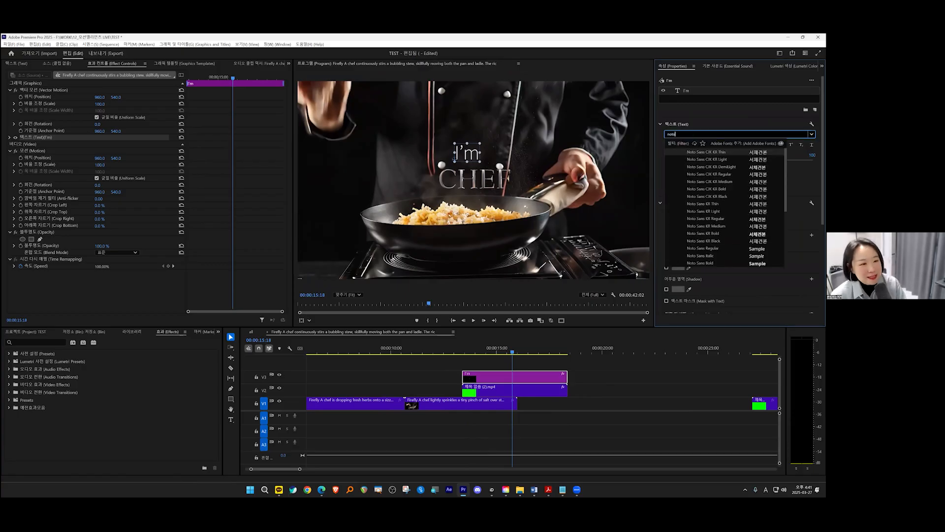
key("Return")
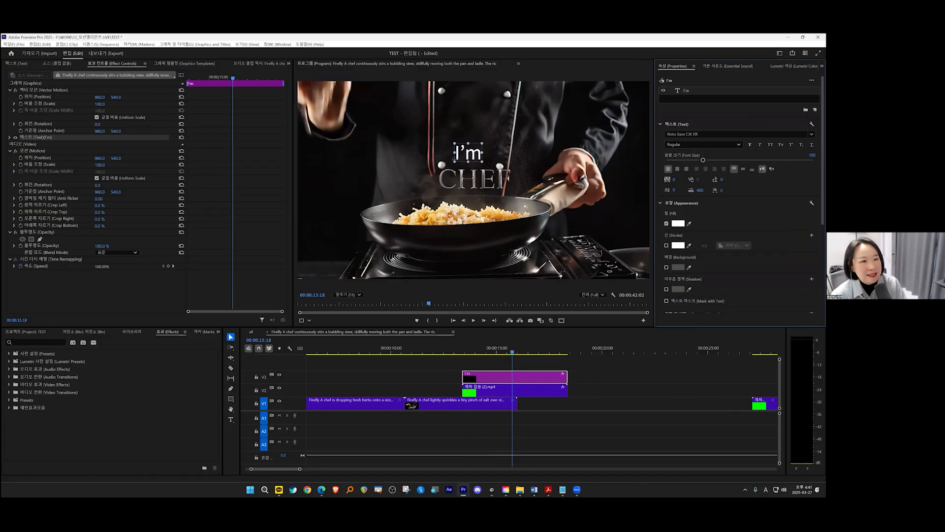
Step: Shrink the "I'm" text, place it just above CHEF, and preview both titles over the chef footage
left_click_drag(469, 156, 479, 161)
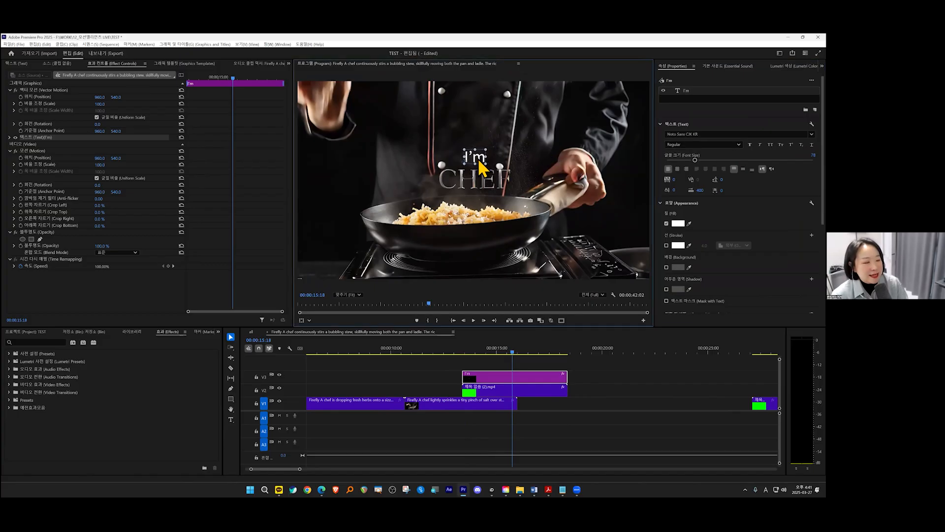
left_click(460, 353)
key("space")
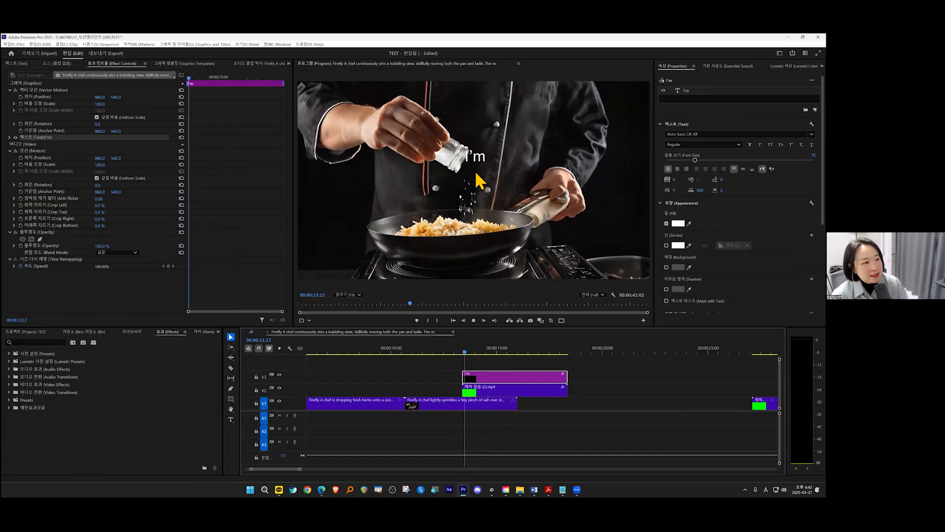
left_click(459, 352)
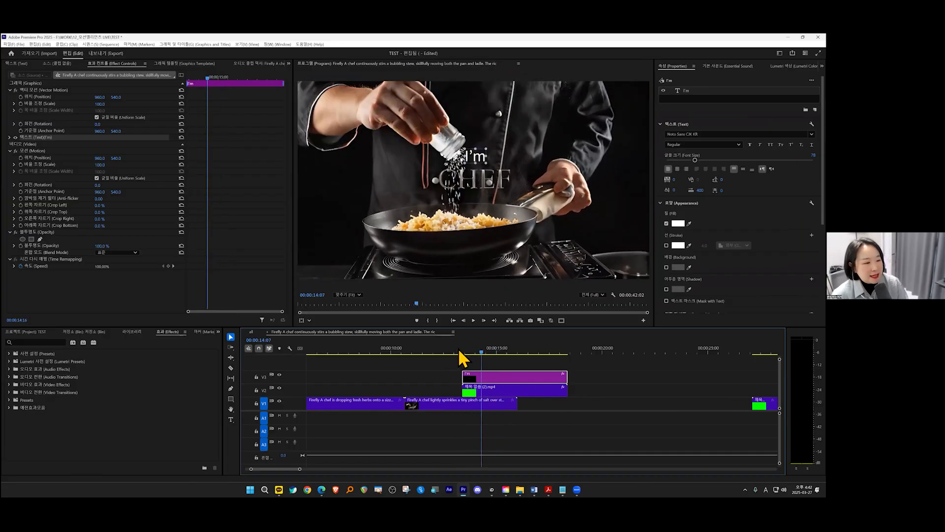
key("space")
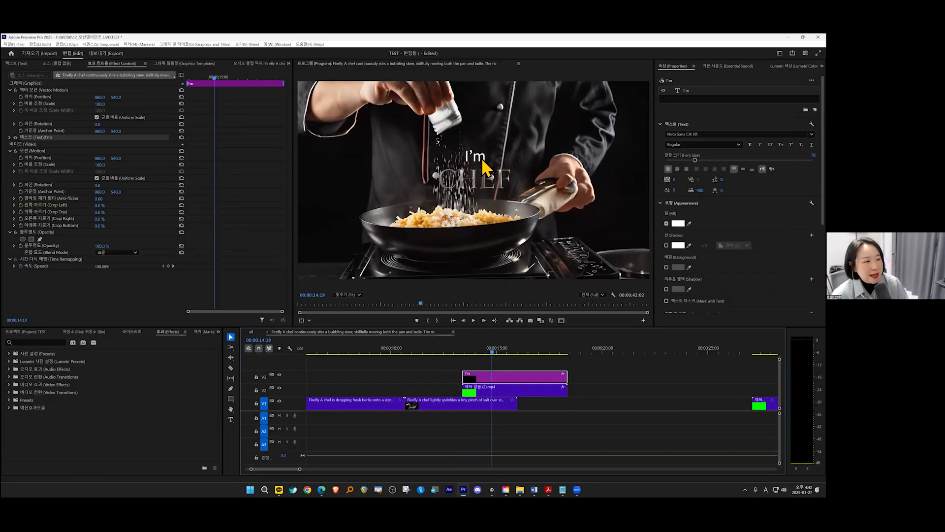
left_click(477, 158)
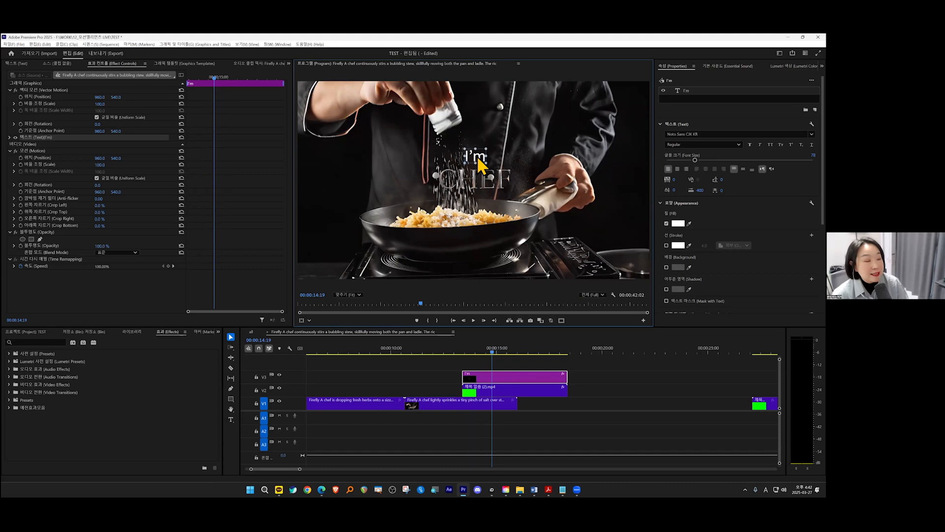
Step: Apply the default Cross Dissolve to the "I'm" title clip on V3, keeping it only at the clip's start and deleting the end one
left_click(459, 353)
key("space")
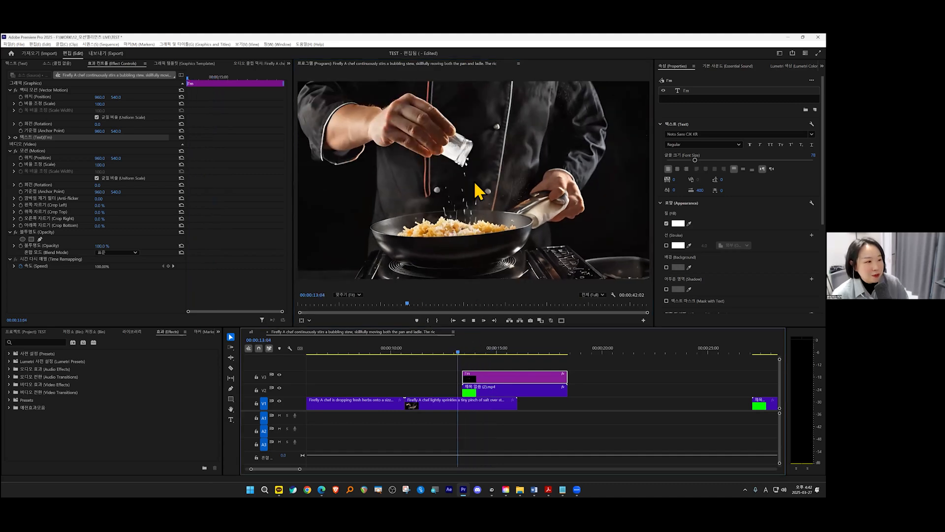
key("space")
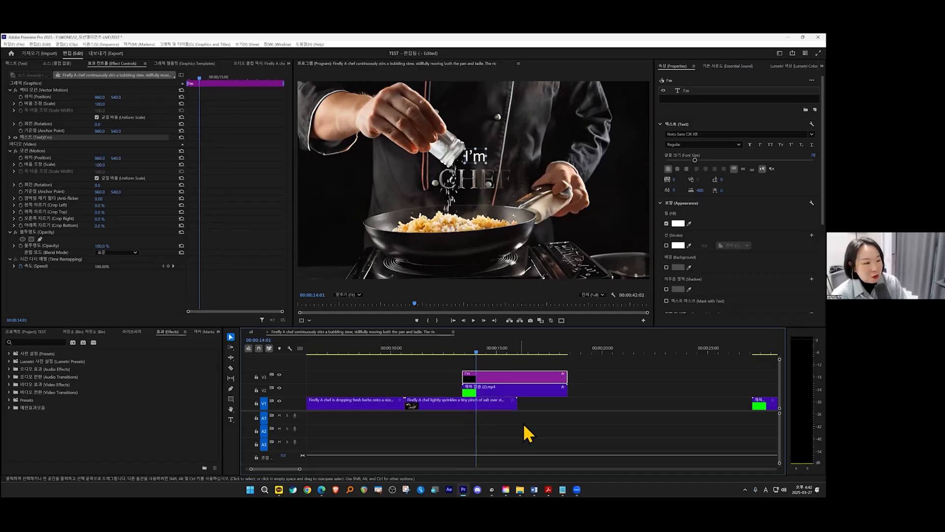
left_click(519, 386)
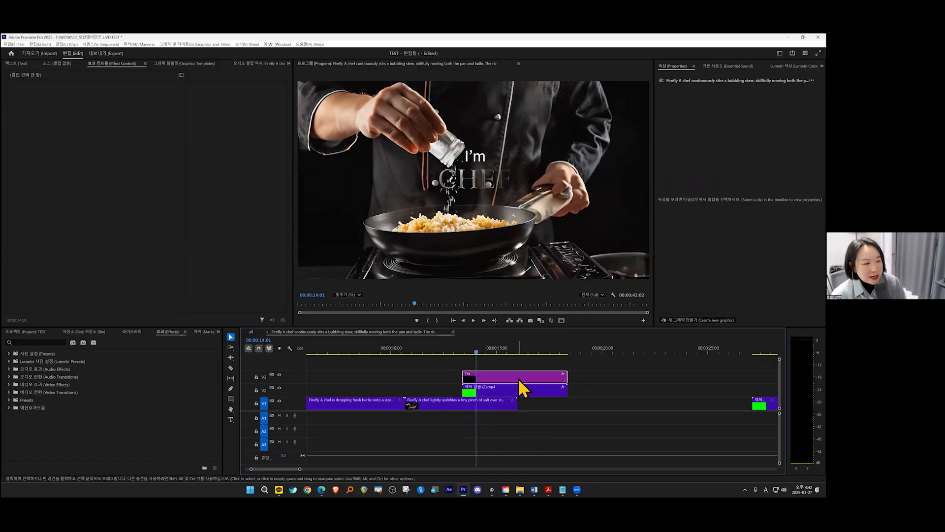
left_click(519, 380)
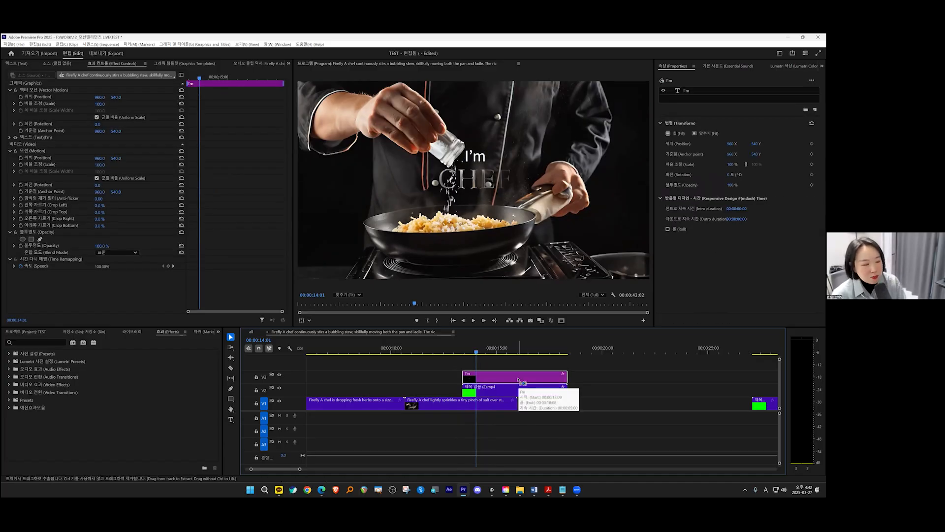
key("ctrl+d")
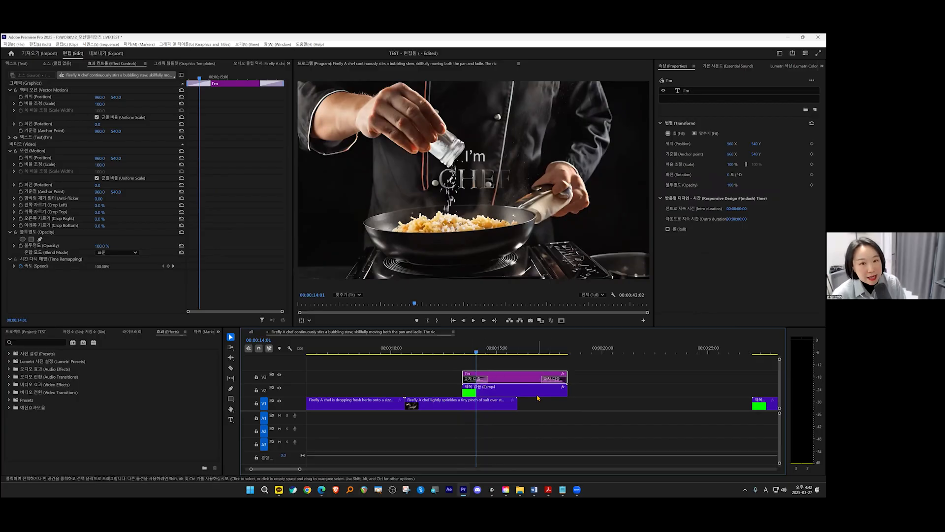
left_click(549, 415)
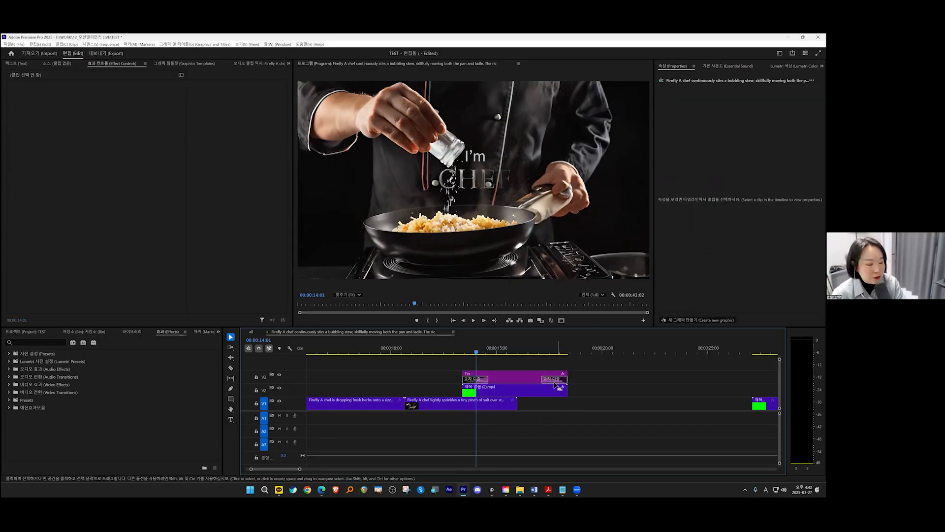
left_click(553, 383)
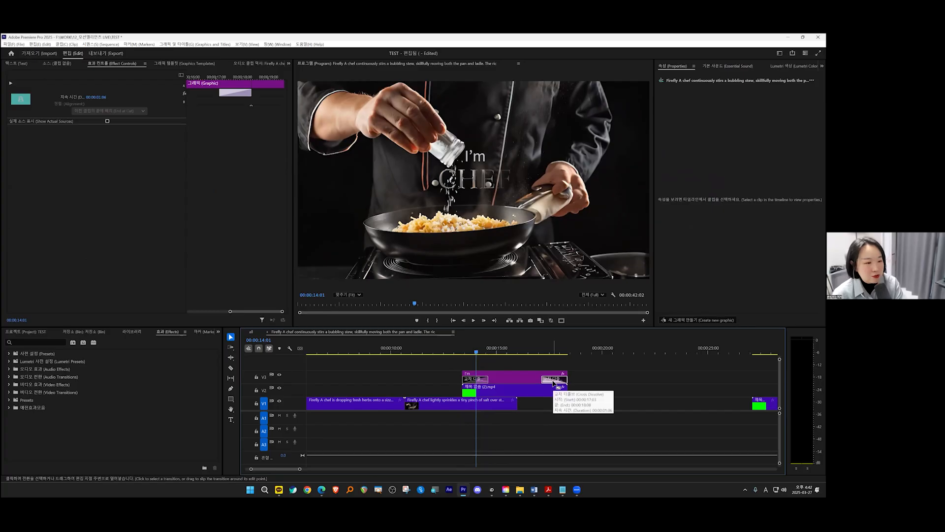
key("Delete")
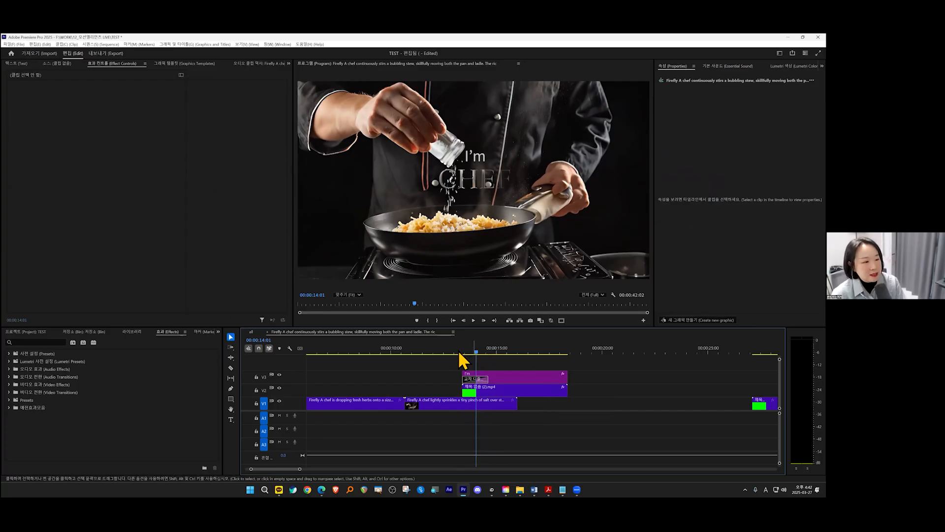
Step: Play back the start of the titles several times to check the "I'm" fade-in against the CHEF animation
key("space")
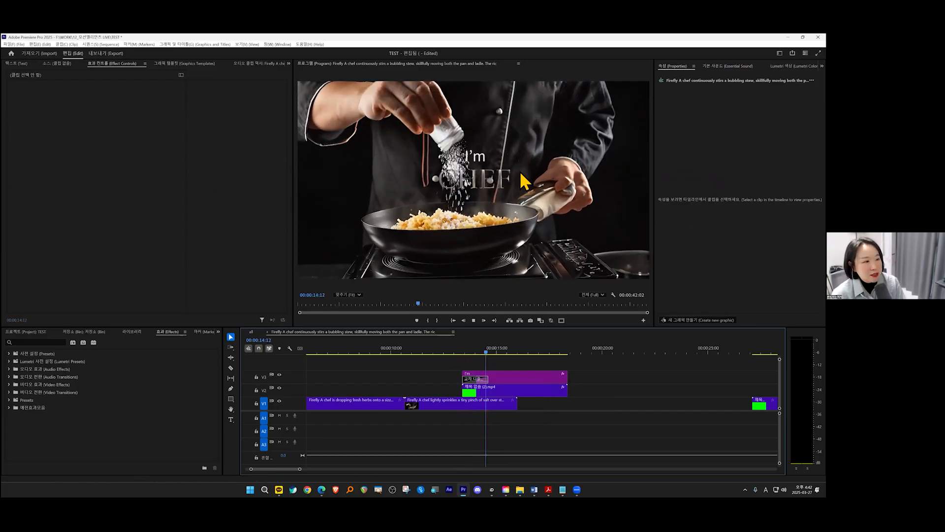
key("Up")
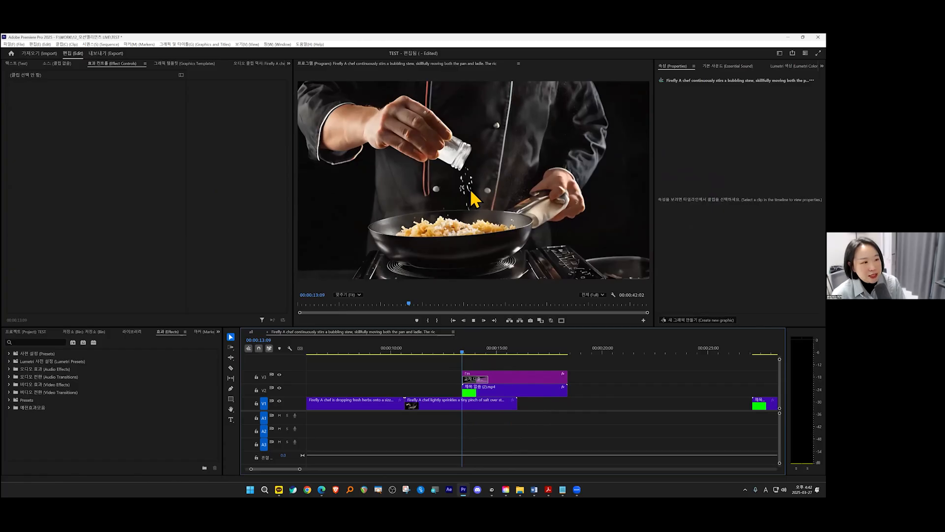
key("space")
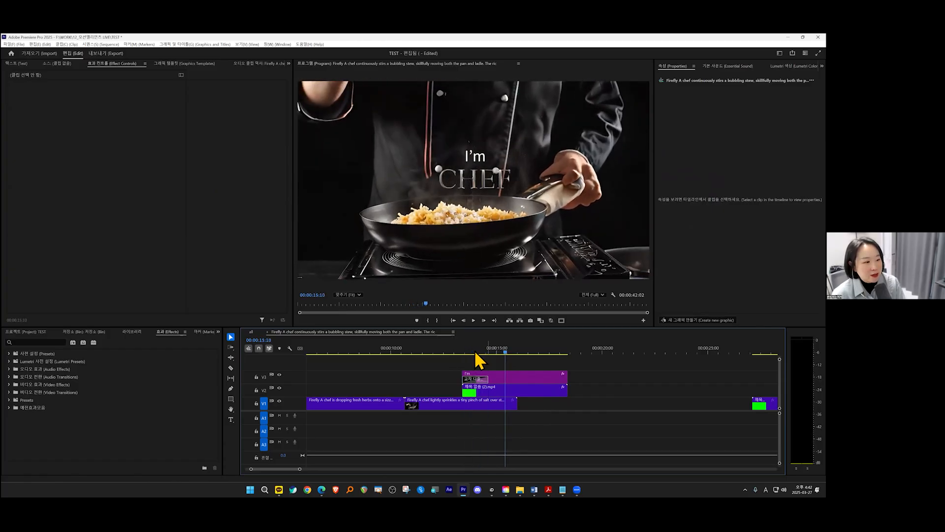
key("Up")
key("space")
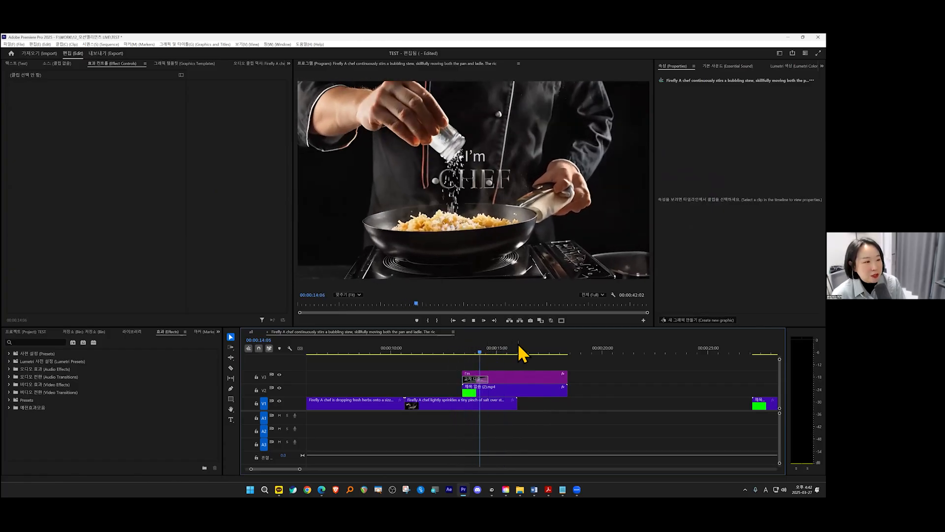
left_click(464, 352)
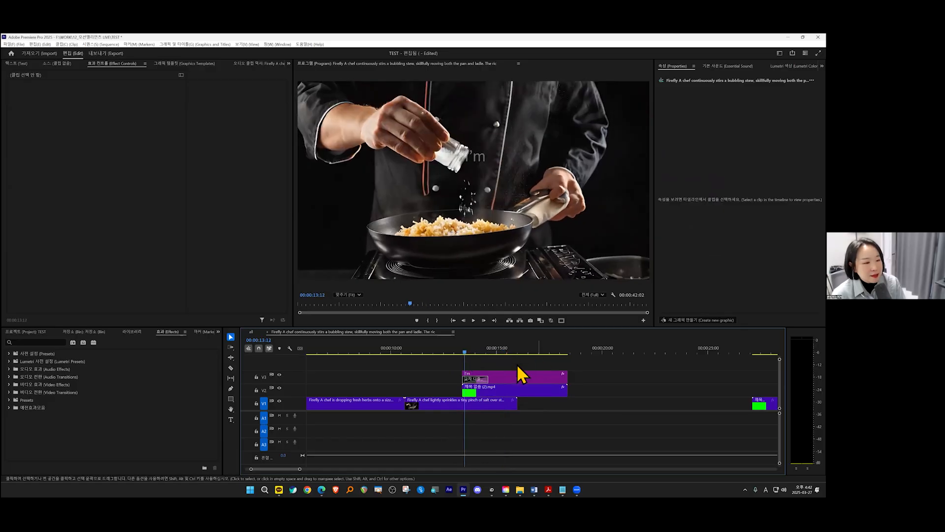
key("space")
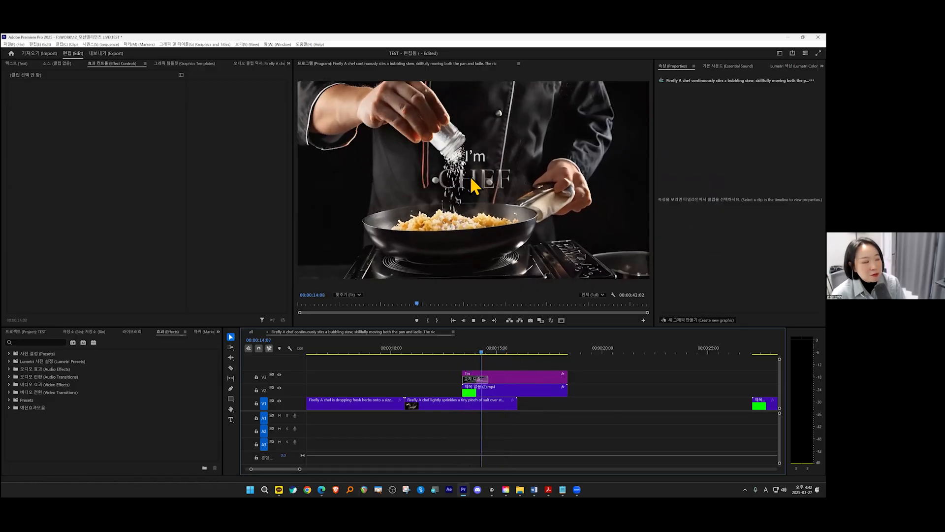
key("space")
left_click(457, 349)
key("space")
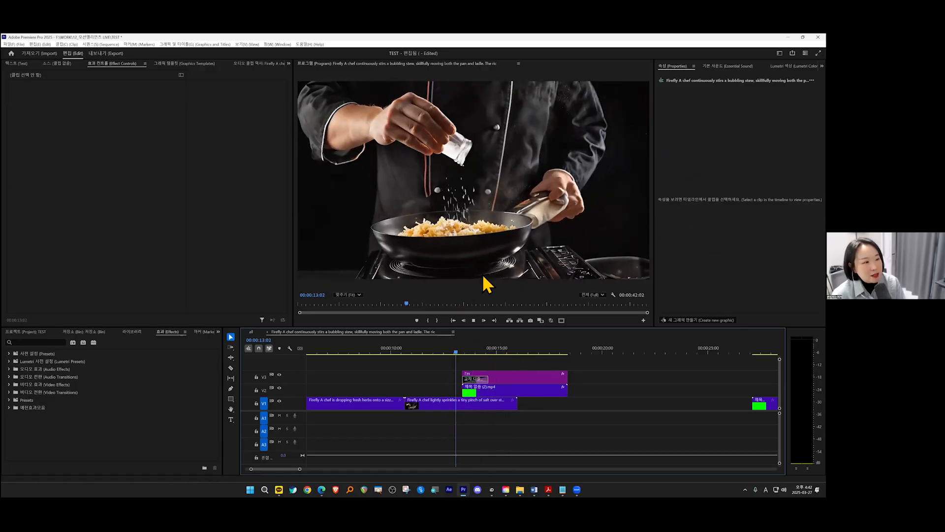
key("space")
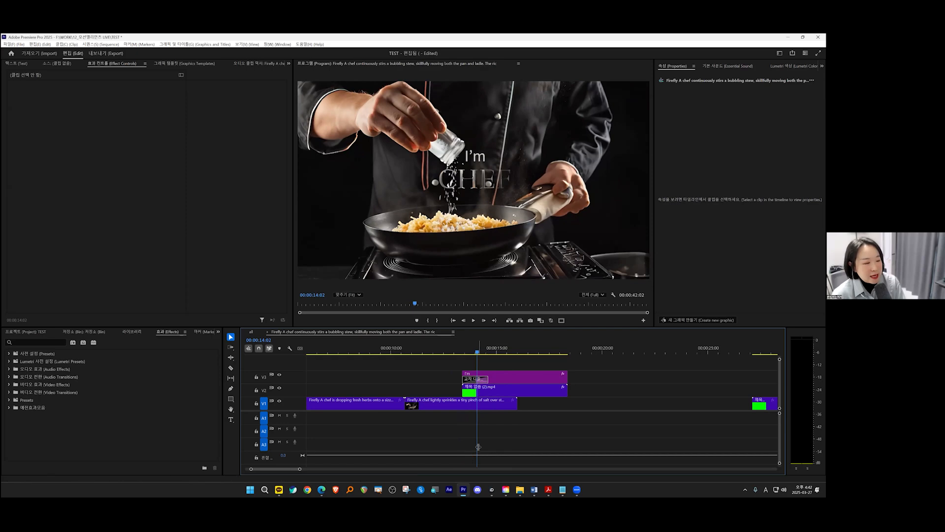
Step: Add a Cross Dissolve to the end of the salt-sprinkling clip on V1, extend it back to the titles' start, and preview the fade
left_click(486, 406)
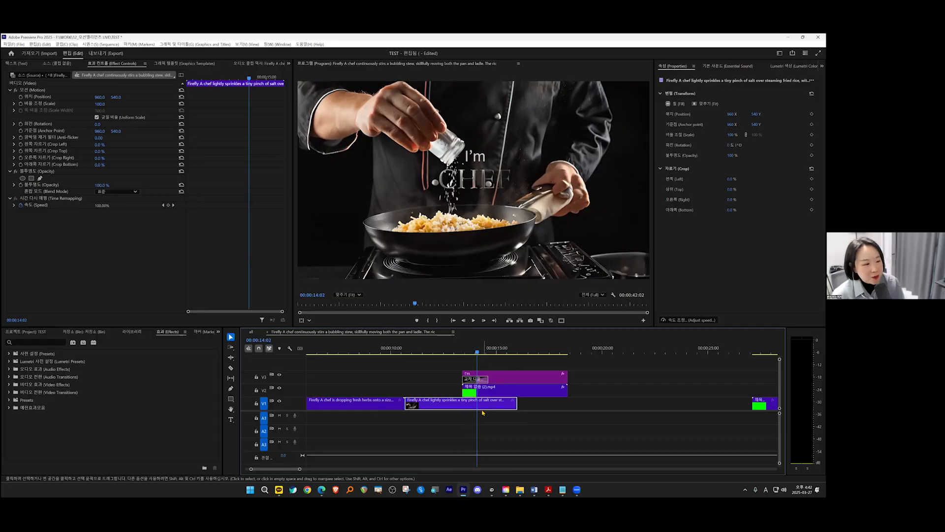
key("ctrl+d")
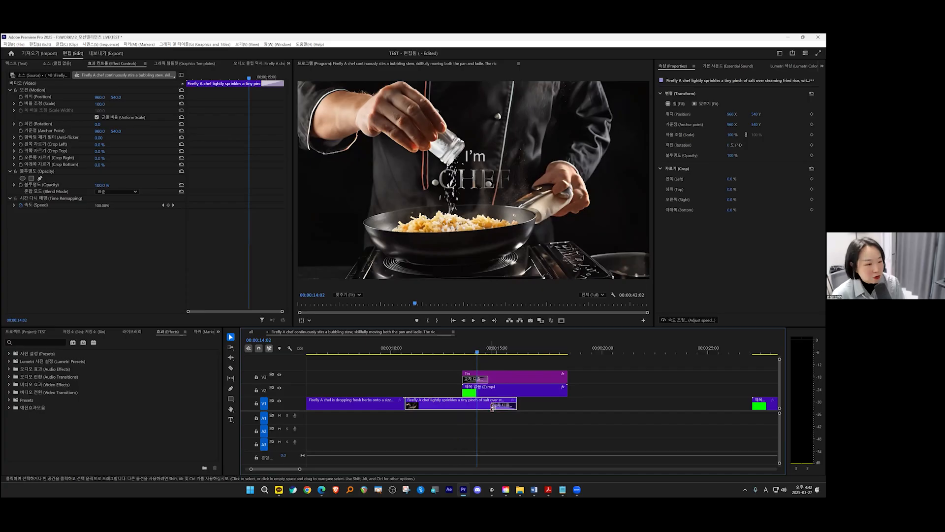
left_click_drag(492, 408, 463, 406)
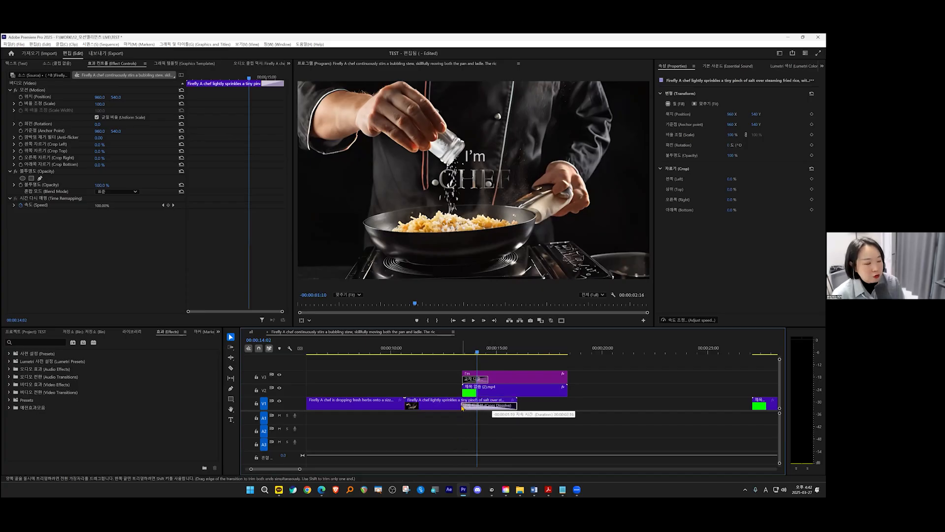
left_click(459, 352)
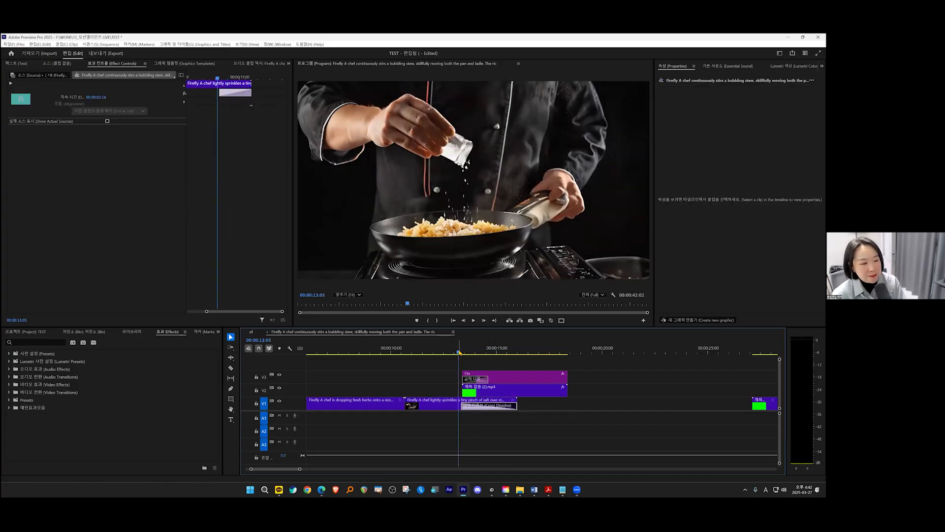
key("space")
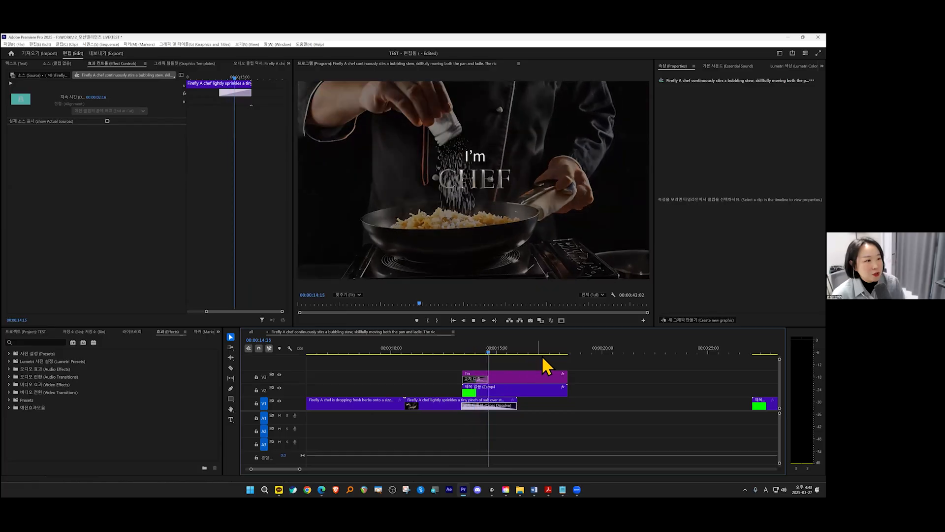
key("space")
left_click(475, 353)
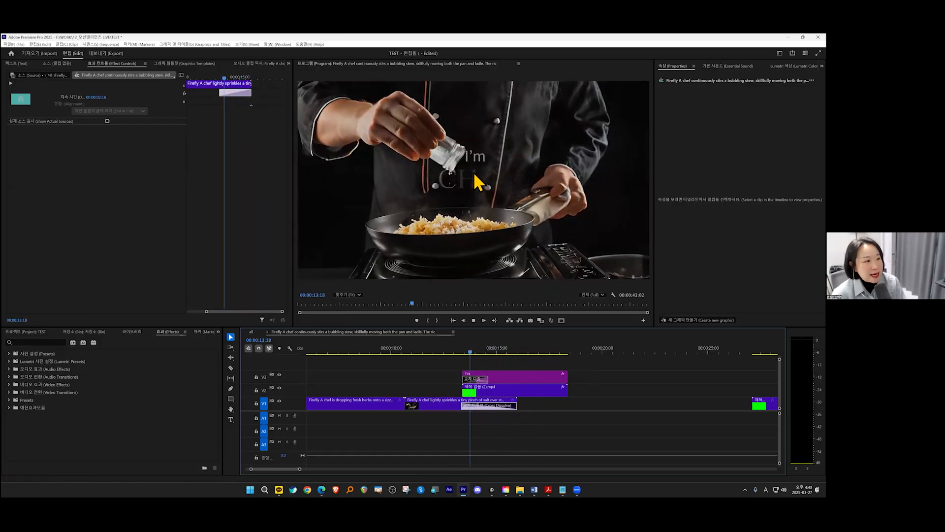
key("space")
key("space")
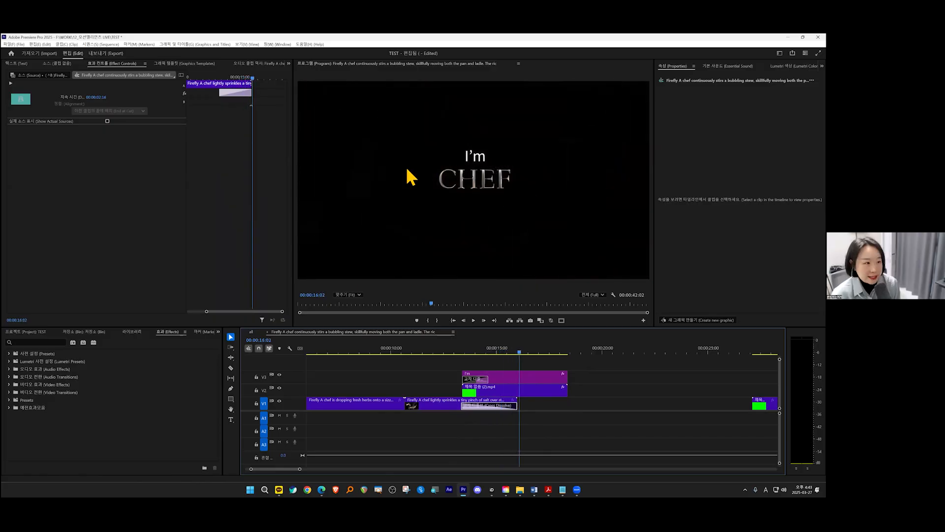
Step: Scrub through the "I'm CHEF" ending in the "all" sequence, and return to the titles' start in the chef sequence
left_click(269, 332)
left_click_drag(502, 348, 581, 350)
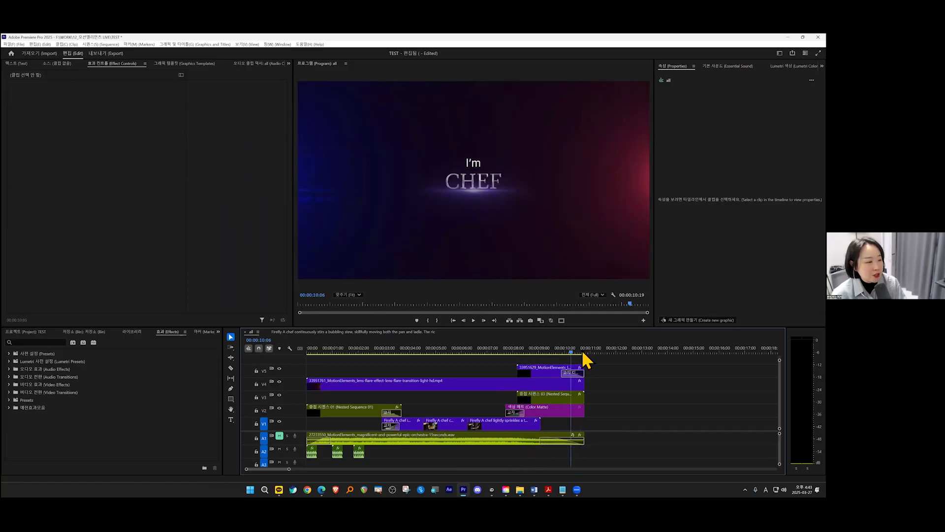
left_click(372, 332)
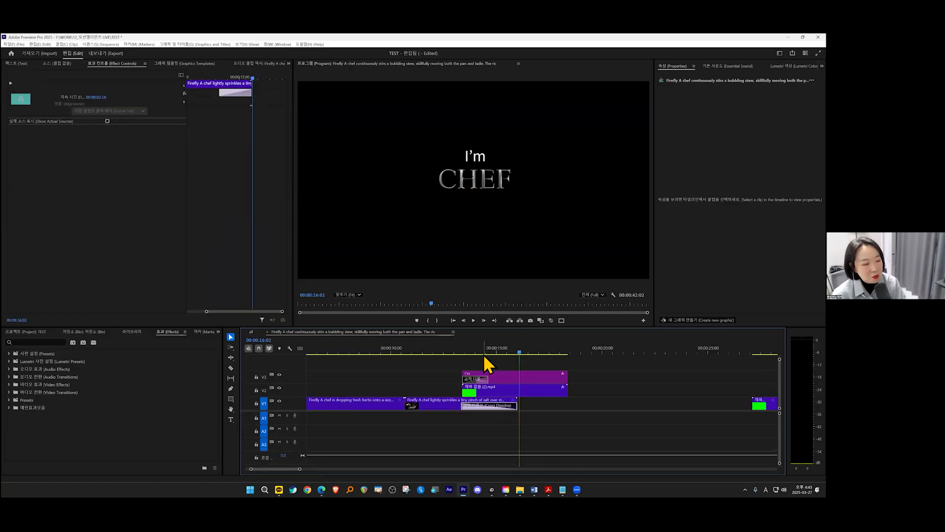
left_click(462, 351)
left_click_drag(486, 353, 465, 354)
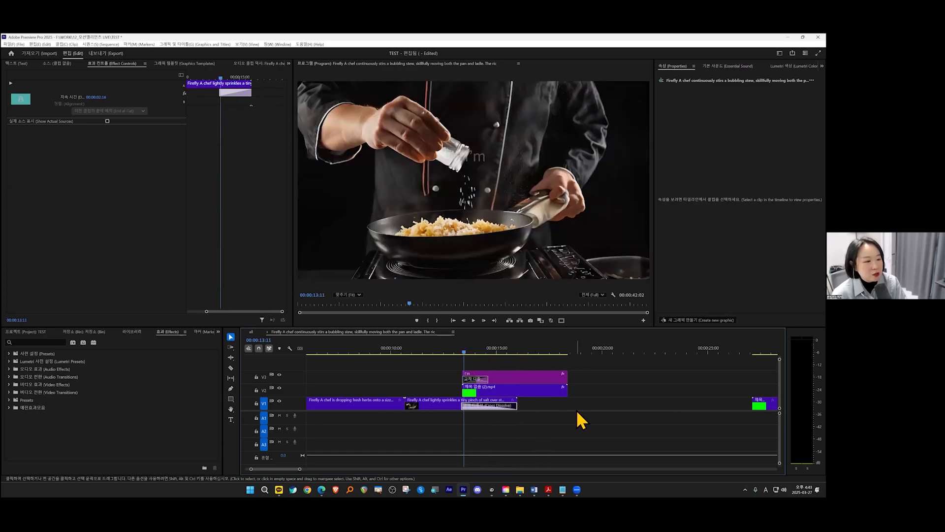
Step: Nest the "I'm" and CHEF title clips on V3 and V2 into one sequence named "end"
left_click_drag(547, 384, 530, 396)
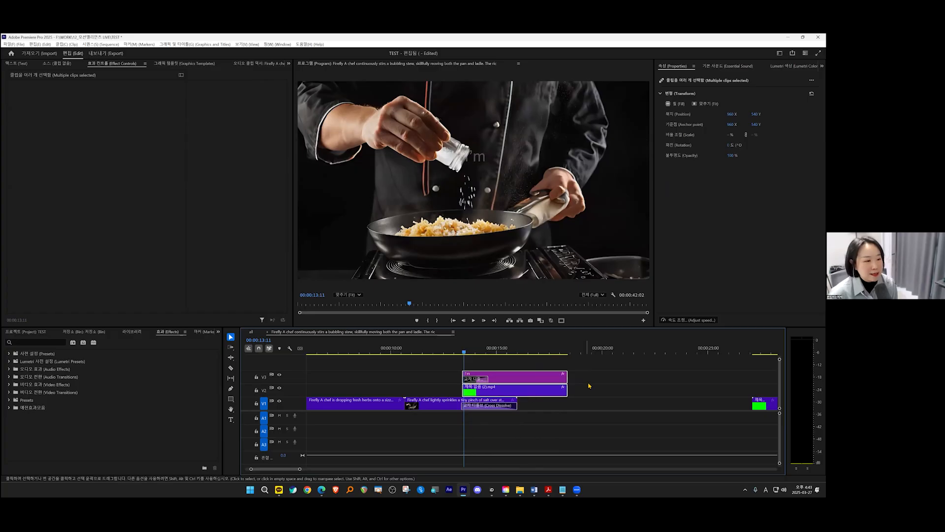
left_click(580, 368)
left_click_drag(575, 361, 495, 393)
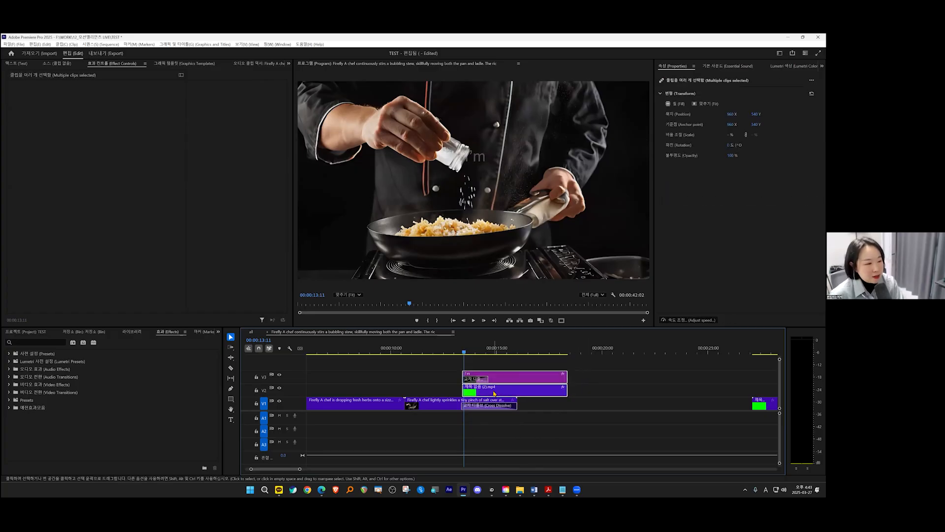
right_click(494, 394)
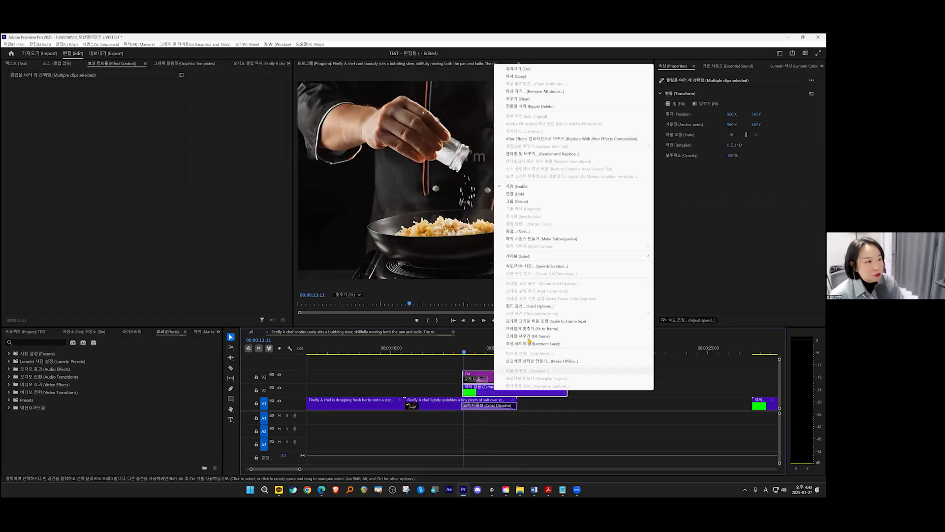
left_click(528, 232)
type("ㅈnd")
key("Return")
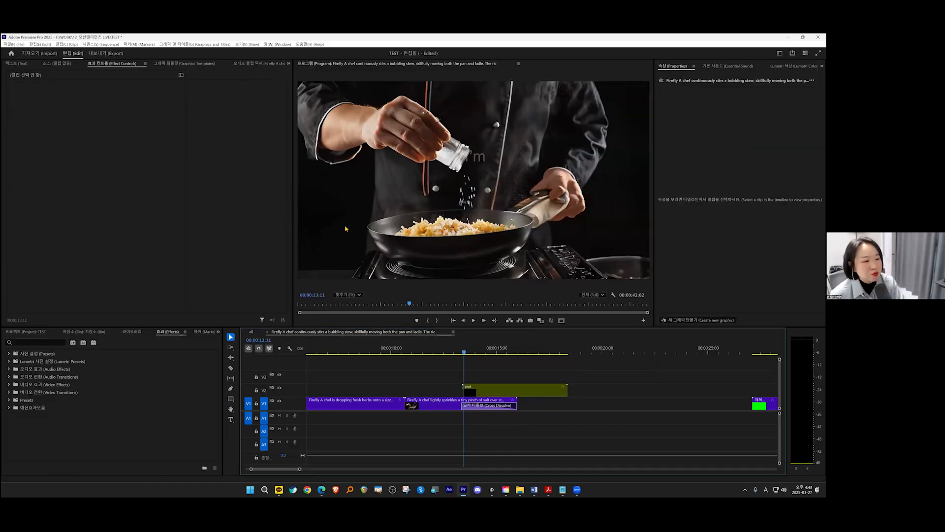
Step: Keyframe the Scale of the nested "end" clip from 83 at its start, 00:00:13:09, to 105 at 00:00:17:11
left_click(466, 351)
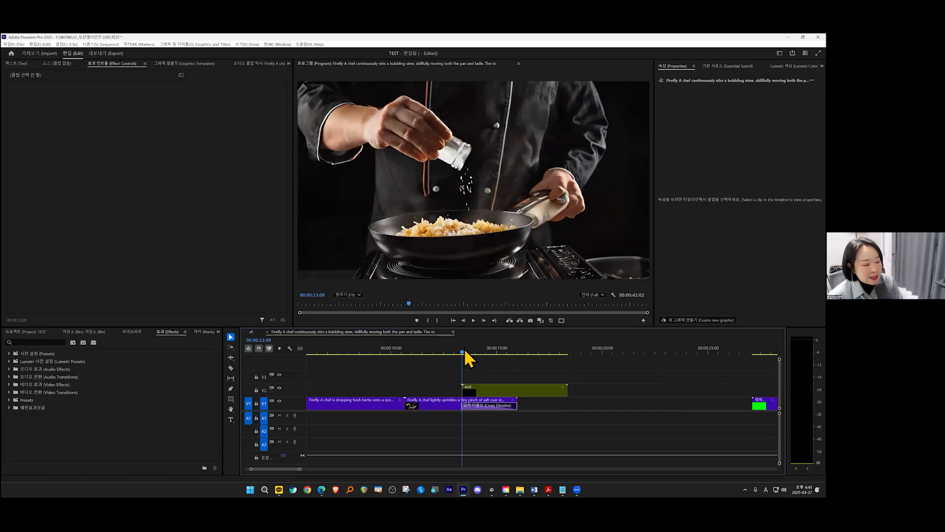
left_click(505, 388)
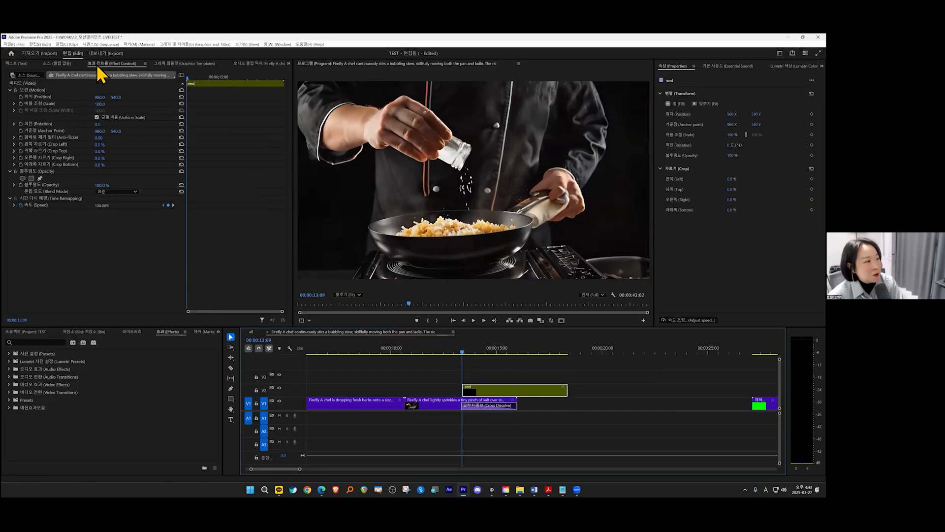
left_click_drag(99, 105, 95, 105)
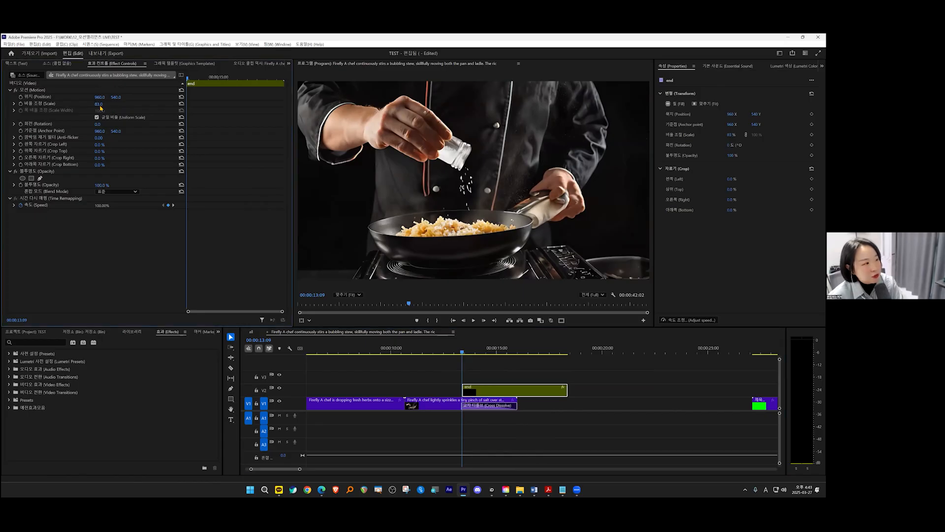
left_click(20, 105)
left_click_drag(201, 82, 267, 84)
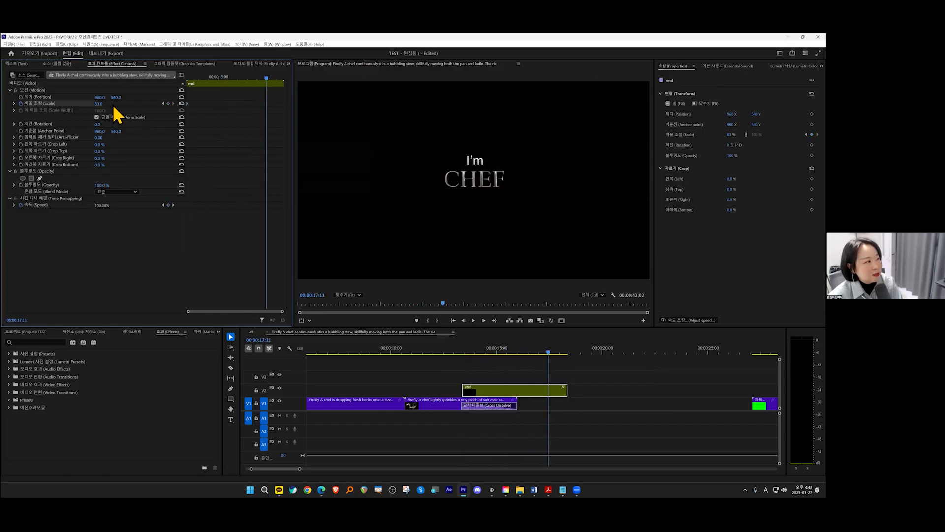
left_click_drag(100, 106, 104, 104)
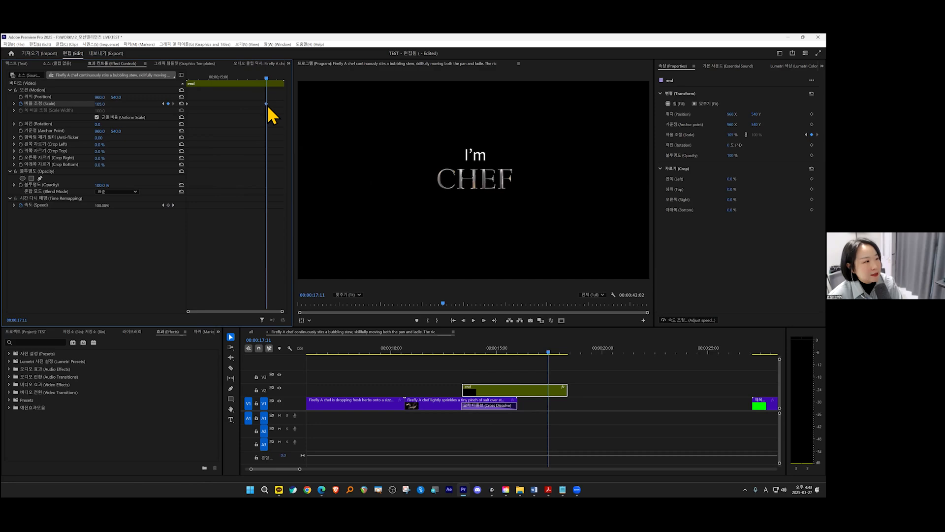
Step: Move the second Scale keyframe of the nested "end" clip to the clip's end and play back the title animation
left_click_drag(268, 104, 286, 109)
left_click(453, 350)
key("space")
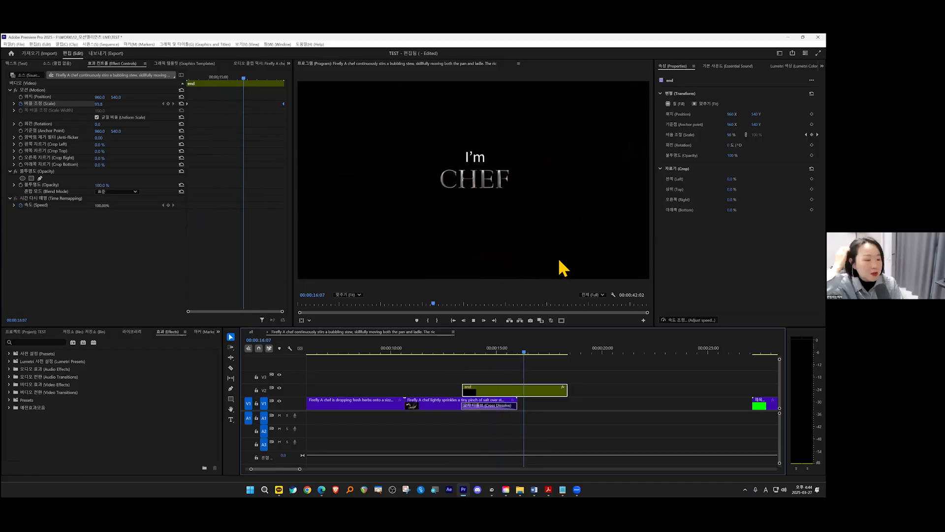
left_click(464, 351)
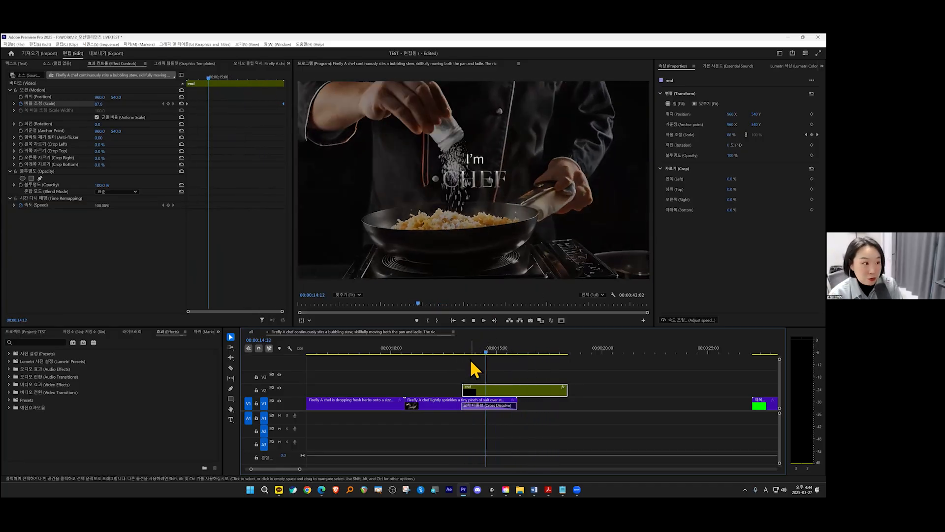
key("space")
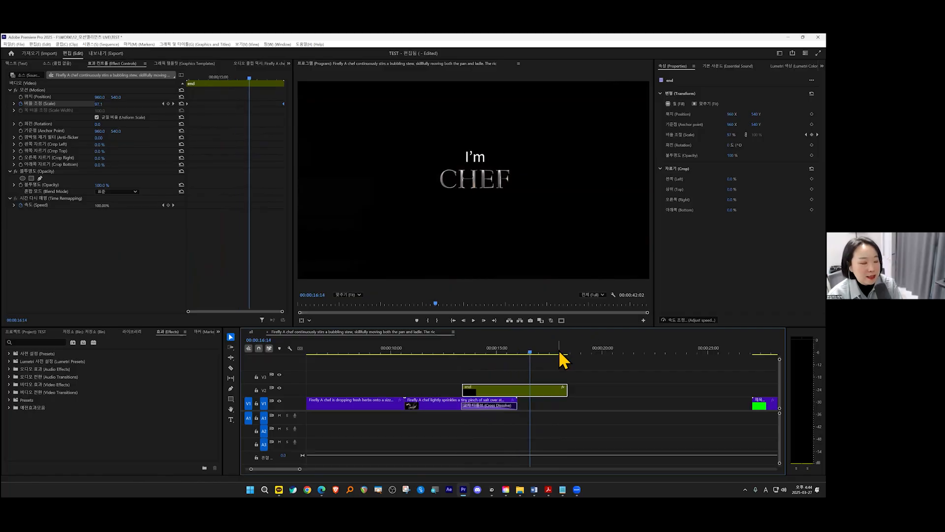
mouse_move(538, 354)
left_mouse_down()
mouse_move(453, 354)
mouse_move(517, 362)
mouse_move(531, 354)
left_mouse_up()
left_click(490, 348)
Step: Move the green-screen title clip on V1 earlier so that it starts at about 00:00:23:10
scroll(453, 378, "down", 2)
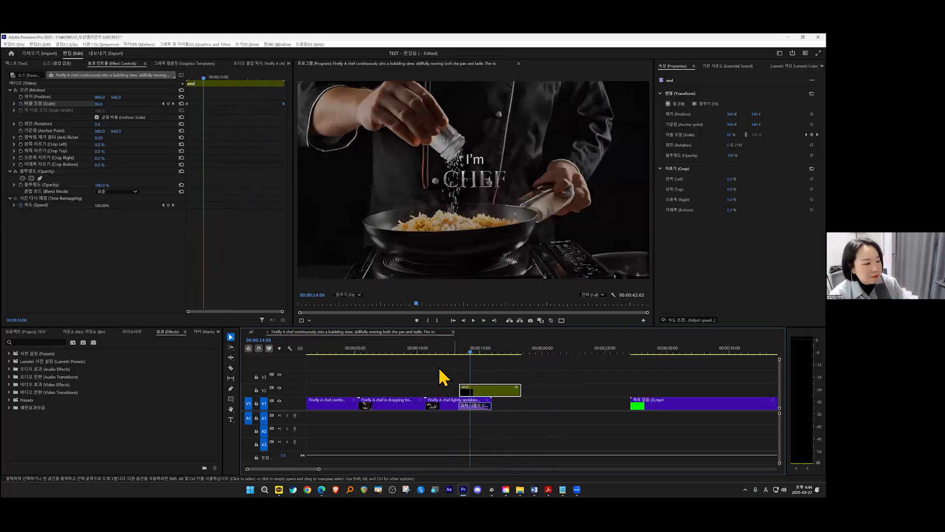
scroll(492, 379, "down", 2)
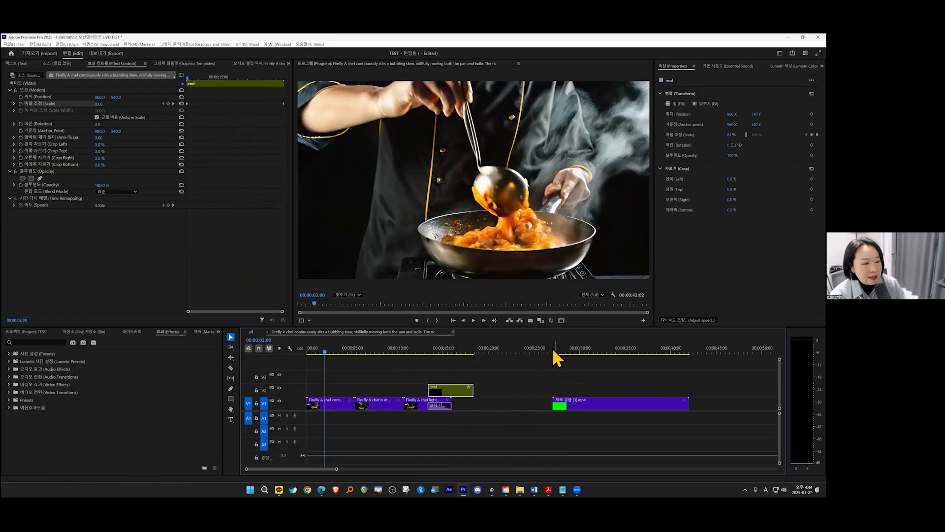
left_click(564, 353)
mouse_move(577, 359)
left_mouse_down()
mouse_move(667, 363)
mouse_move(552, 365)
mouse_move(561, 364)
left_mouse_up()
left_click_drag(605, 403, 574, 404)
Step: Try splitting the green-screen title clip at 00:00:28:12 and 00:00:33:14, and undo both cuts
left_click(530, 353)
left_click_drag(531, 354, 567, 359)
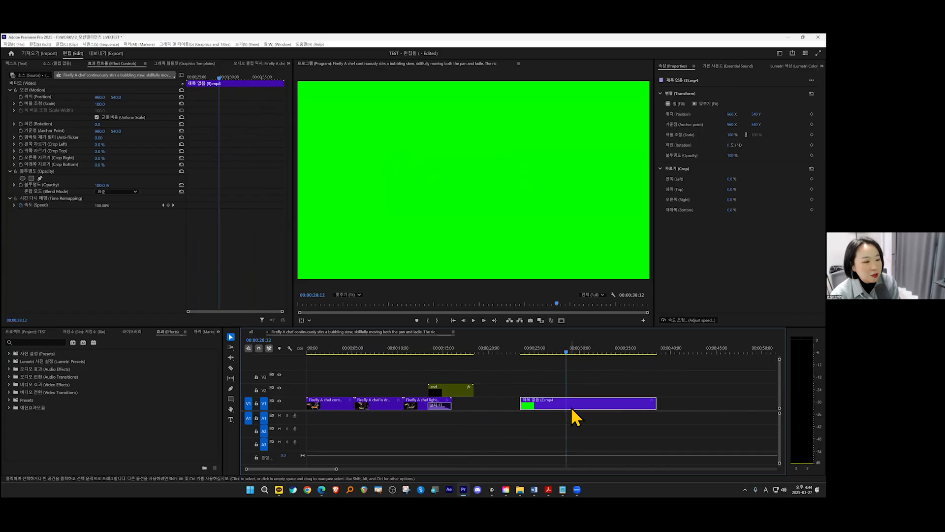
key("ctrl+k")
left_click_drag(572, 354, 614, 360)
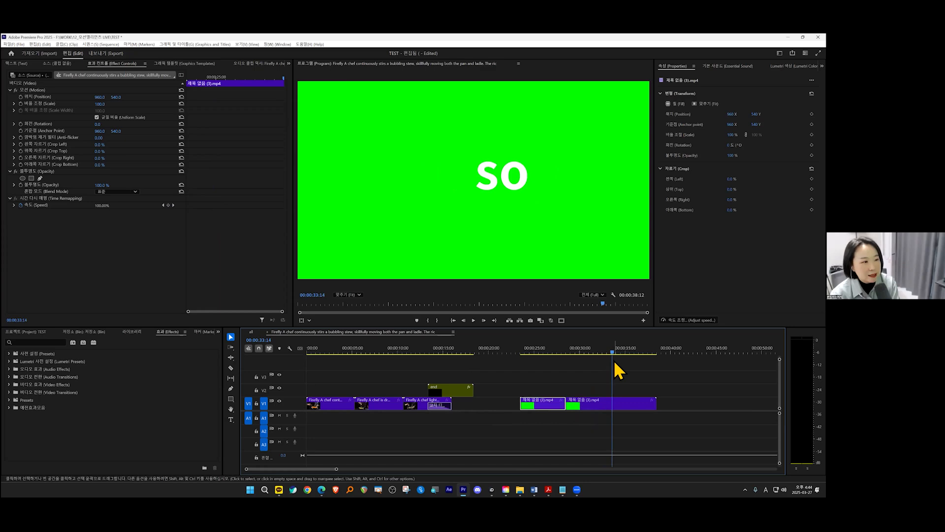
key("ctrl+k")
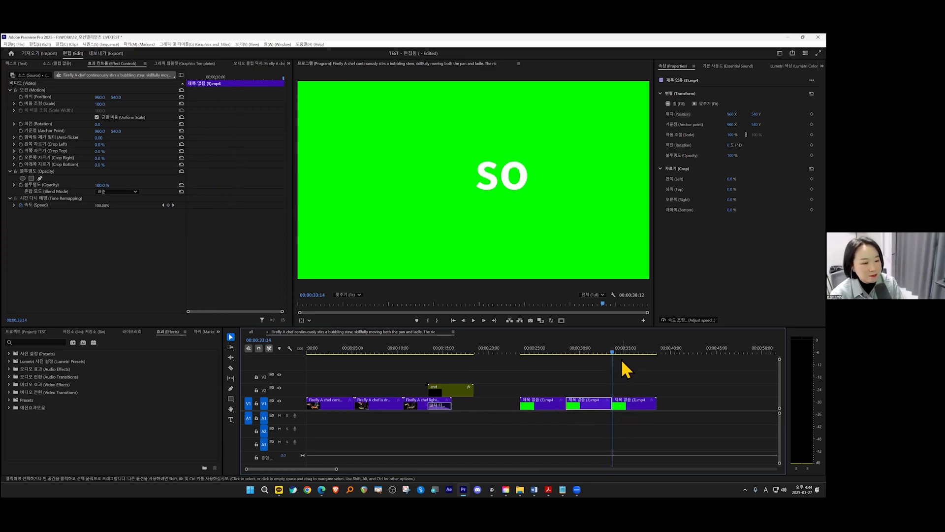
left_click(587, 351)
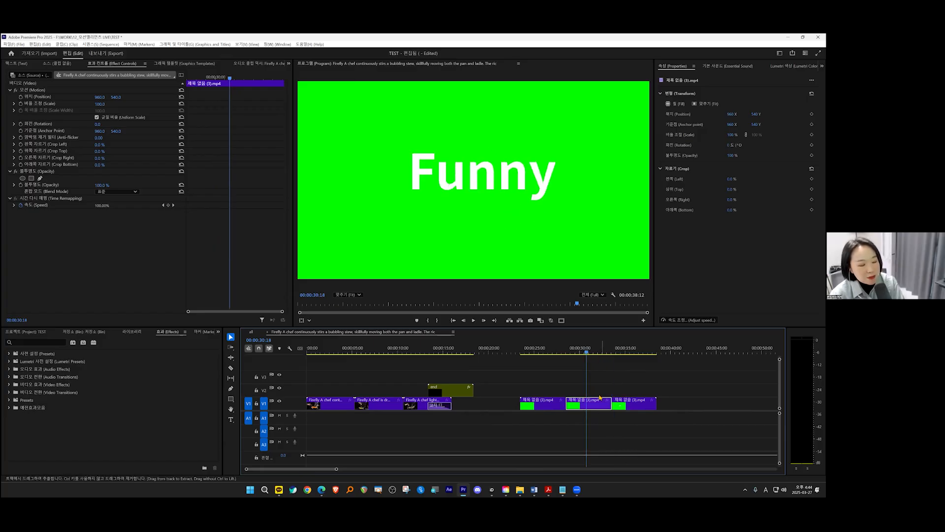
left_click(618, 376)
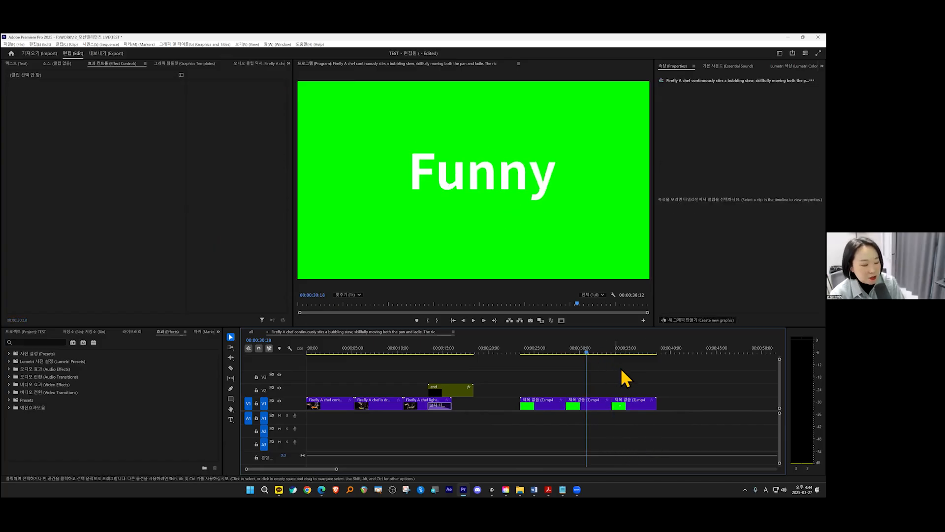
key("ctrl+z")
key("ctrl+z")
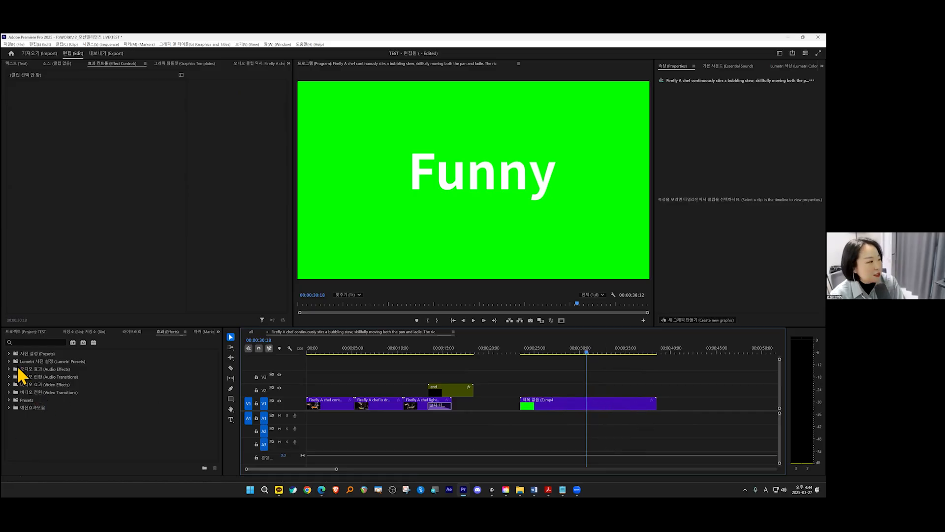
Step: Apply the Ultra Key effect to the green-screen title clip and sample its green background as the key colour
left_click(38, 342)
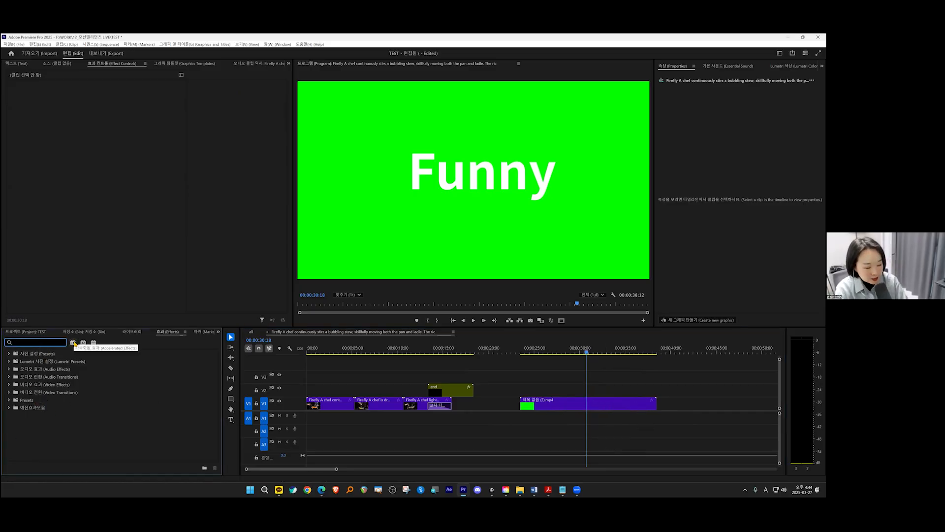
type("ultra")
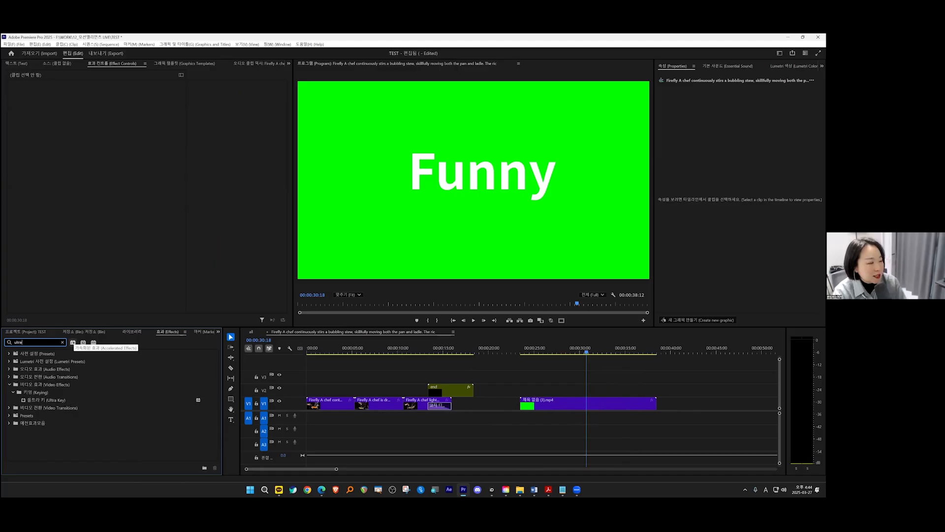
left_click(47, 400)
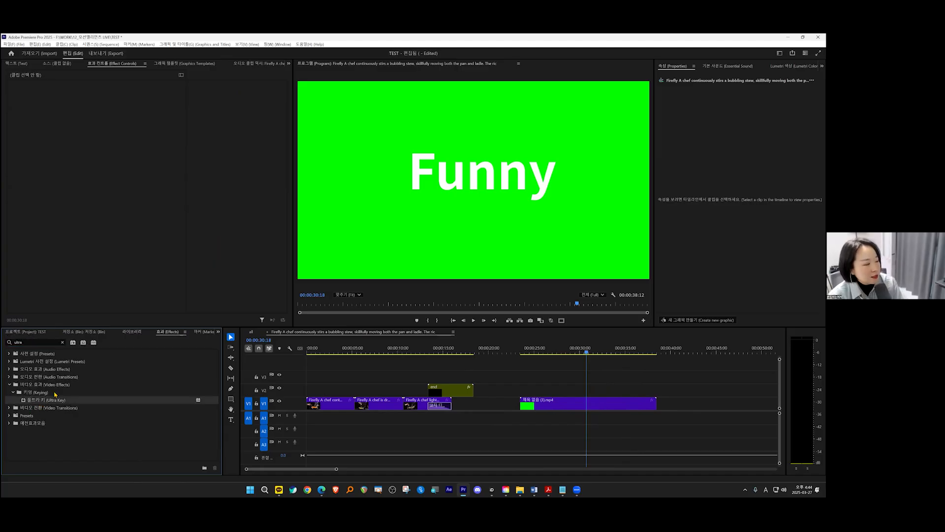
left_click_drag(456, 330, 574, 404)
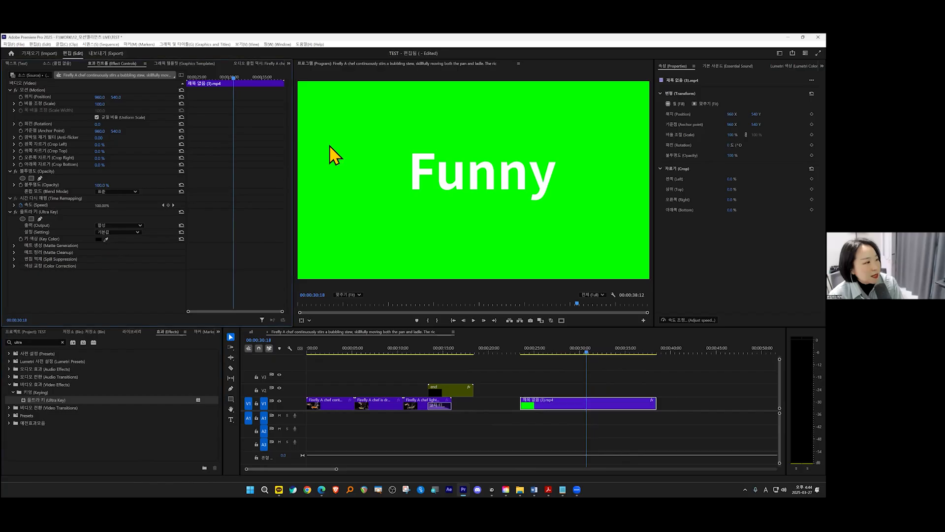
left_click(430, 245)
Step: Split the keyed title clip into three pieces at about 00:00:28:12 and at 00:00:33:14
left_click_drag(555, 350, 614, 356)
key("ctrl+k")
key("ctrl+k")
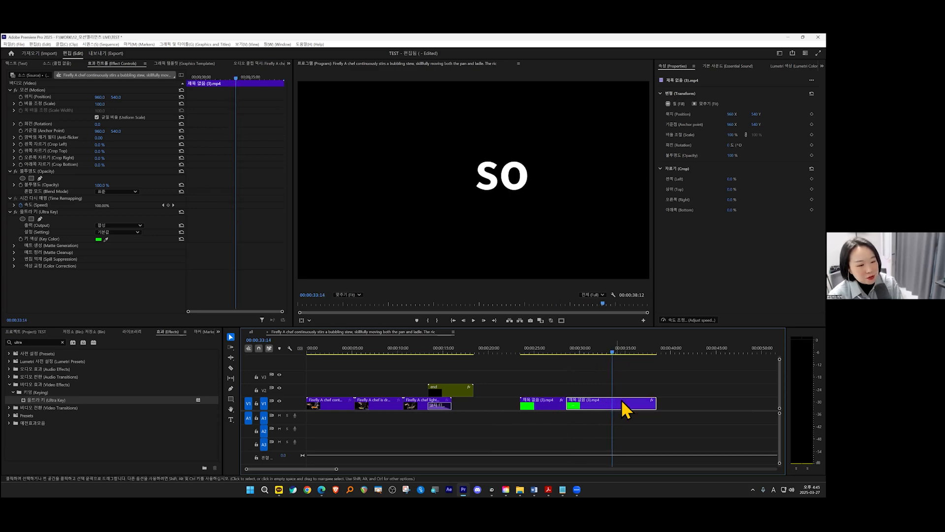
Step: Stack the three keyed pieces on V1, V2 and V3 from 00:00:23:10 and trim them to end at about 00:00:26:04
left_click_drag(515, 351, 521, 351)
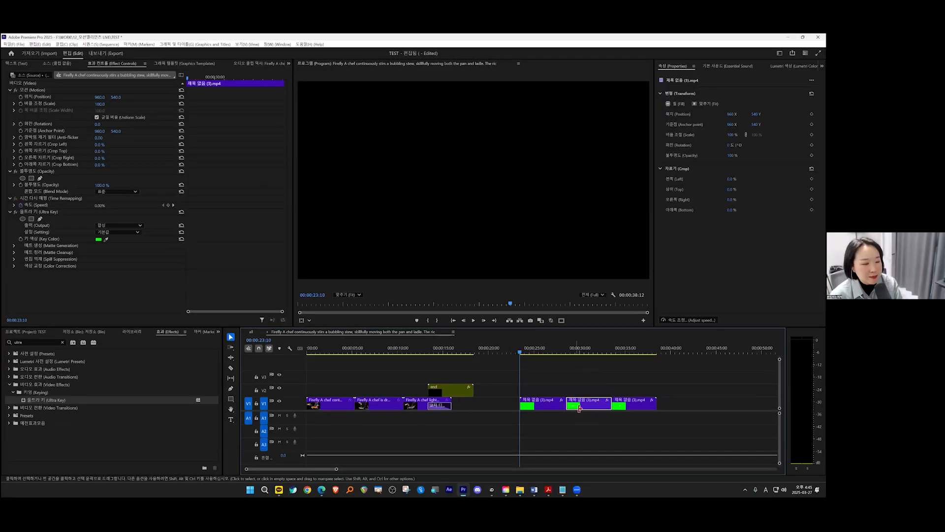
left_click_drag(565, 404, 553, 403)
key("ctrl+z")
left_click_drag(591, 407, 544, 389)
left_click(555, 375)
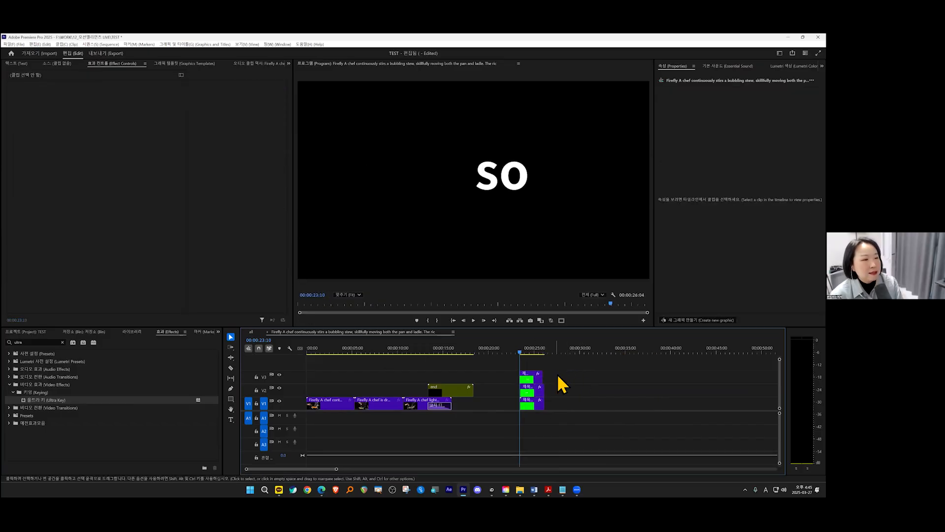
Step: Play back the stacked word pieces and trim them to end at about 00:00:25:06
key("space")
key("space")
key("equal")
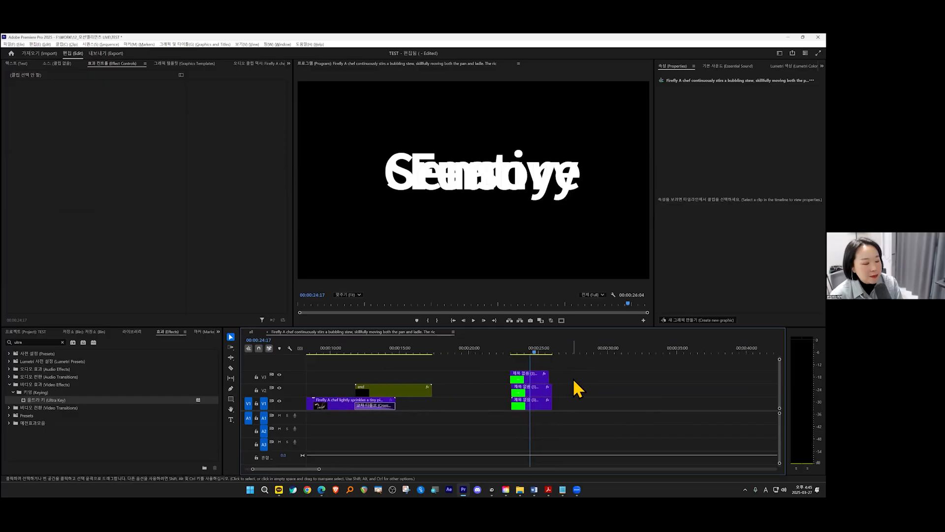
key("equal")
left_click_drag(575, 368, 494, 418)
left_click_drag(545, 389, 530, 389)
left_click(512, 377)
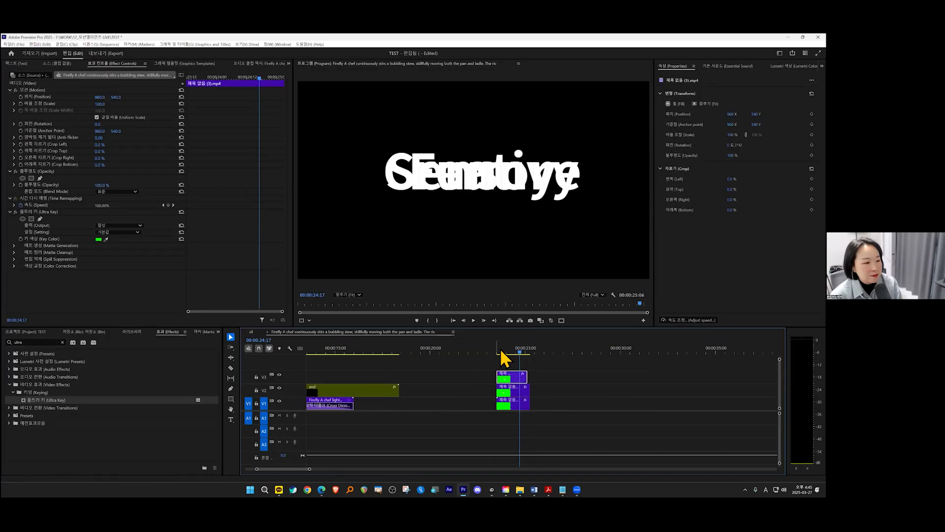
left_click(499, 350)
key("space")
key("space")
Step: Trim all three stacked word pieces to end at 00:00:25:00 and play them back
left_click_drag(530, 377, 522, 402)
left_click(500, 351)
key("space")
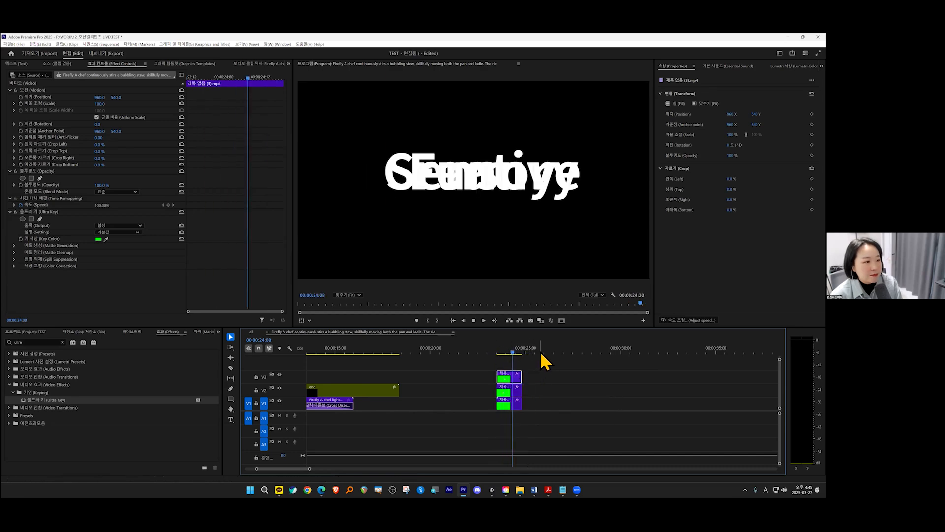
left_click(495, 351)
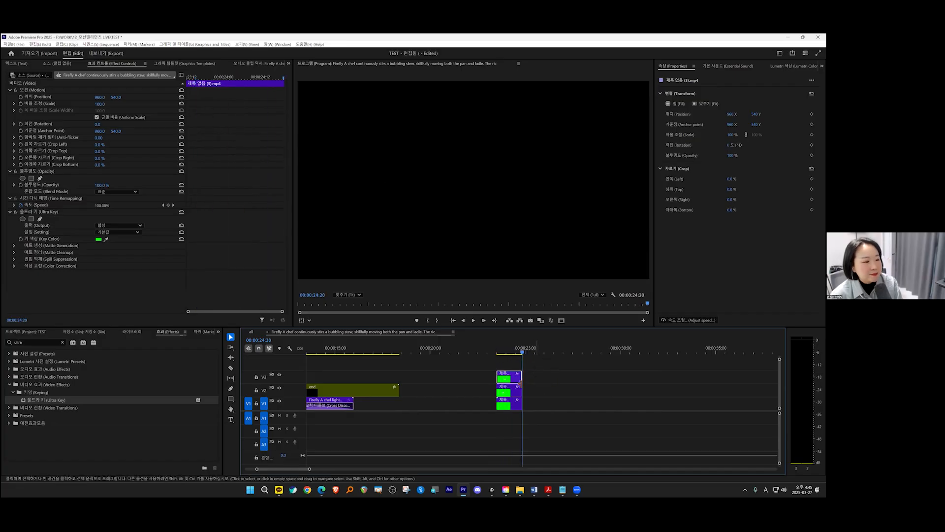
left_click_drag(521, 383, 525, 383)
key("space")
left_click(495, 350)
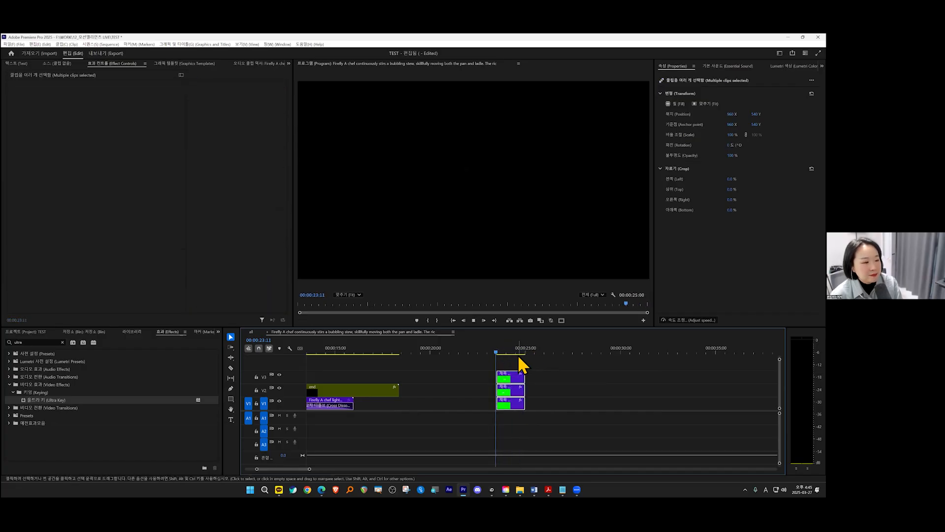
key("space")
Step: Shift the cooking clips and the nested "end" clip about 4 seconds later to make room for an intro
key("minus")
key("minus")
key("equal")
key("equal")
left_click_drag(485, 378, 373, 404)
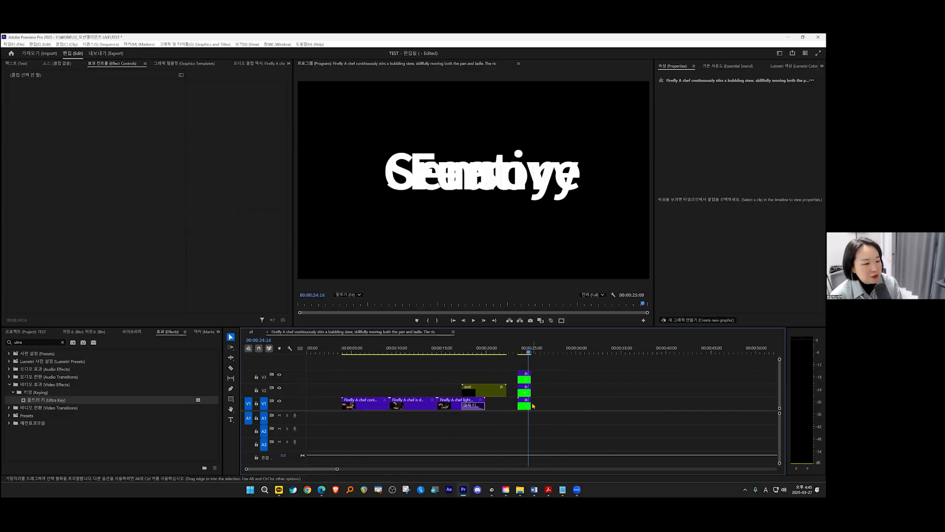
Step: Place the three keyed word pieces one after another on V2 from the start of the sequence
left_click_drag(524, 408, 314, 390)
left_click(309, 349)
left_click(314, 350)
left_click_drag(527, 393, 339, 390)
left_click(349, 348)
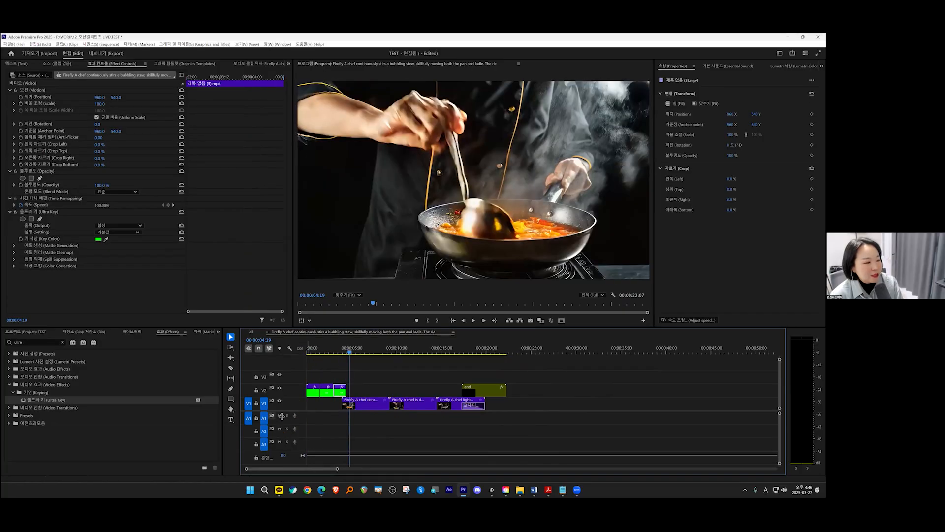
Step: Extend the last word piece on V2 further over the first cooking clip and preview the intro from the start
left_click_drag(346, 391, 354, 392)
key("Home")
key("space")
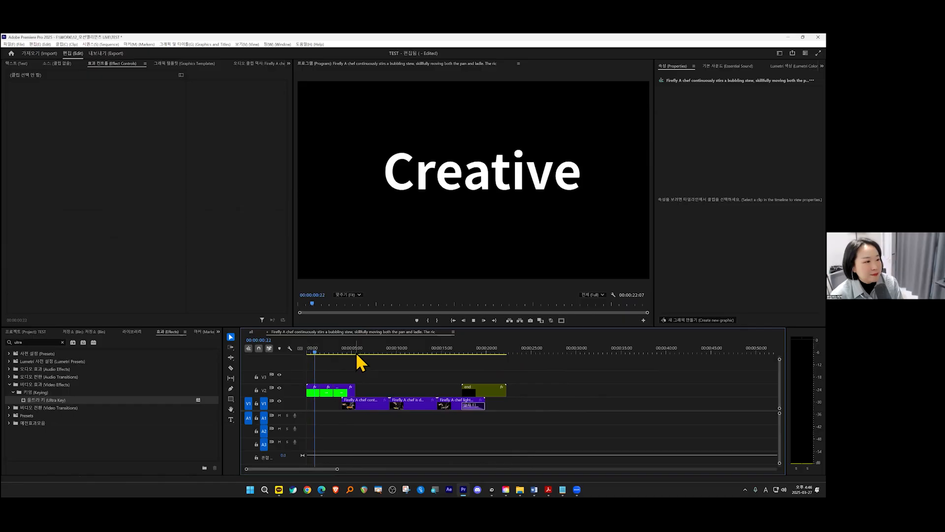
left_click_drag(363, 351, 323, 353)
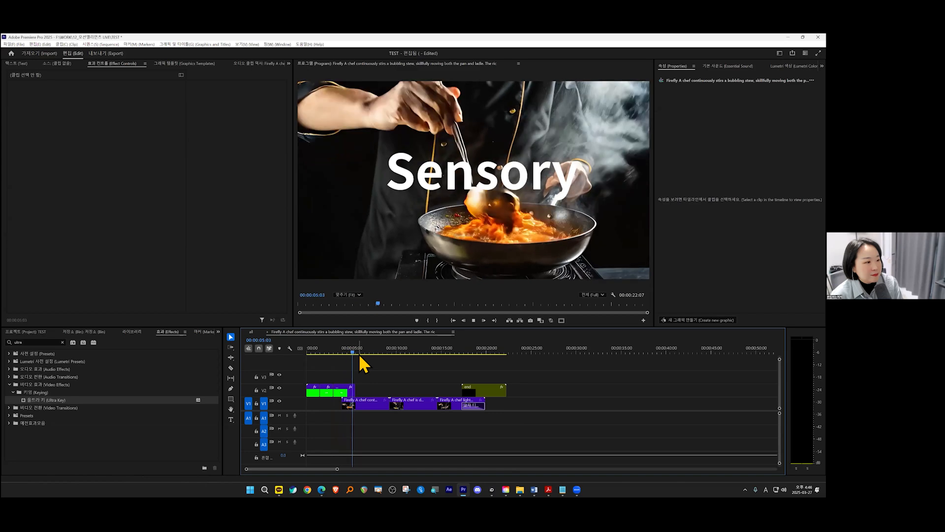
key("Home")
left_click_drag(318, 348, 308, 394)
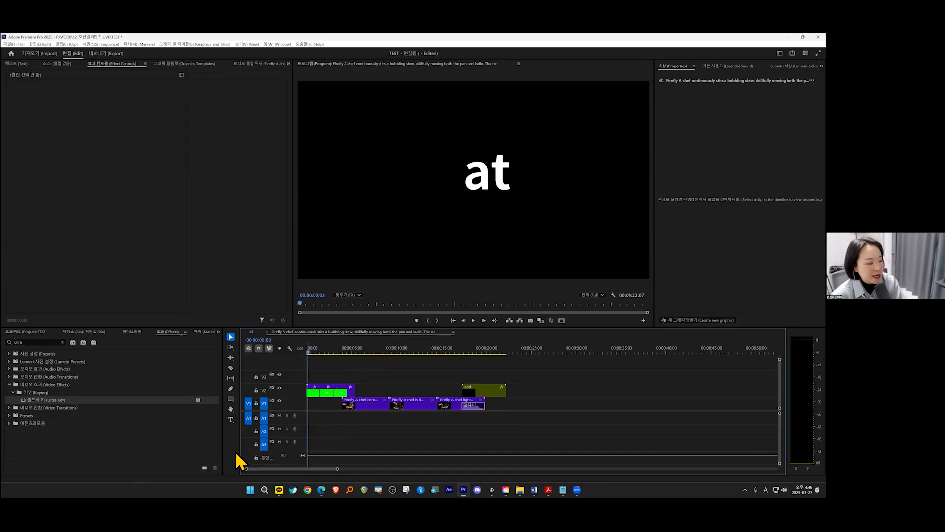
Step: Nest the three word pieces on V2 into one sequence named "int"
left_click_drag(360, 371, 306, 397)
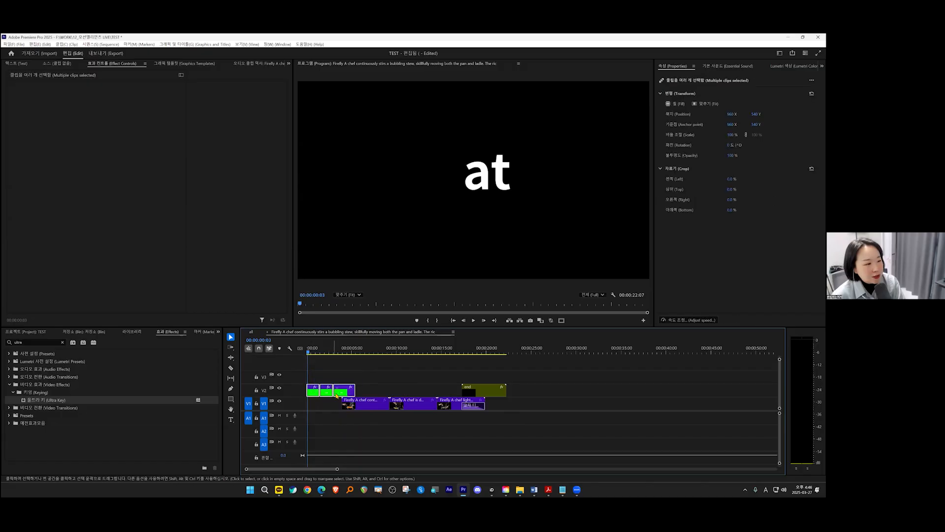
right_click(347, 394)
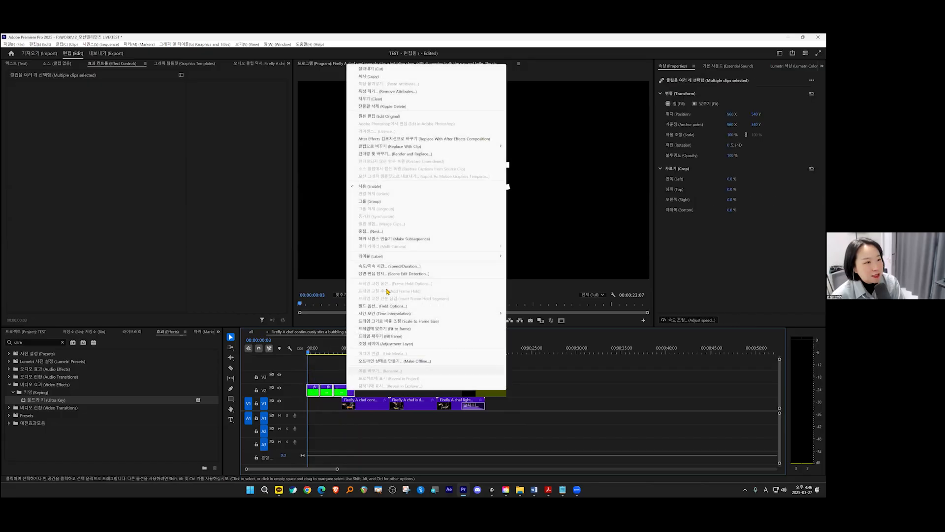
left_click(385, 232)
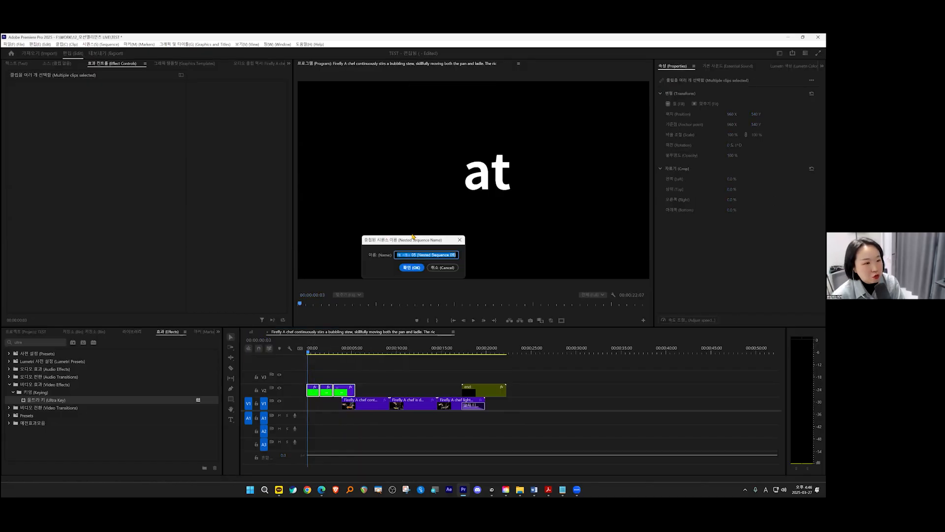
key("Return")
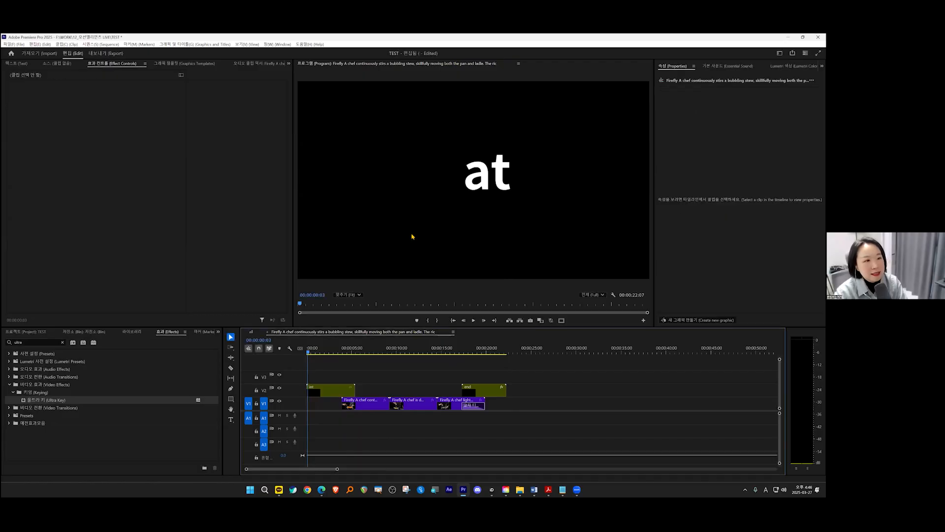
Step: Animate the scale of the nested "int" clip from 51 at its start to 64 at its end and preview it
left_click_drag(308, 352, 287, 354)
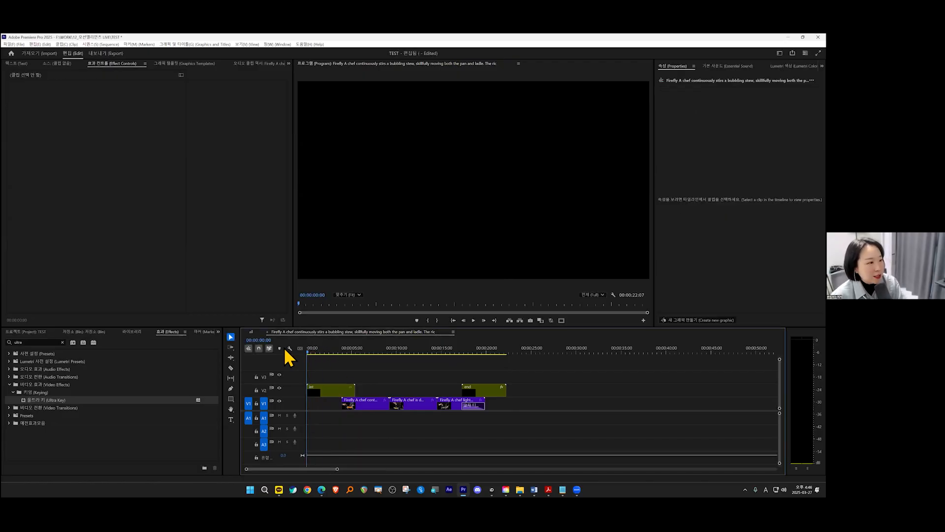
left_click(319, 393)
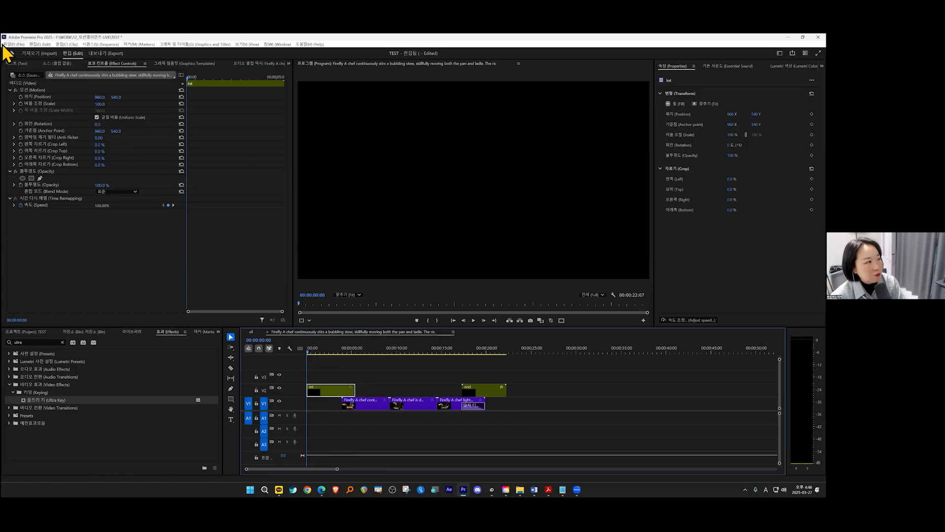
left_click_drag(100, 104, 93, 105)
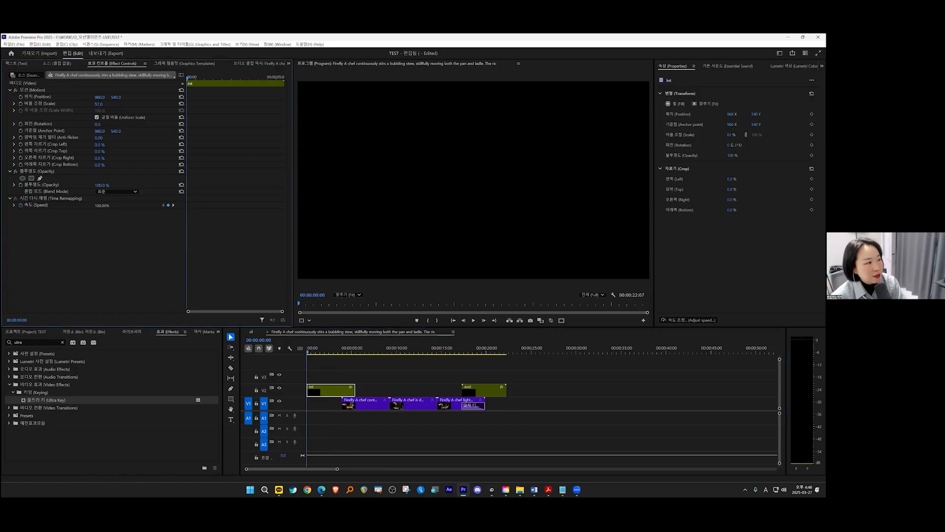
left_click(20, 104)
left_click_drag(204, 89, 269, 84)
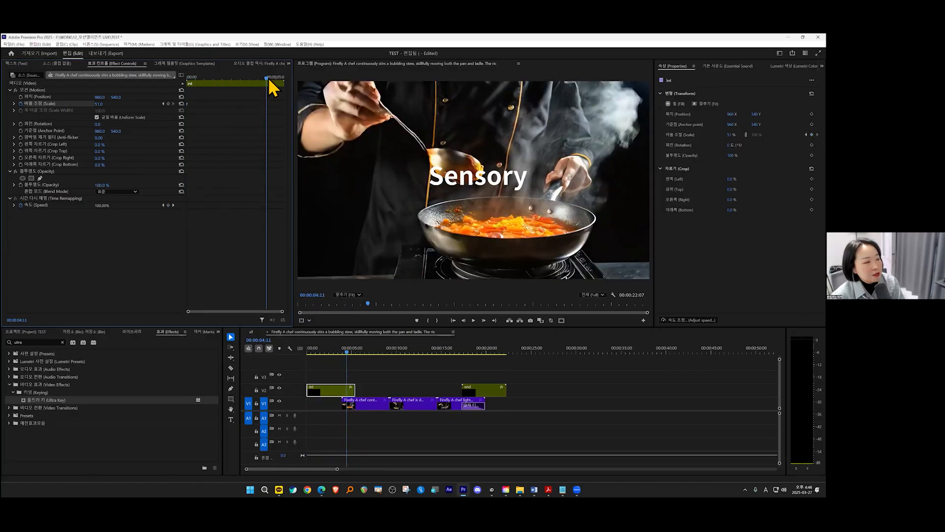
left_click_drag(101, 105, 108, 105)
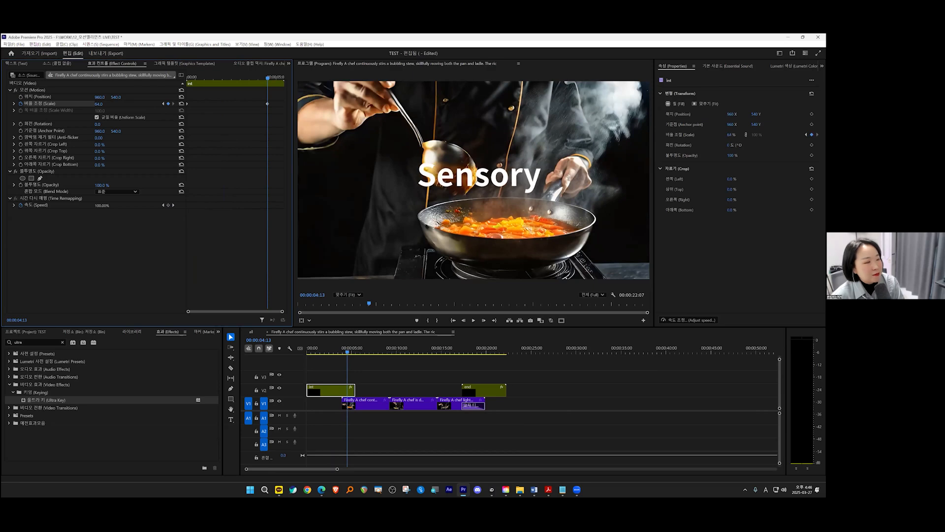
left_click_drag(267, 104, 148, 76)
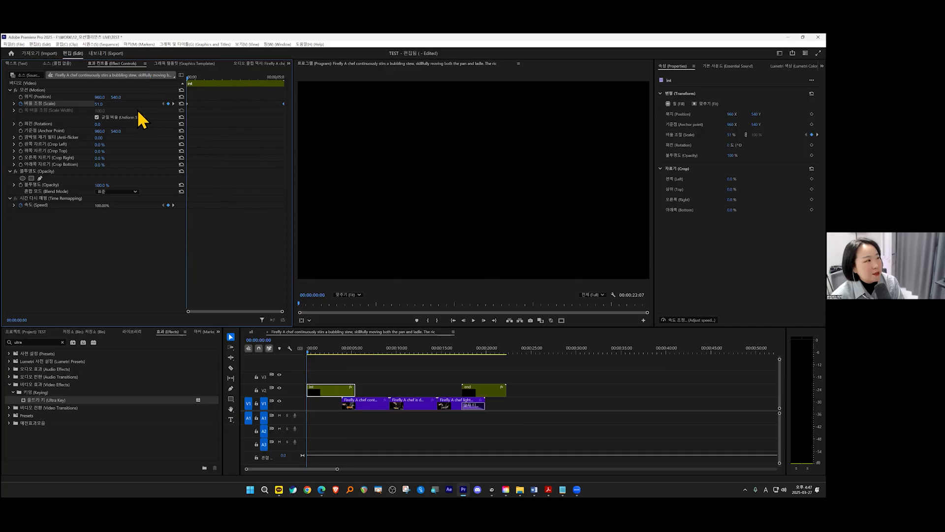
key("space")
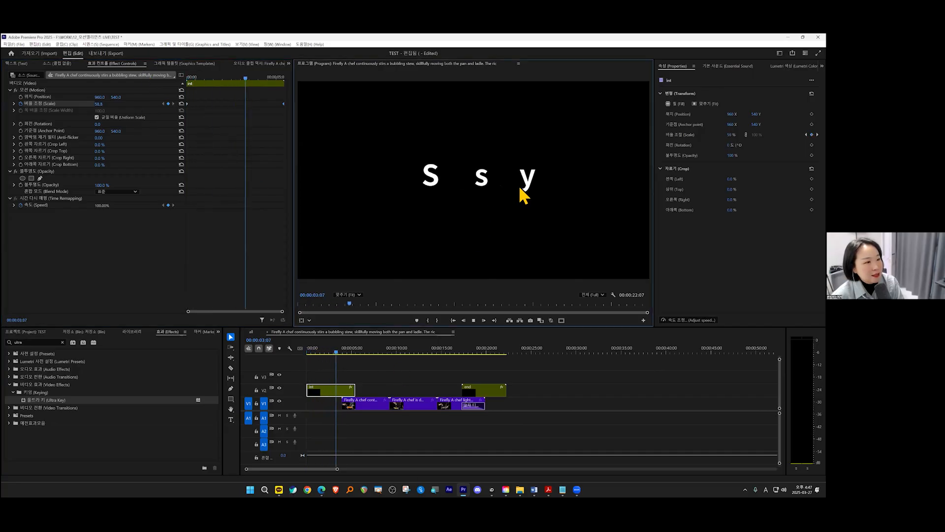
key("space")
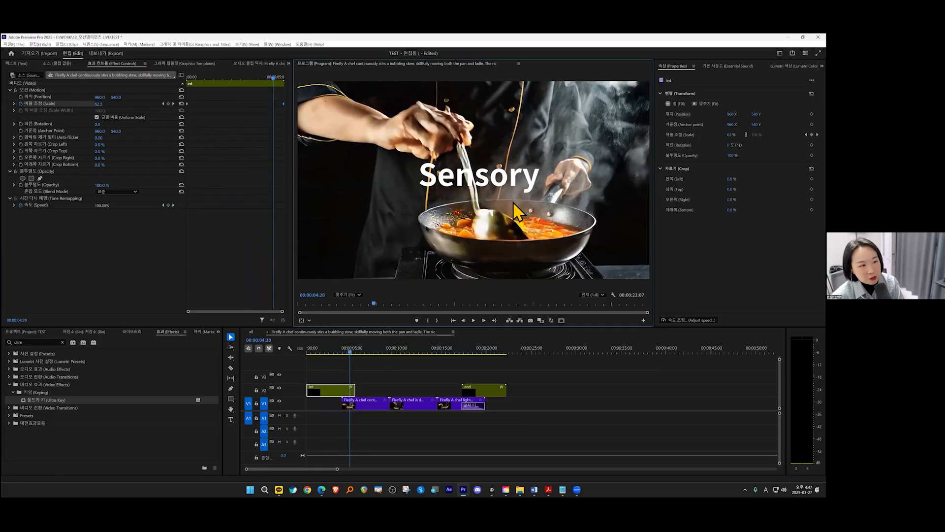
Step: Add default transitions to the "int" clip, remove the one at its start, and shorten the one at its end
left_click_drag(361, 355, 337, 354)
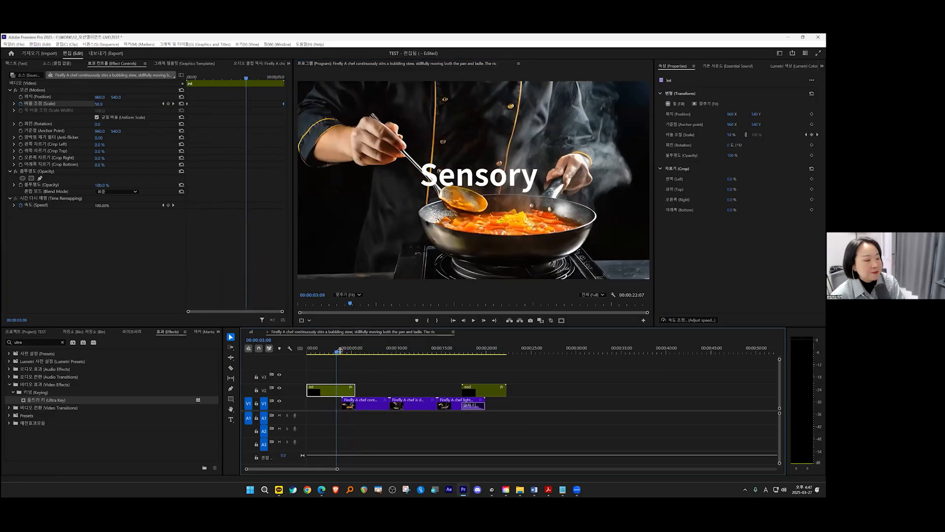
scroll(323, 437, "up", 2)
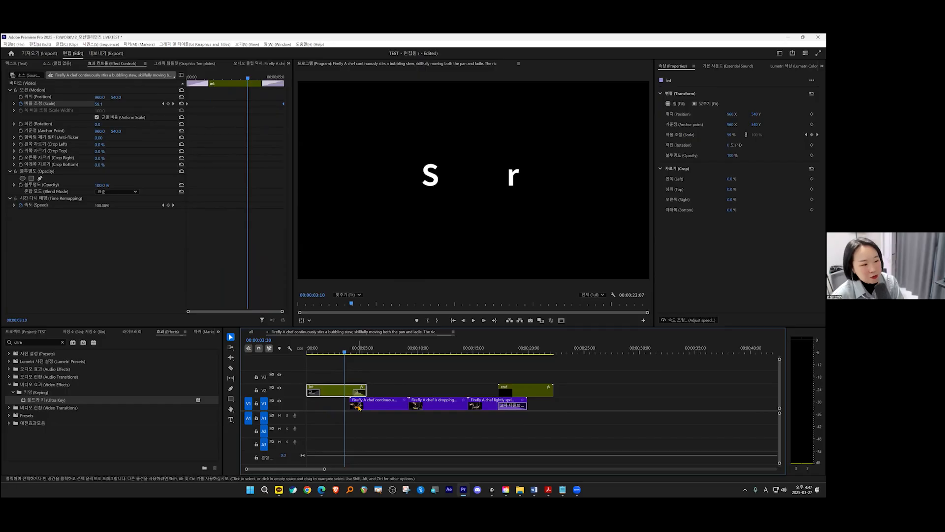
left_click(356, 432)
left_click(314, 396)
left_click_drag(354, 393, 363, 393)
key("space")
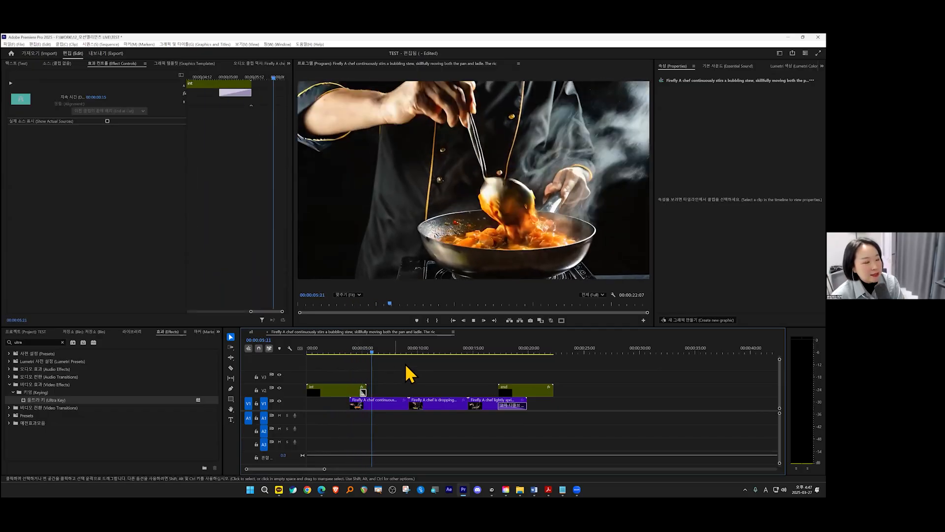
key("space")
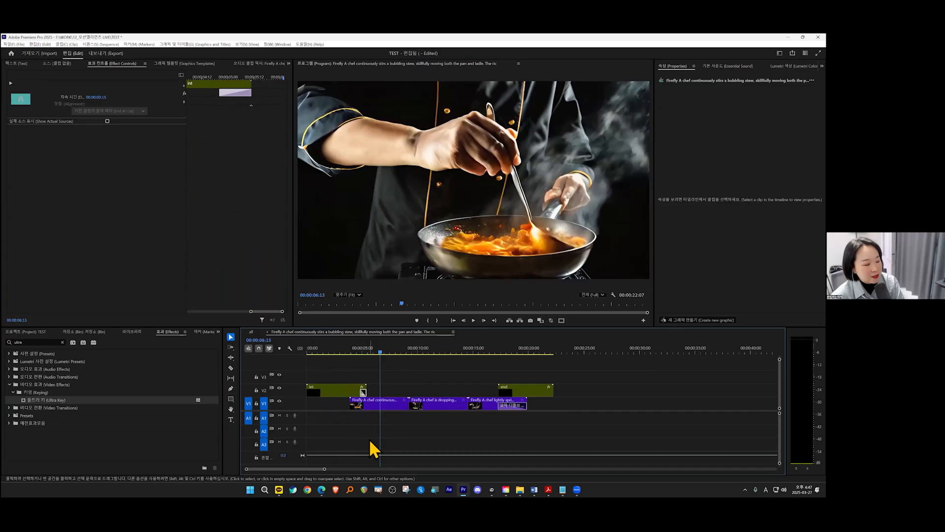
Step: Add a cross dissolve at the start of the first cooking clip on V1 and play the result
left_click(372, 407)
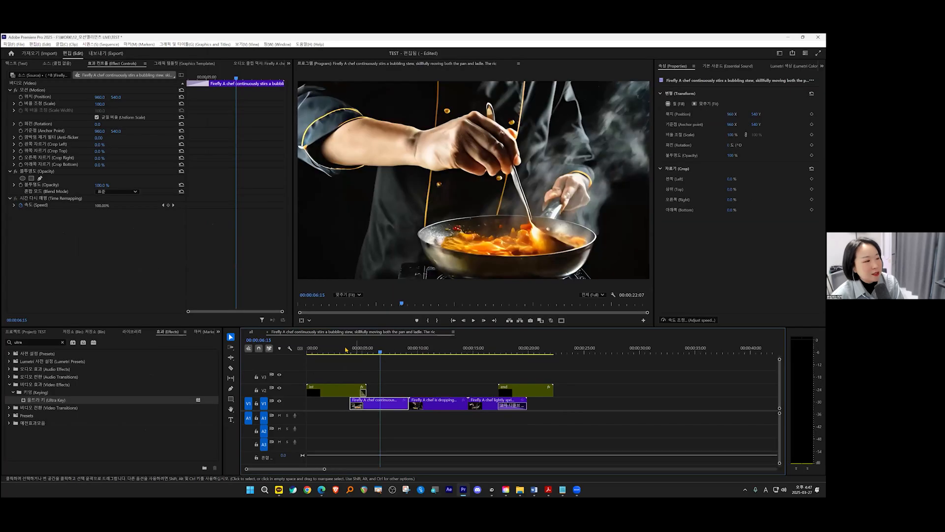
left_click(323, 266)
key("space")
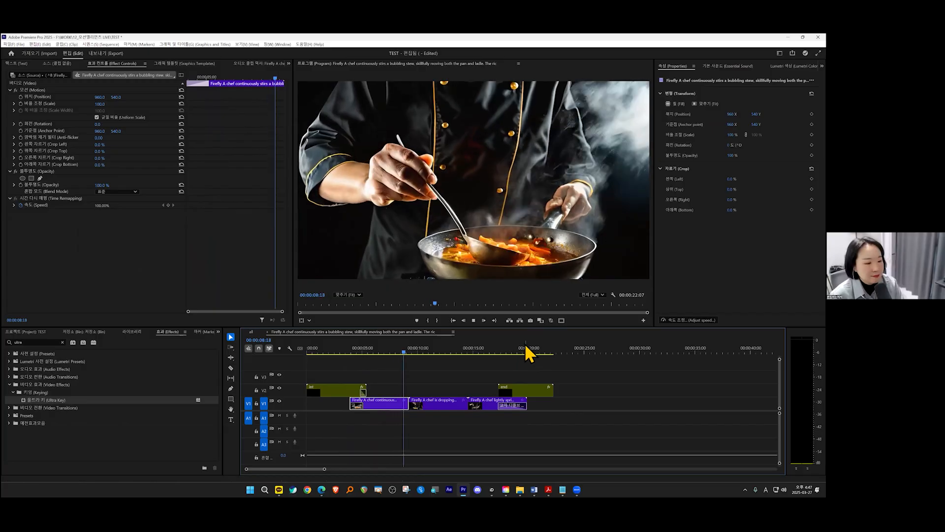
mouse_move(502, 349)
left_mouse_down()
mouse_move(542, 348)
mouse_move(352, 350)
mouse_move(510, 353)
left_mouse_up()
left_click_drag(382, 350, 306, 367)
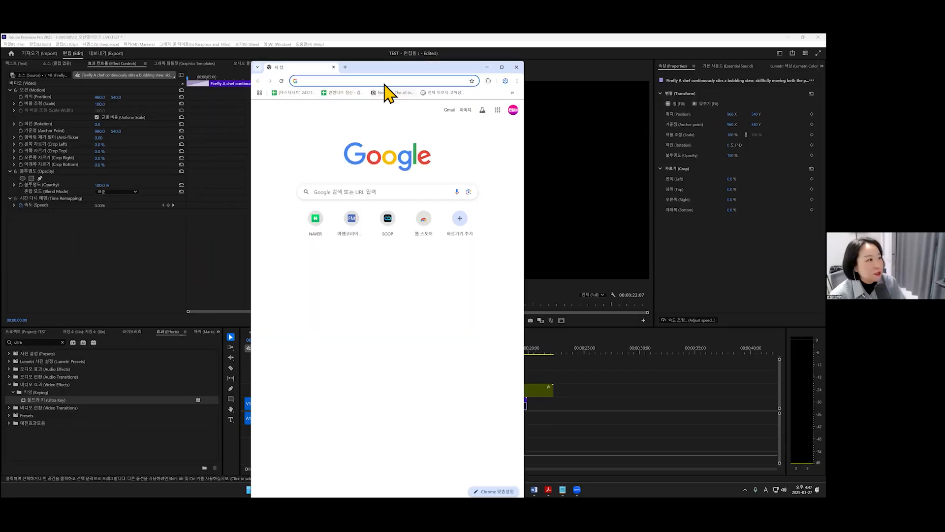
Step: Switch to Chrome and open the MotionElements page "Lens flare effect lens flare Transition light", plus another stock animation page in a second tab
key("ctrl+v")
key("Return")
left_click_drag(525, 146, 720, 145)
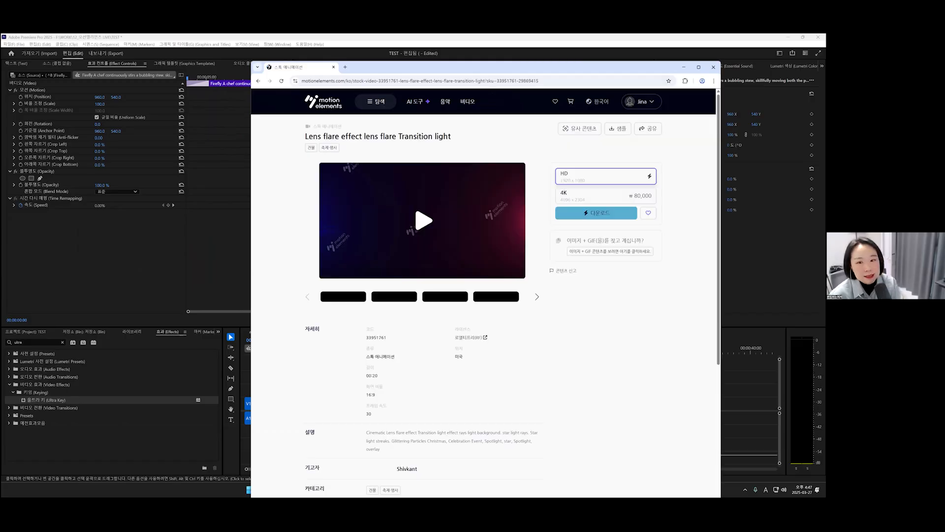
left_click(345, 67)
key("ctrl+v")
key("Return")
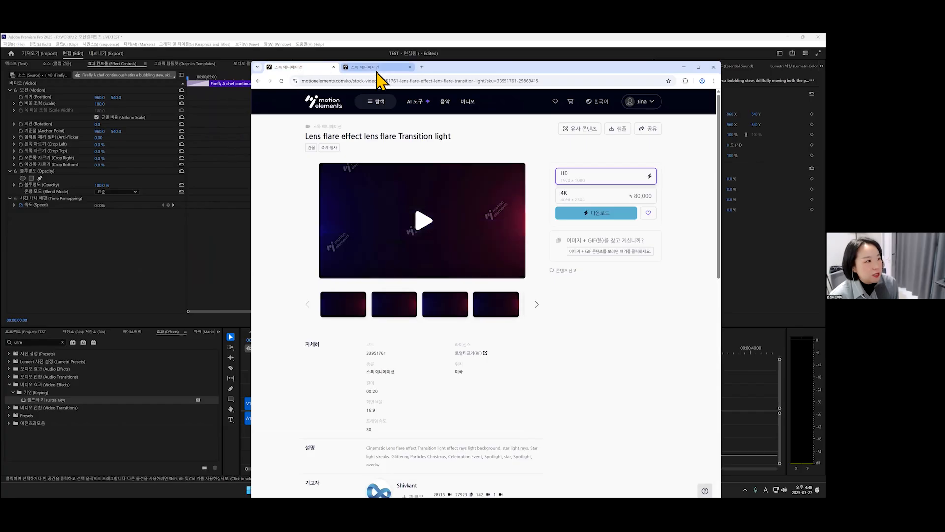
Step: Return to Premiere Pro and import the MotionElements lens-flare-transition-light HD video into the project
left_click(205, 264)
left_click(27, 331)
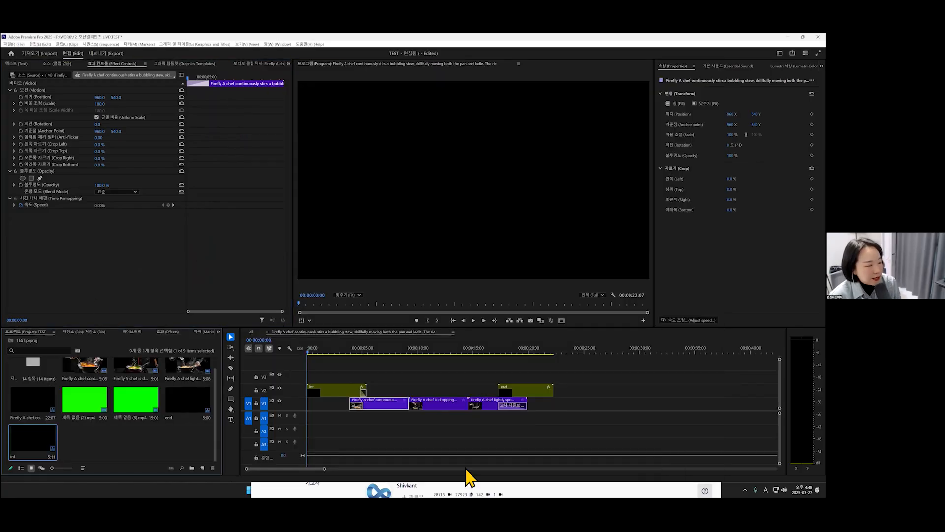
double_click(147, 439)
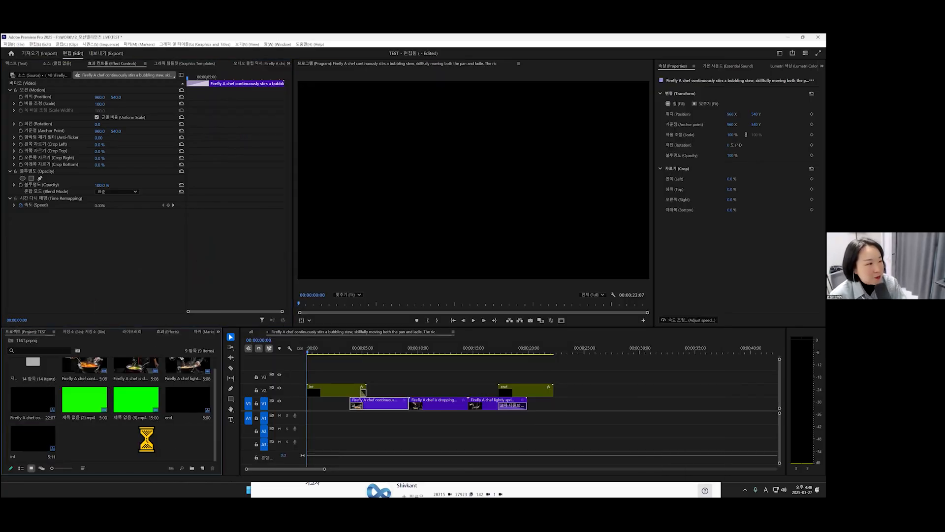
double_click(537, 164)
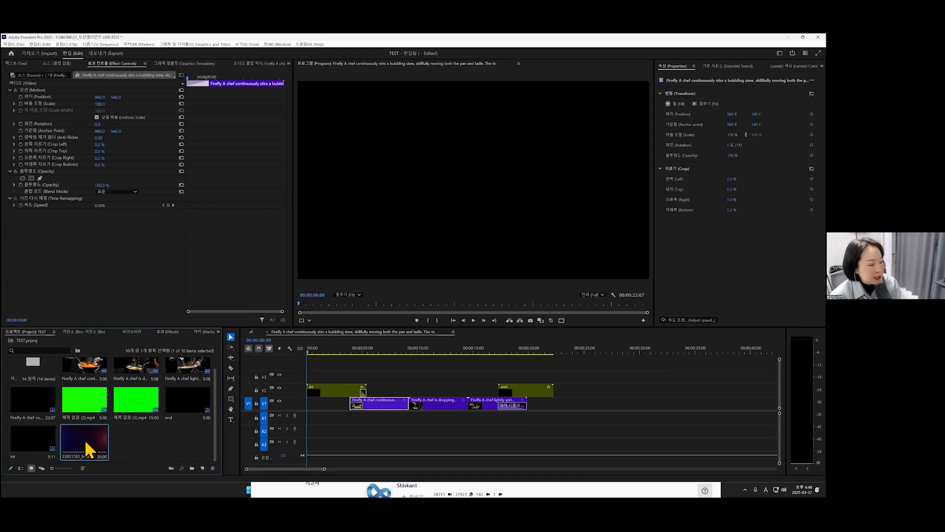
Step: Review the lens flare video in the source monitor and place it on V3 from the start of the sequence
double_click(87, 443)
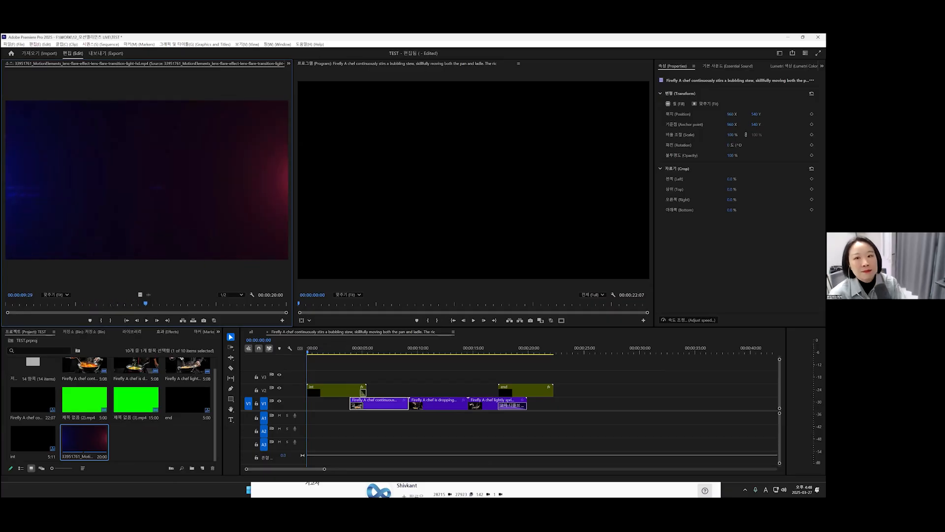
left_click_drag(147, 309, 261, 306)
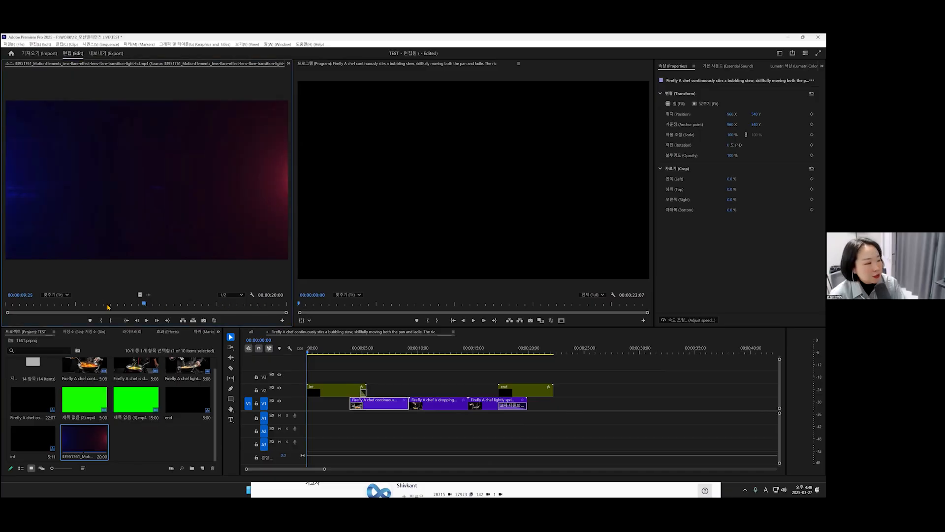
left_click(103, 306)
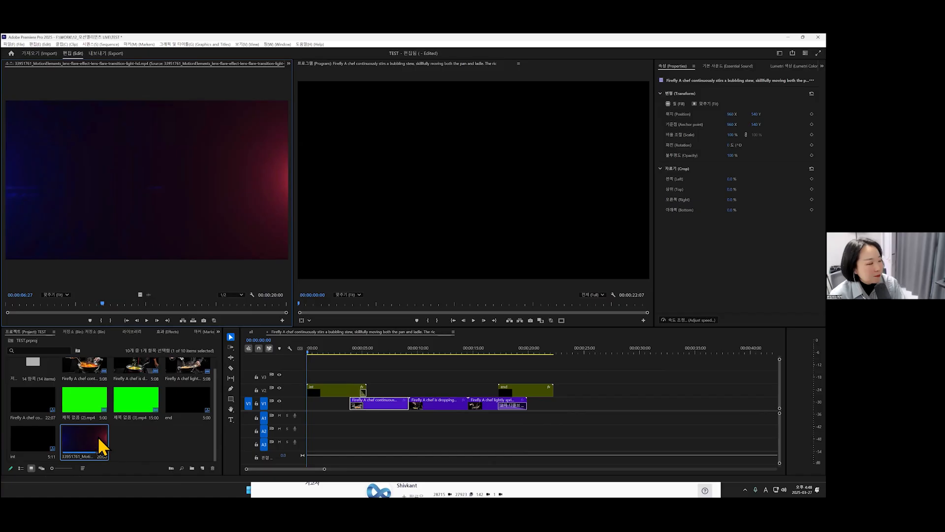
left_click_drag(99, 447, 429, 362)
left_click(332, 420)
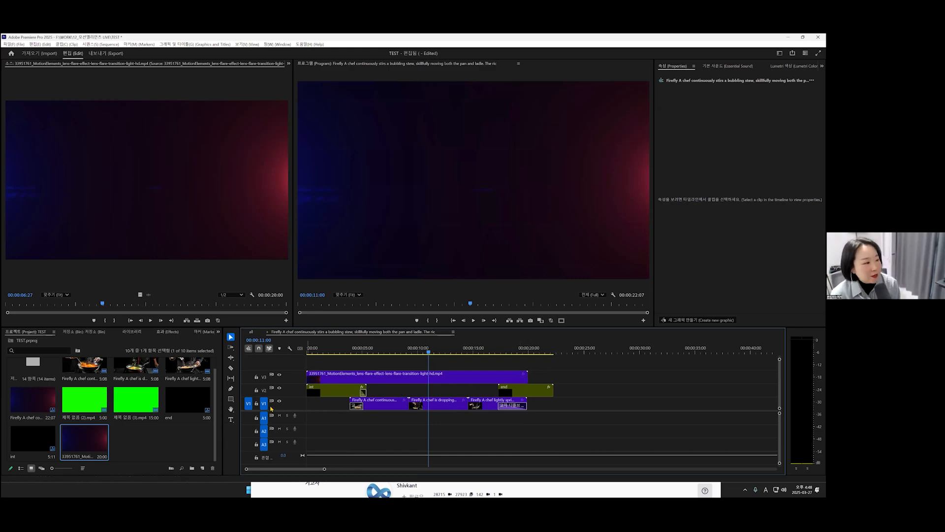
Step: Try slowing the lens flare clip on V3 to 80% speed, and undo it
left_click(500, 380)
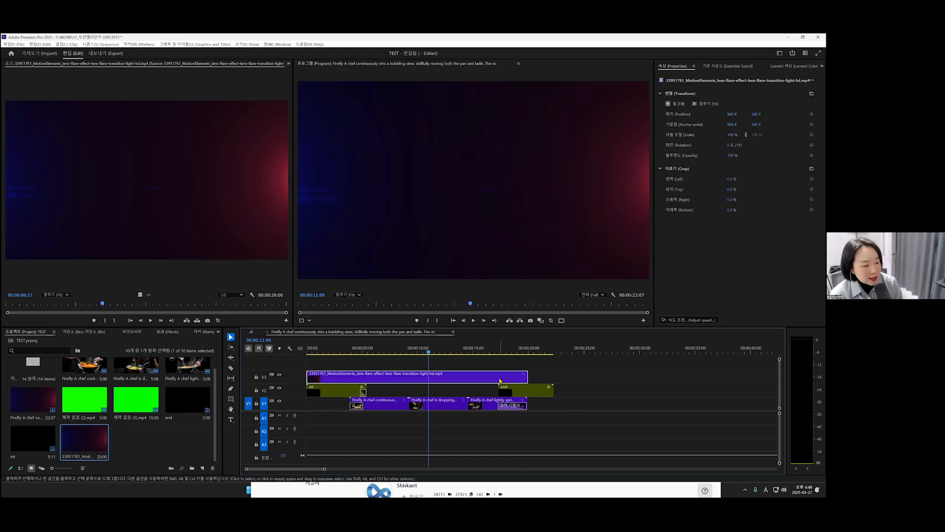
right_click(463, 379)
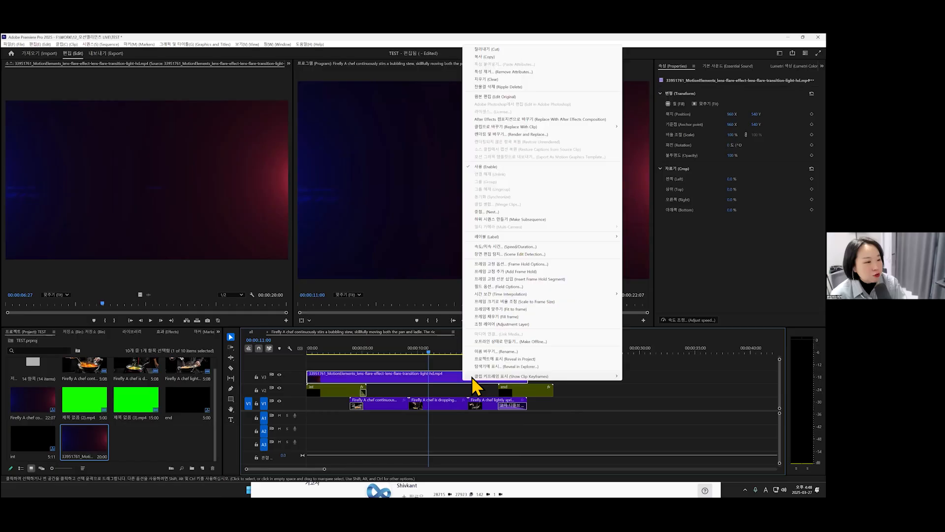
left_click(538, 248)
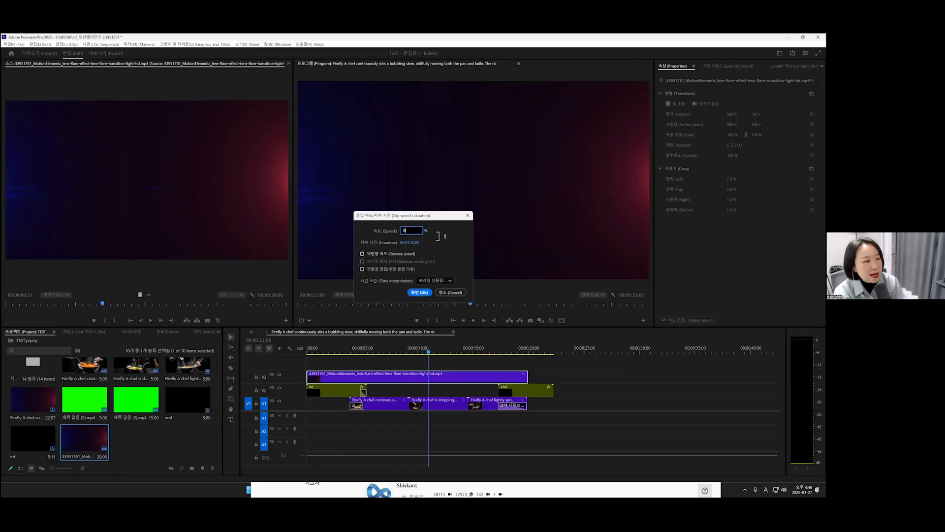
key("Return")
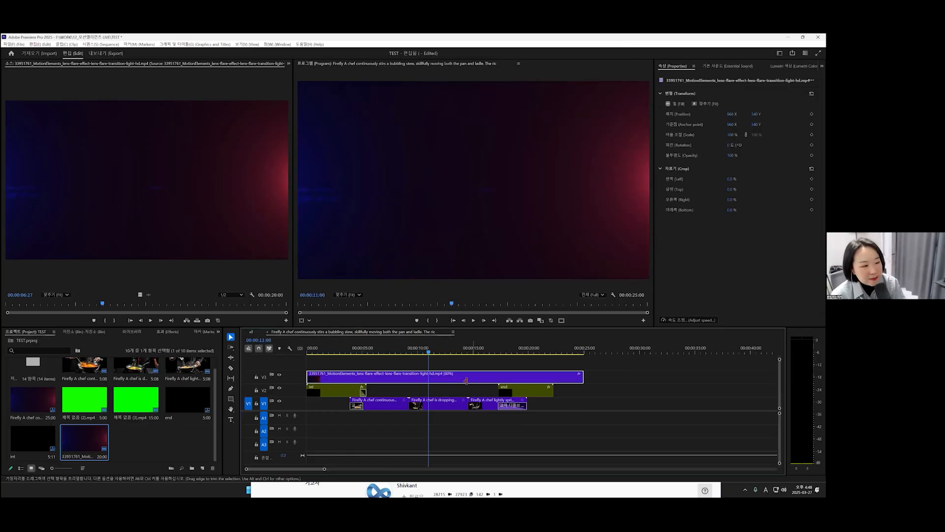
key("ctrl+z")
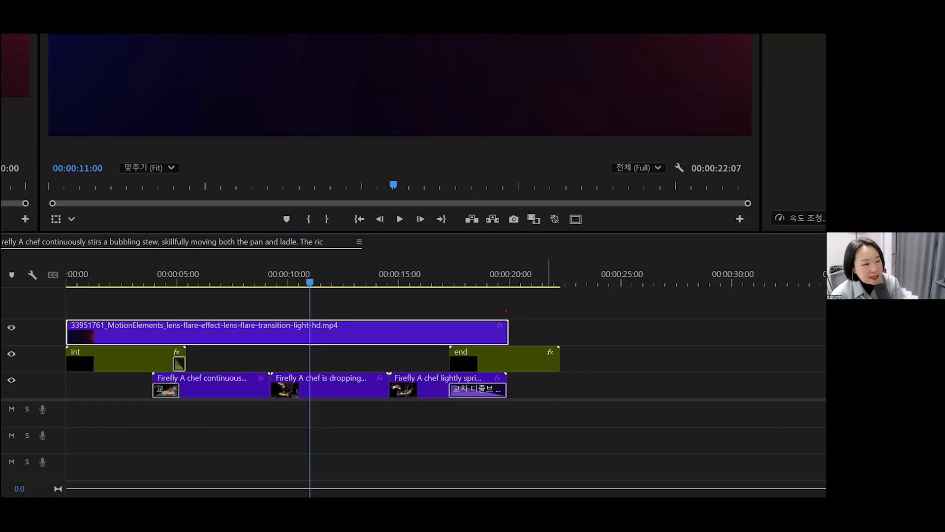
Step: Try lengthening the lens flare clip on V3 by its end edge, trim it to about 15 seconds, and undo the trim
left_click_drag(508, 332, 582, 339)
left_click_drag(528, 377, 475, 377)
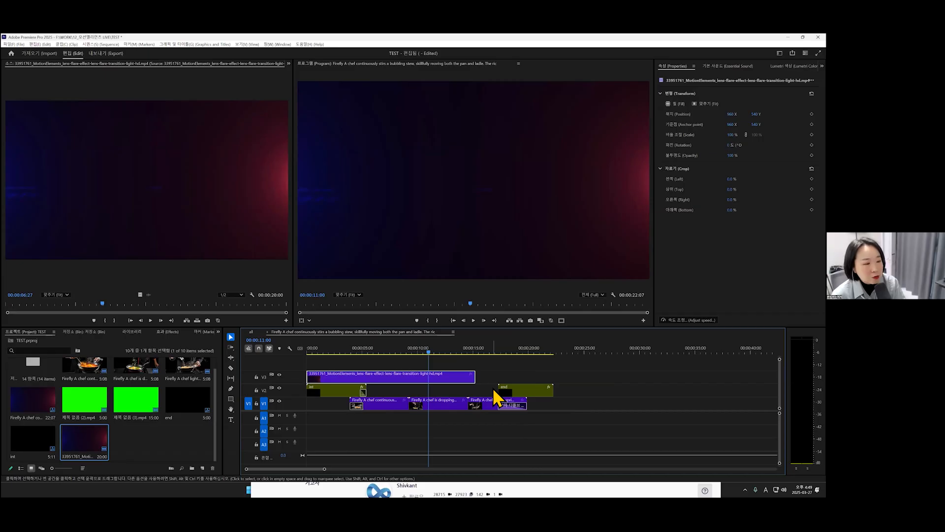
key("ctrl+z")
left_click(560, 415)
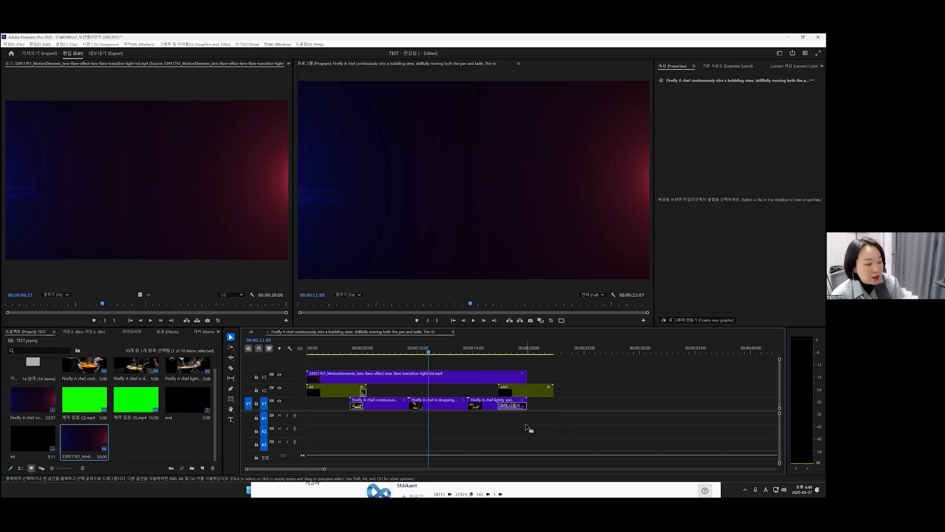
left_click_drag(432, 168, 431, 397)
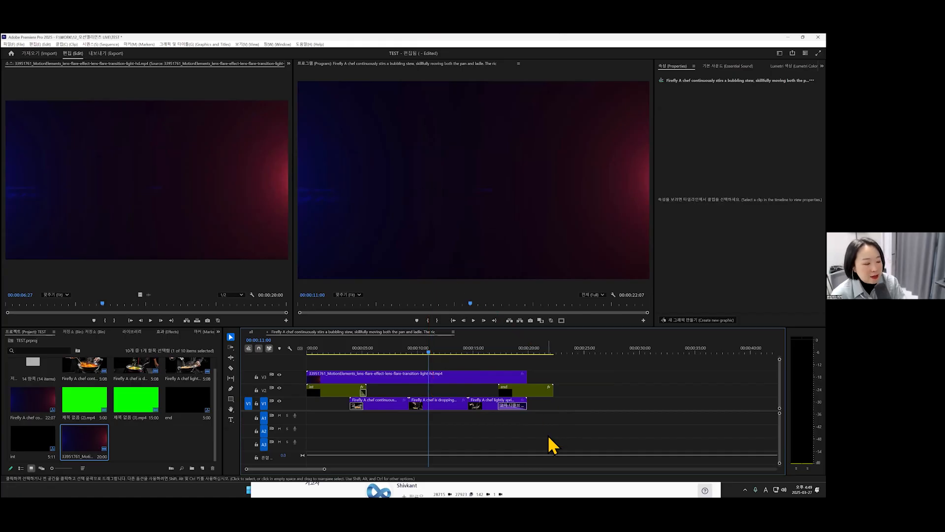
Step: Rate-stretch the lens flare clip on V3 so that it finishes together with the nested "end" clip
key("r")
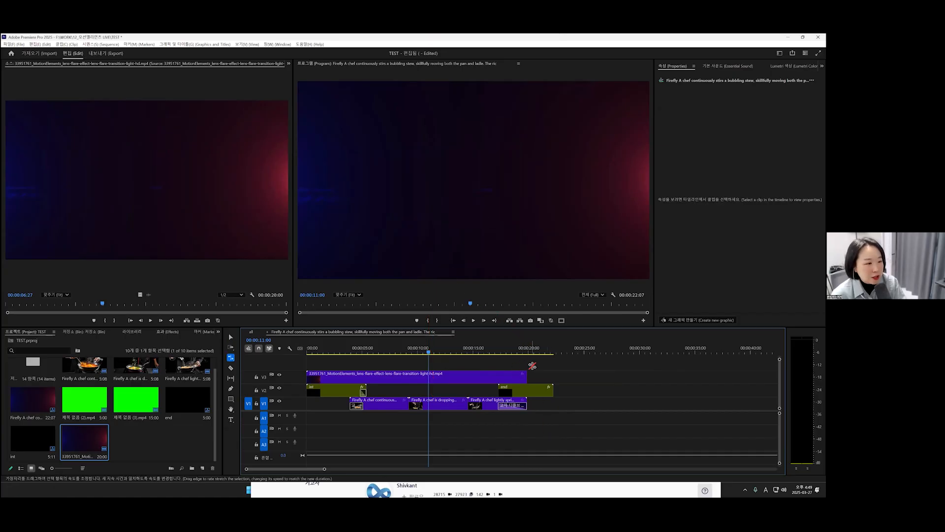
left_click_drag(525, 377, 531, 377)
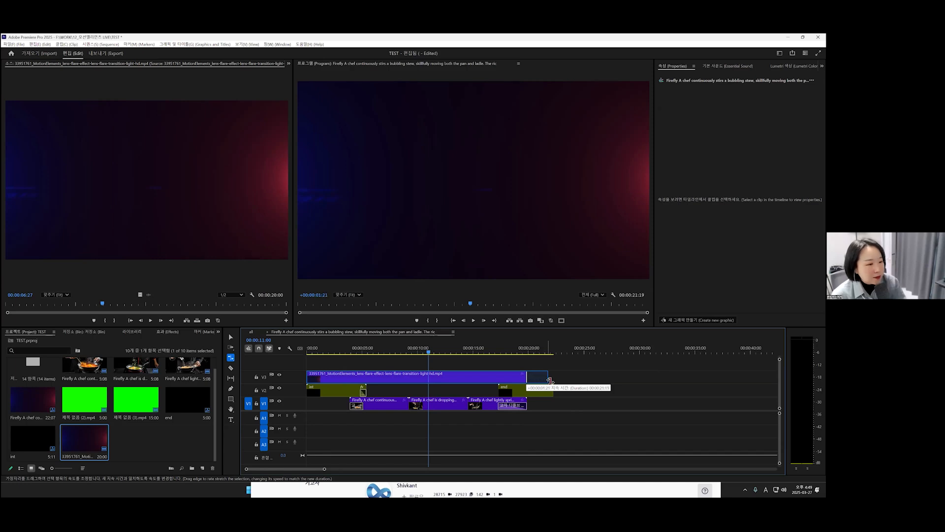
left_click_drag(550, 381, 552, 385)
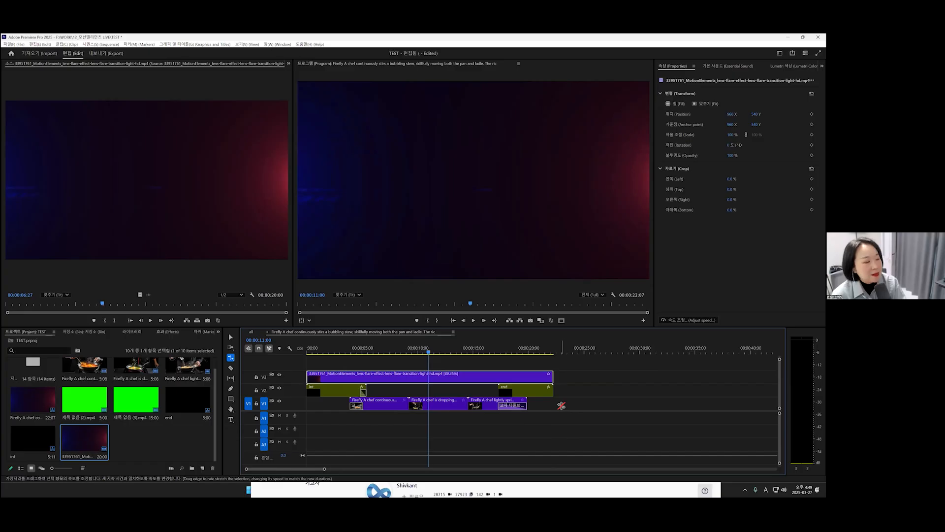
Step: Undo the last stretch and rate-stretch the V3 lens flare clip again to finish exactly with the nested "end" clip
key("ctrl+z")
left_click_drag(530, 377, 551, 380)
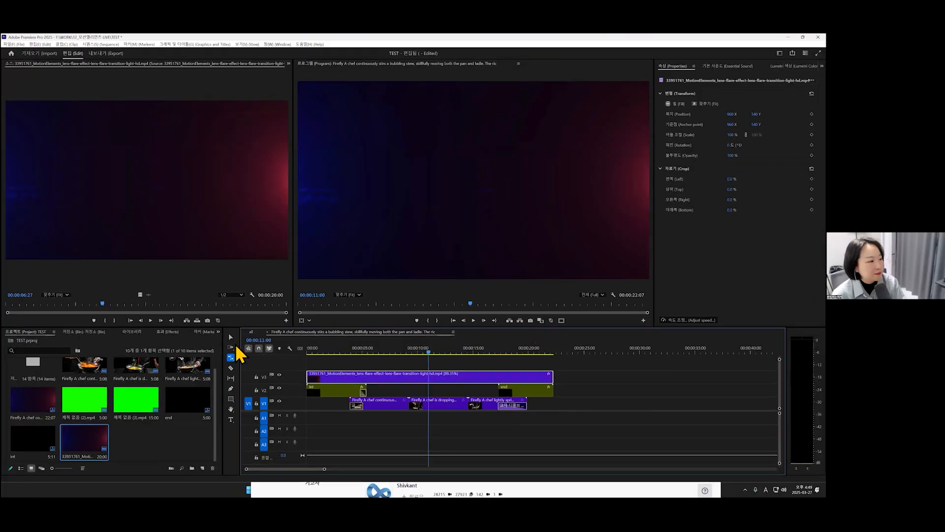
left_click(346, 366)
left_click_drag(353, 350, 422, 350)
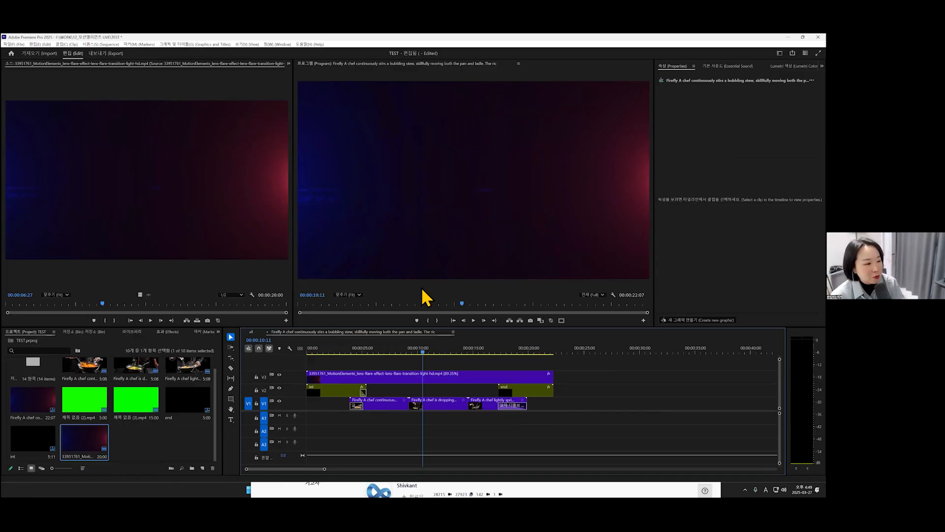
Step: Set the blend mode of the lens flare clip on V3 to Screen in its opacity effect controls
left_click(424, 380)
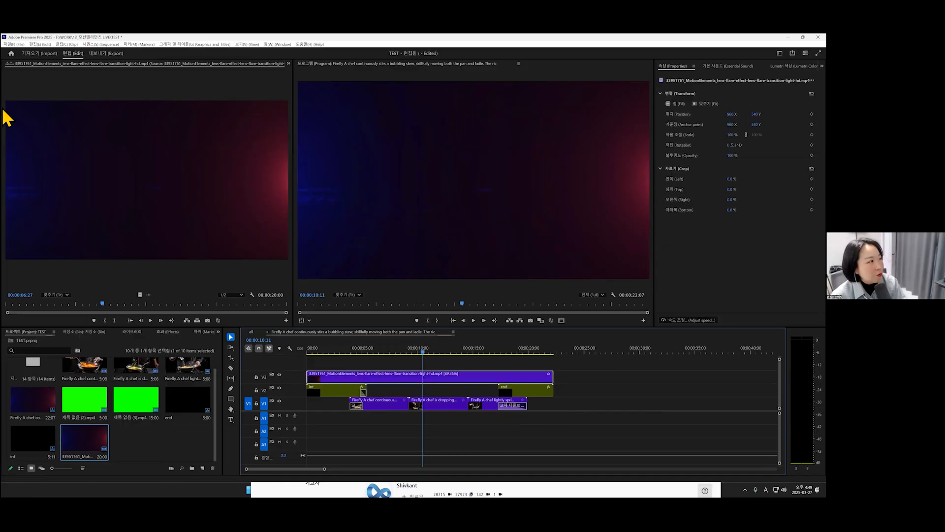
left_click(288, 63)
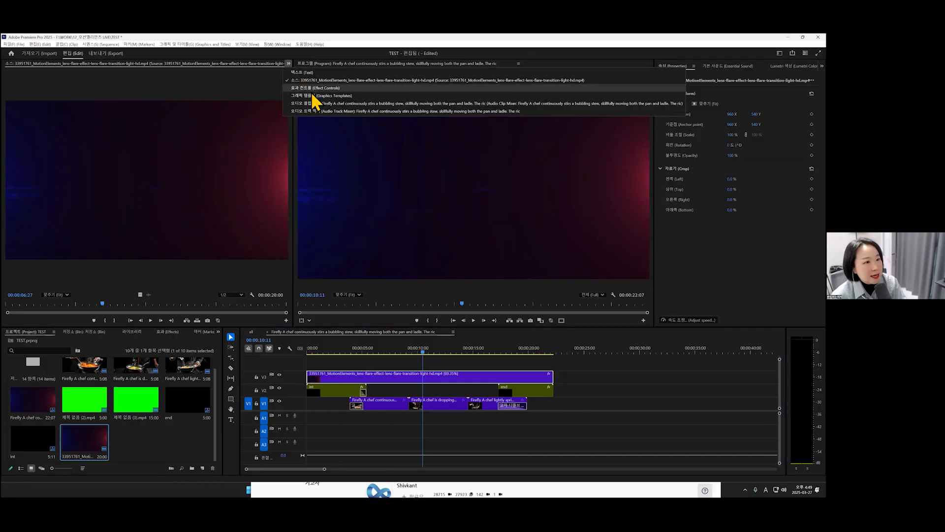
left_click(311, 90)
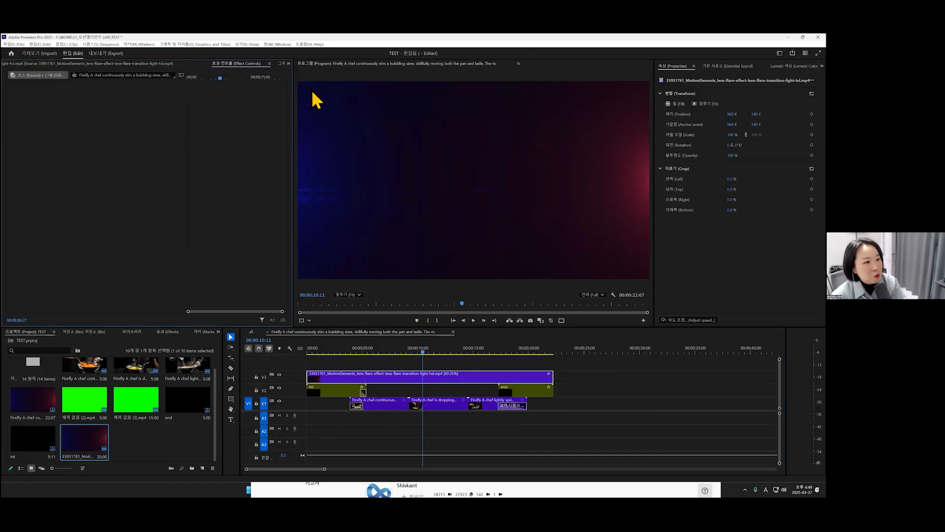
left_click(380, 377)
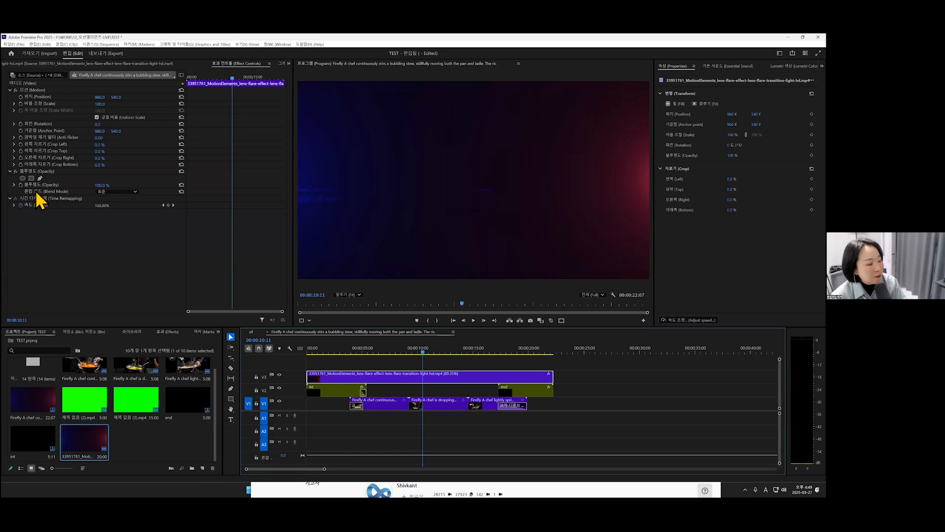
left_click(117, 191)
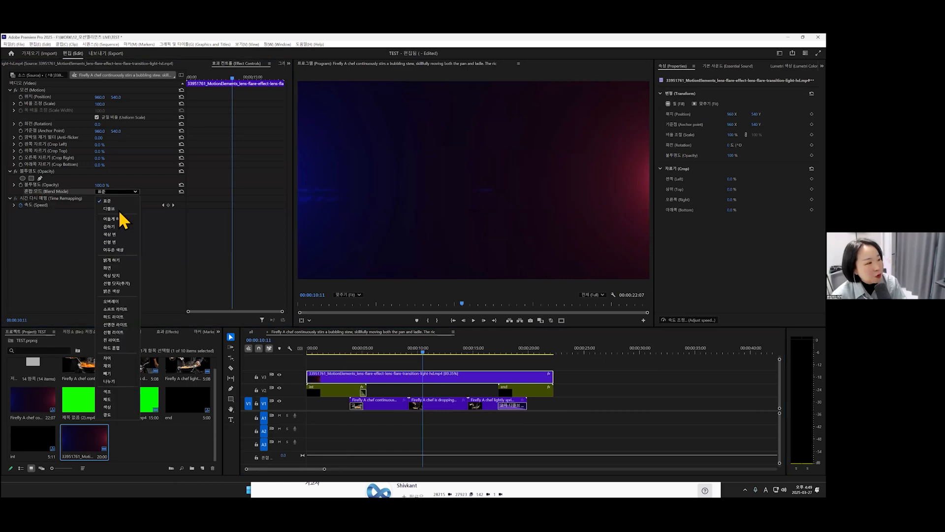
left_click(114, 267)
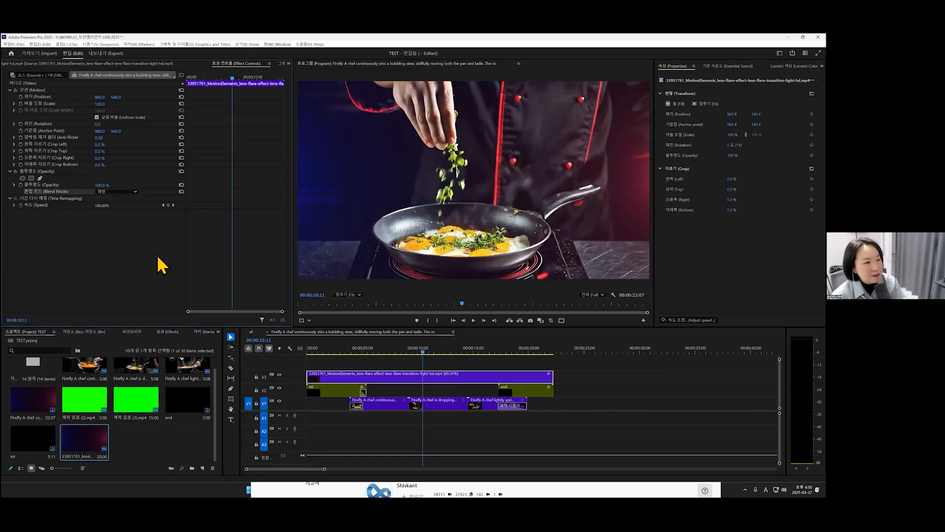
left_click_drag(355, 226, 319, 241)
left_click_drag(583, 224, 642, 251)
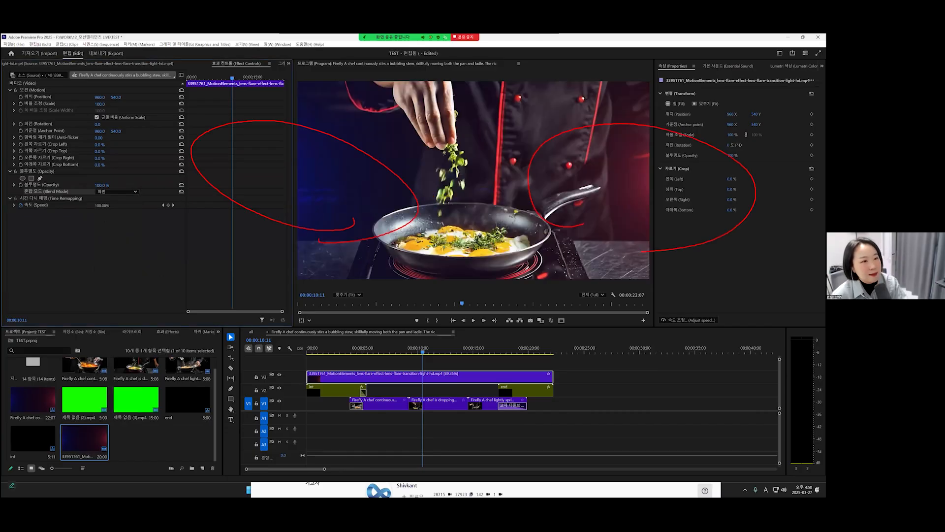
Step: Play the opening words and the "I'm CHEF" ending to check the blended lens flare
key("Home")
key("space")
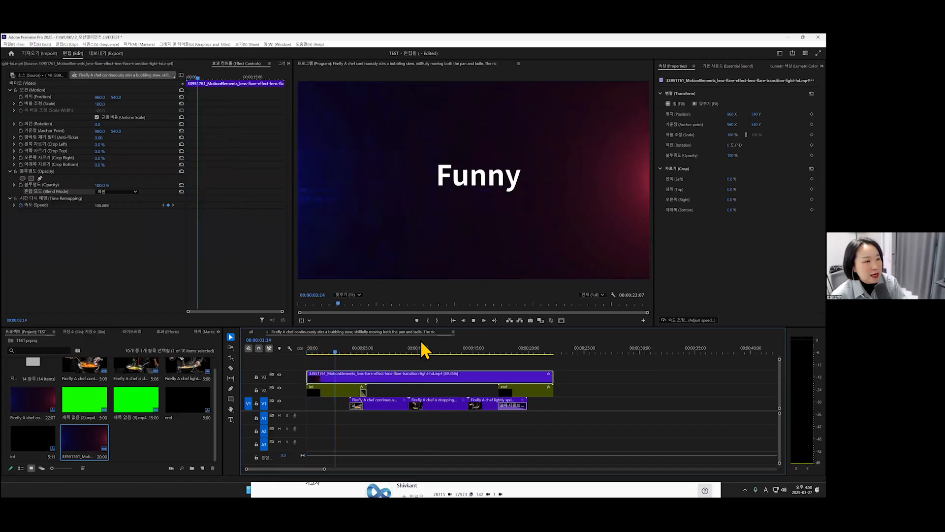
left_click(469, 351)
key("space")
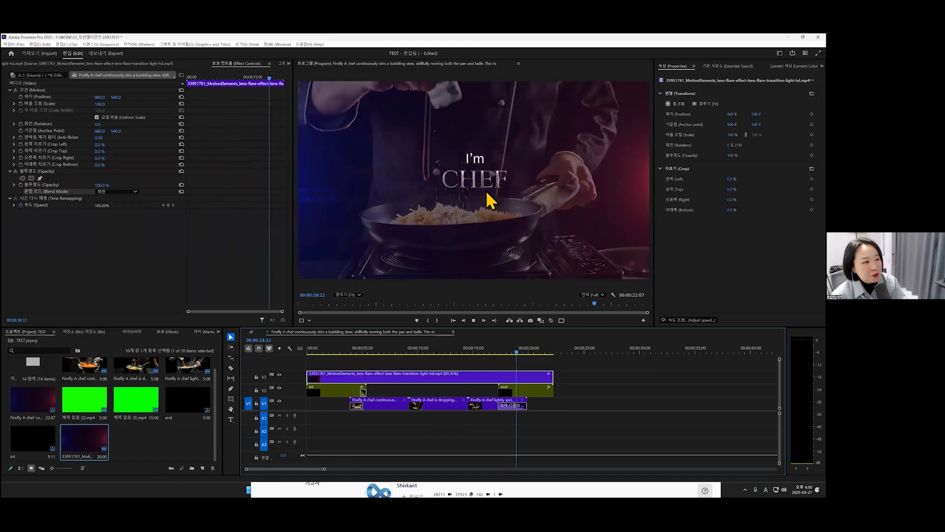
key("space")
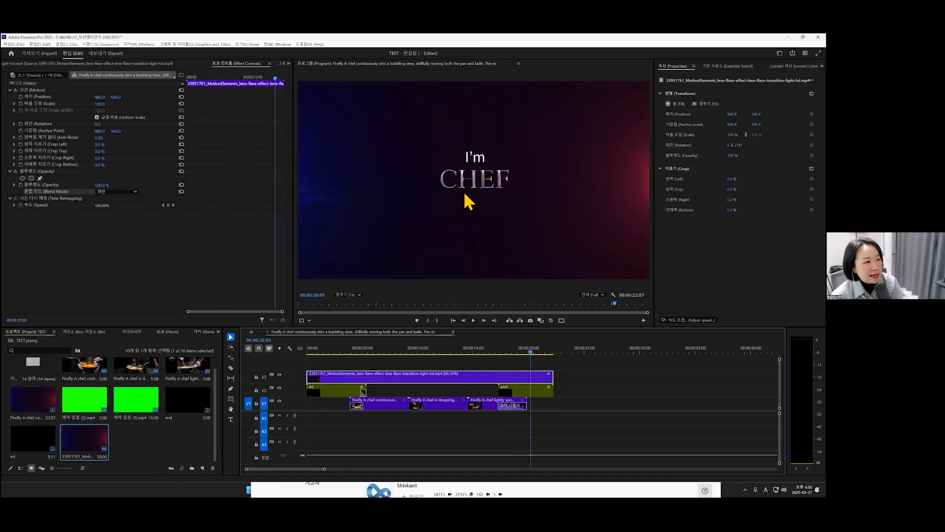
Step: Import the 33951629 lens flare video, preview it, and place it on V4 from the start of the nested "end" clip
double_click(158, 449)
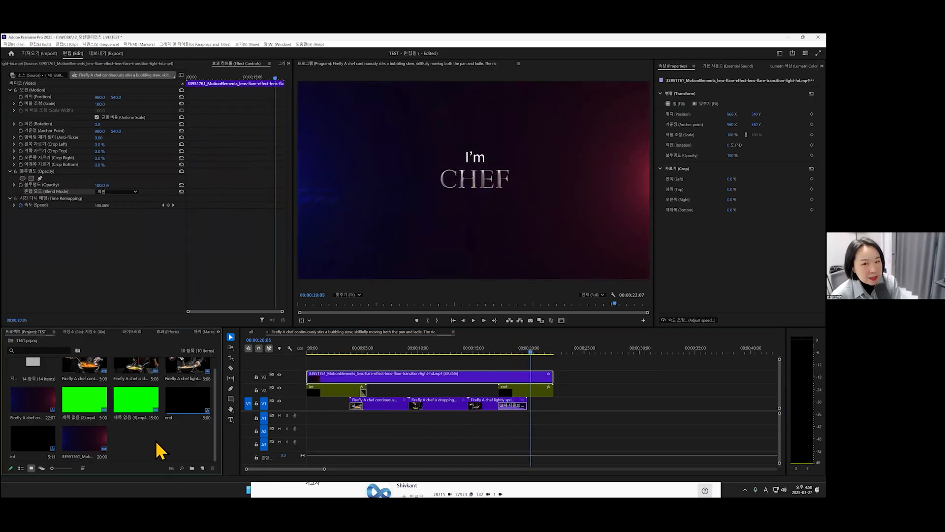
left_click(497, 171)
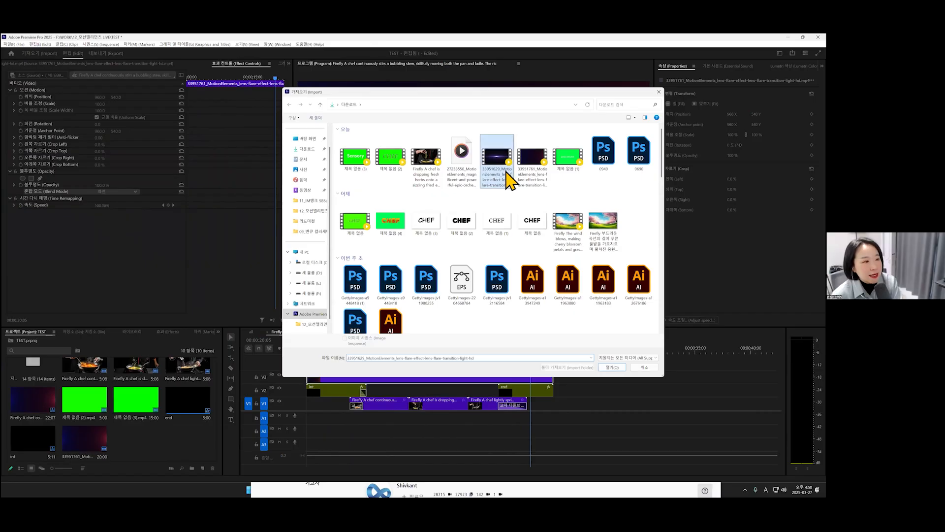
key("Return")
double_click(138, 444)
left_click_drag(9, 311, 30, 313)
left_click_drag(154, 443, 497, 368)
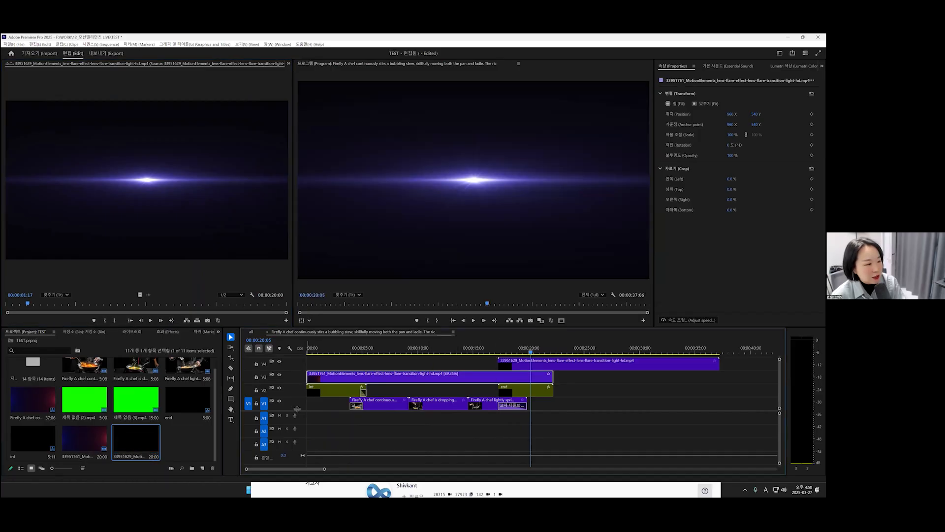
left_click_drag(298, 419, 299, 445)
Step: Set the blend mode of the new lens flare clip on V4 to Screen
left_click(525, 389)
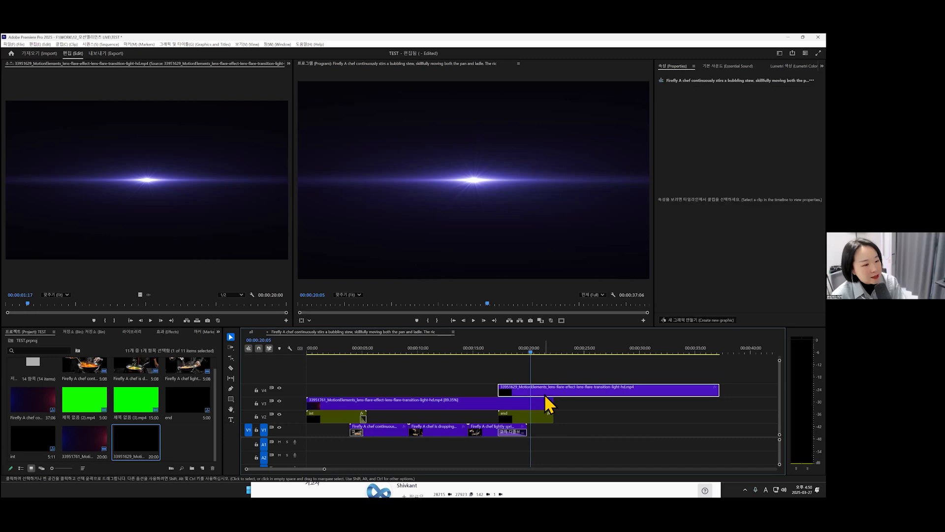
left_click(288, 63)
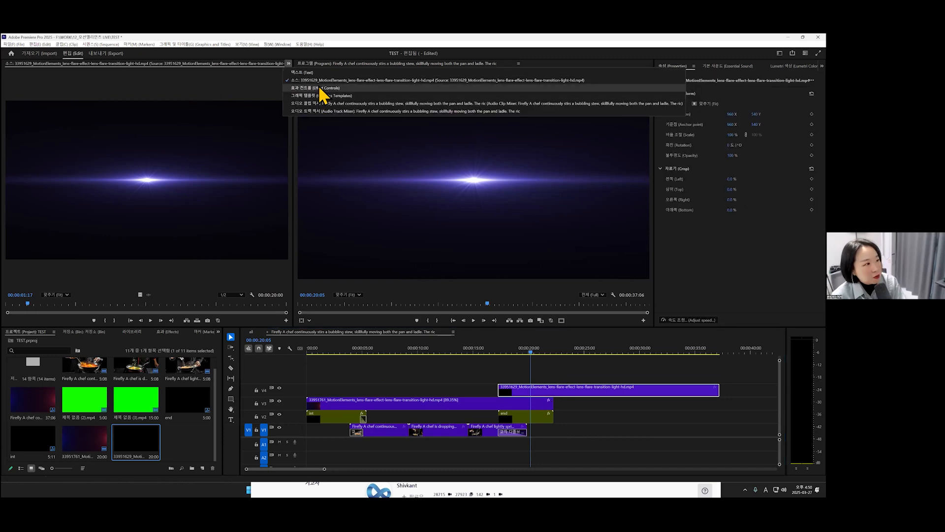
left_click(325, 88)
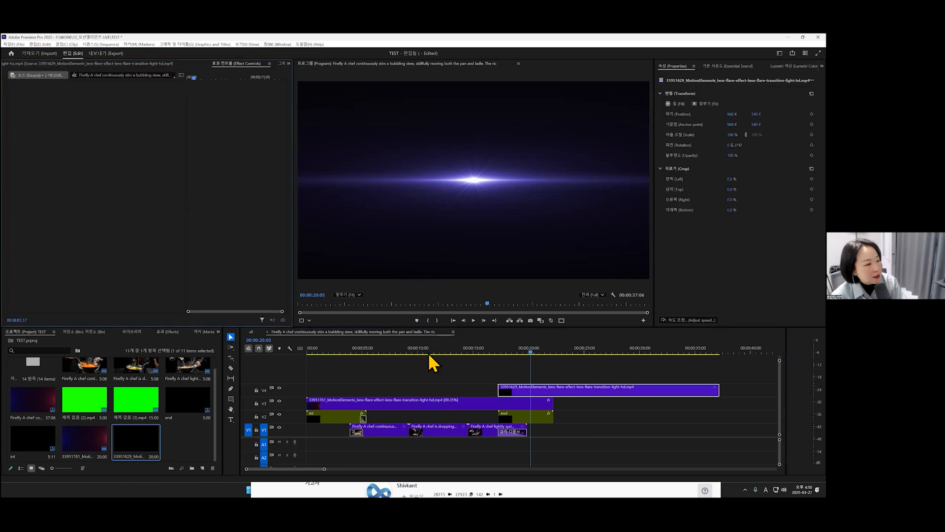
left_click(507, 387)
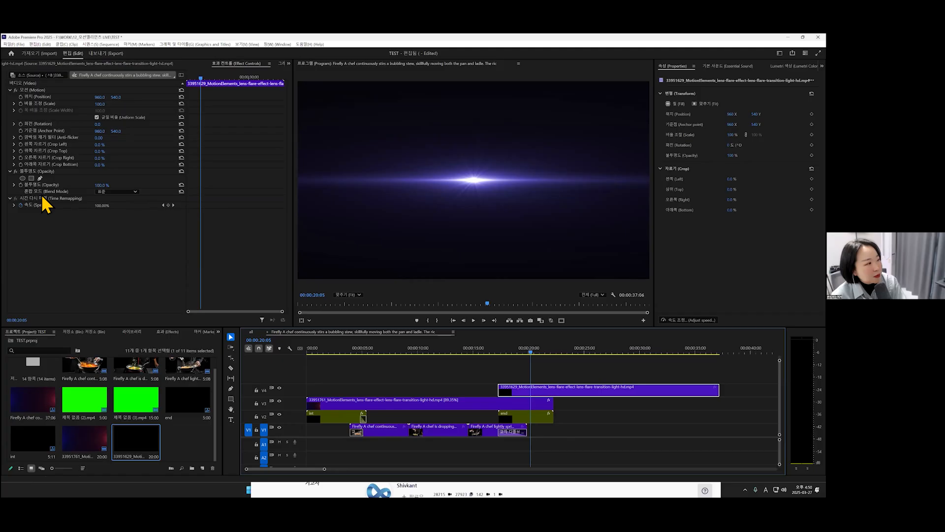
left_click(116, 192)
left_click(108, 268)
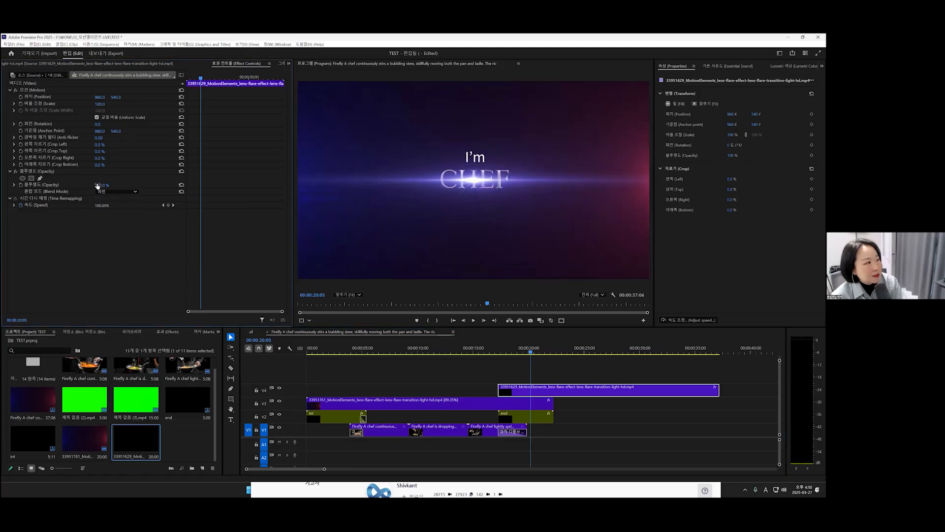
Step: Scale the V4 lens flare down to about 46% and move it to the lower edge of CHEF, at a vertical position of about 589
left_click(301, 321)
left_click_drag(306, 213, 398, 195)
left_click_drag(486, 188, 486, 196)
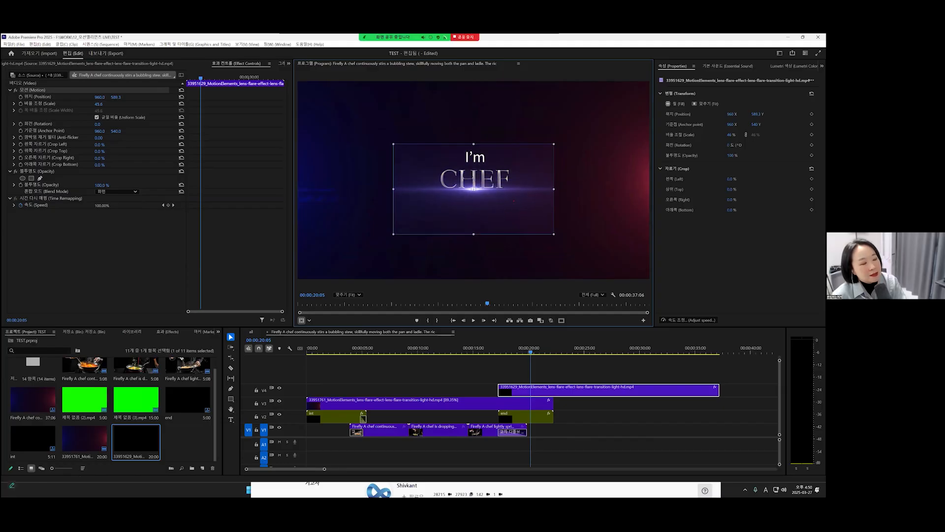
left_click_drag(465, 208, 507, 167)
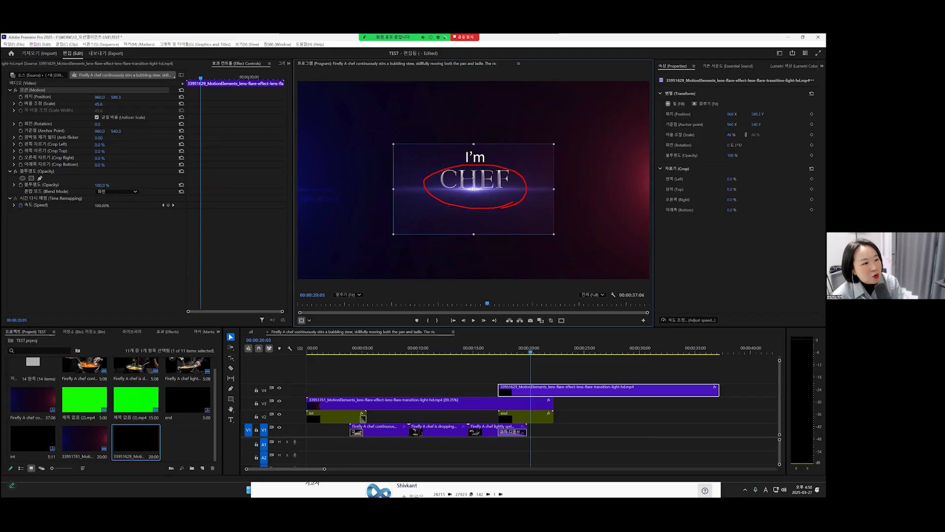
key("Escape")
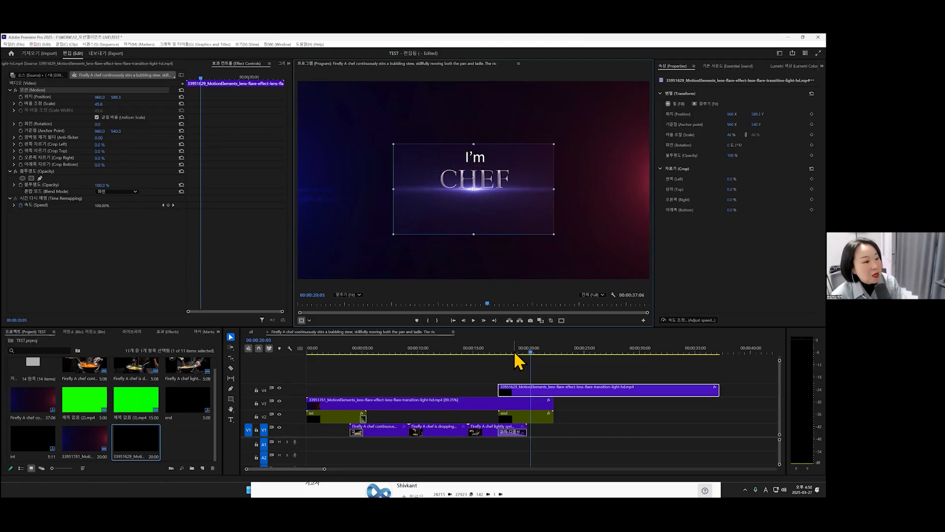
Step: Add an ellipse opacity mask to the V4 flare, shape it wide and flat around the glow, and set its feather to 232
left_click(10, 172)
left_click(11, 171)
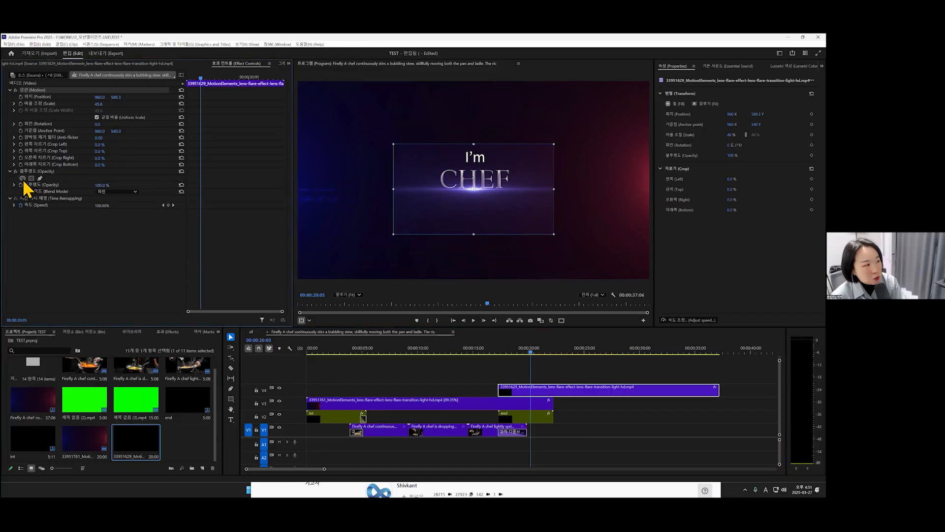
left_click(22, 179)
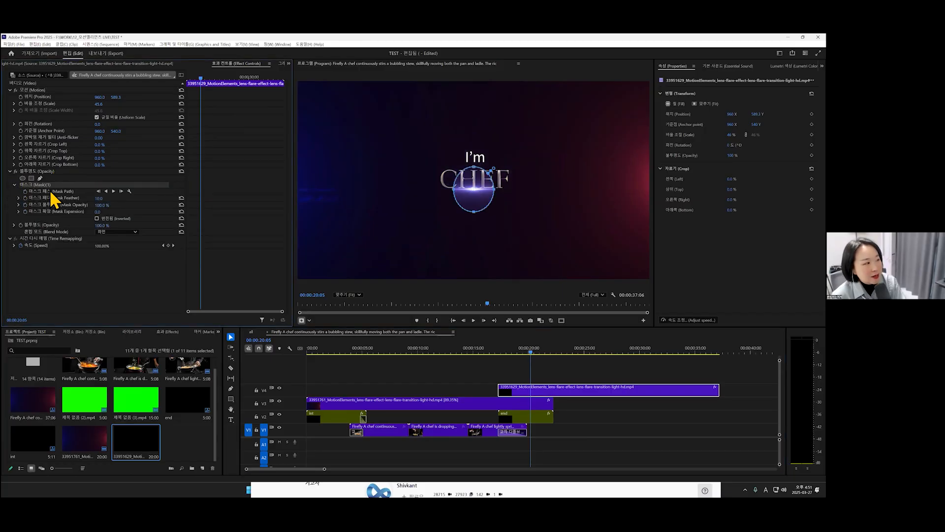
left_click_drag(457, 195, 433, 190)
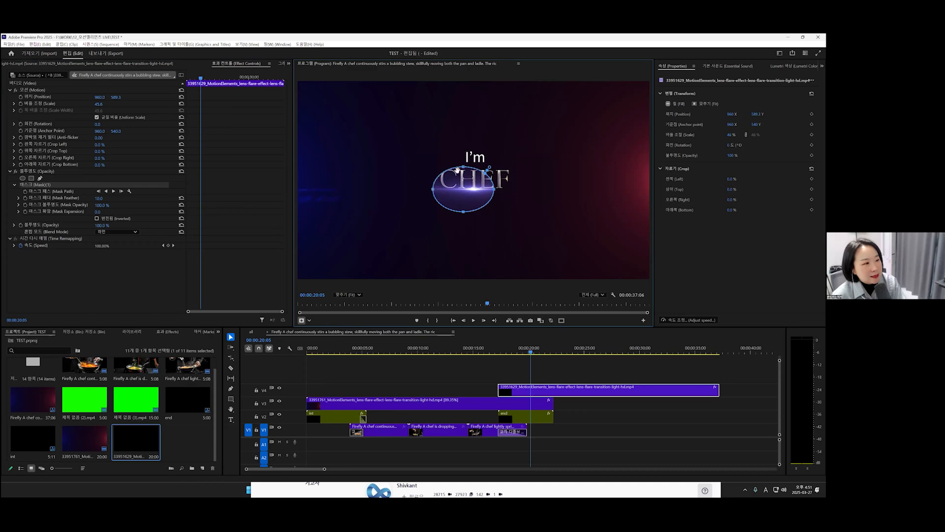
left_click_drag(491, 193, 429, 189)
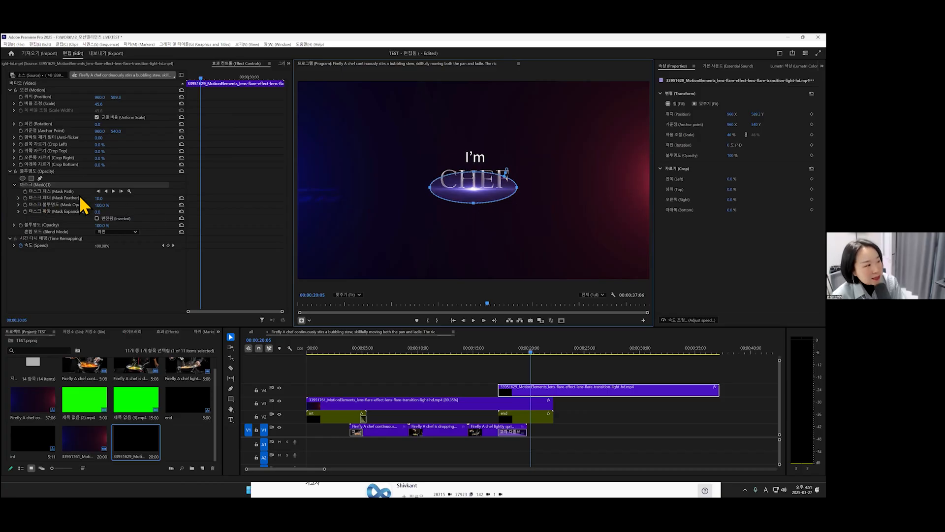
left_click_drag(100, 198, 125, 198)
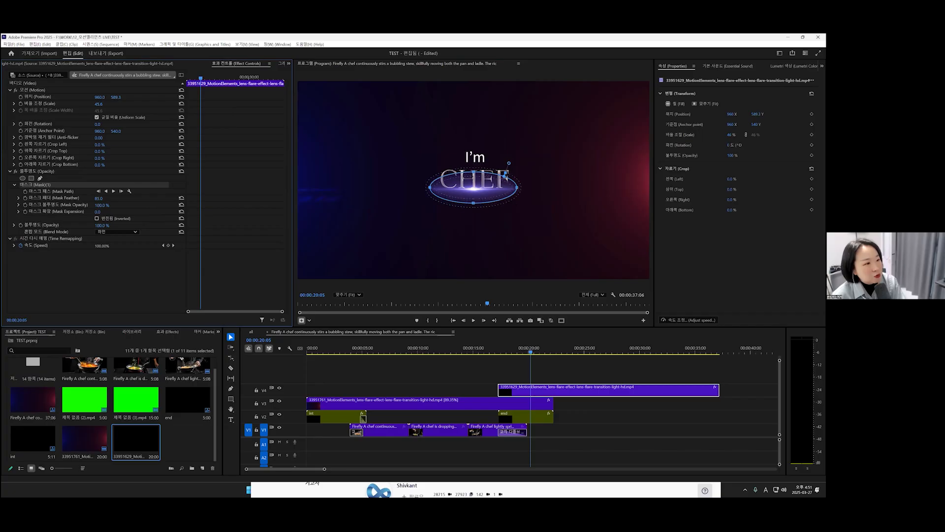
Step: Play the "I'm CHEF" ending to check the masked flare under the title
left_click(502, 373)
left_click(503, 350)
key("space")
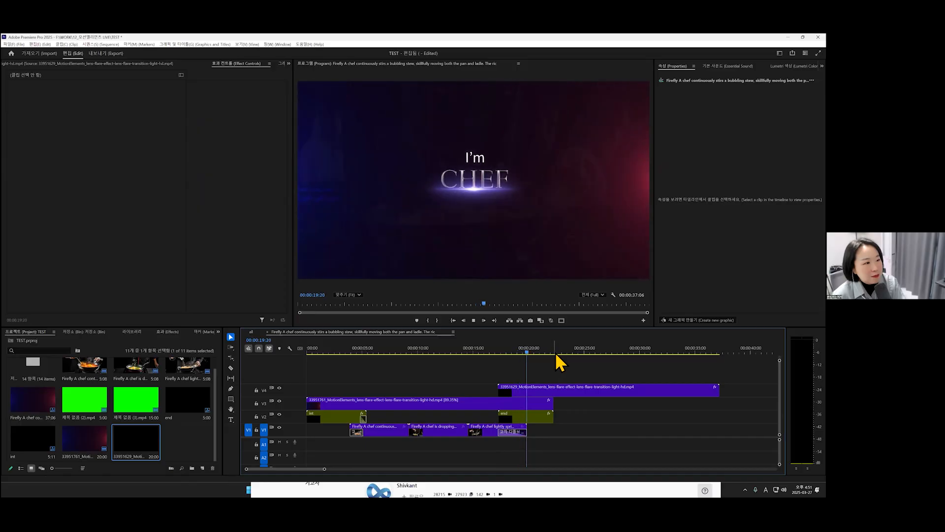
key("space")
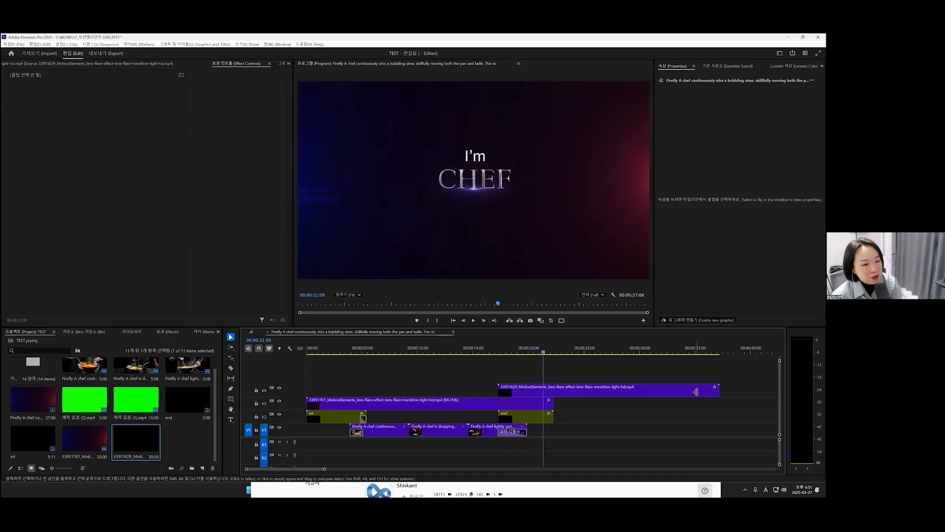
Step: Trim the V4 flare clip to the end of the nested "end" clip and lengthen its closing transition to 00:00:01:13
left_click_drag(719, 389, 552, 390)
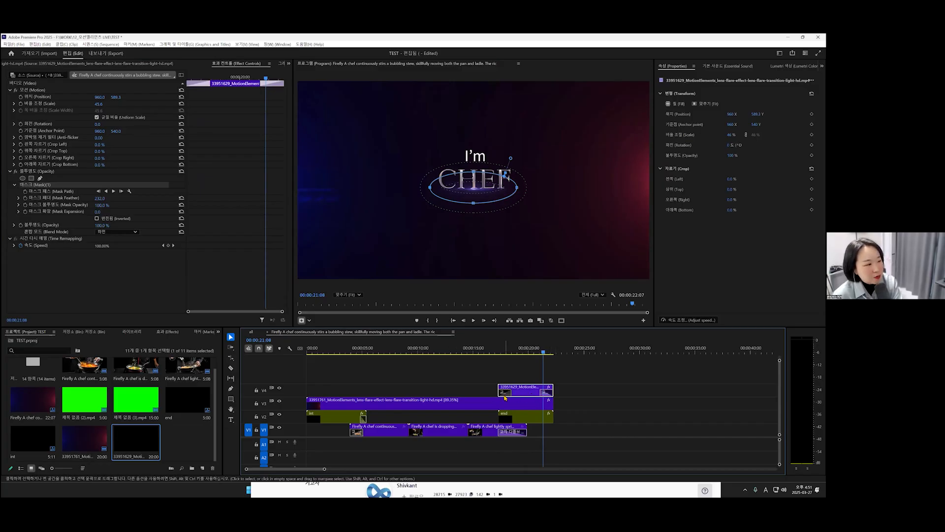
key("ctrl+shift+a")
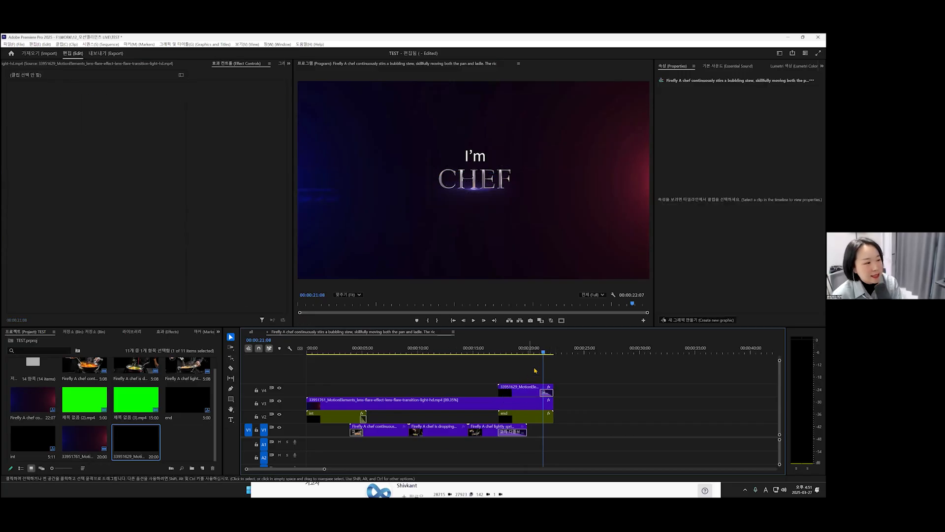
left_click(530, 352)
left_click_drag(540, 393, 539, 394)
Step: Play back the faded flare ending, and review the sequence from its beginning
key("space")
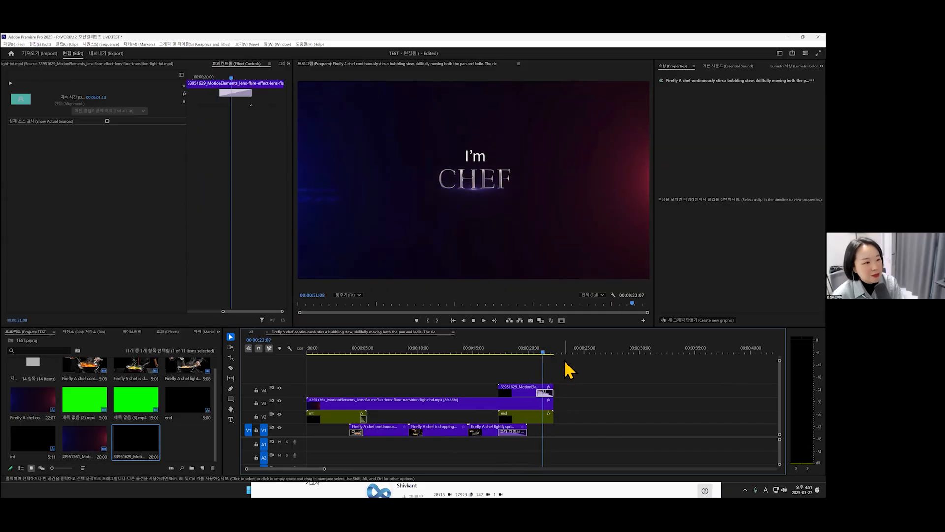
key("minus")
key("Home")
key("space")
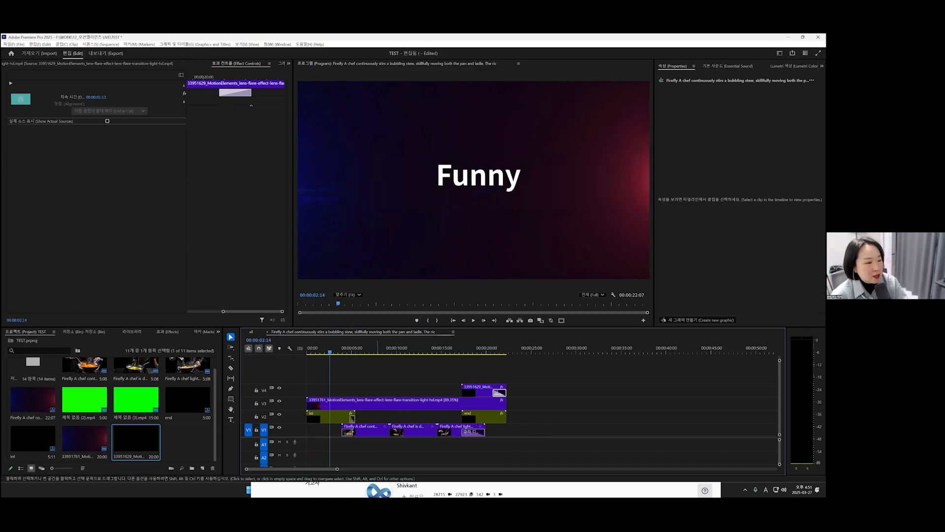
key("ctrl+2")
left_click_drag(368, 413, 391, 415)
left_click_drag(488, 438, 480, 397)
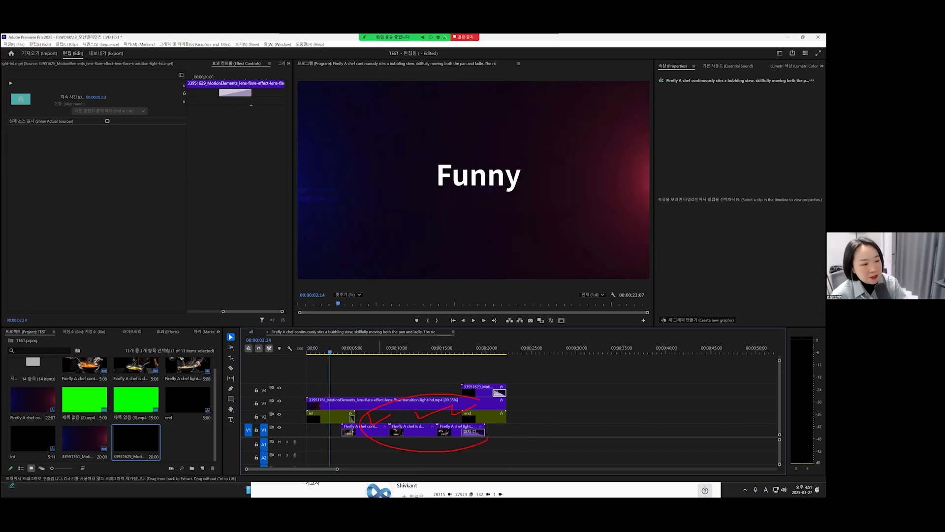
Step: Review the word intro at the start of the sequence and the "I'm CHEF" ending with its masked flare
key("Escape")
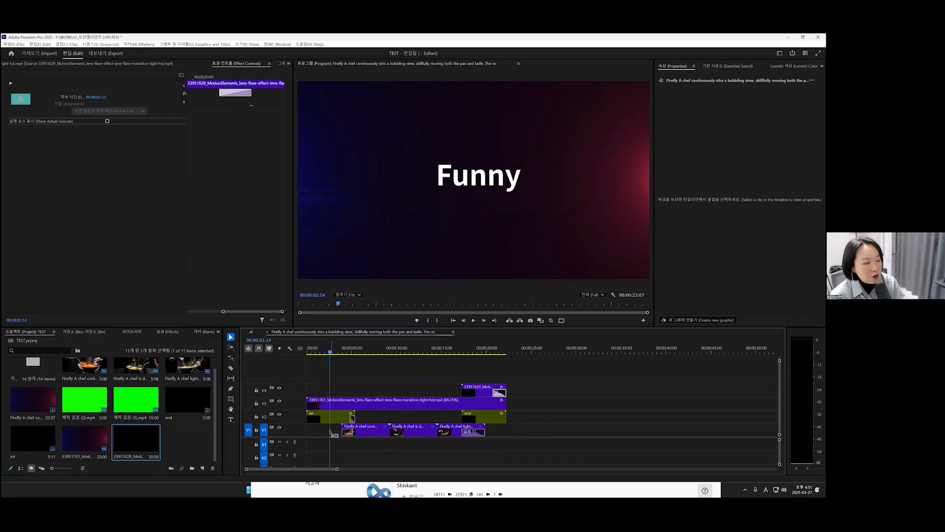
left_click(319, 350)
key("ctrl+2")
mouse_move(315, 394)
left_mouse_down()
mouse_move(298, 428)
mouse_move(322, 443)
left_mouse_up()
key("Escape")
mouse_move(501, 353)
left_mouse_down()
mouse_move(473, 363)
mouse_move(487, 353)
left_mouse_up()
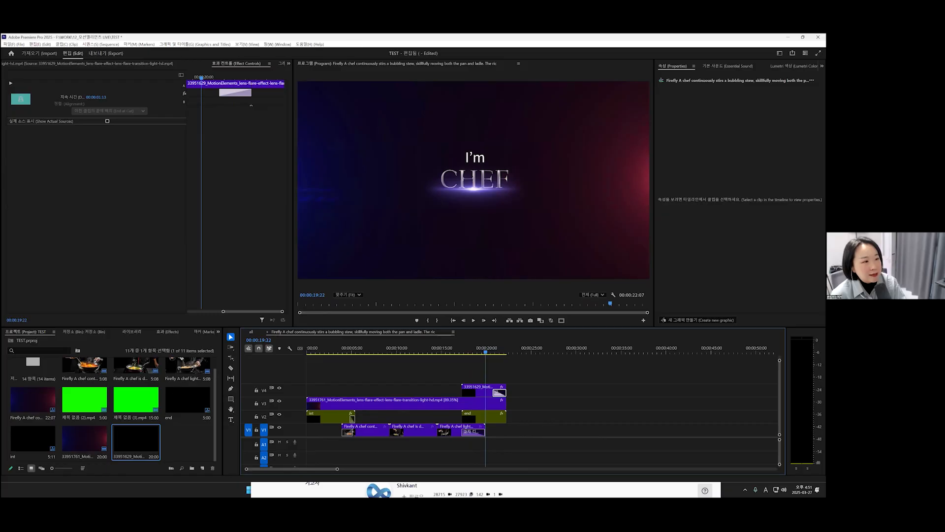
key("ctrl+2")
left_click_drag(512, 187, 496, 159)
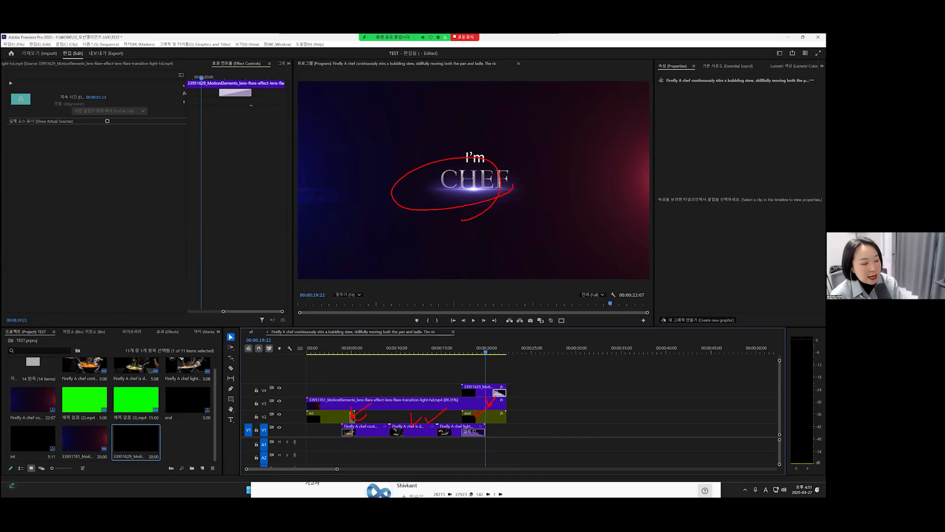
key("Escape")
Step: Examine the egg and fried rice cooking shots under the blue and red flare, and check the sequence's start and end
mouse_move(412, 360)
left_mouse_down()
mouse_move(526, 452)
mouse_move(308, 365)
left_mouse_up()
left_click(329, 367)
left_click(409, 350)
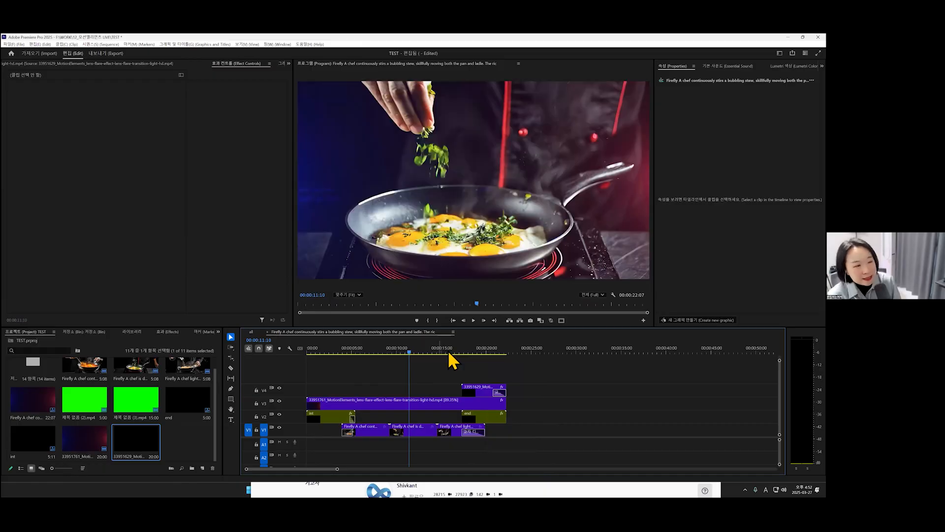
left_click(452, 344)
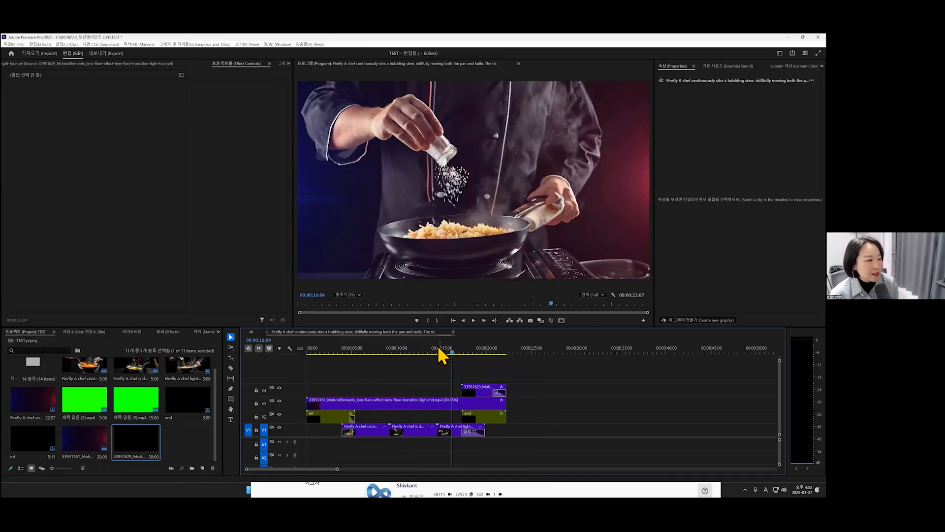
mouse_move(391, 353)
left_mouse_down()
mouse_move(306, 354)
mouse_move(390, 351)
left_mouse_up()
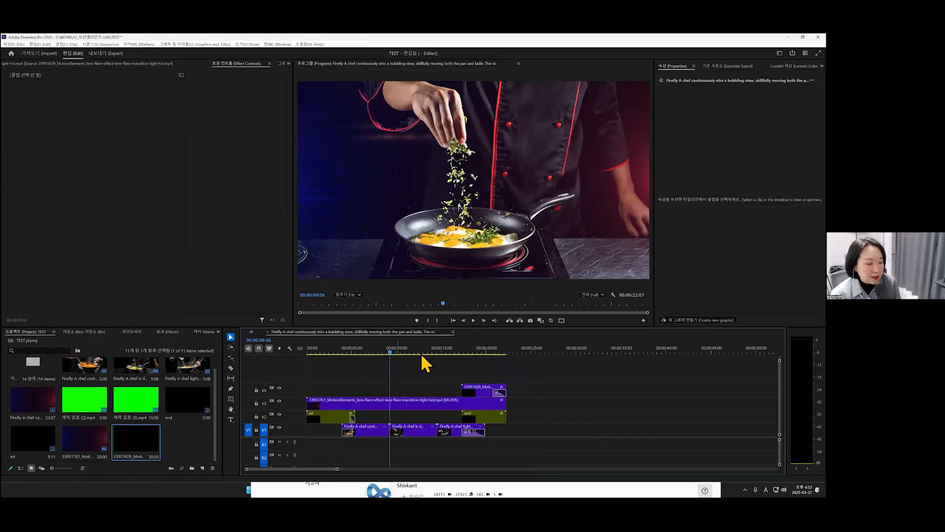
left_click_drag(539, 370, 304, 445)
left_click(375, 451)
key("space")
key("Home")
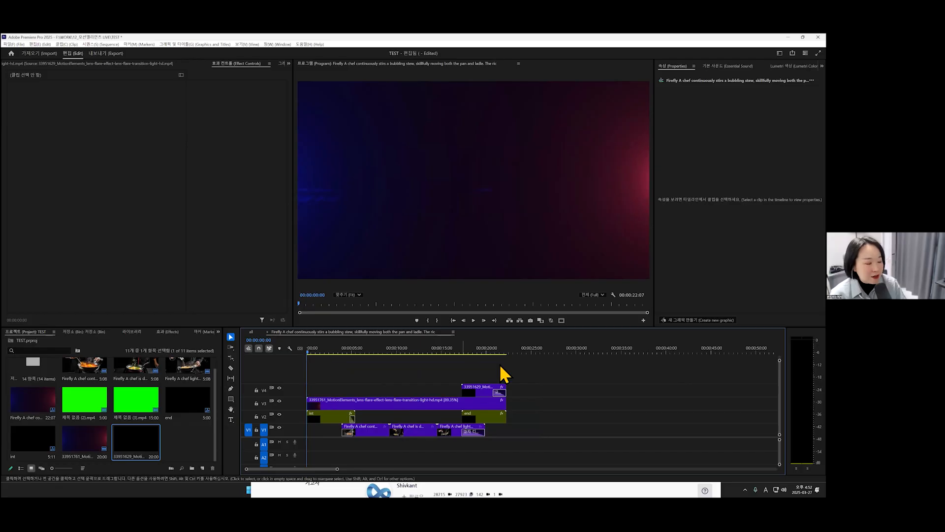
left_click(510, 353)
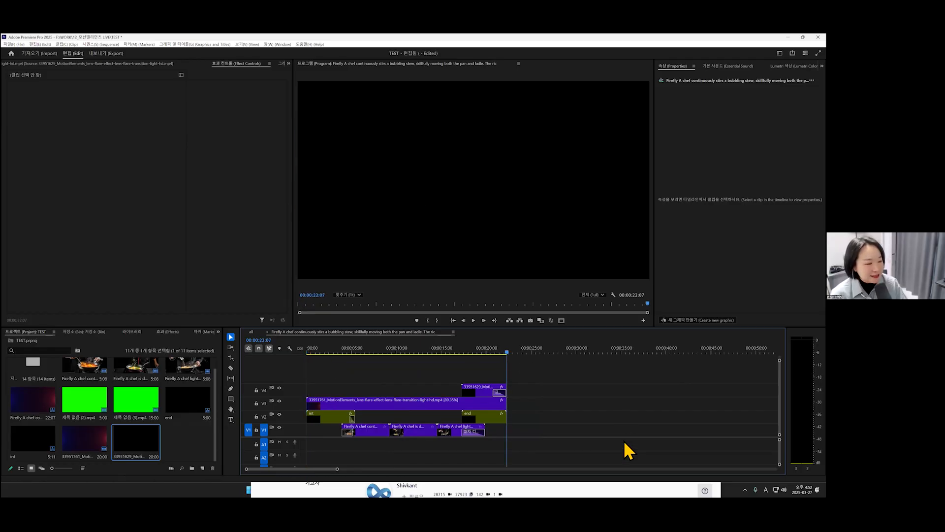
left_click(658, 485)
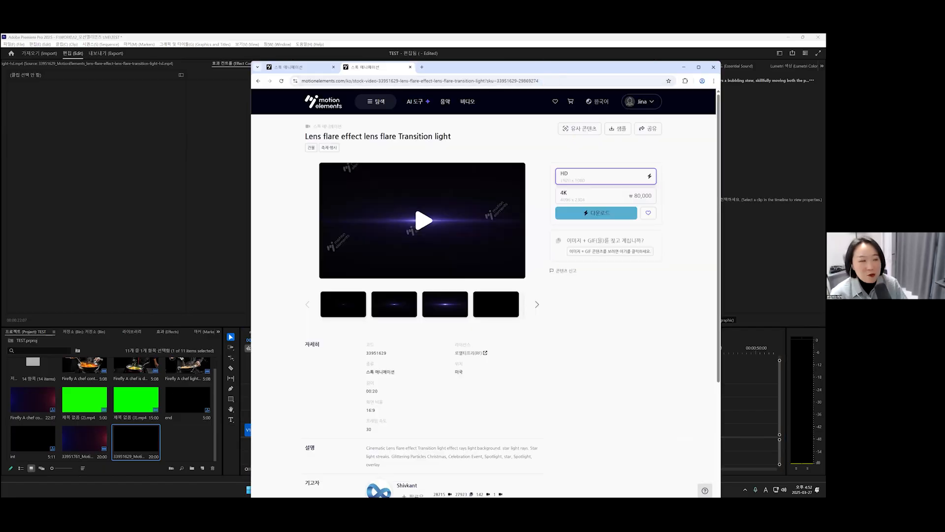
key("alt+Tab")
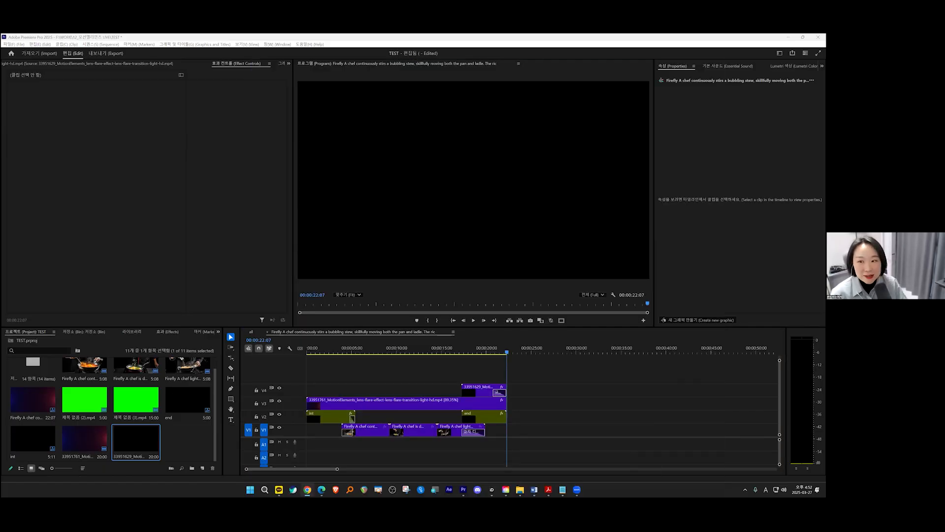